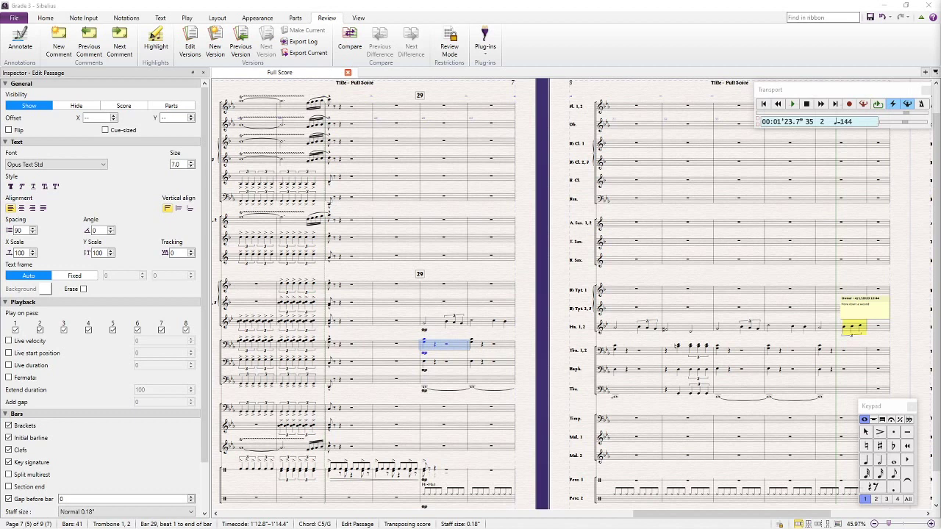
Examine the full score from bar 22 through the passage after rehearsal mark 29
left_click(548, 258)
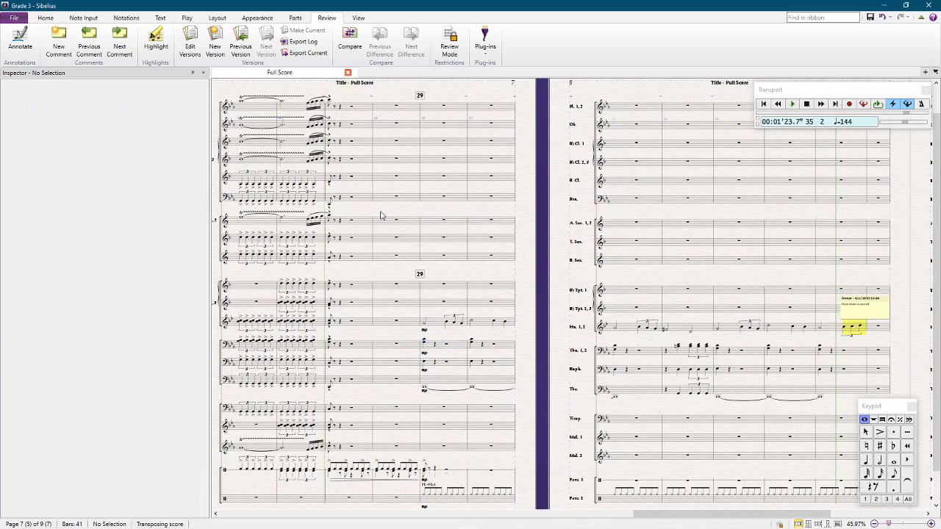
scroll(281, 158, "left", 5)
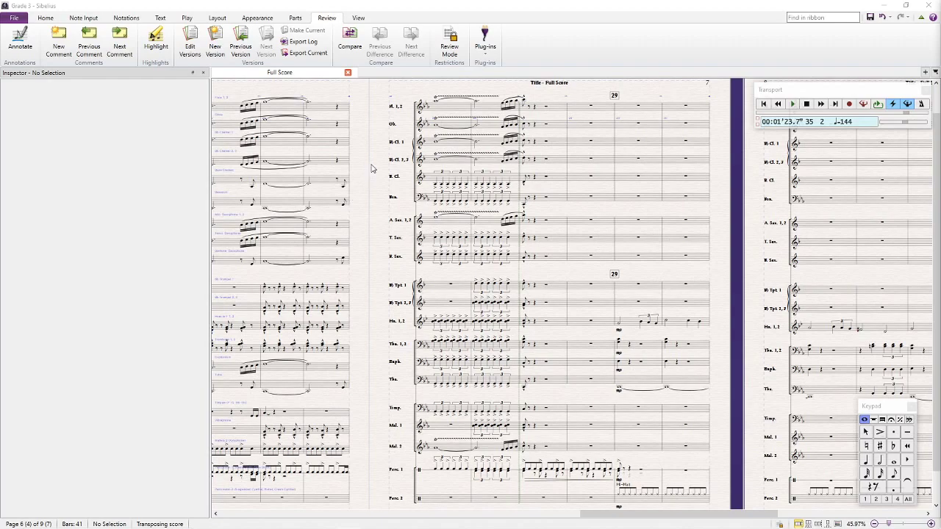
left_click_drag(374, 168, 397, 195)
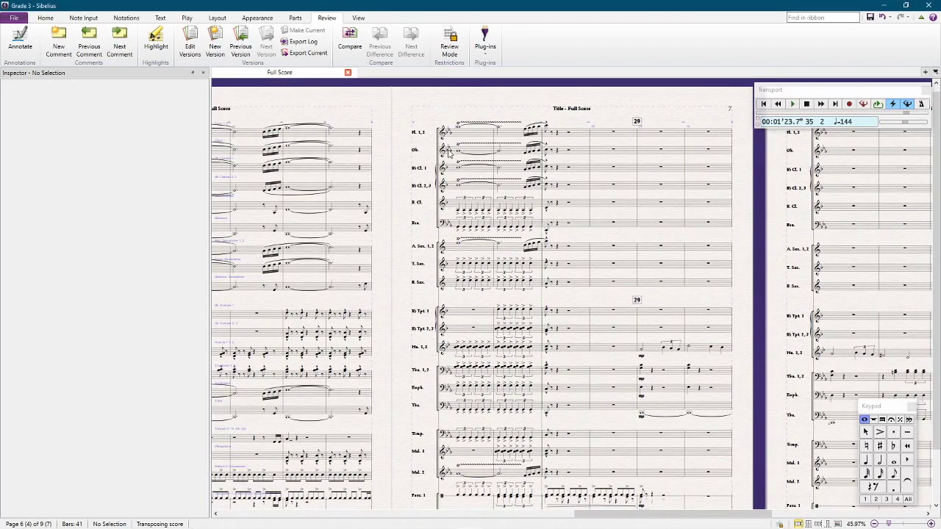
left_click_drag(401, 263, 379, 194)
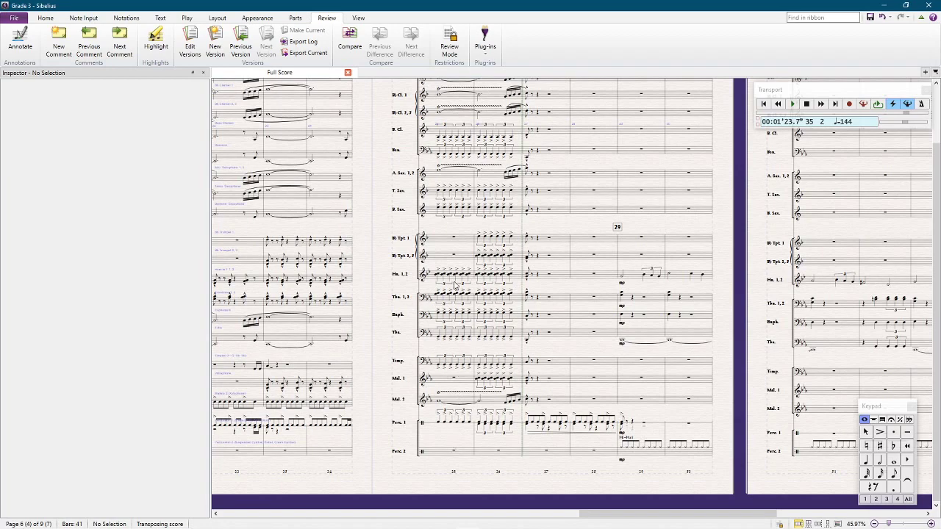
scroll(473, 220, "up", 2)
scroll(462, 165, "down", 2)
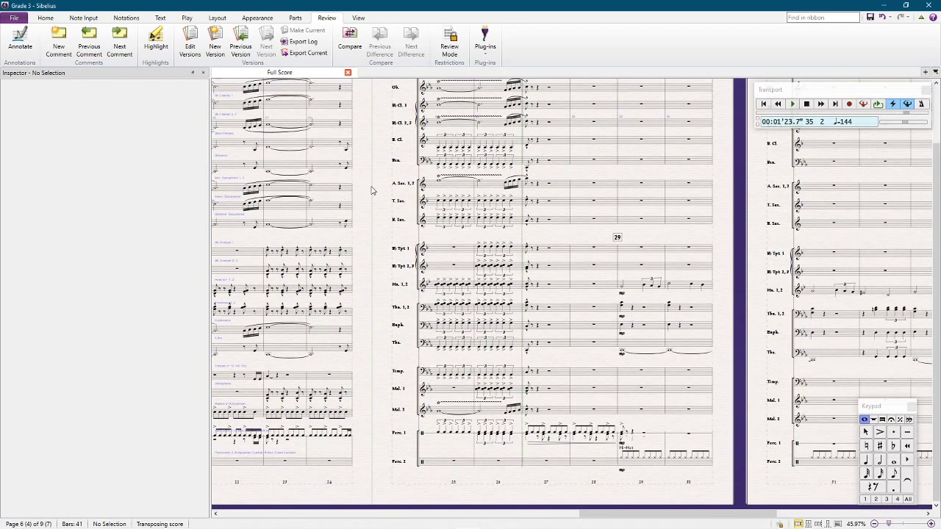
scroll(373, 193, "right", 3)
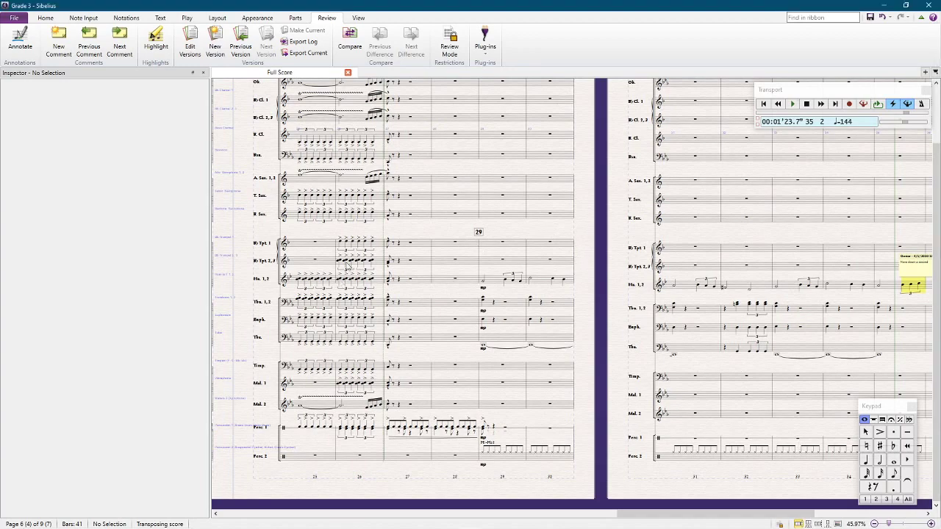
left_click_drag(404, 230, 686, 187)
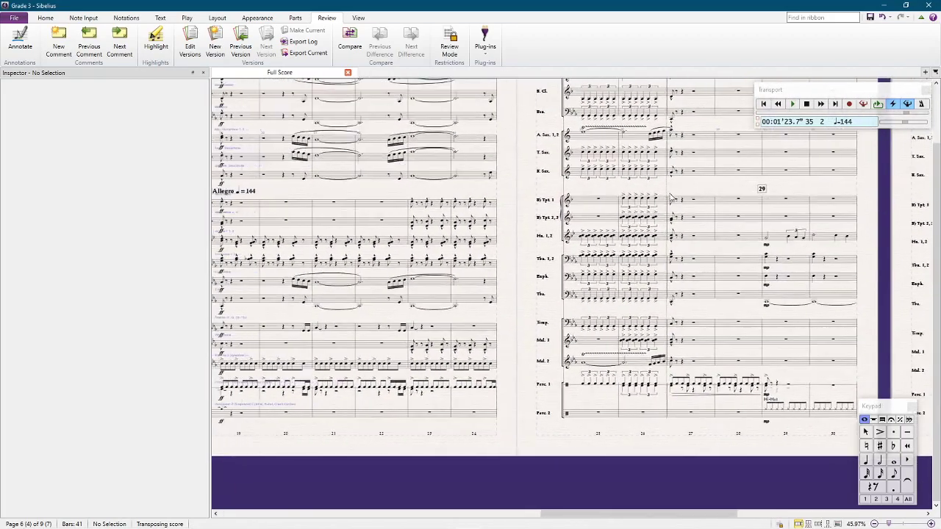
Mark out the trombone, euphonium and tuba parts in bars 29–35 for review, then clear the selection
left_click(247, 268)
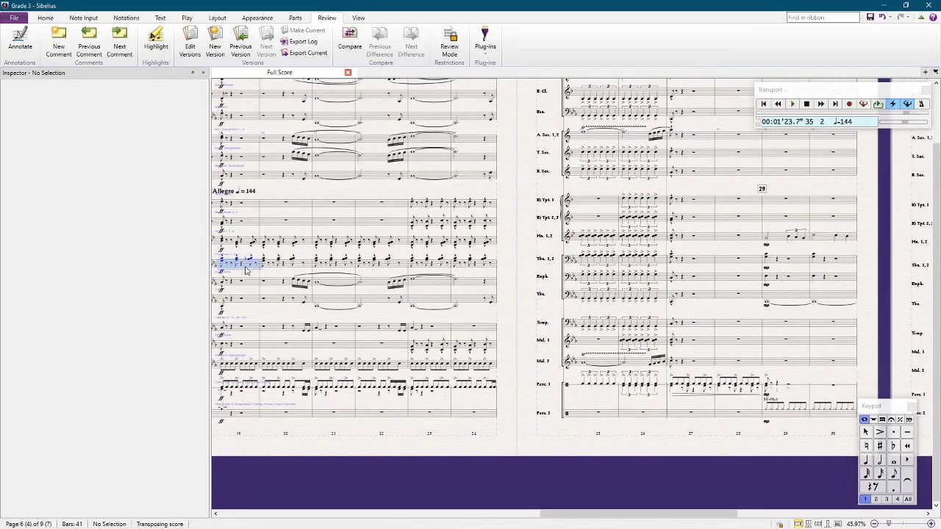
left_click_drag(877, 261, 412, 229)
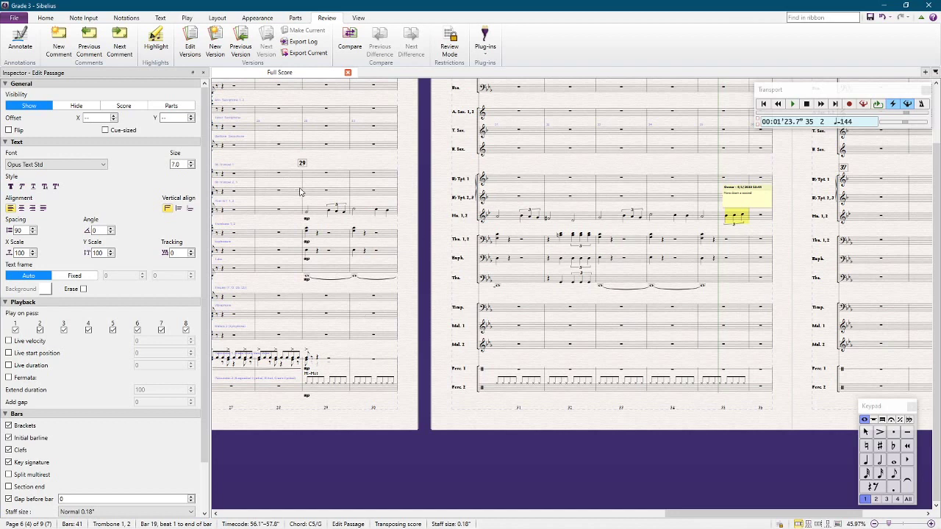
left_click(340, 236)
left_click(712, 283, "shift")
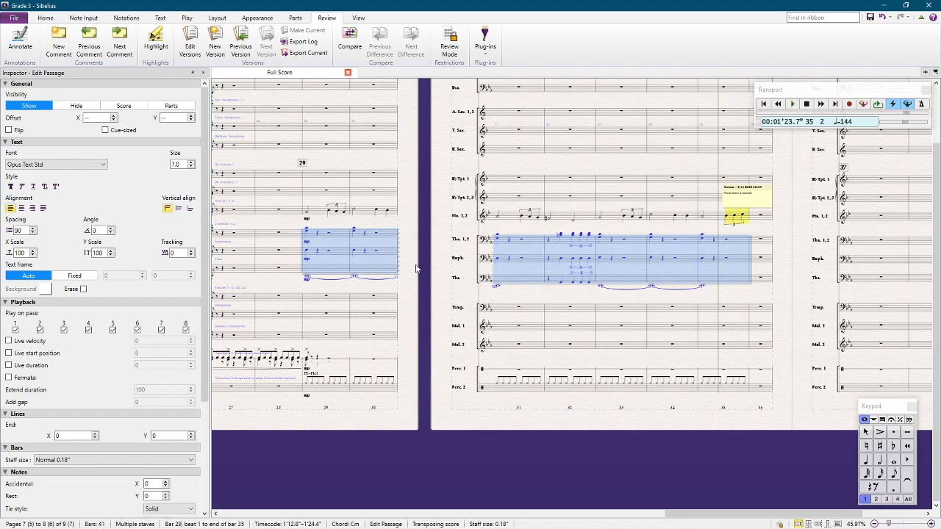
left_click(434, 298)
left_click_drag(434, 298, 883, 283)
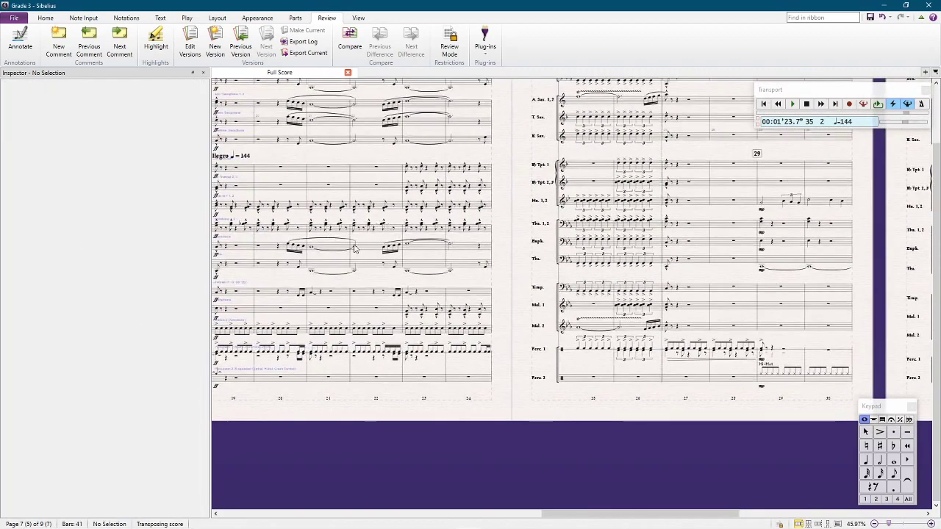
Compare the horn and trombone rhythm in bars 21–22 with the trombone and euphonium parts in bars 29–35
left_click(399, 230)
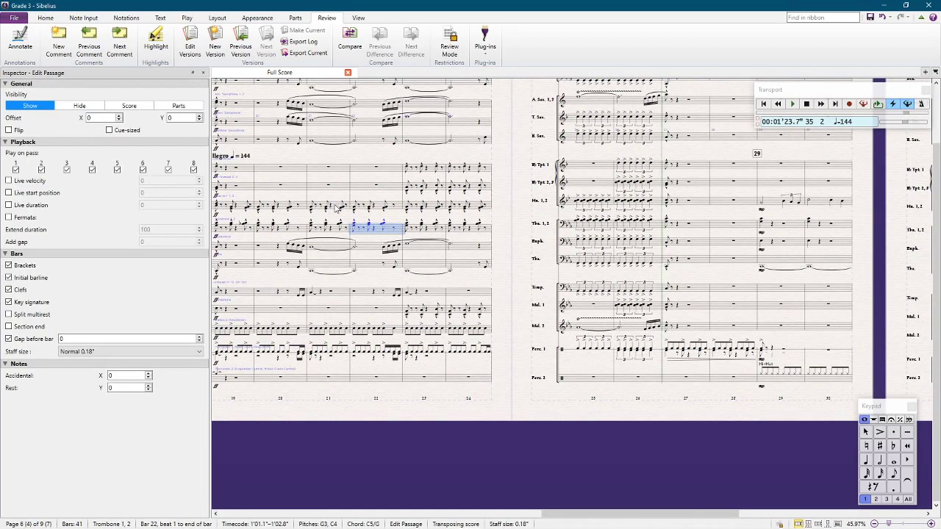
left_click(338, 209, "shift")
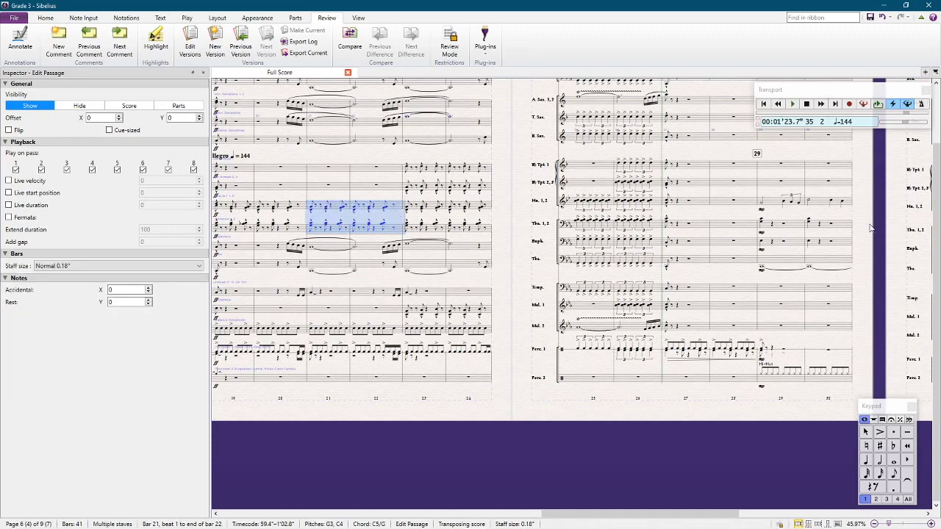
left_click_drag(873, 215, 535, 247)
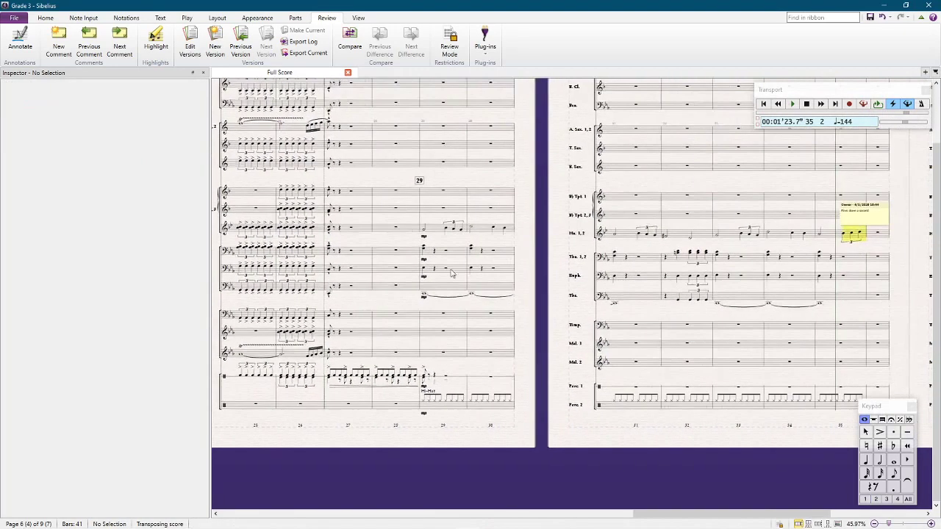
left_click(455, 249)
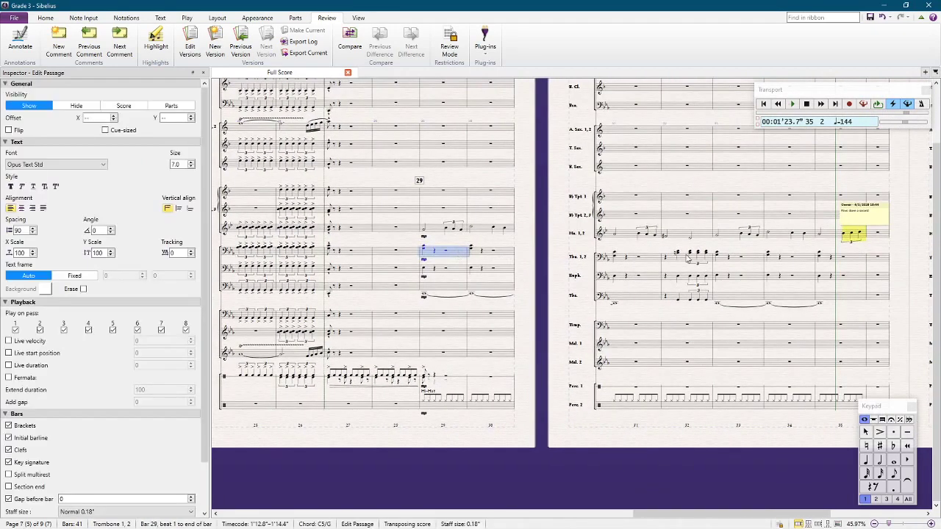
left_click(865, 280, "shift")
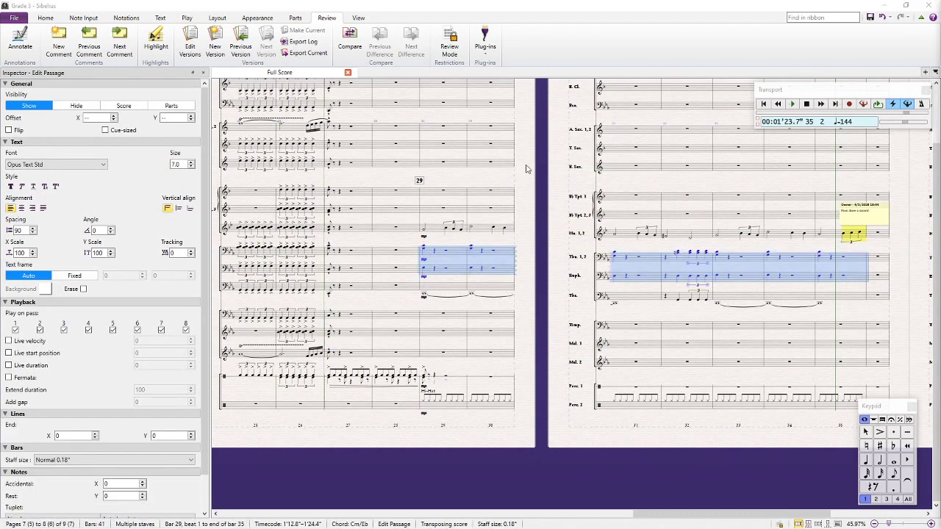
key("Escape")
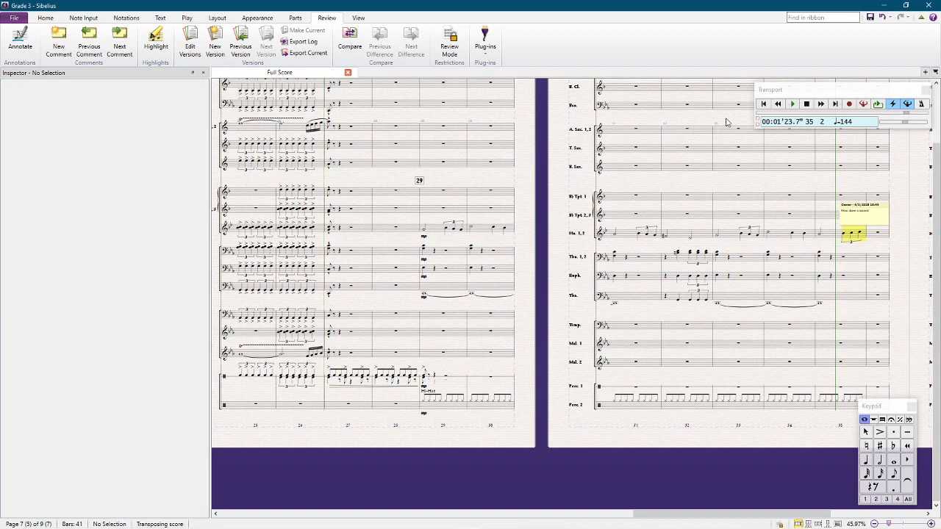
Play the score from the beginning through bar 37 and stop playback
left_click(768, 104)
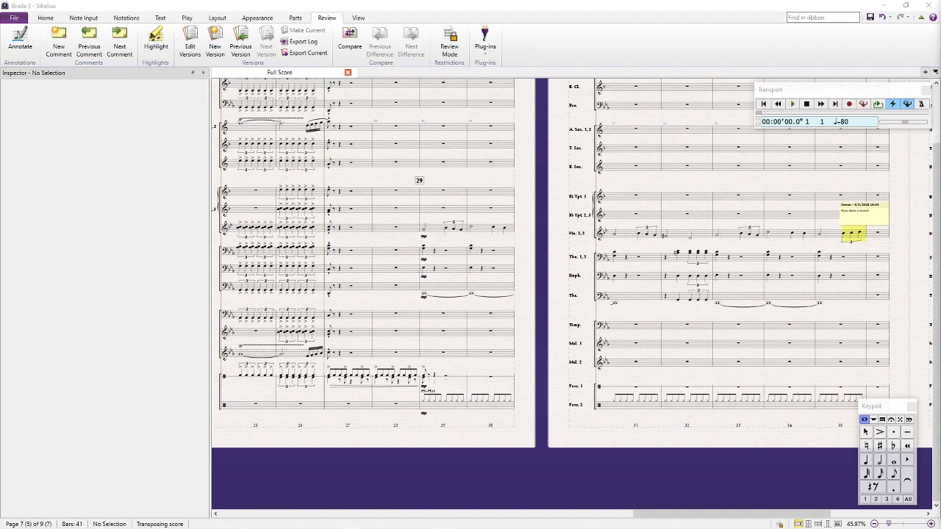
left_click(766, 108)
left_click_drag(548, 284, 919, 243)
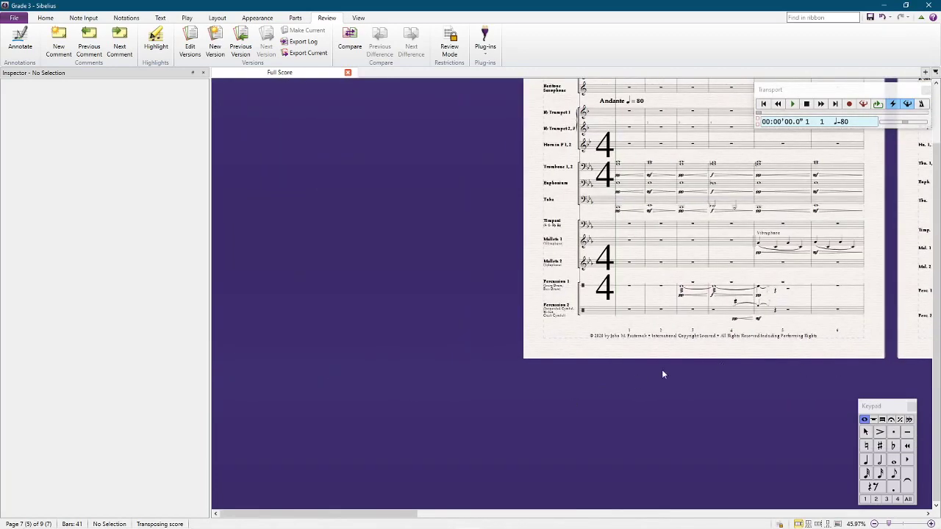
left_click_drag(664, 375, 514, 410)
key("space")
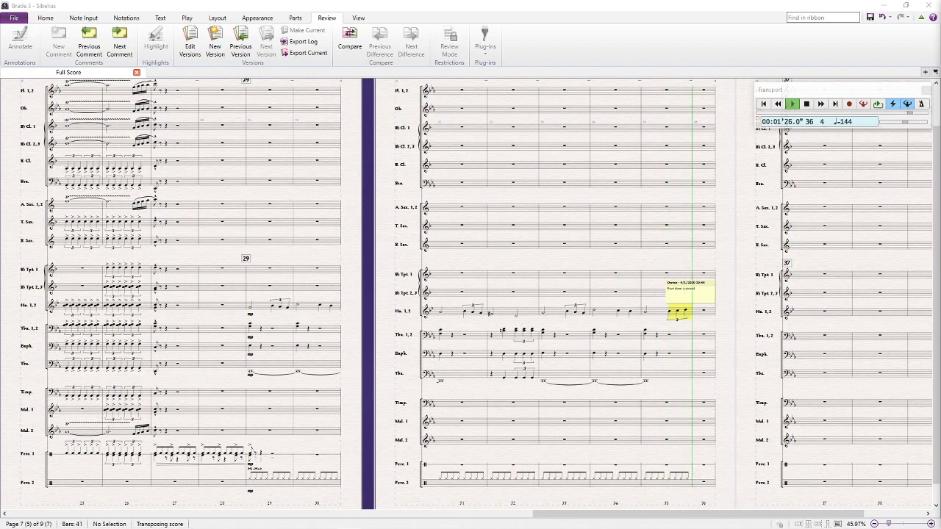
key("space")
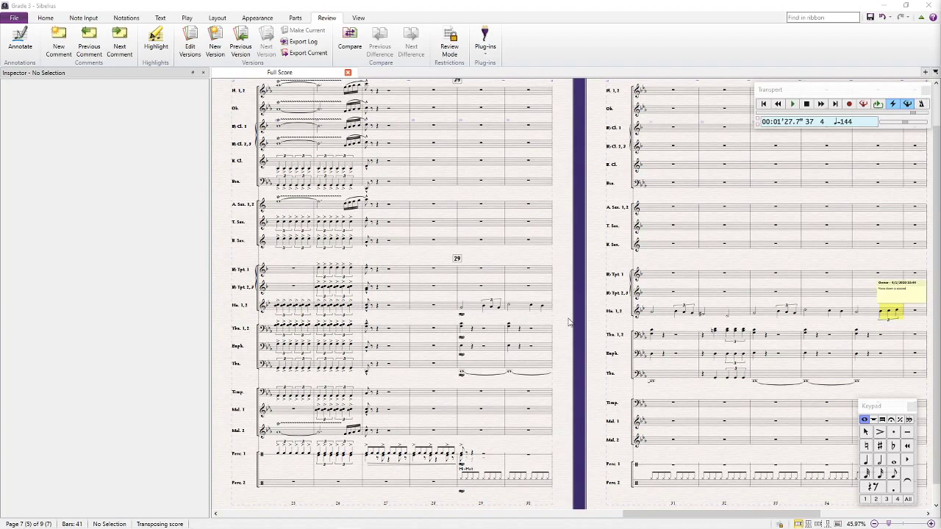
Copy the Trombone 1, 2 rhythm from bars 21–22 into bars 27–28 of the same staff
left_click_drag(572, 336, 813, 244)
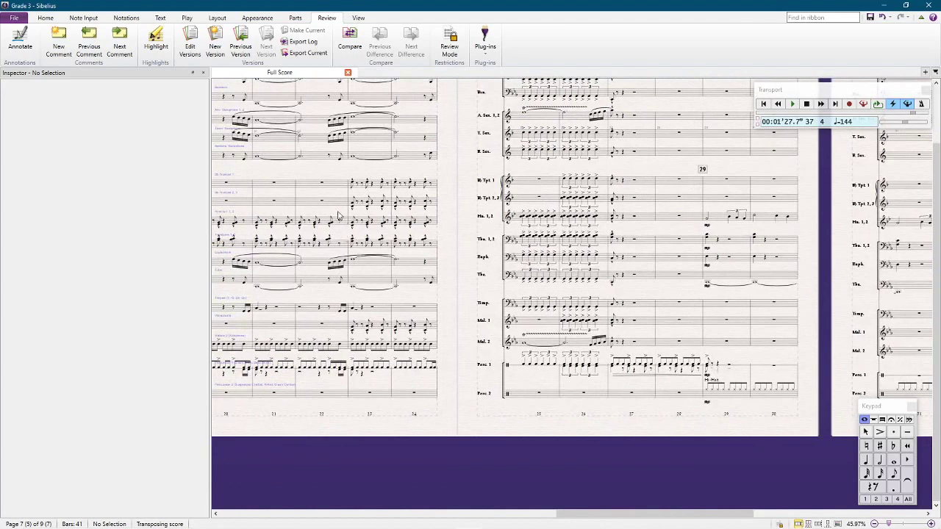
left_click(347, 247)
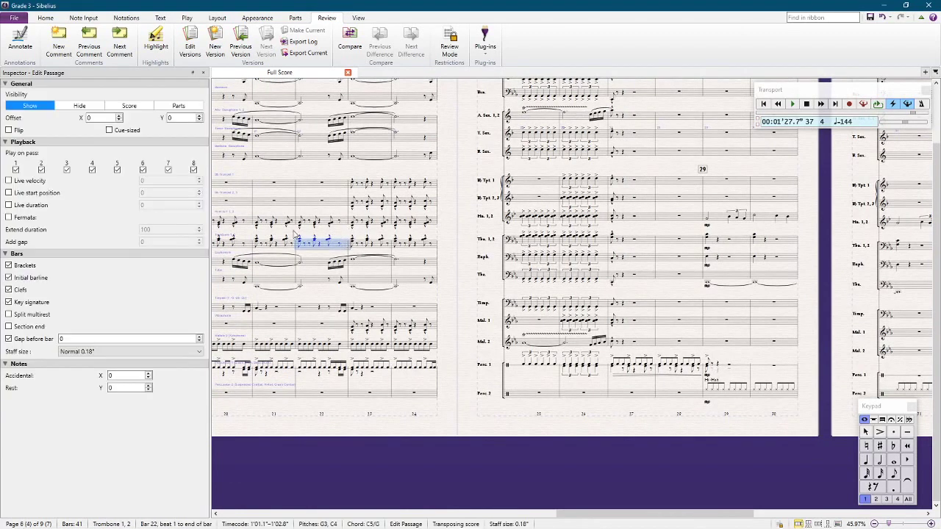
left_click(257, 250, "shift")
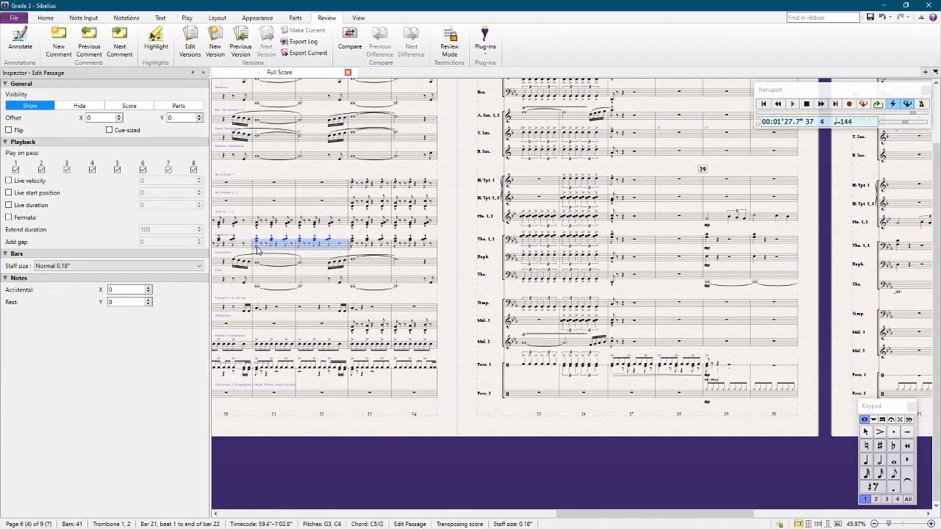
left_click(649, 244, "alt")
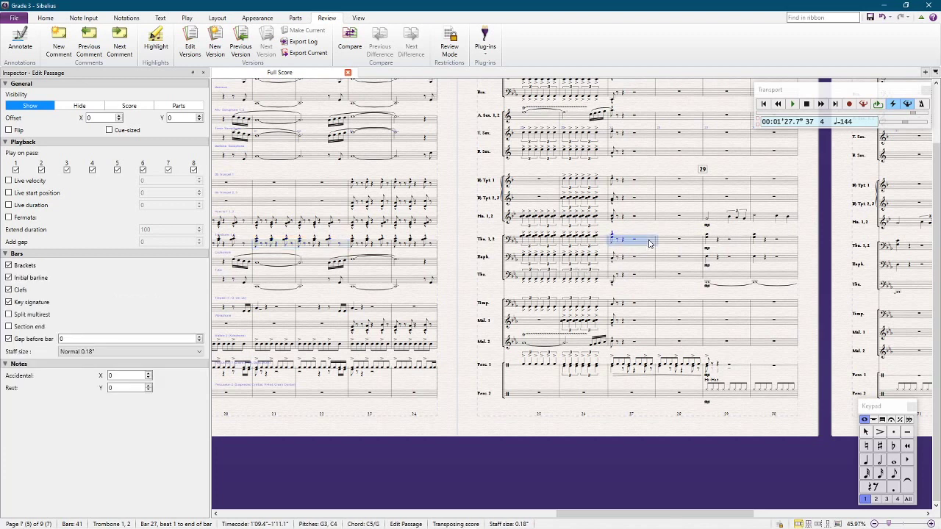
key("Delete")
key("ctrl+z")
key("Escape")
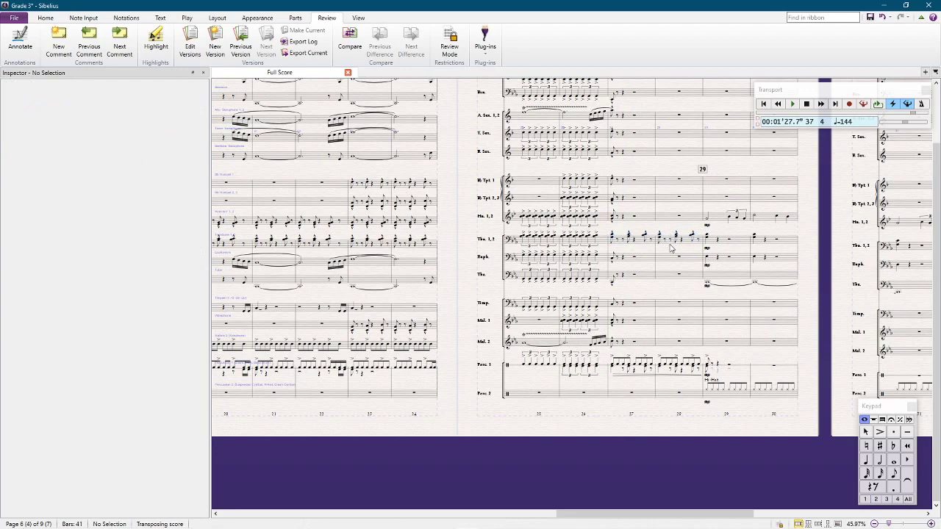
Repeat the Trombone 1, 2 pattern of bar 28 through bars 29, 30 and 31
left_click(669, 244)
key("r")
key("r")
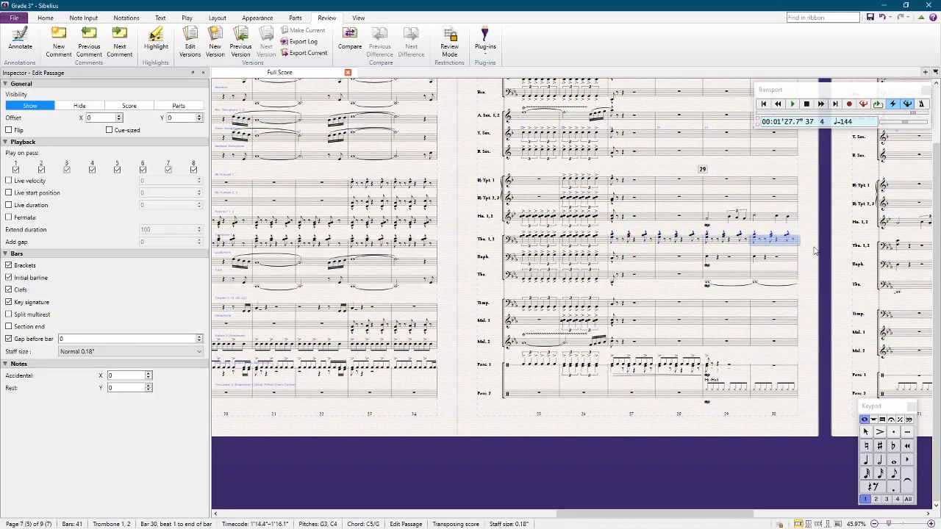
left_click_drag(829, 250, 545, 279)
key("r")
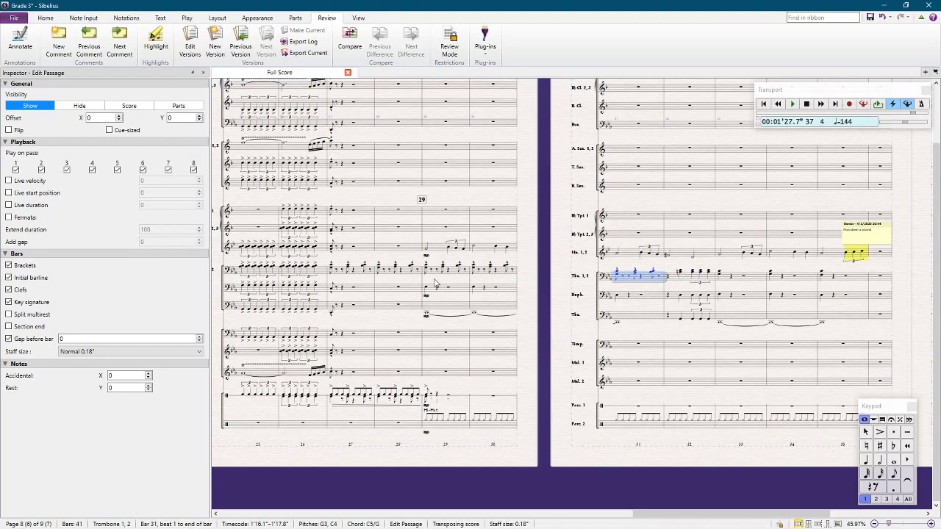
Copy the Trombone 1, 2 passage in bars 29–31 onto the Euphonium staff in the same bars
scroll(443, 297, "up", 2)
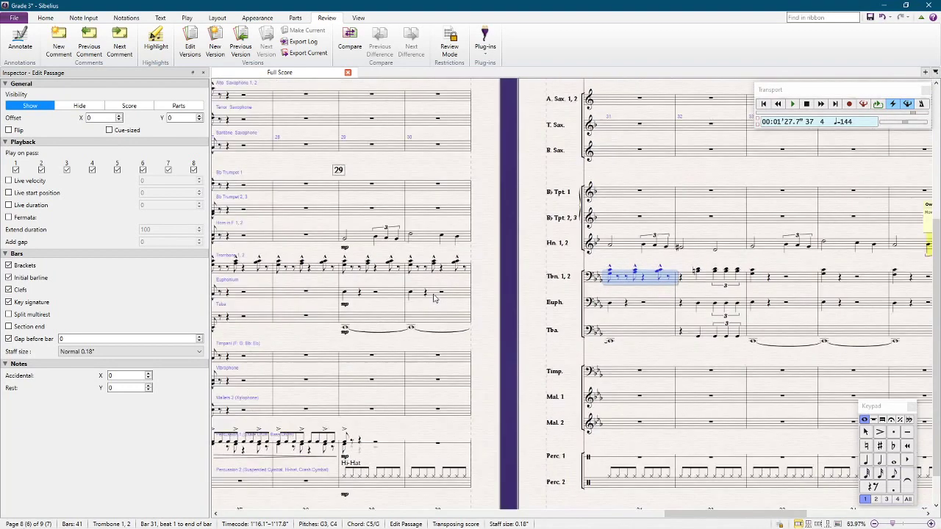
left_click(361, 270)
left_click(673, 277, "shift")
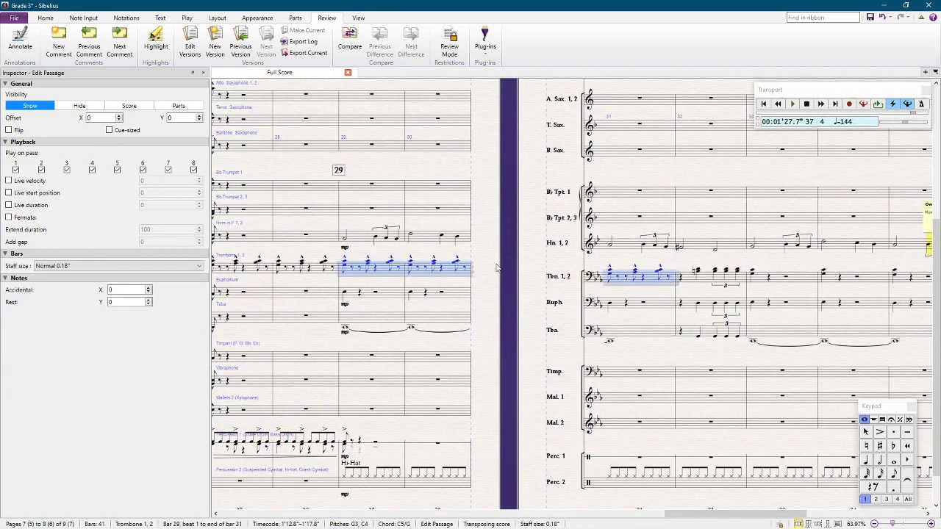
left_click(390, 293)
left_click(352, 294, "shift")
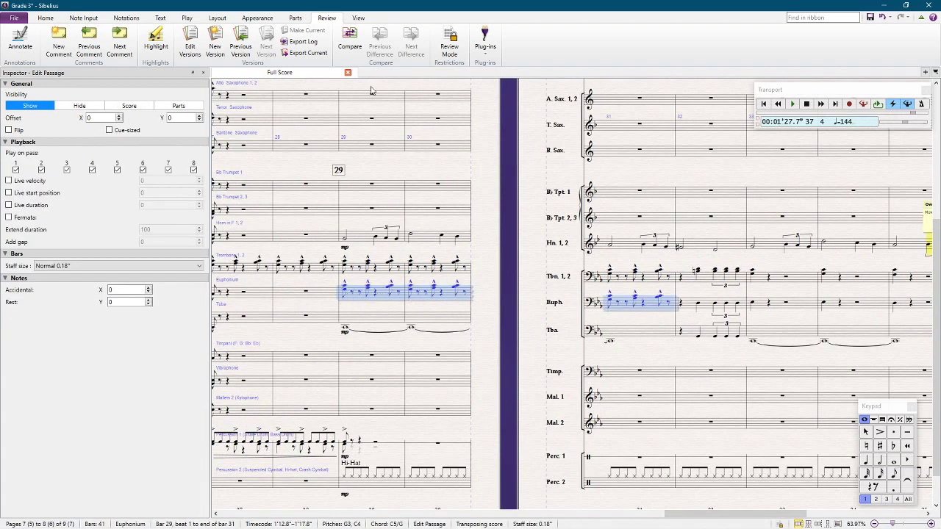
Filter the 2nd note of the Euphonium chords in bars 29–31 and delete those notes
left_click(45, 20)
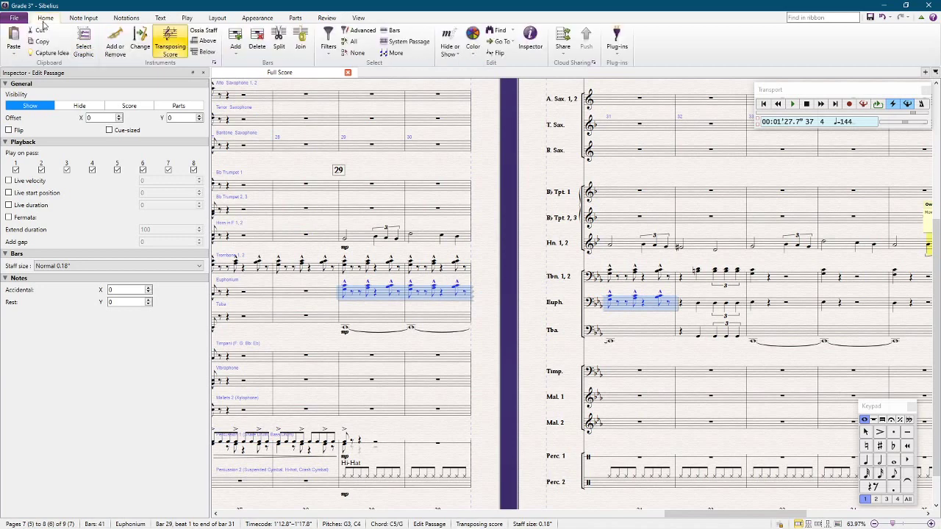
left_click(330, 37)
left_click(624, 4)
scroll(349, 295, "up", 4)
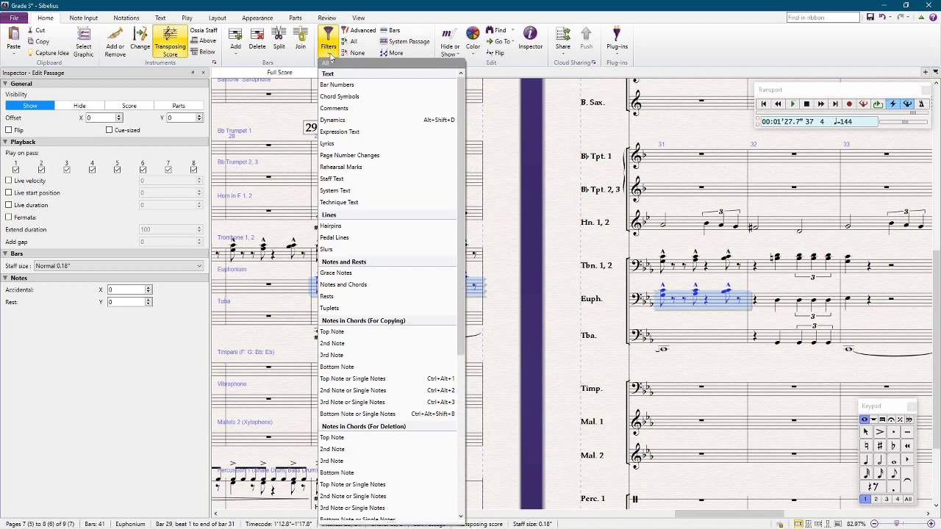
left_click(350, 343)
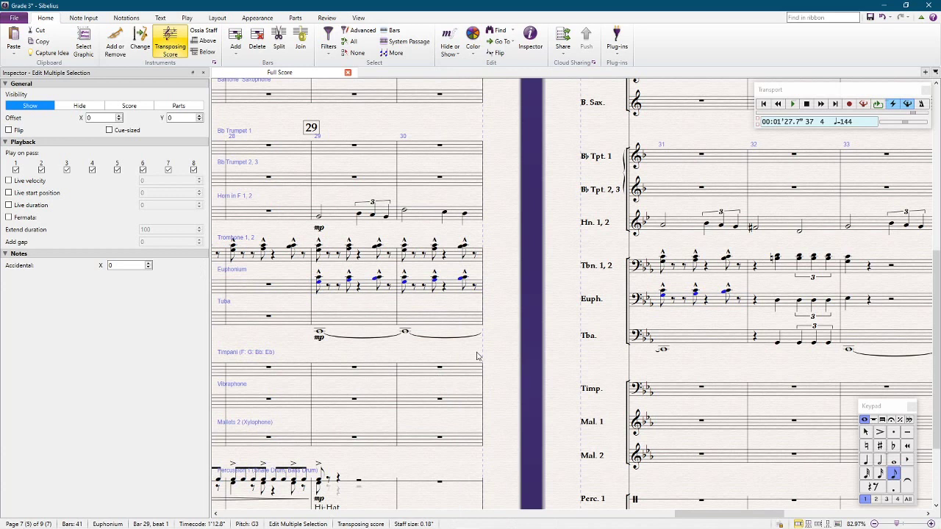
left_click(565, 314)
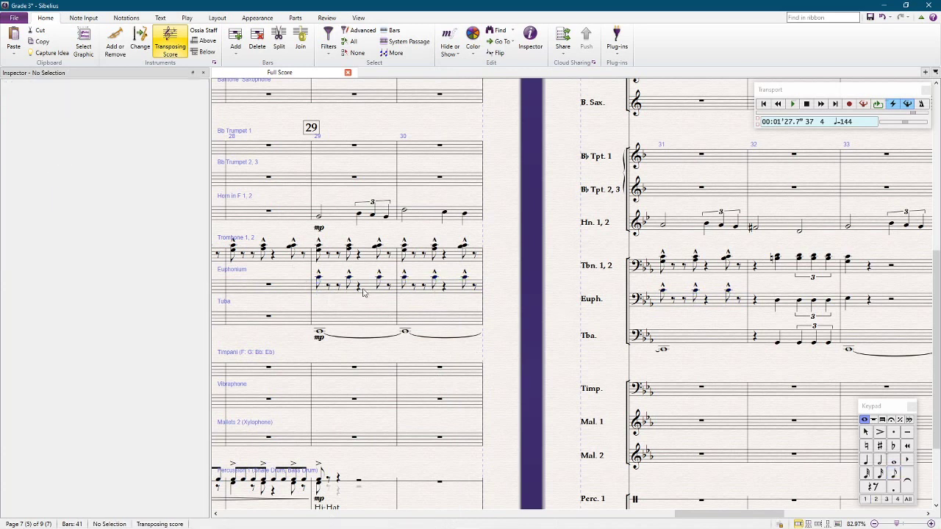
Transpose the Euphonium passage in bars 29–31 down by a perfect octave
left_click(370, 289)
left_click(719, 302, "shift")
key("shift+t")
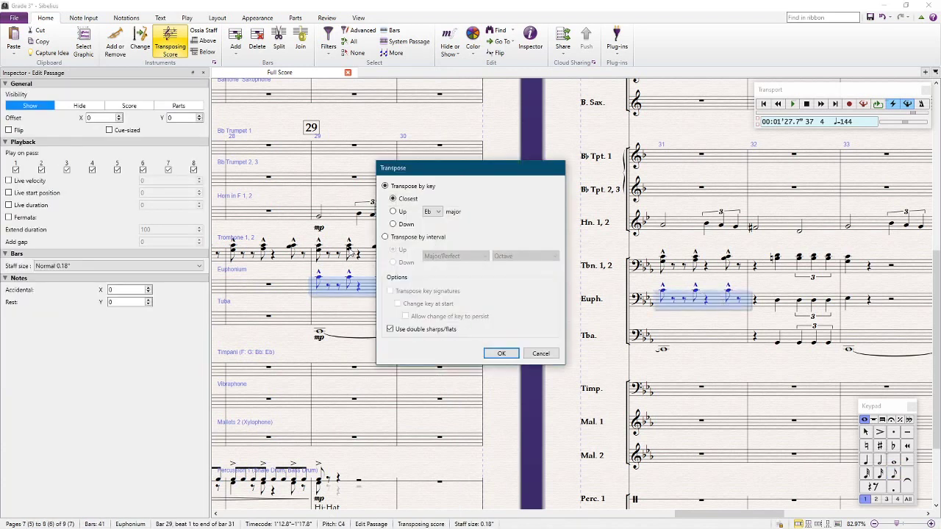
left_click(403, 240)
left_click(394, 263)
key("Return")
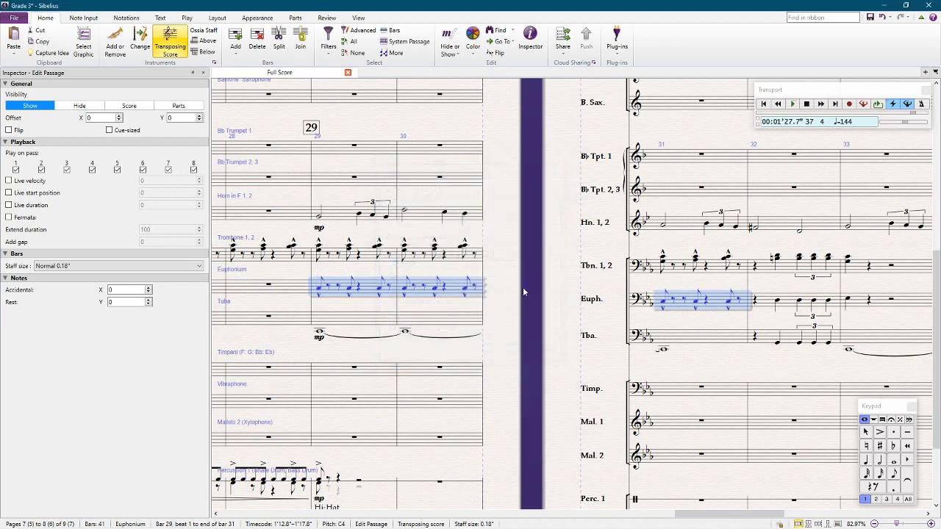
key("Escape")
Copy the Euphonium pattern of bar 29 back into bars 27 and 28 of the same staff
scroll(350, 290, "left", 5)
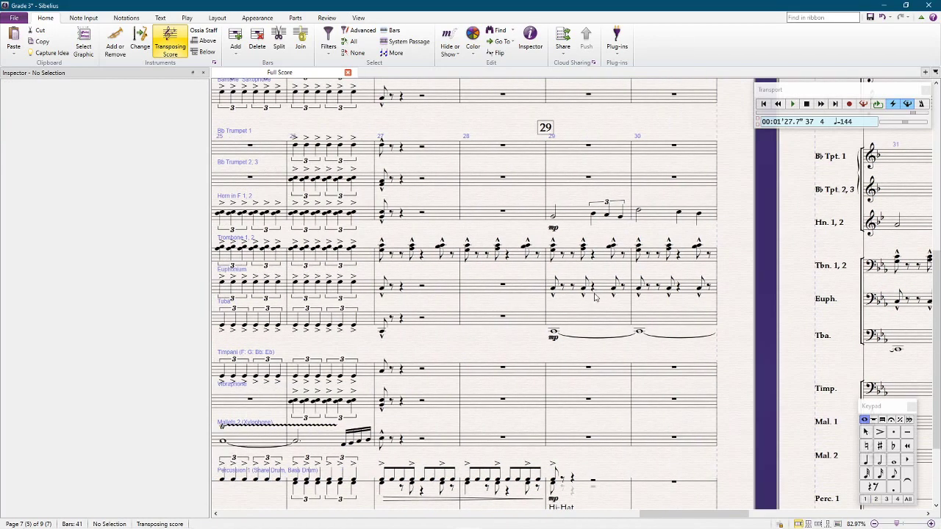
left_click(600, 289)
left_click(441, 289, "alt")
left_click(482, 292, "alt")
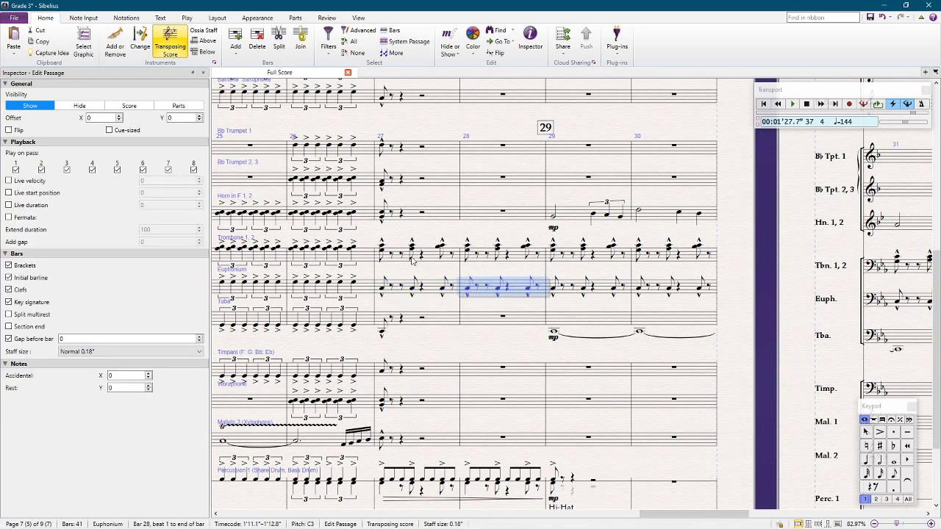
Add crescendo hairpins under the Trombone 1, 2 and Euphonium staves across bars 27–28
left_click(394, 257)
left_click(525, 291, "shift")
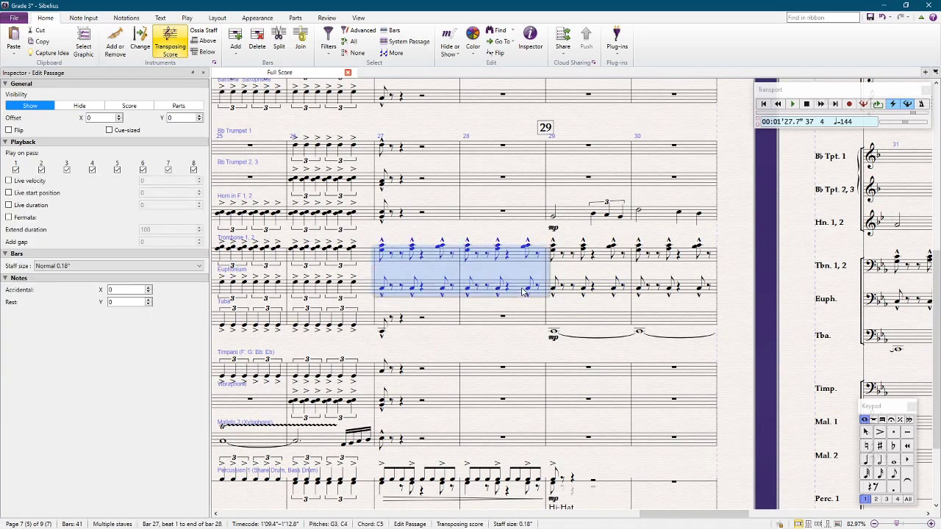
key("h")
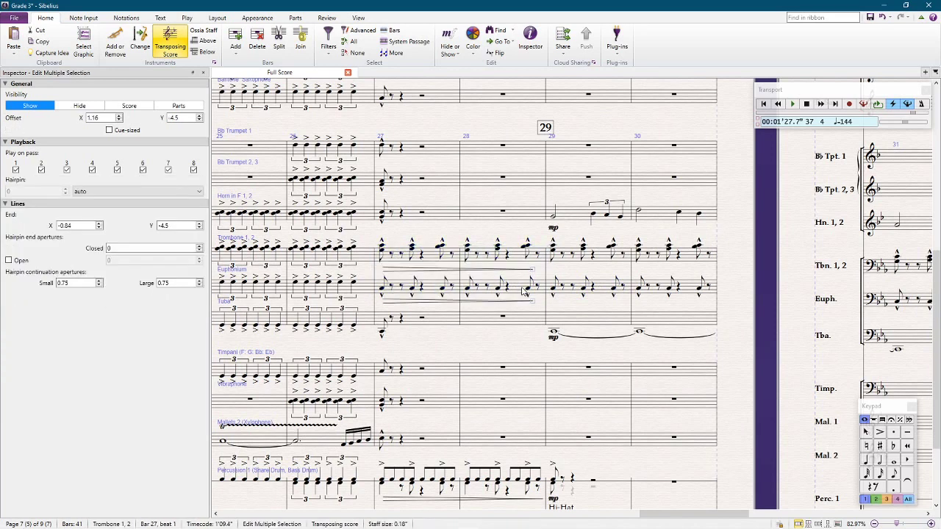
Copy the horn's mp marking at bar 29 to the start of bar 29 in Trombone 1, 2 and Euphonium
left_click(556, 229)
key("ctrl+c")
left_click(567, 259)
key("ctrl+v")
left_click(567, 296)
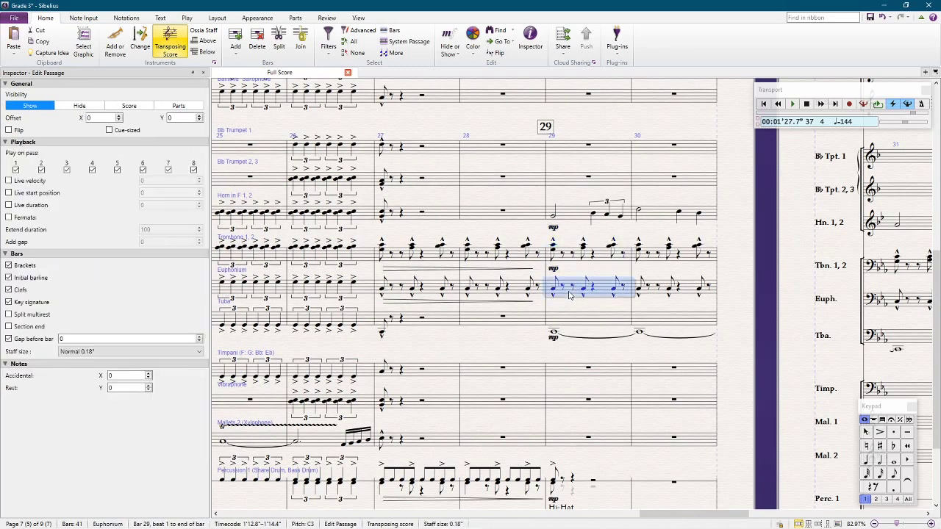
key("ctrl+v")
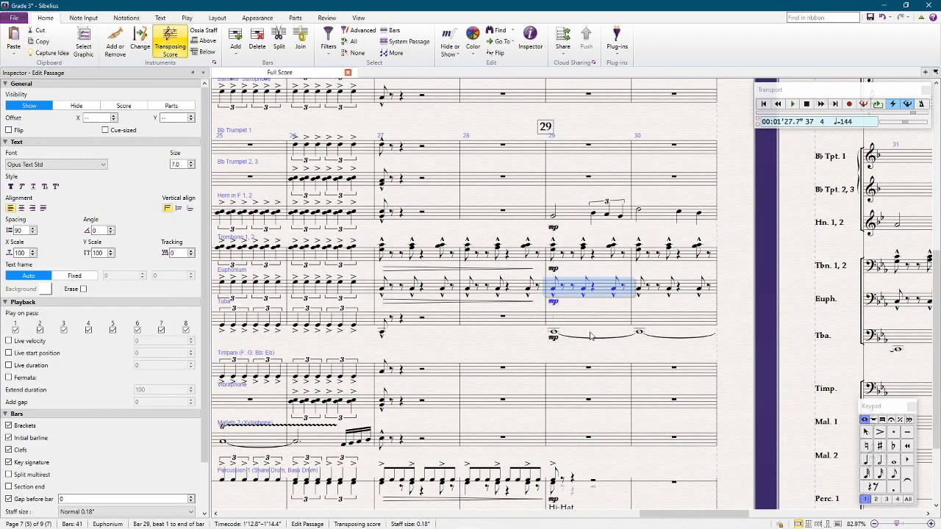
Play back the score from bar 25 into bar 34 to hear the reworked low brass accompaniment
scroll(411, 209, "down", 2)
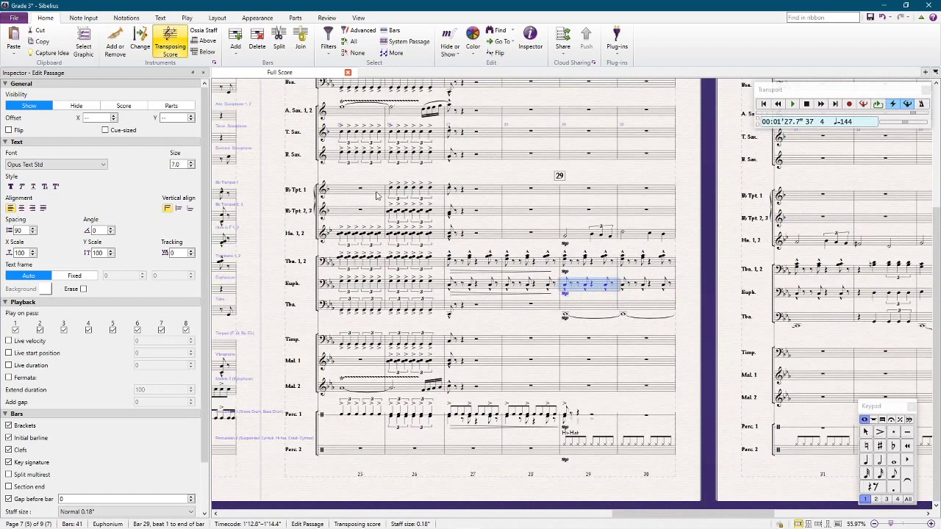
left_click(378, 193)
left_click(499, 177)
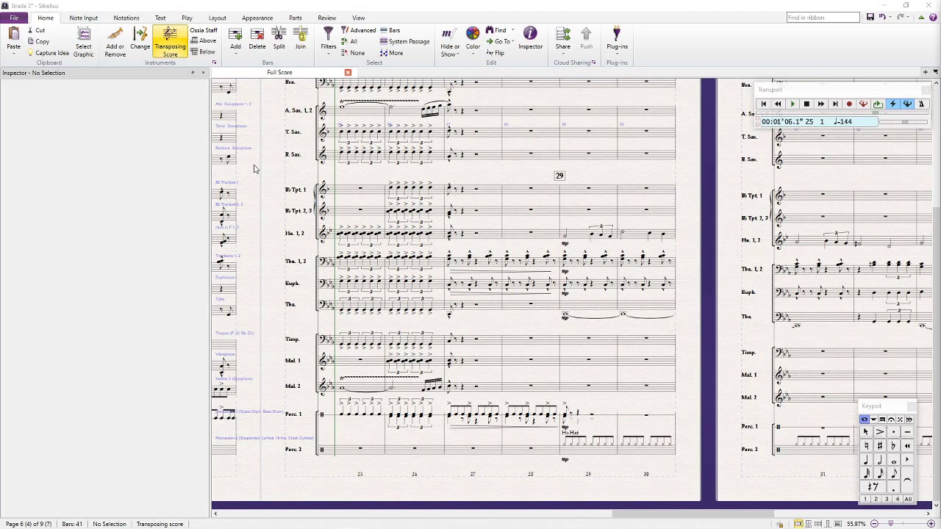
key("space")
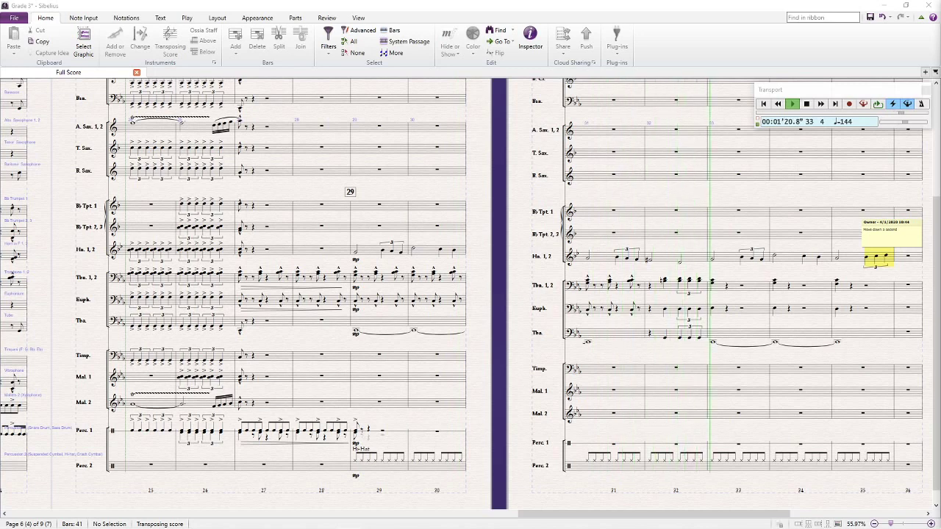
key("ctrl+alt+i")
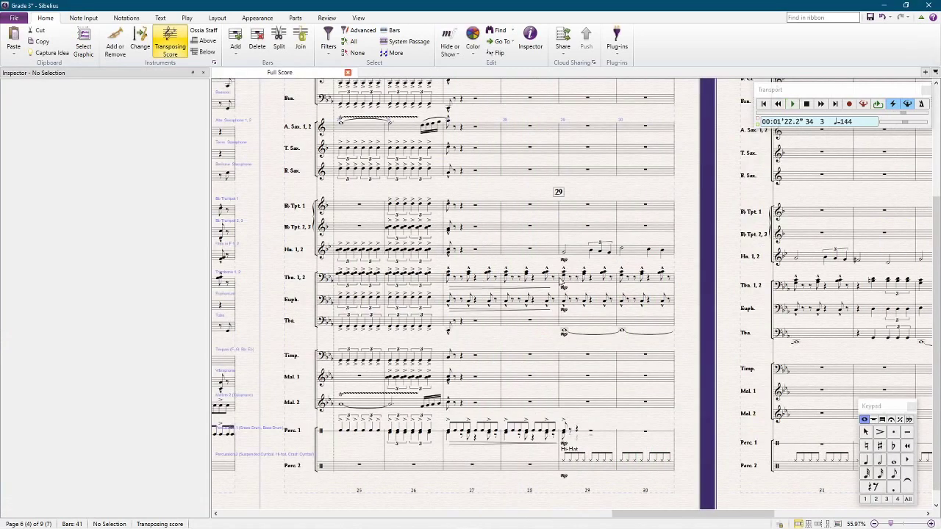
Examine the trombone, euphonium and tuba passage in bars 33–35 against the accompaniment at bar 29
left_click_drag(705, 292, 477, 256)
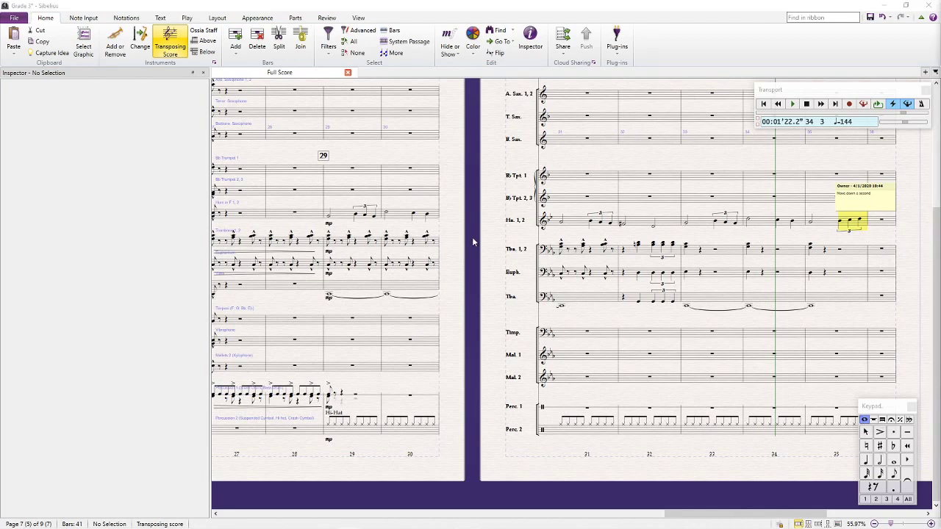
left_click_drag(472, 236, 445, 251)
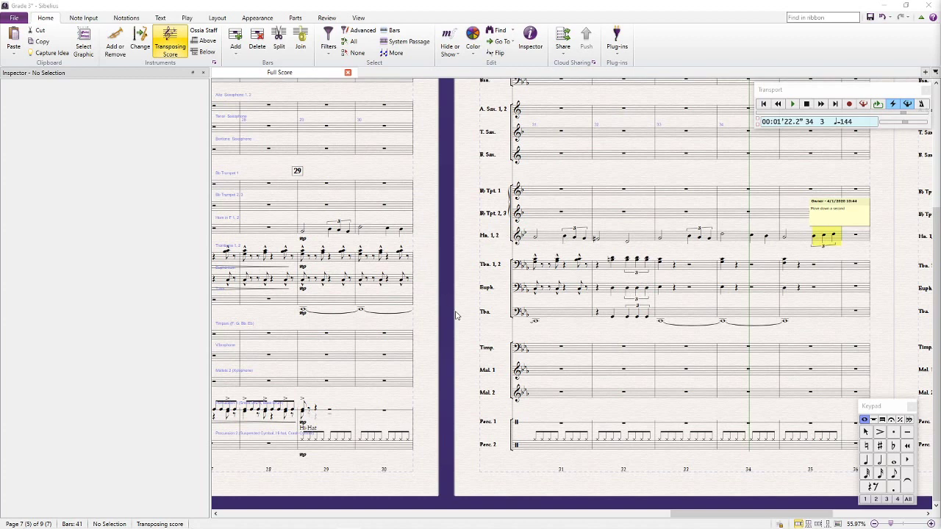
left_click(332, 261)
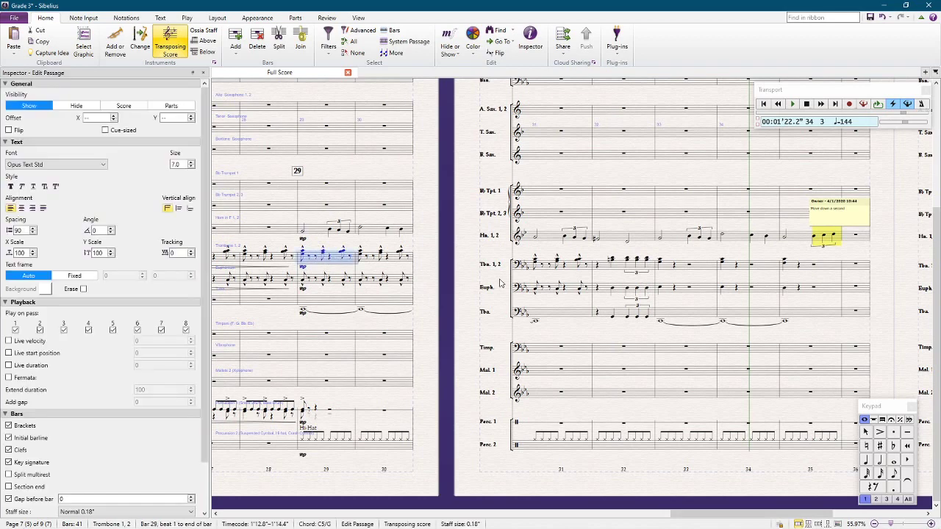
left_click(698, 269)
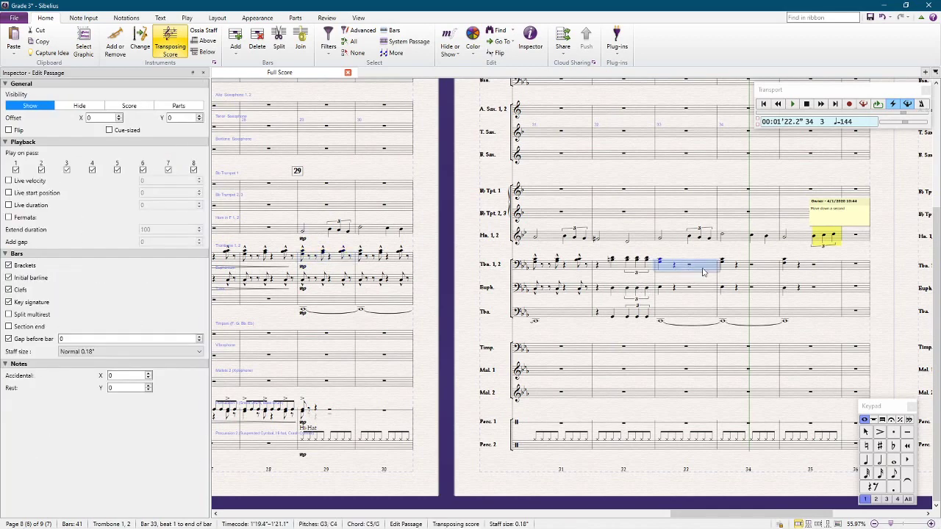
left_click(827, 290, "shift")
left_click(828, 315, "shift")
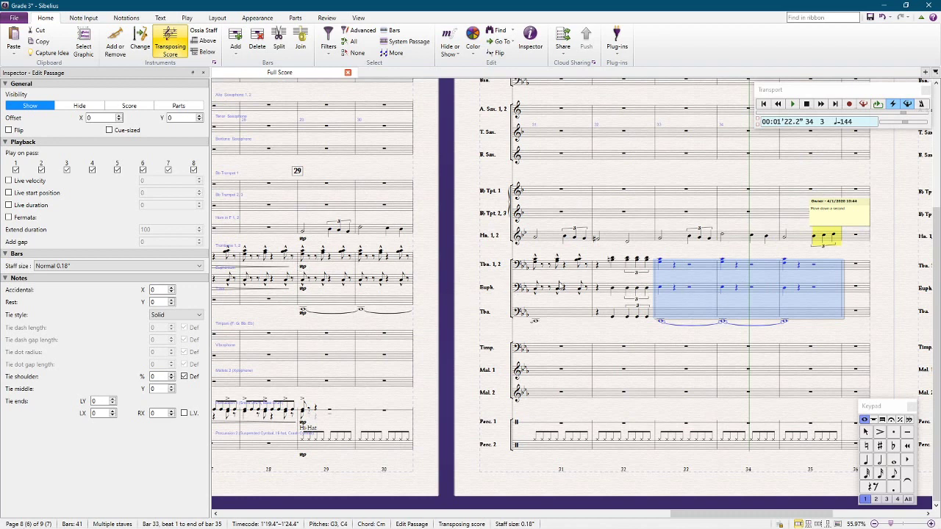
left_click(442, 262)
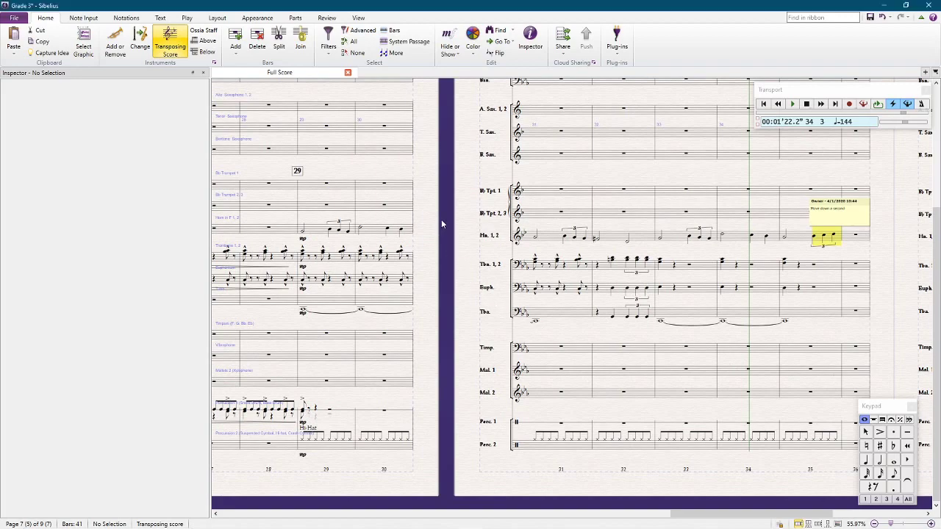
Copy the Horn 1, 2 and Trombone 1, 2 chords at beat 2.5 of bar 19 onto beat 2 of that bar
left_click_drag(442, 218, 587, 253)
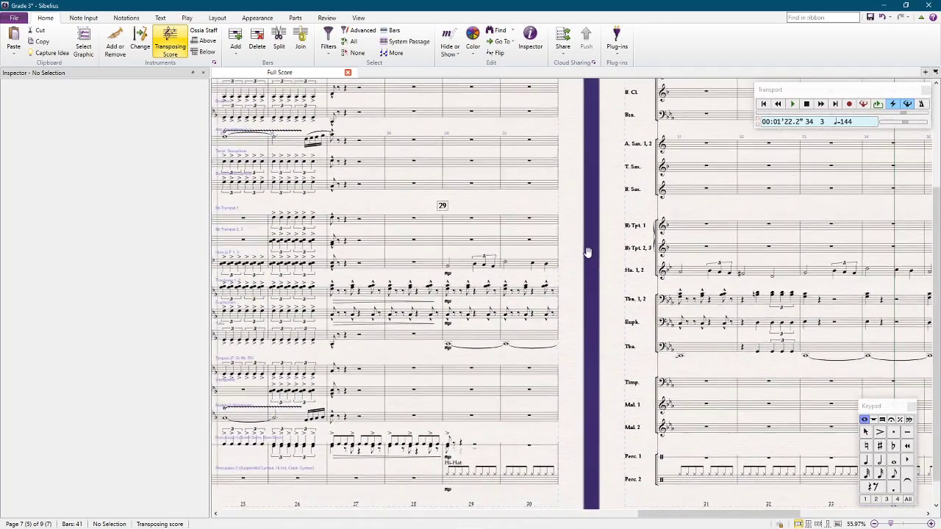
scroll(451, 294, "up", 3)
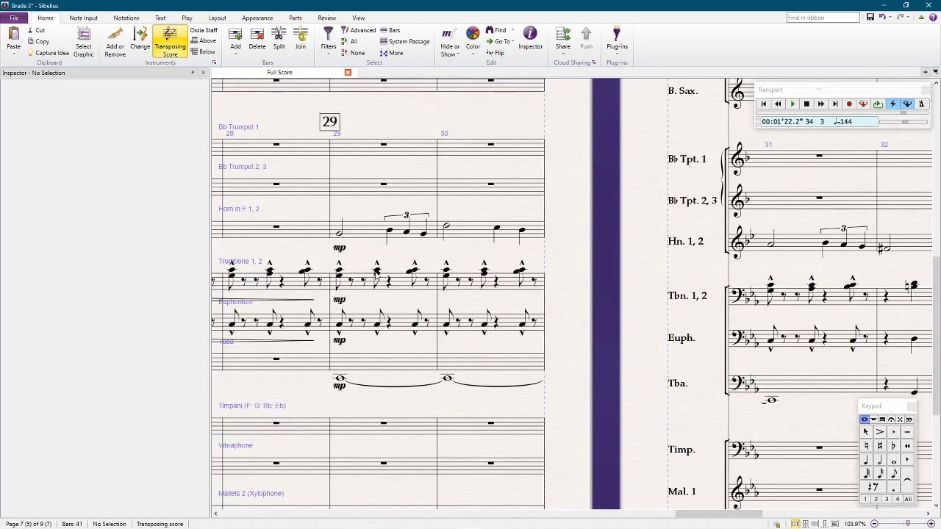
scroll(375, 317, "left", 5)
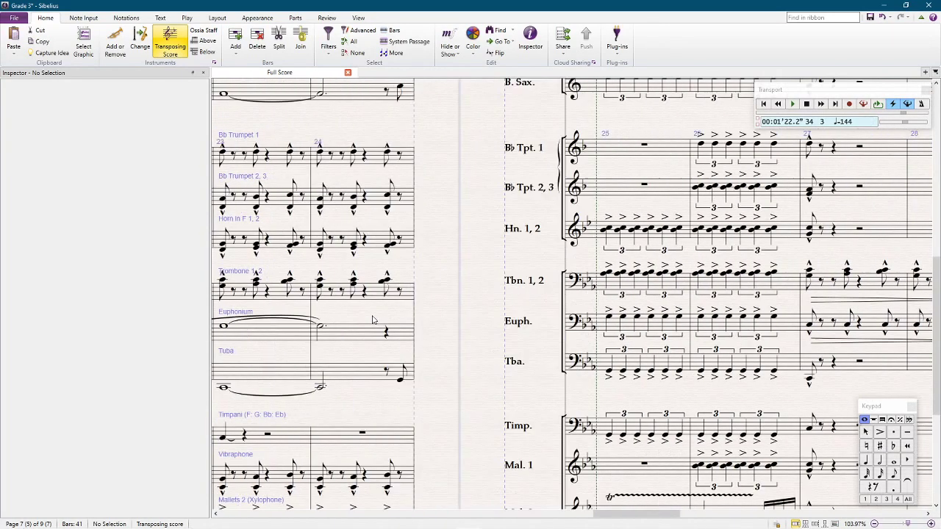
scroll(372, 320, "right", 5)
scroll(380, 266, "down", 3)
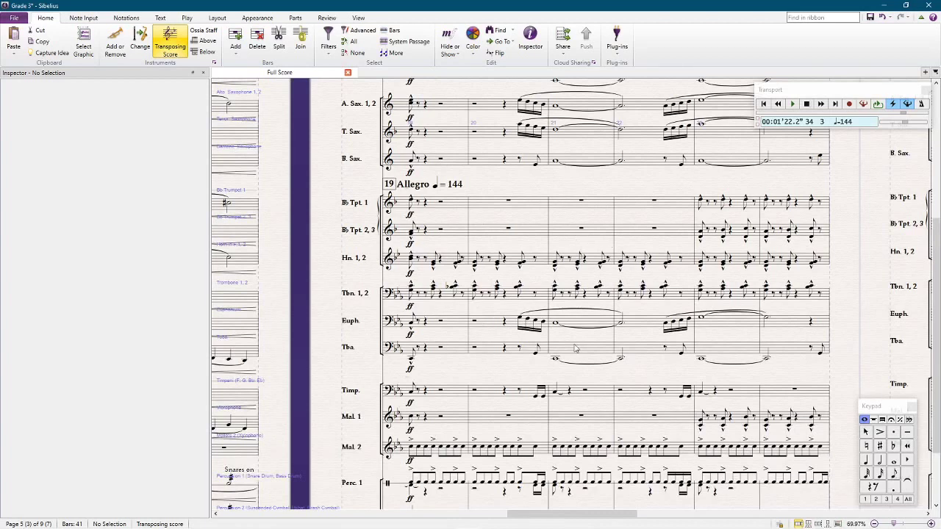
left_click_drag(574, 254, 571, 299)
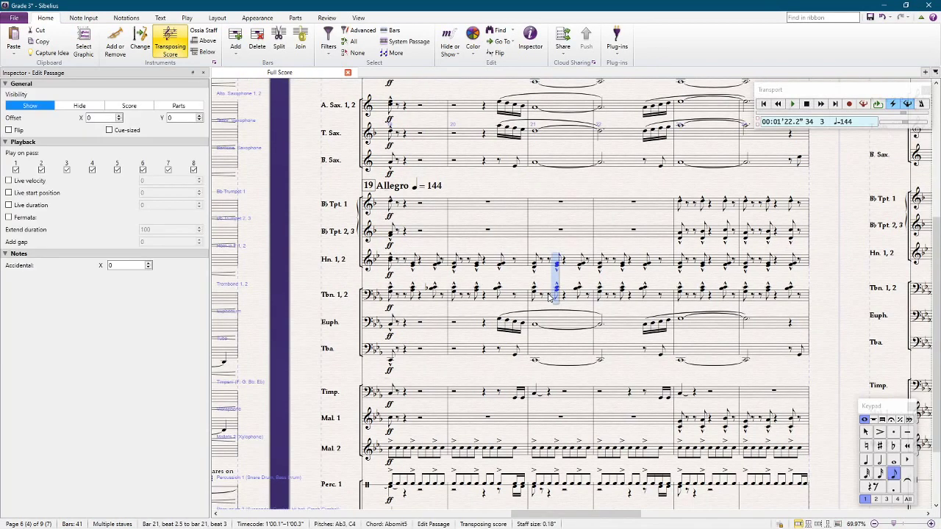
scroll(294, 257, "right", 1)
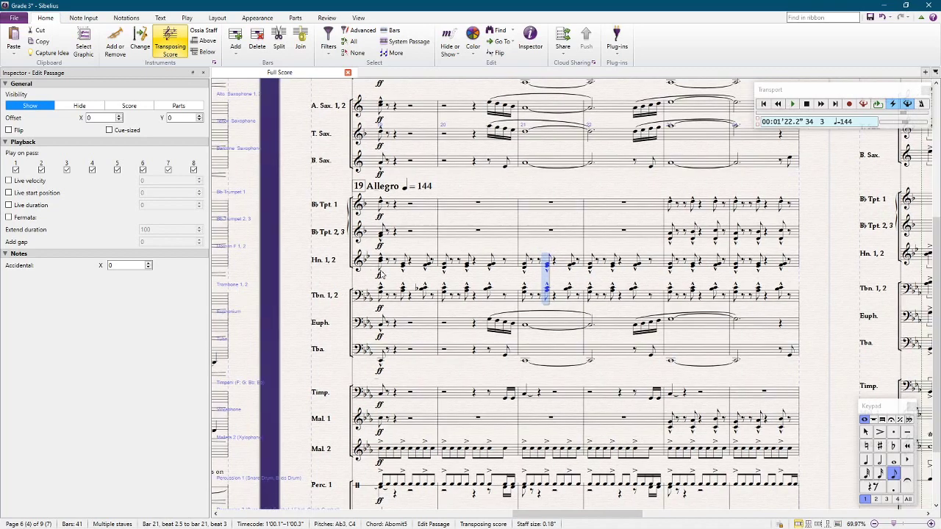
left_click(403, 264)
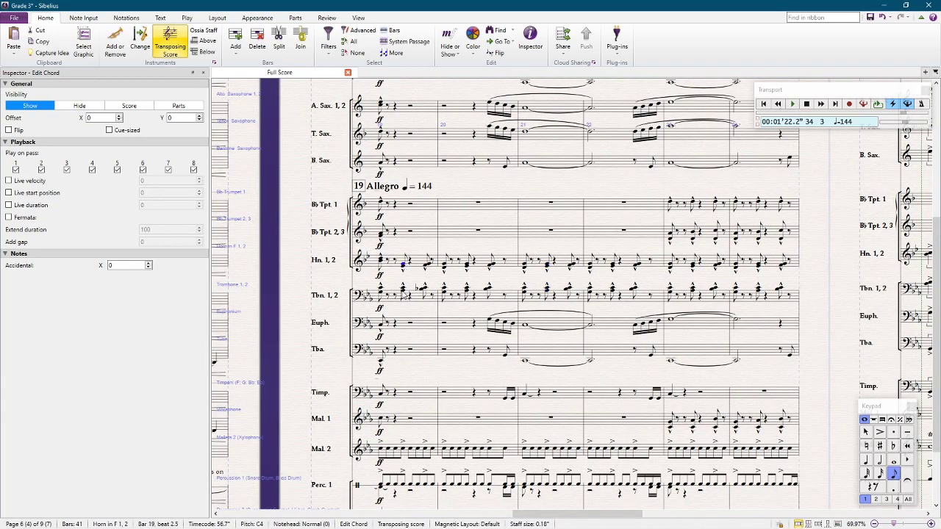
left_click(403, 292, "shift")
left_click(391, 263)
left_click(384, 293, "shift")
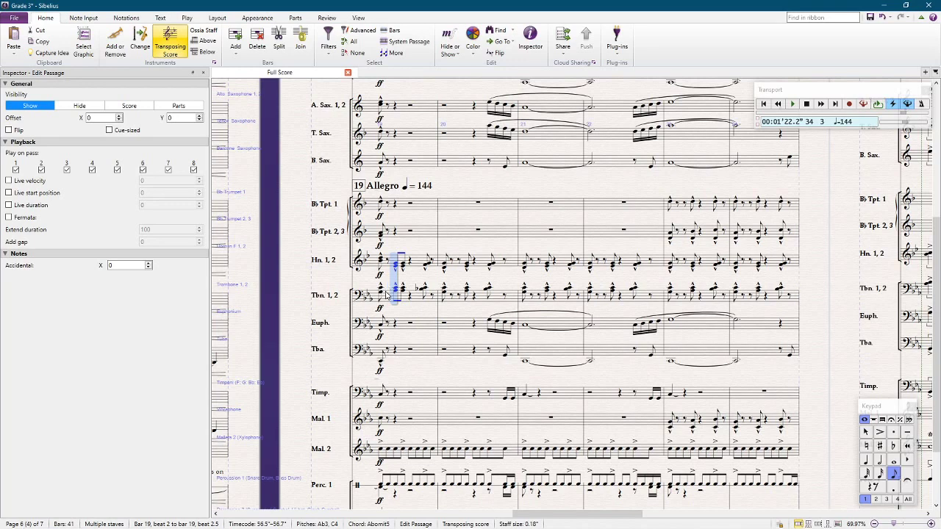
Lower the copied horn and trombone chords at beat 2 of bar 19 one step, then raise their upper notes back to C4
key("Down")
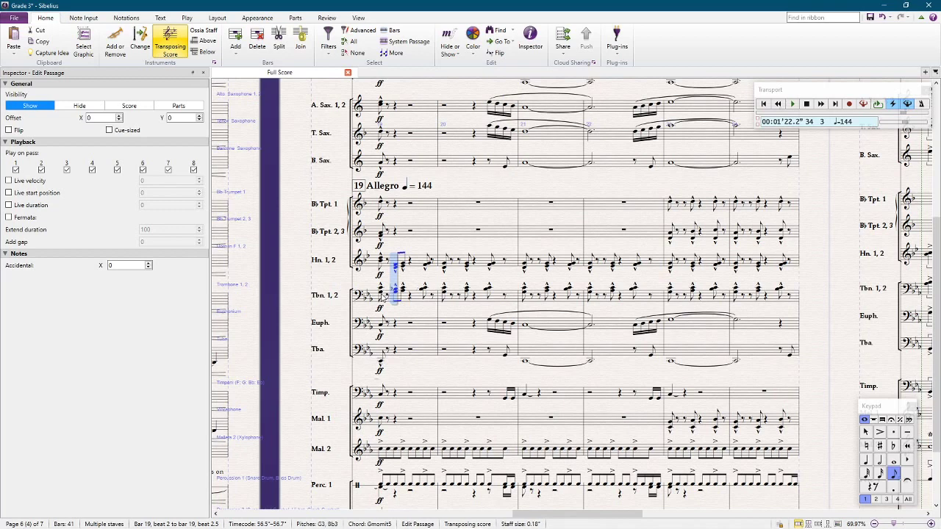
left_click(395, 289)
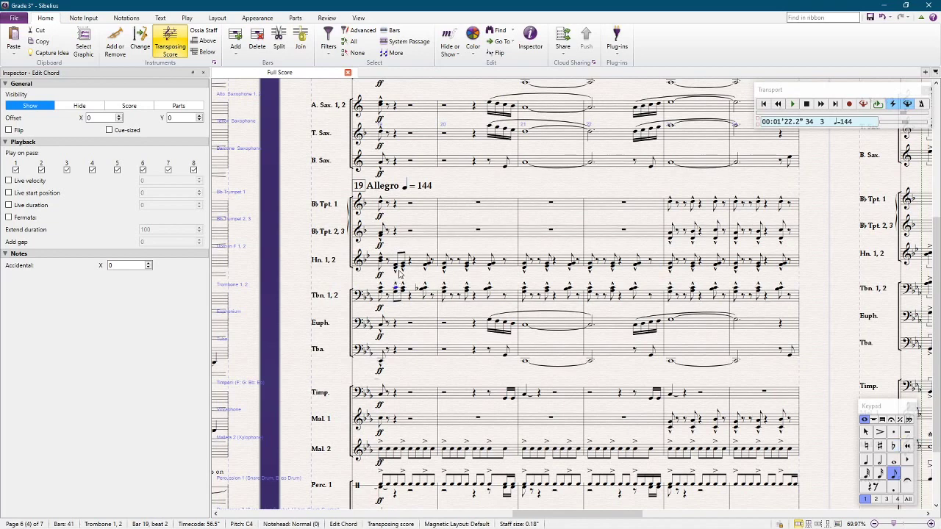
left_click(397, 267)
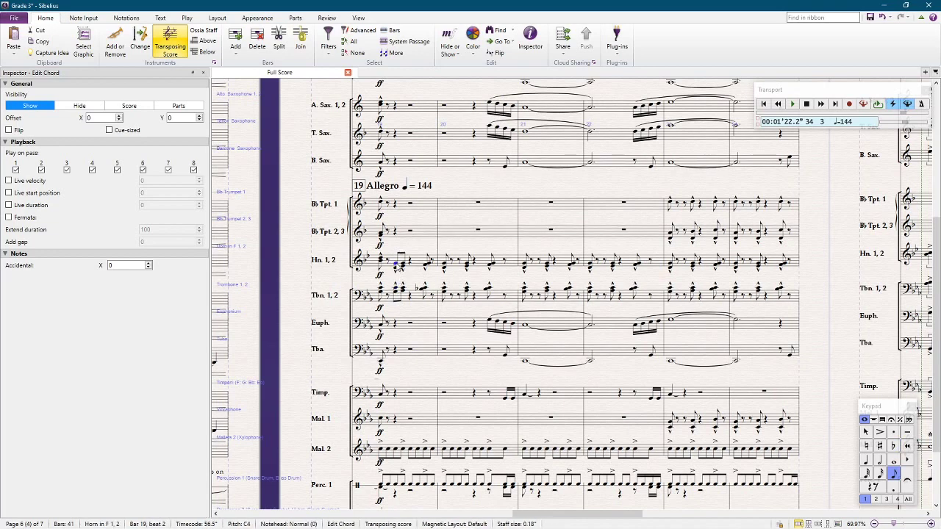
key("Up")
Copy the paired eighth-note chords at beat 2 of bar 19 in horns and trombones to beat 2 of bars 20, 21 and 22
left_click(404, 296, "shift")
left_click(463, 264, "alt")
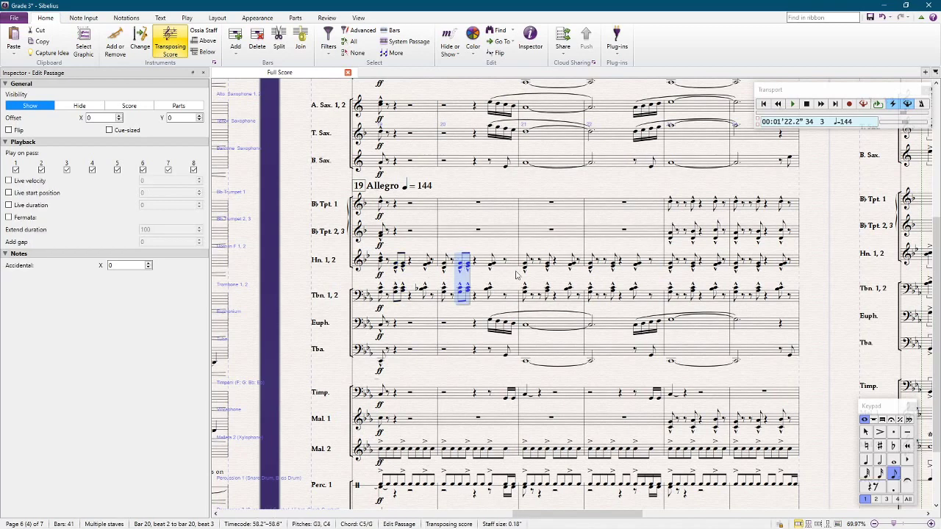
left_click(542, 264, "alt")
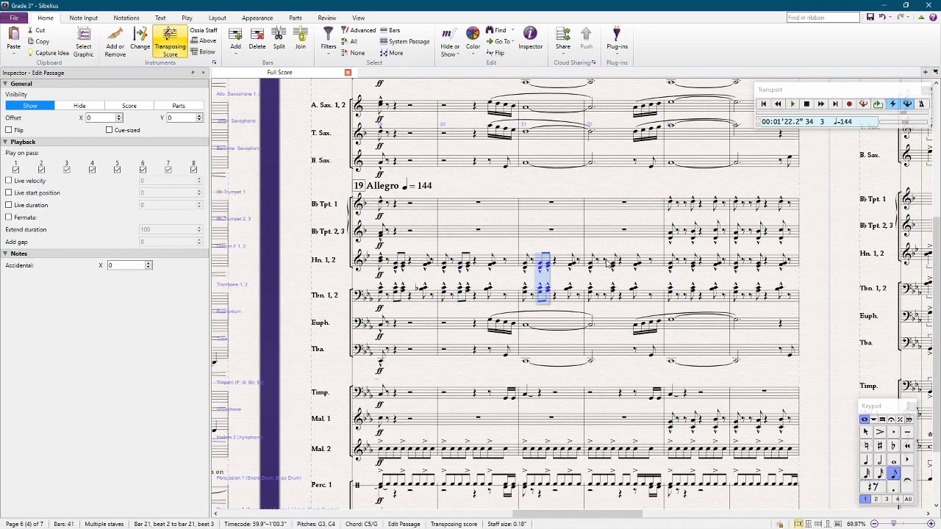
left_click(608, 263, "alt")
Play back the score from bar 19 into bar 22 to hear the revised horn and trombone rhythm
left_click(397, 203)
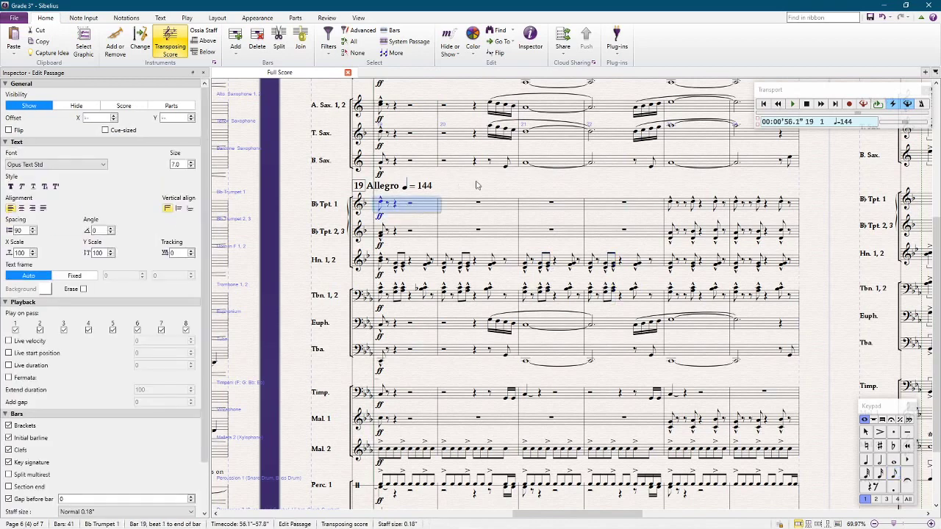
left_click(490, 184)
key("space")
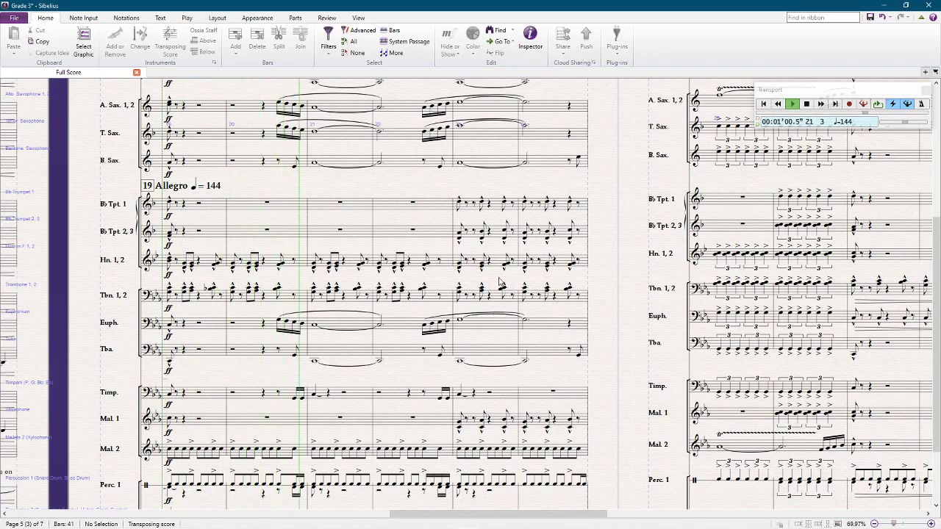
key("space")
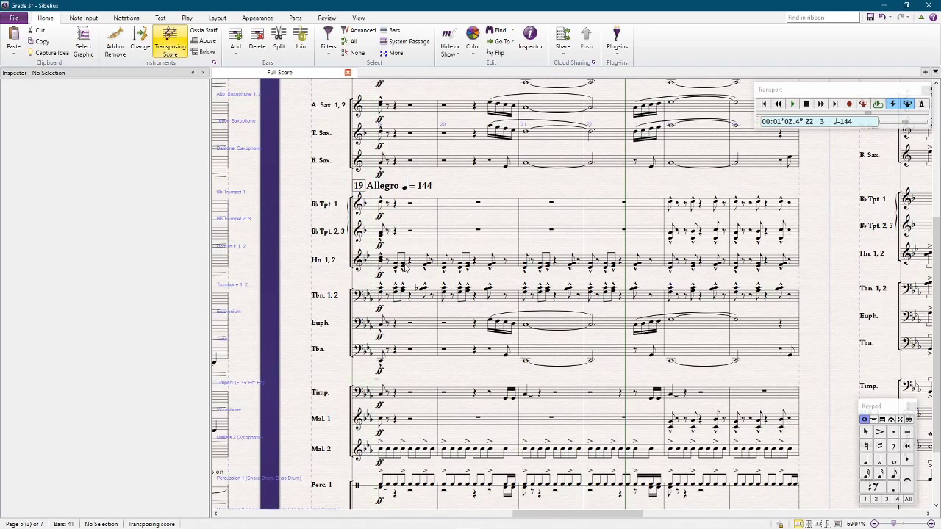
Copy the Horn 1, 2 and Trombone 1, 2 chords at beat 2.5 of bar 19 to beat 3.5 of that bar
left_click(403, 264)
left_click(406, 295, "shift")
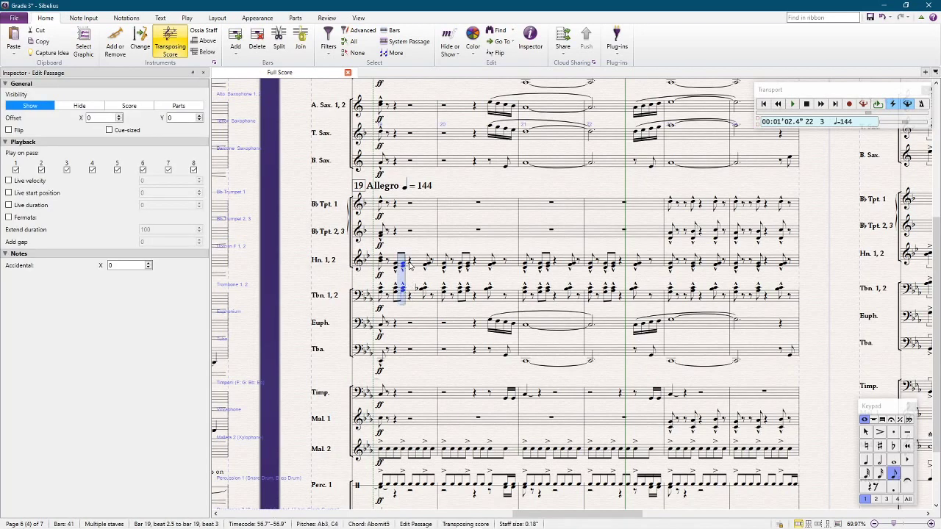
key("Right")
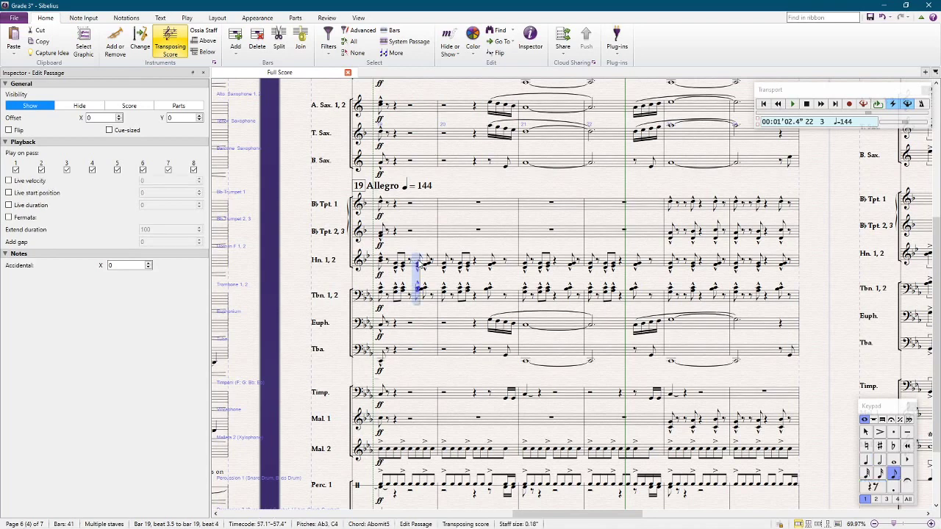
Copy the second half of bar 19 in horns and trombones, from beat 3 onward, to beat 3 of bar 20
key("shift+Right")
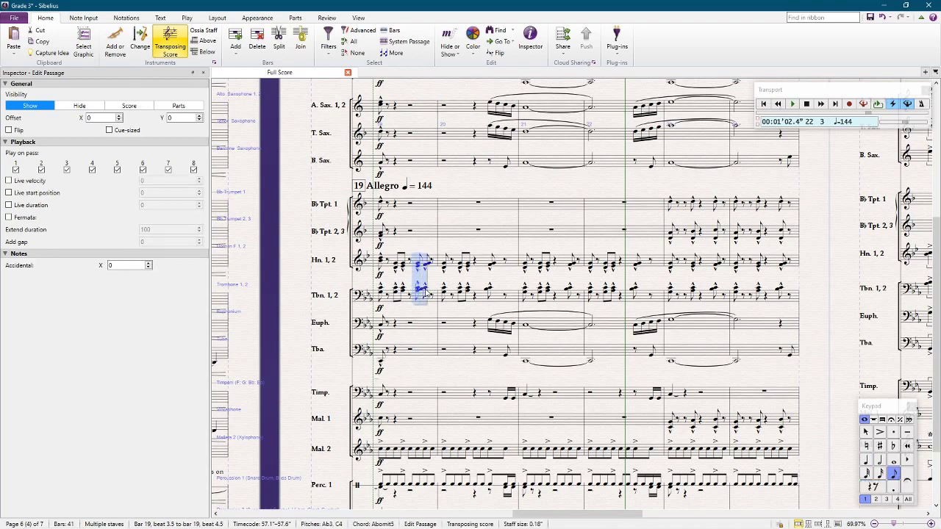
left_click(494, 264)
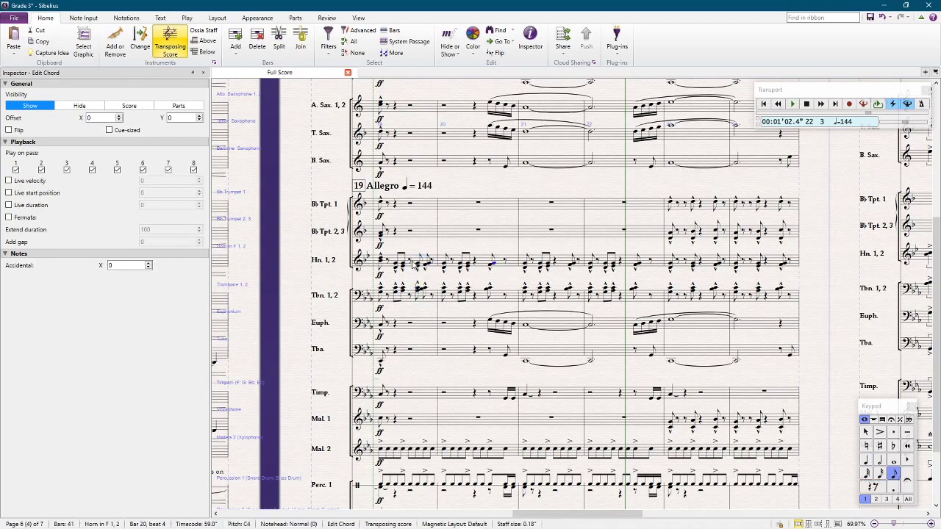
left_click(415, 263)
left_click(433, 298, "shift")
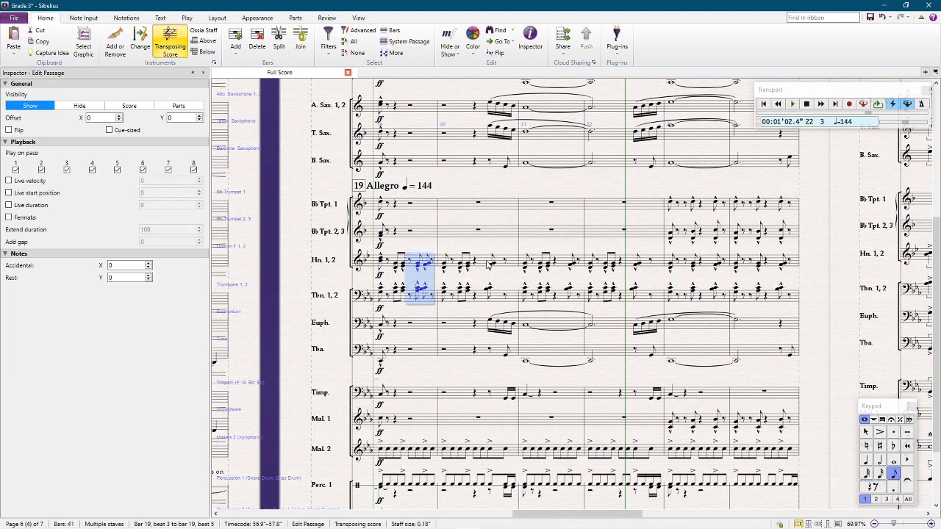
scroll(489, 265, "up", 2, "ctrl")
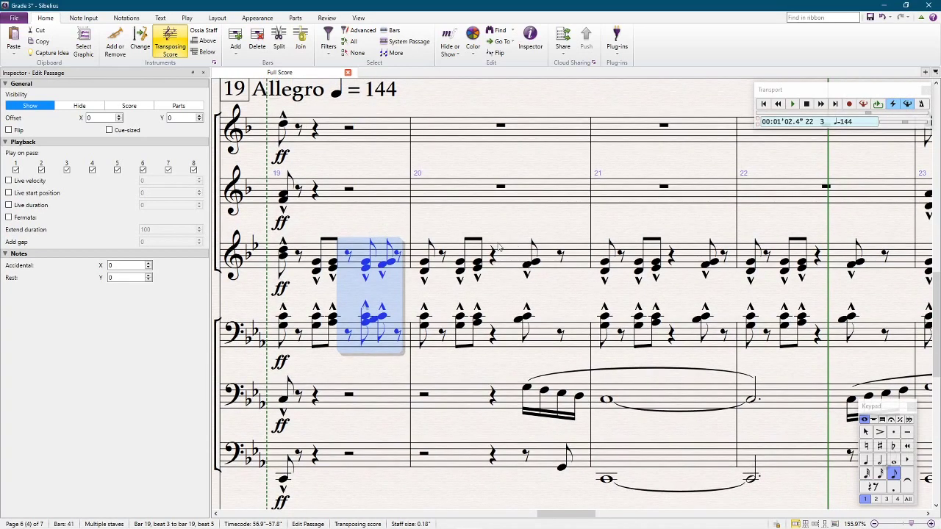
left_click(495, 262, "alt")
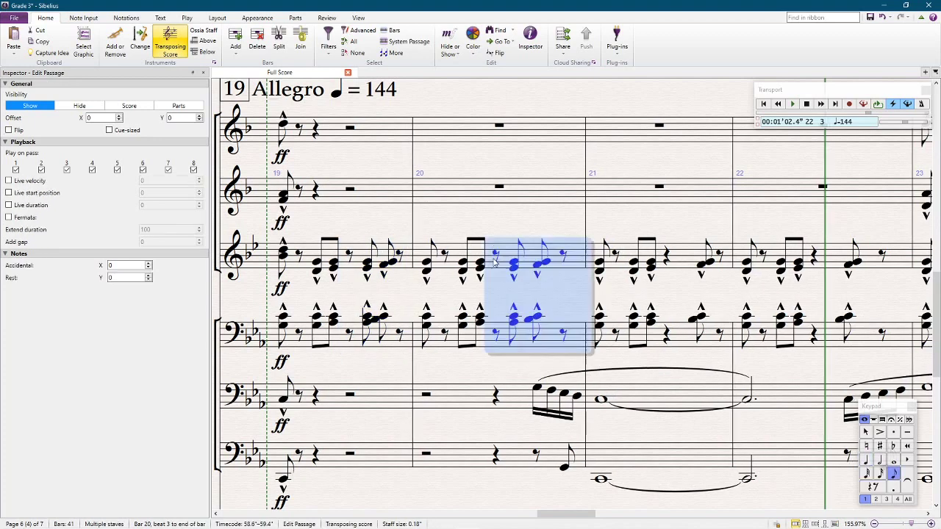
key("Escape")
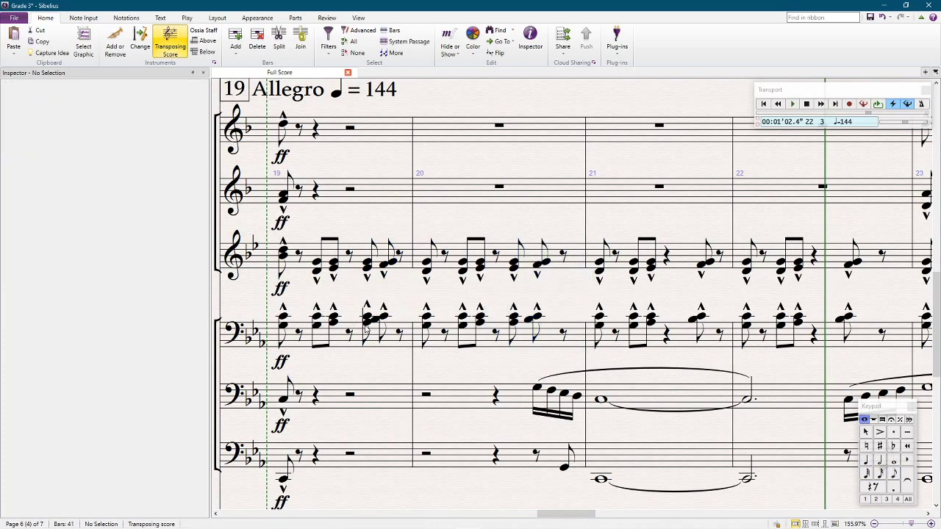
Reset the note spacing of bar 19 with the horn and trombone staves selected so the crowded chords separate
left_click(348, 336)
left_click(361, 256, "shift")
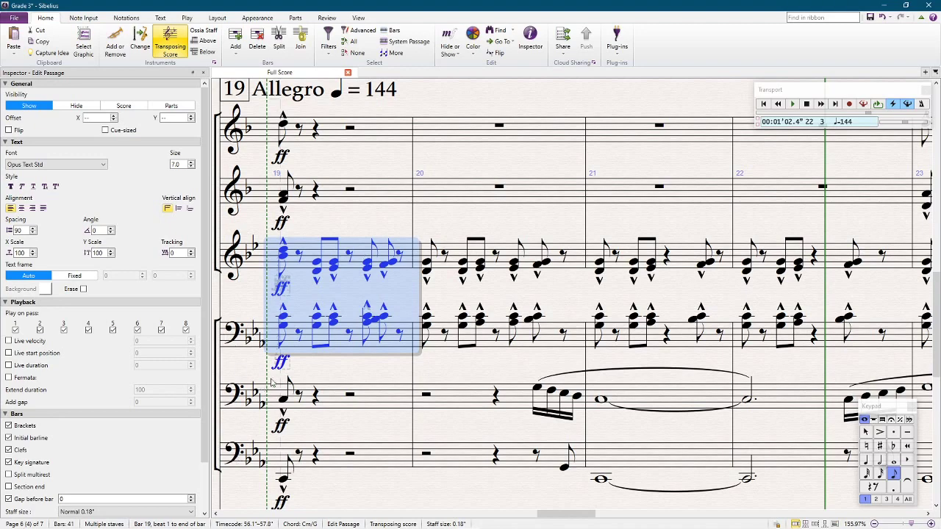
key("ctrl+plus")
key("ctrl+plus")
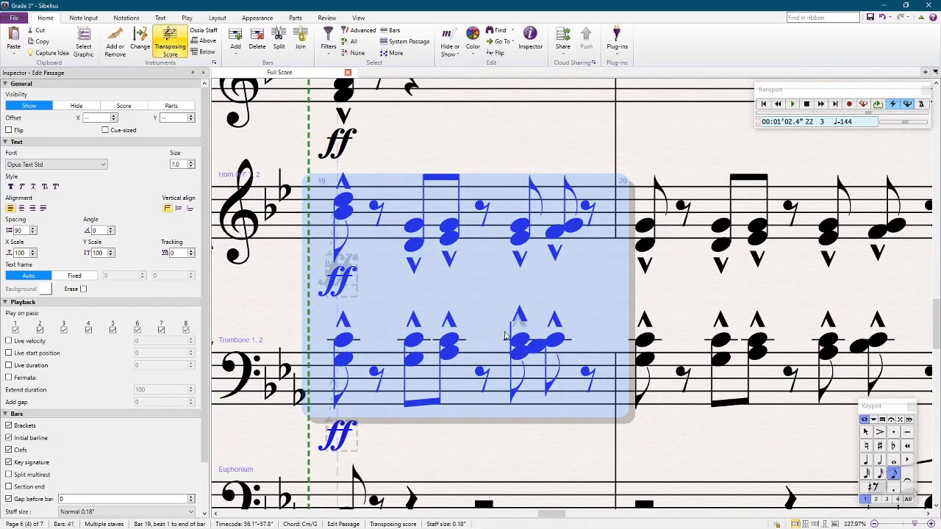
key("KP_9")
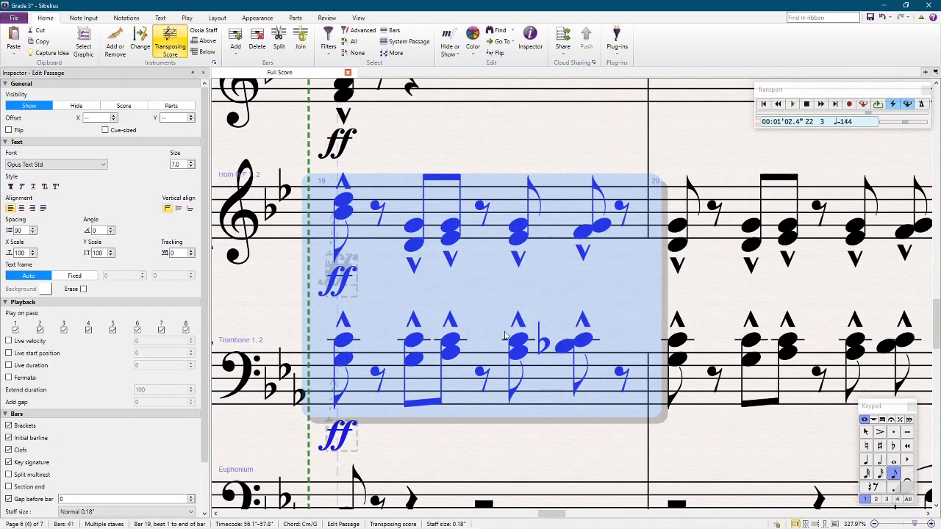
Remove the flat from the lower Trombone 1, 2 note at beat 4 of bar 19, then put it back
left_click(564, 343)
key("KP_9")
key("Escape")
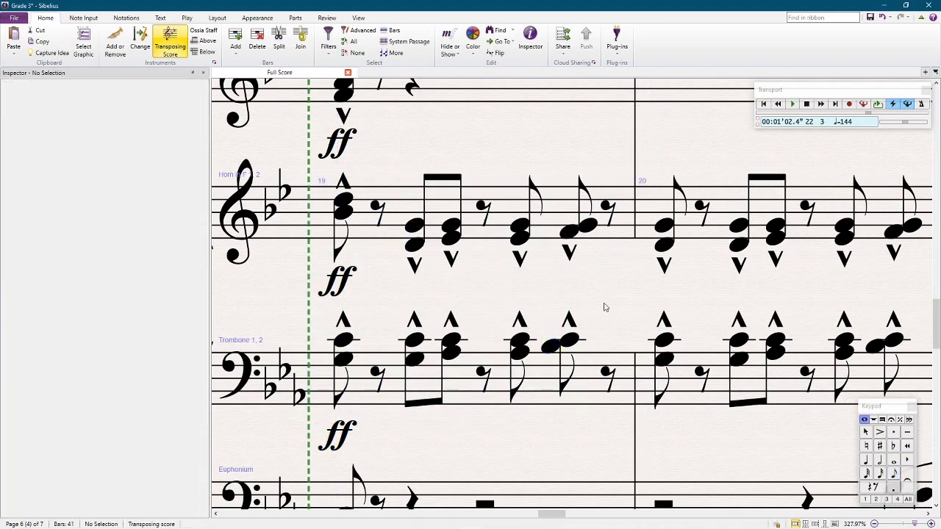
key("ctrl+minus")
key("ctrl+minus")
key("ctrl+minus")
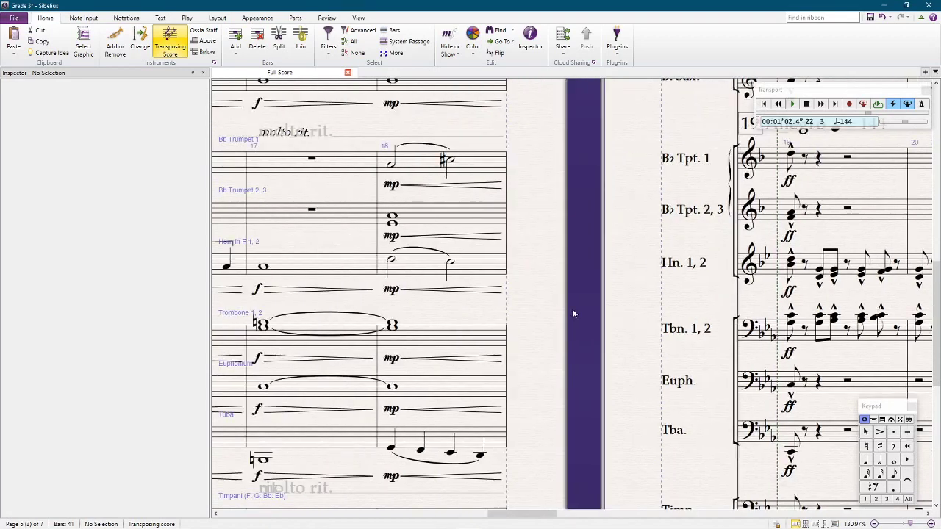
scroll(572, 308, "right", 4)
left_click(626, 318)
key("KP_9")
scroll(488, 338, "left", 3)
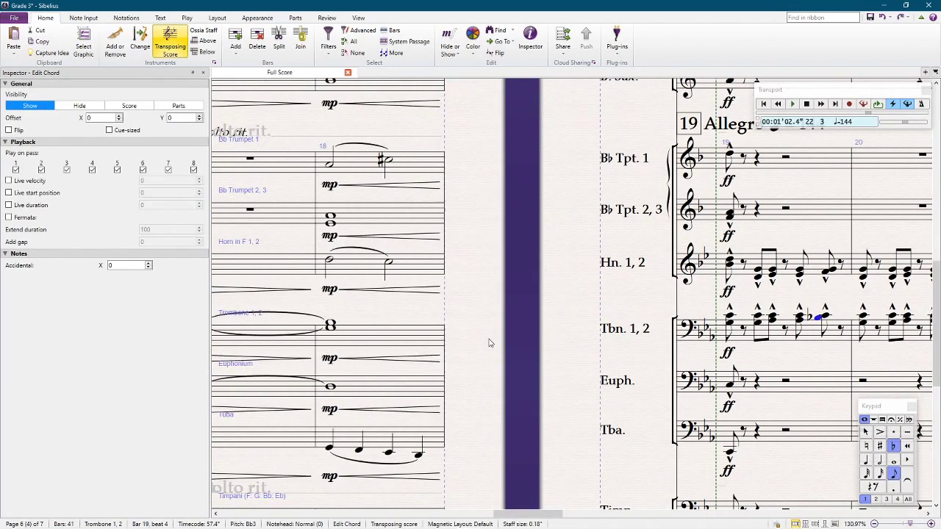
scroll(491, 343, "left", 1)
scroll(488, 328, "right", 7)
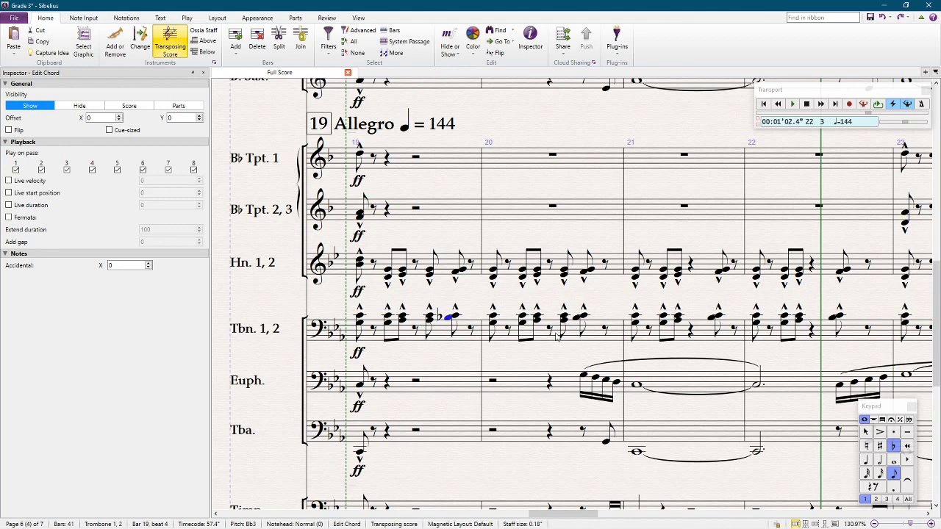
Repeat the complete bar 20 rhythm of Horn 1, 2 and Trombone 1, 2 through bars 21 to 24
left_click(601, 328)
left_click(617, 267, "shift")
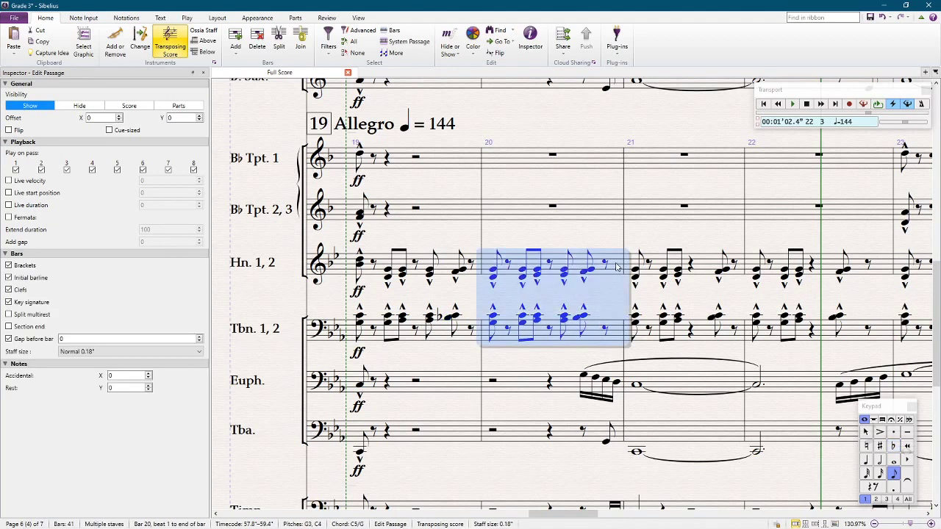
key("Right")
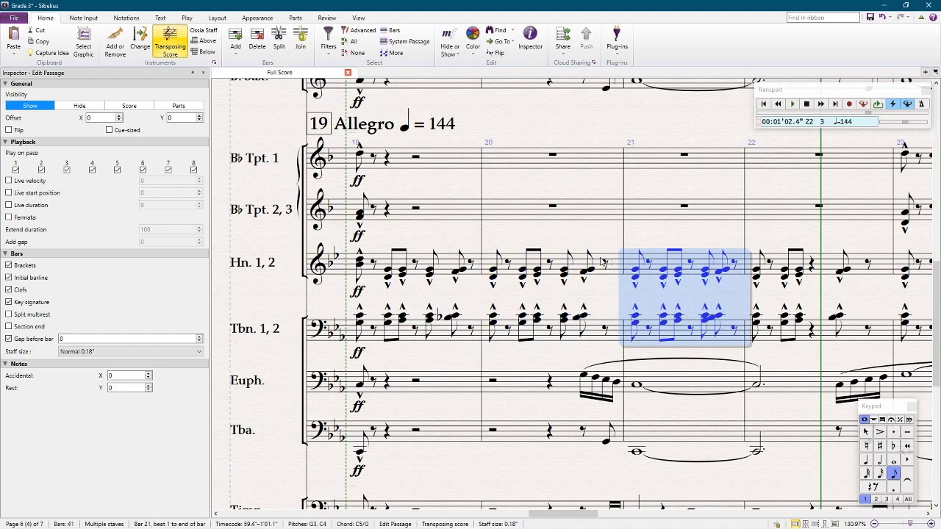
key("Right")
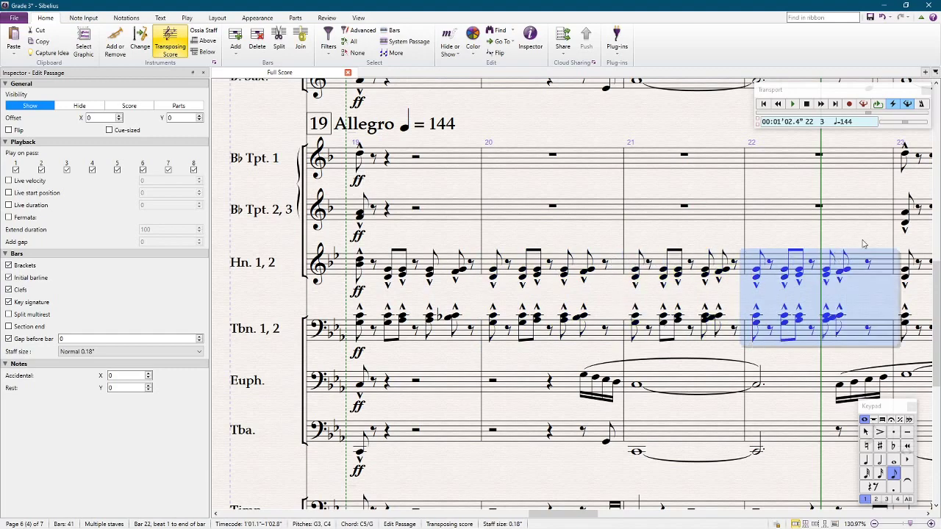
left_click_drag(862, 240, 830, 257)
key("Right")
key("Right")
left_click_drag(261, 345, 479, 344)
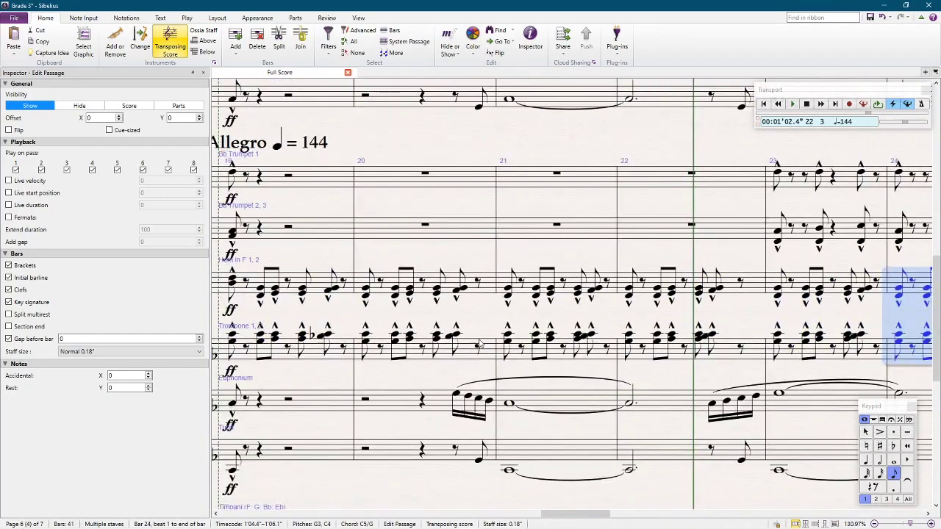
Save the score and move the playback position to the start of bar 19
left_click(532, 153)
scroll(642, 334, "down", 3)
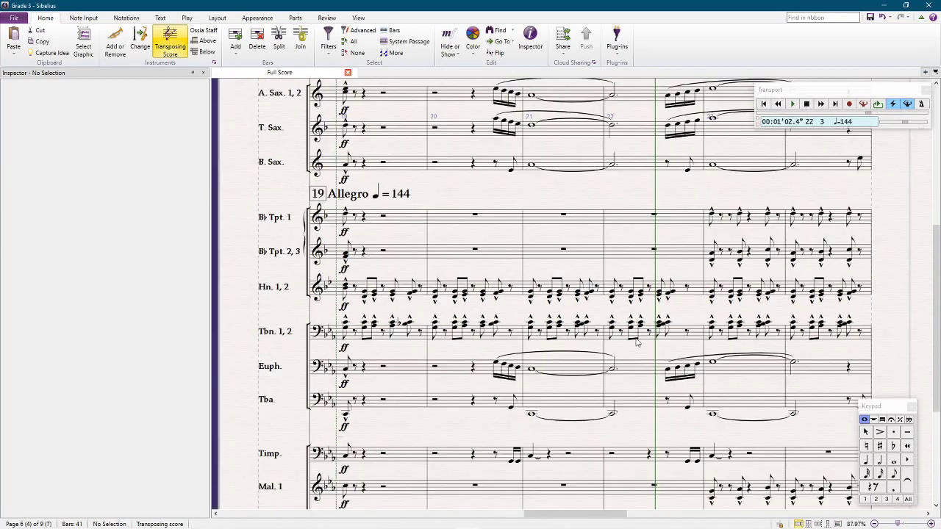
scroll(632, 329, "left", 5)
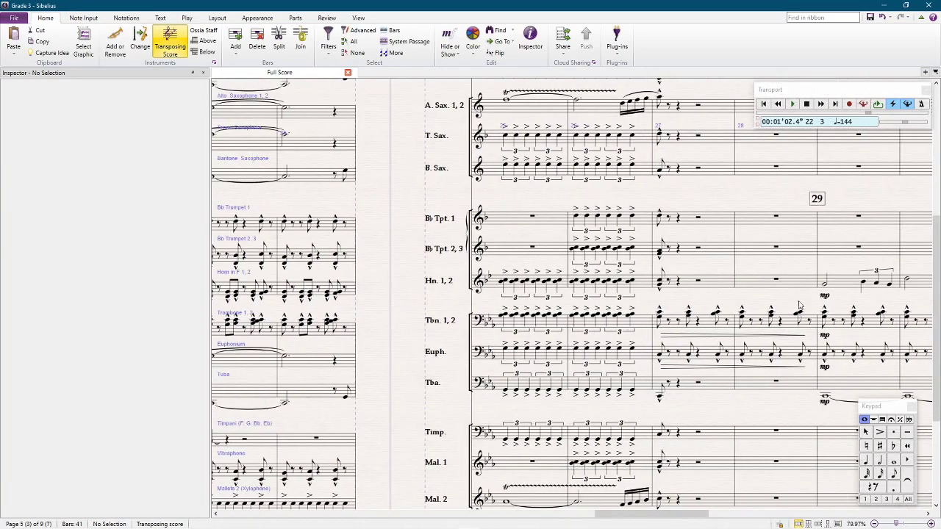
scroll(535, 339, "left", 10)
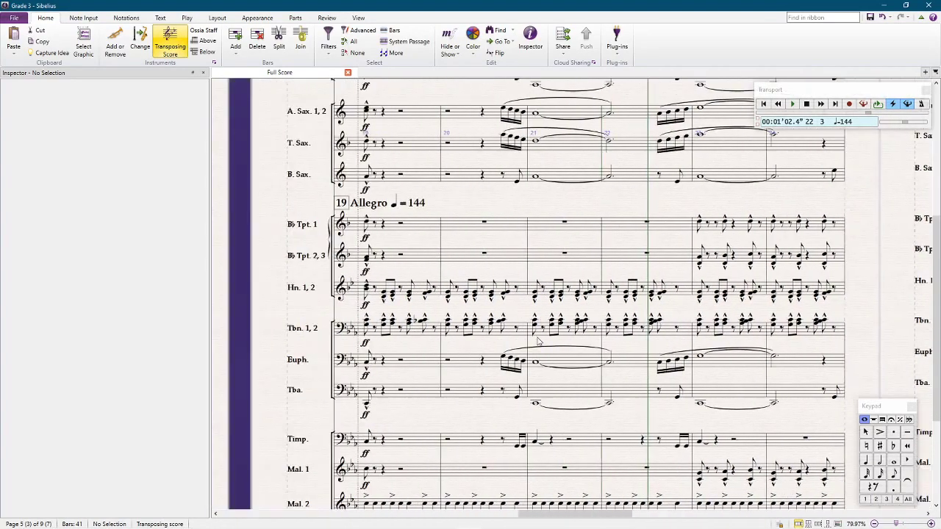
left_click(467, 227)
key("Escape")
scroll(441, 346, "down", 3)
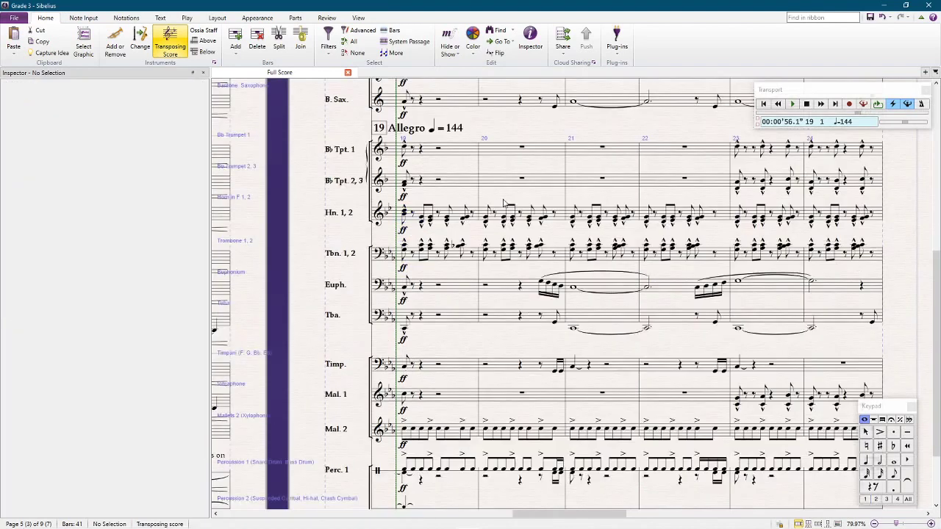
Try accents on beat 3 of bar 19 in Mallets 2 and Percussion 1, then remove them
left_click(439, 337)
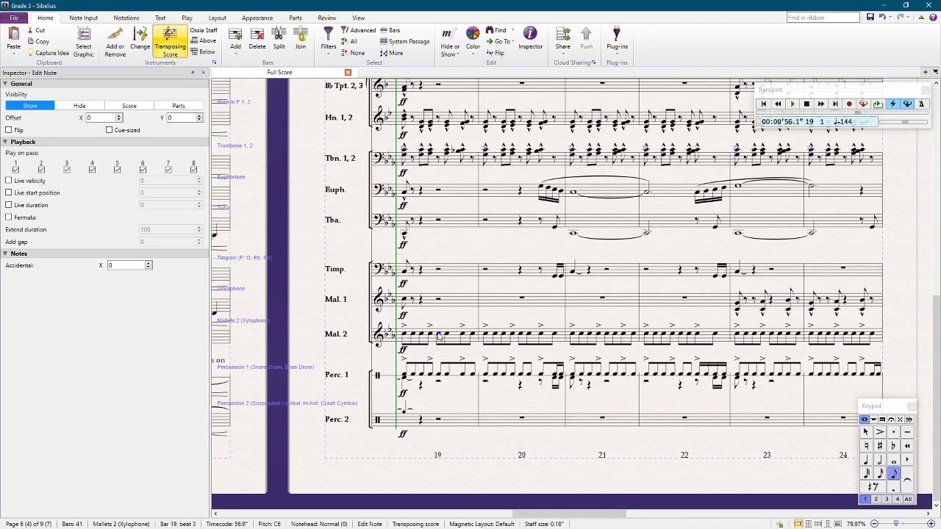
key("KP_Divide")
left_click(439, 375)
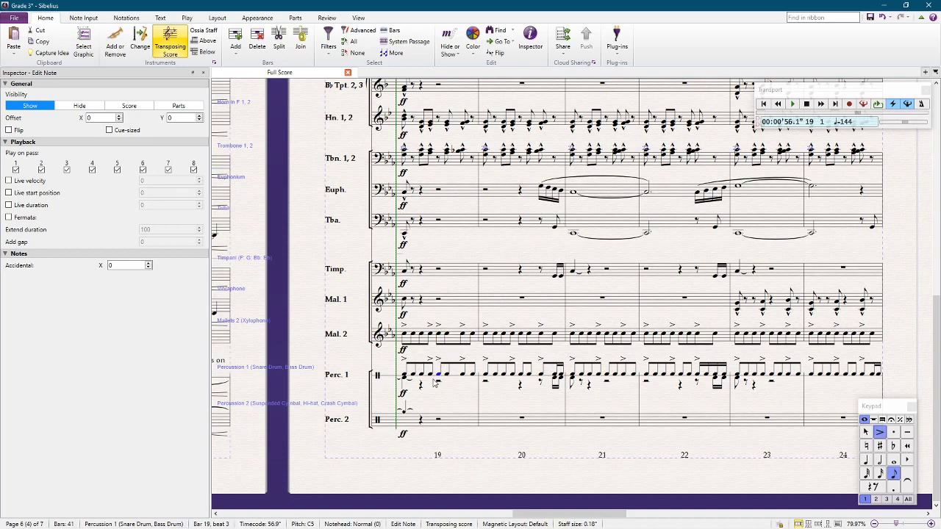
key("KP_Divide")
Add accents to the notes at beats 2 and 3.5 of bar 19 in Mallets 2 and Percussion 1
left_click(423, 337)
left_click(420, 376)
key("KP_Divide")
left_click(446, 375)
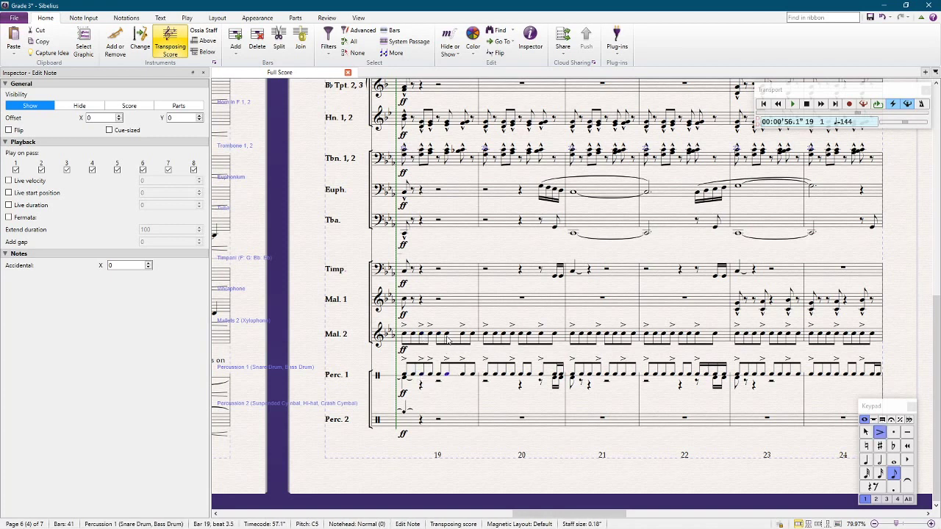
key("alt+Up")
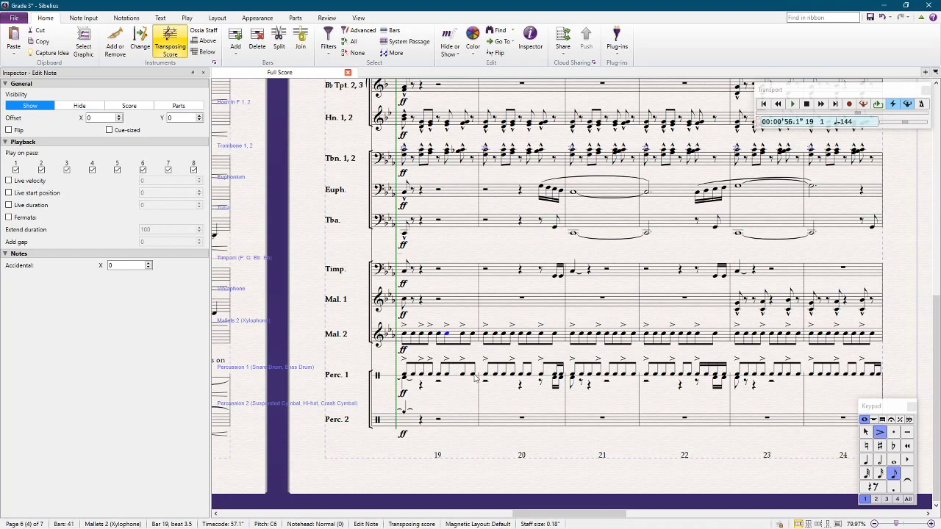
left_click(474, 375)
left_click(423, 338, "shift")
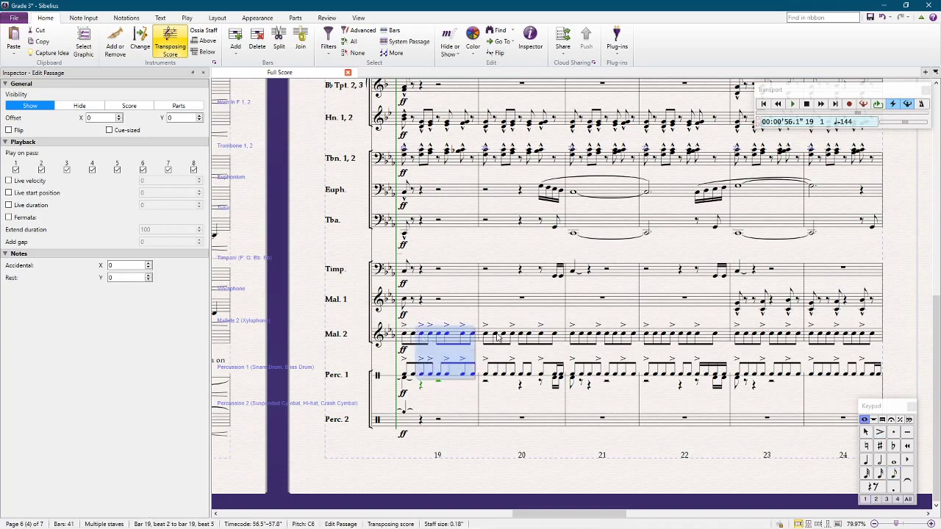
Add accents to the notes at beats 2 and 3.5 of bar 20 in Mallets 2 and Percussion 1
left_click(504, 336)
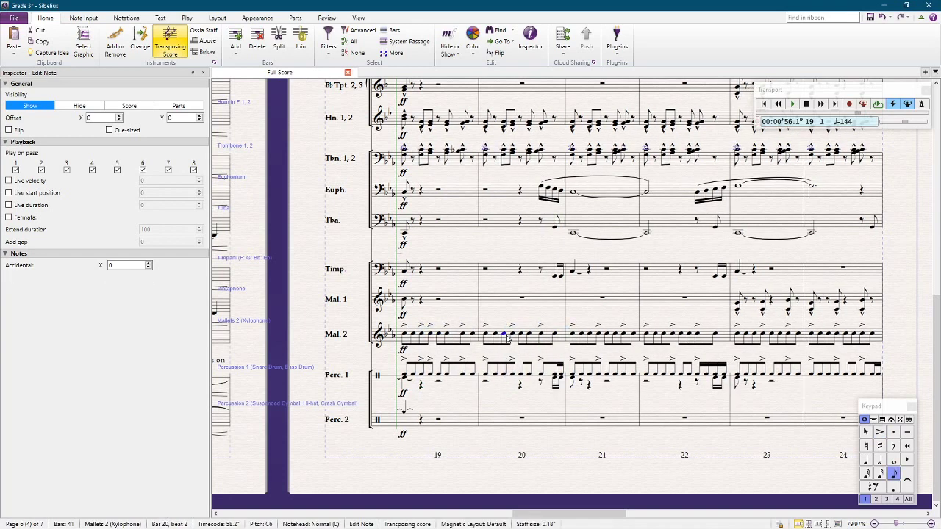
left_click(506, 376)
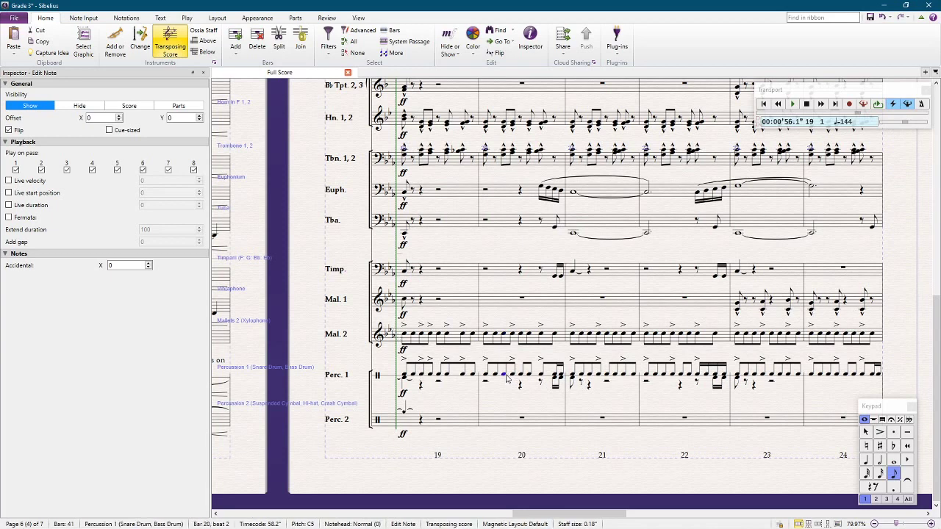
key("KP_Enter")
left_click(505, 336)
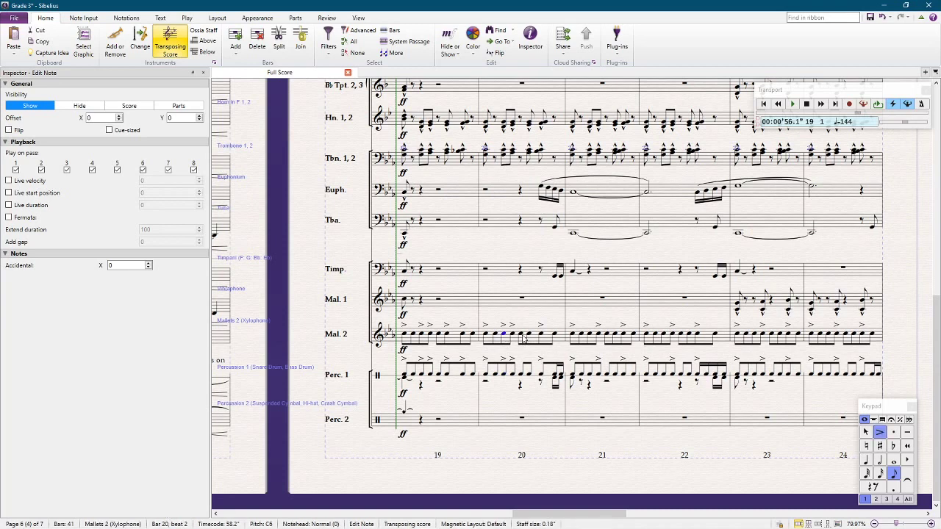
left_click(531, 340)
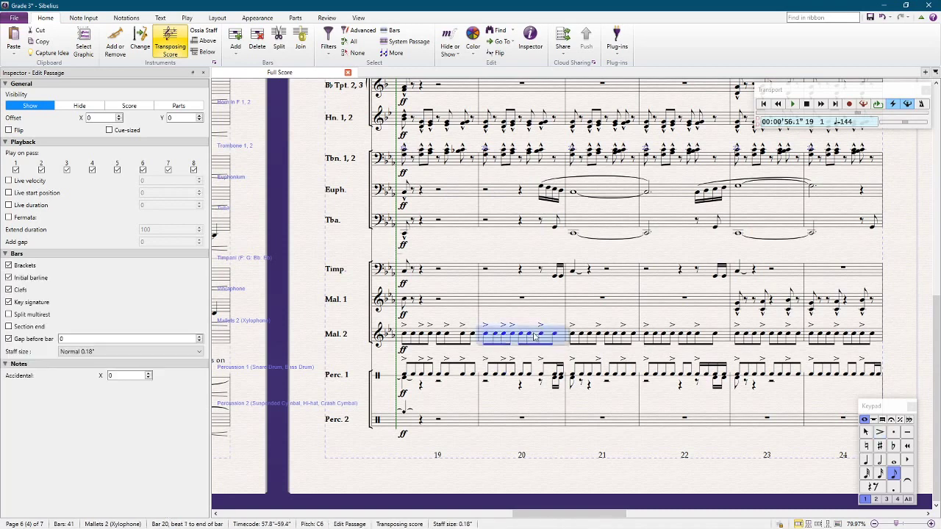
left_click(529, 334)
left_click(528, 375)
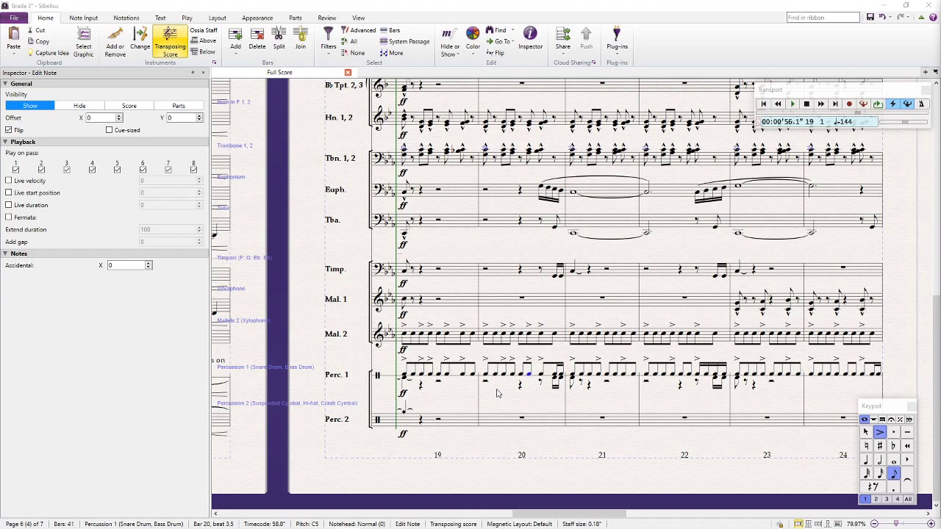
Repeat the accented Mallets 2 bar 20 into bars 21 and 22
left_click(550, 340)
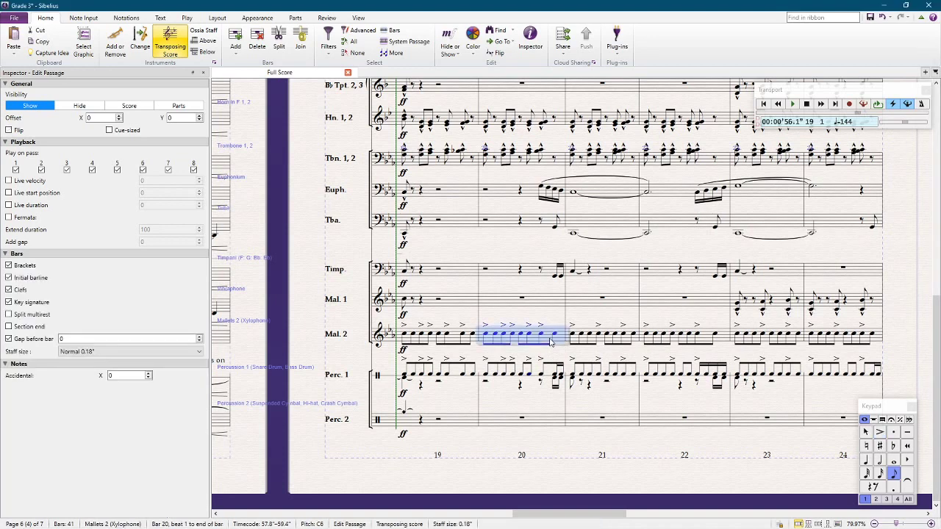
key("Right")
key("Right")
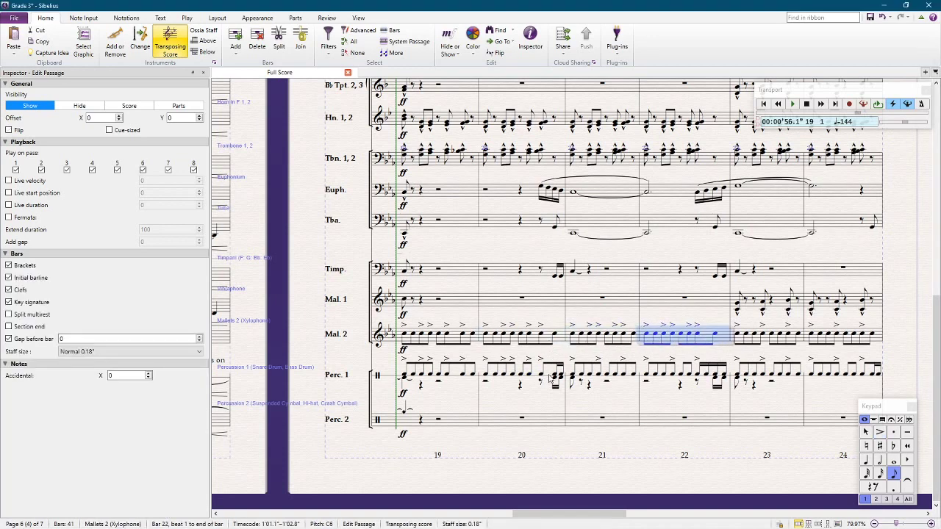
Copy only the accented voice 1 notes from beats 1 to 4 of Percussion 1 bar 20 into bars 21 to 24
left_click(550, 378)
left_click(686, 379)
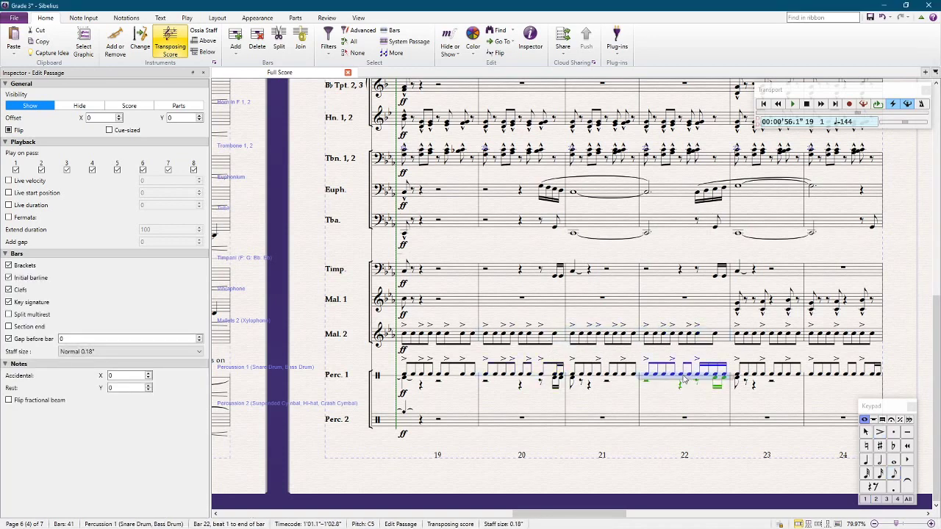
left_click(485, 377)
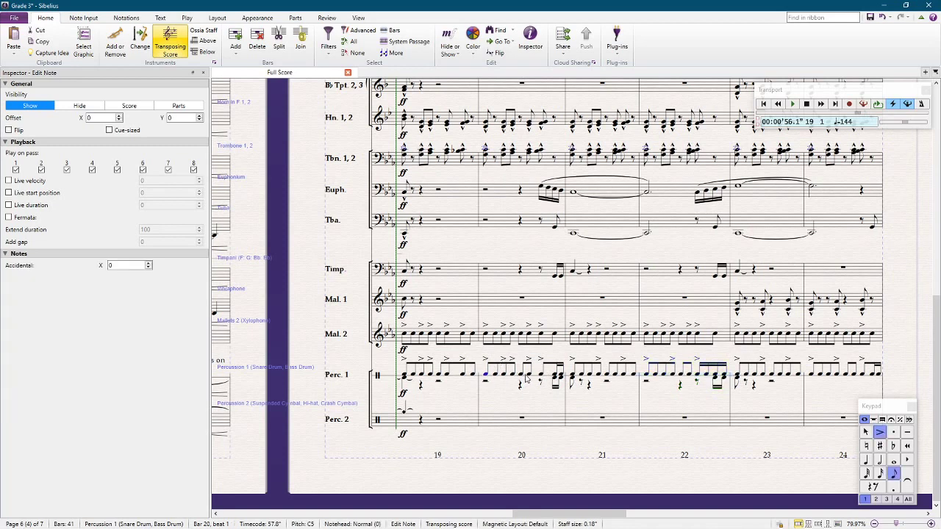
left_click(527, 380, "shift")
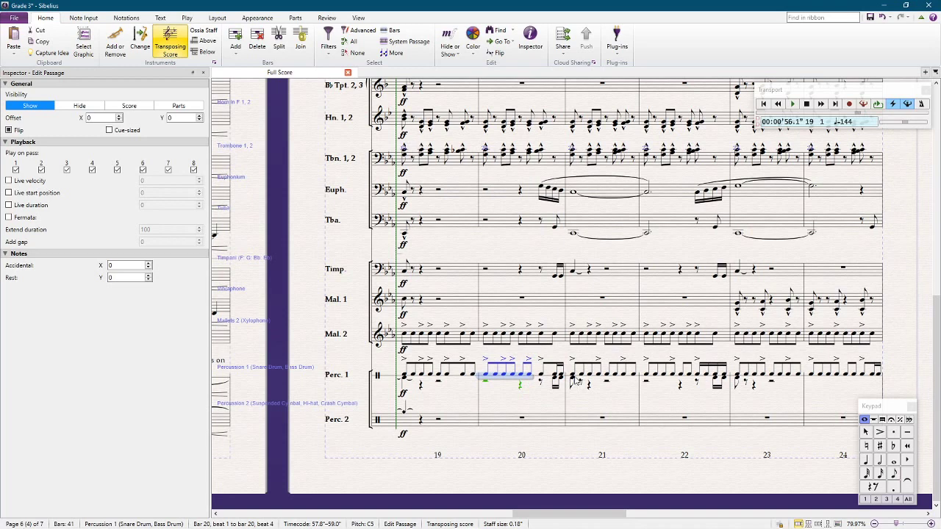
left_click(328, 40)
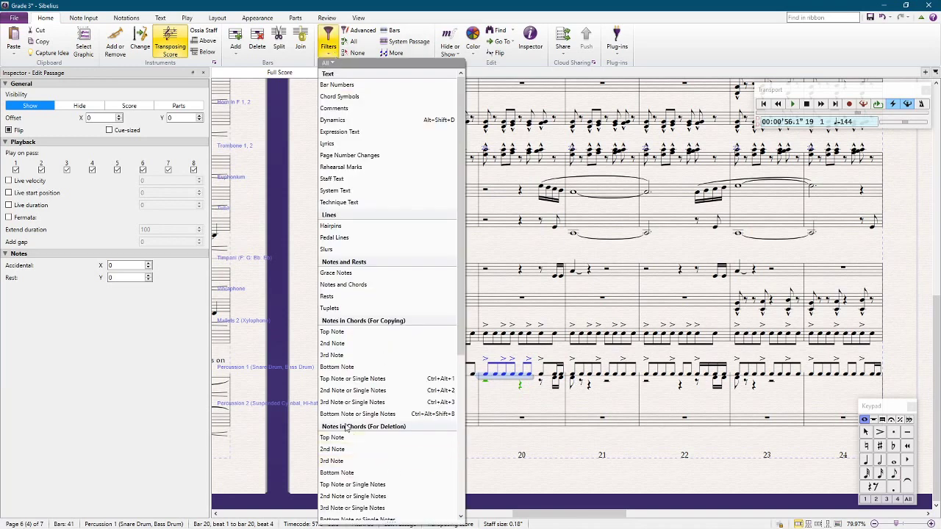
scroll(348, 373, "down", 1)
scroll(348, 374, "down", 3)
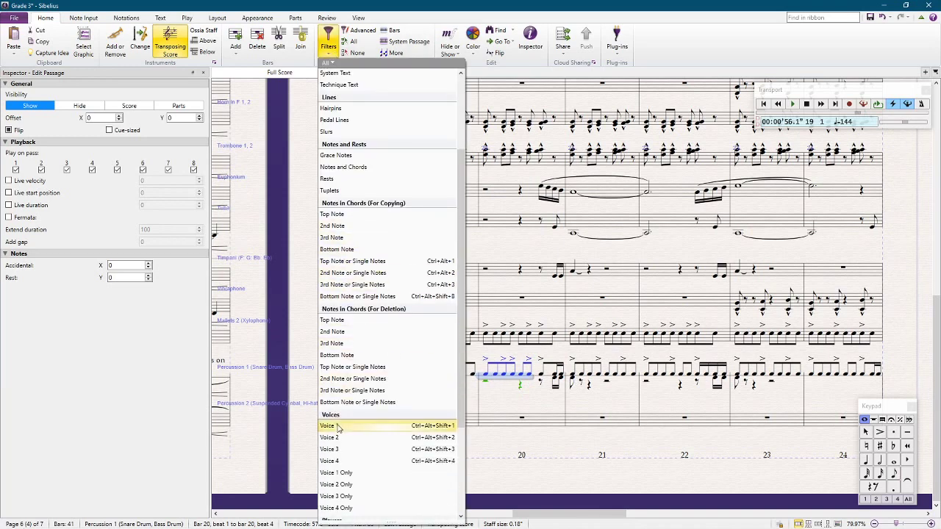
left_click(352, 419)
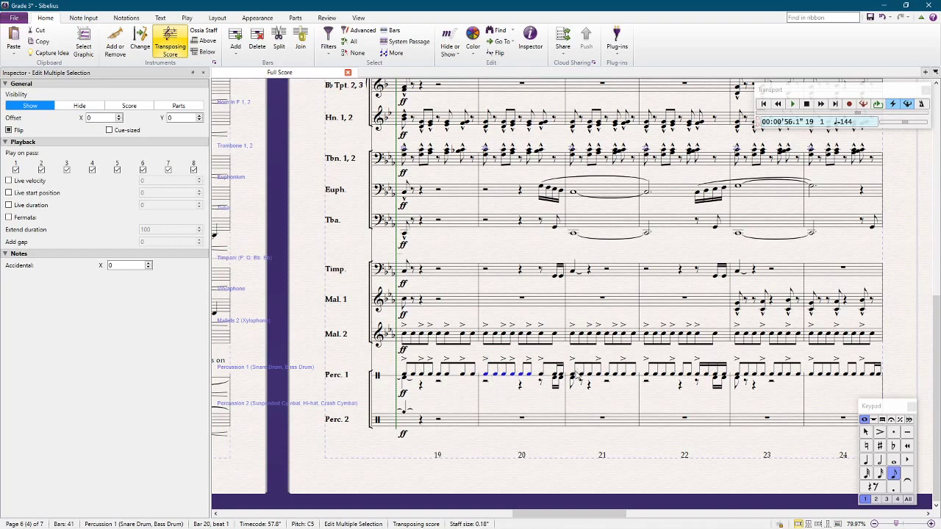
key("Right")
key("Right")
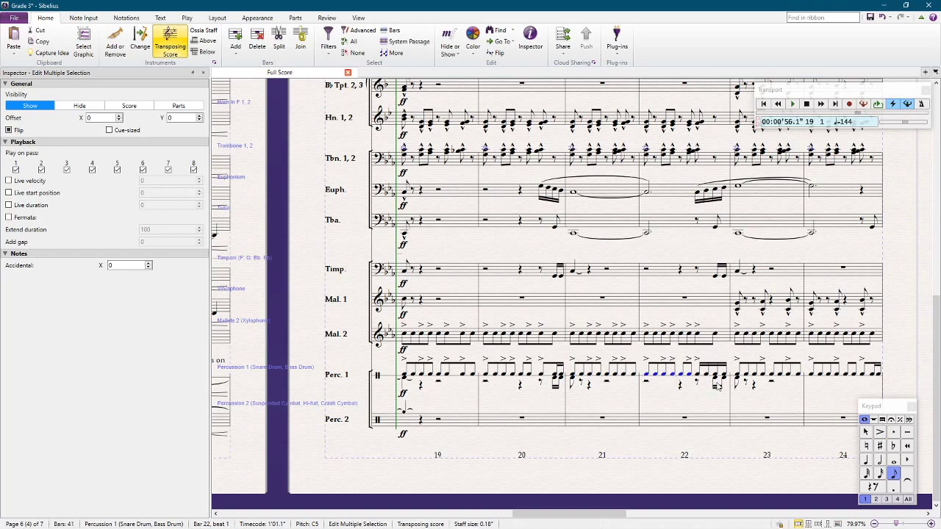
key("Right")
key("Right")
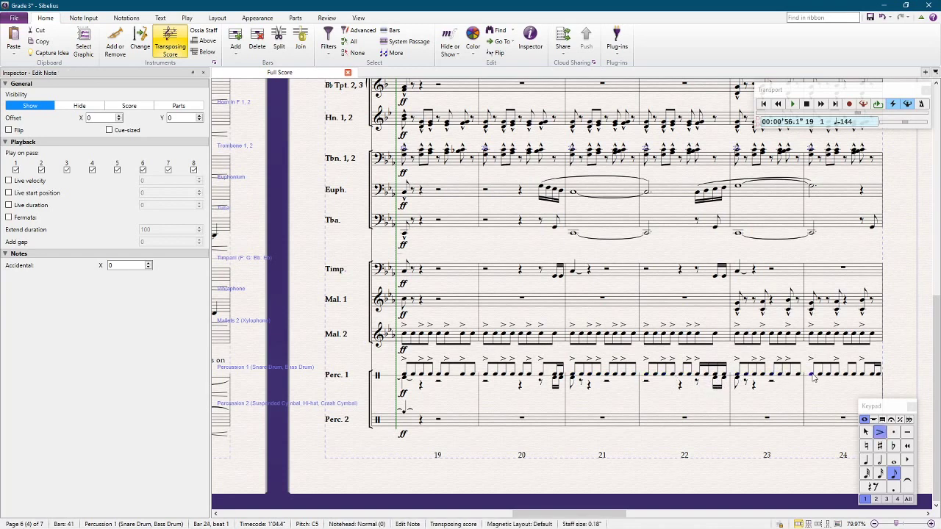
Play back the score from bar 19 to bar 27 to check the revised rhythm and accents
left_click_drag(892, 348, 330, 287)
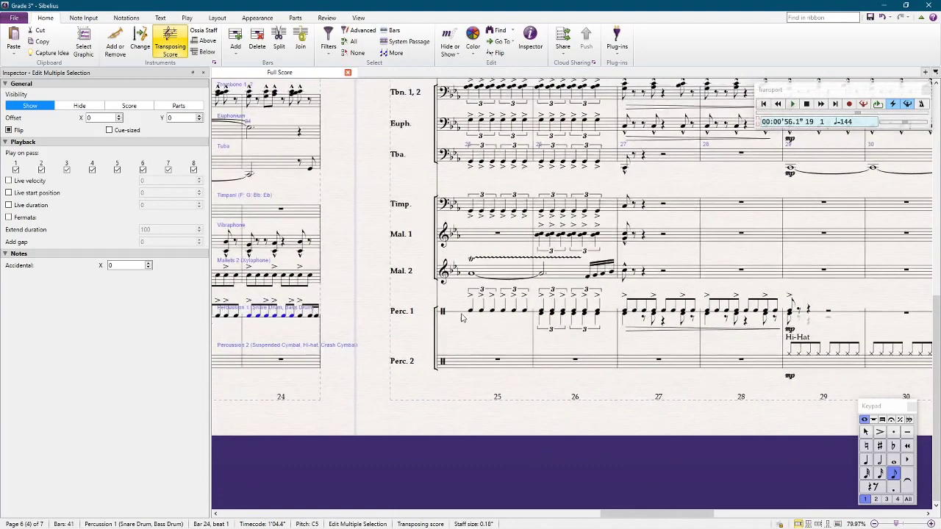
scroll(380, 347, "left", 3)
scroll(374, 365, "left", 5)
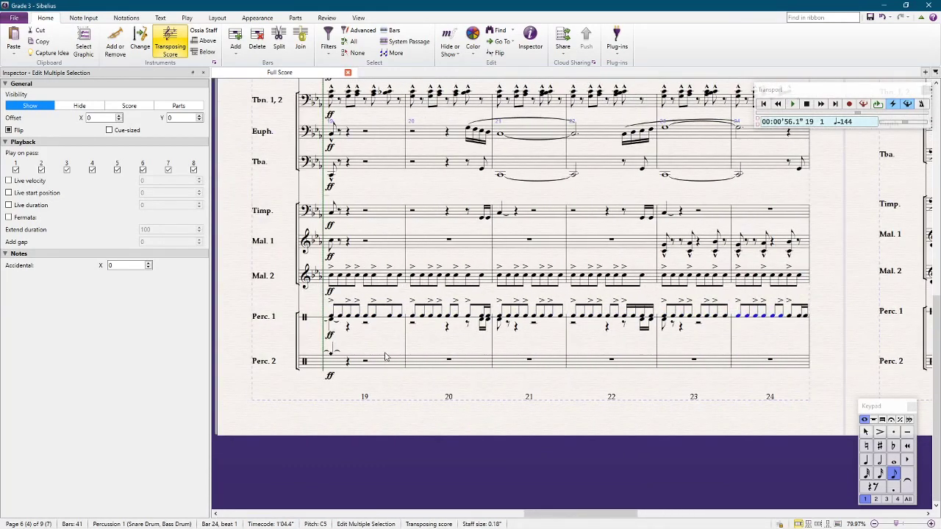
key("Escape")
left_click(386, 369)
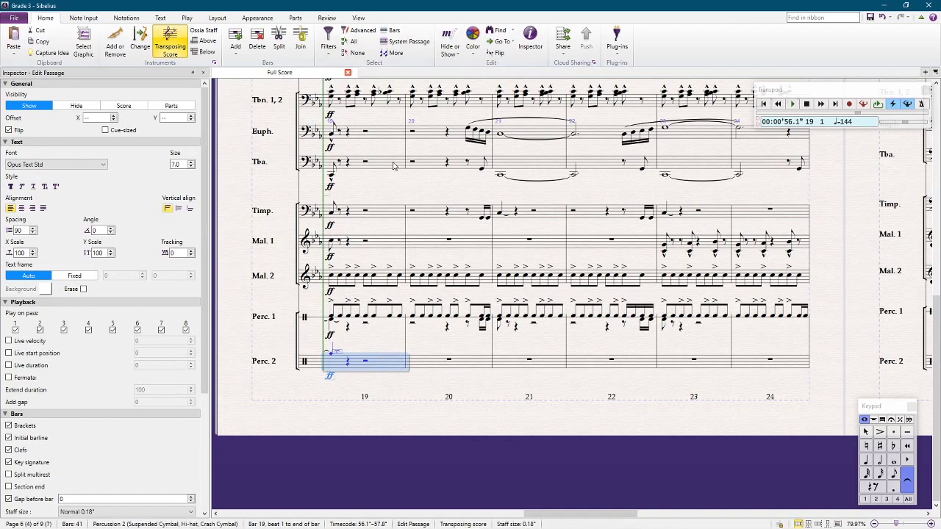
left_click(399, 193)
key("space")
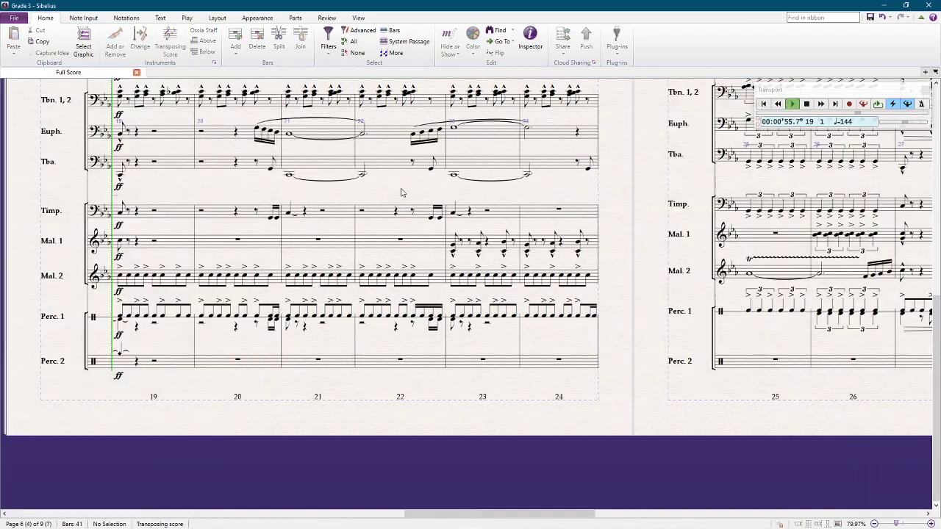
scroll(402, 192, "down", 2)
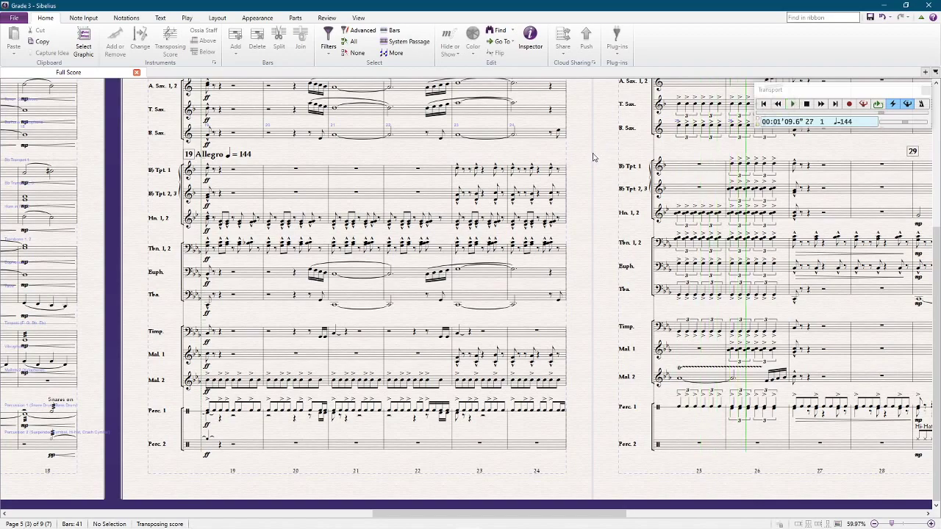
key("space")
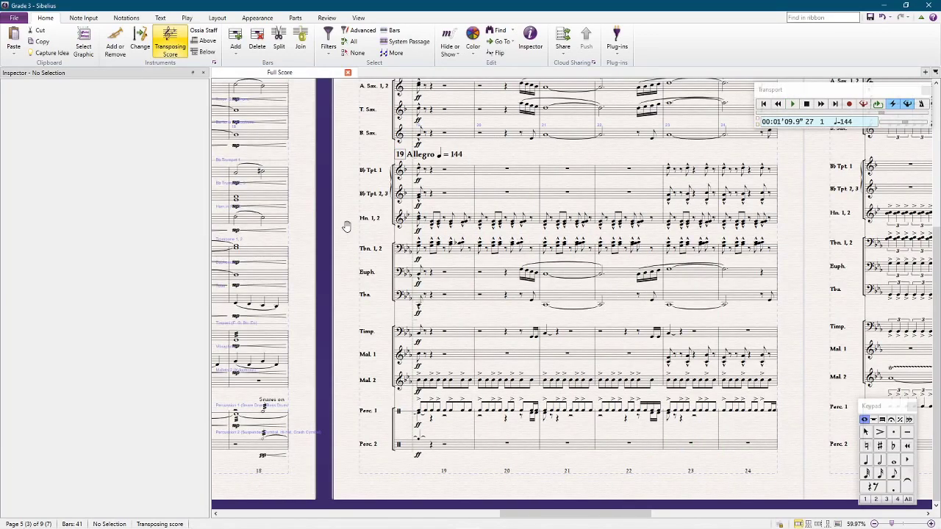
Reset the note spacing of bars 19 to 24 from Trumpet 1 down to Percussion 2
left_click_drag(346, 229, 421, 253)
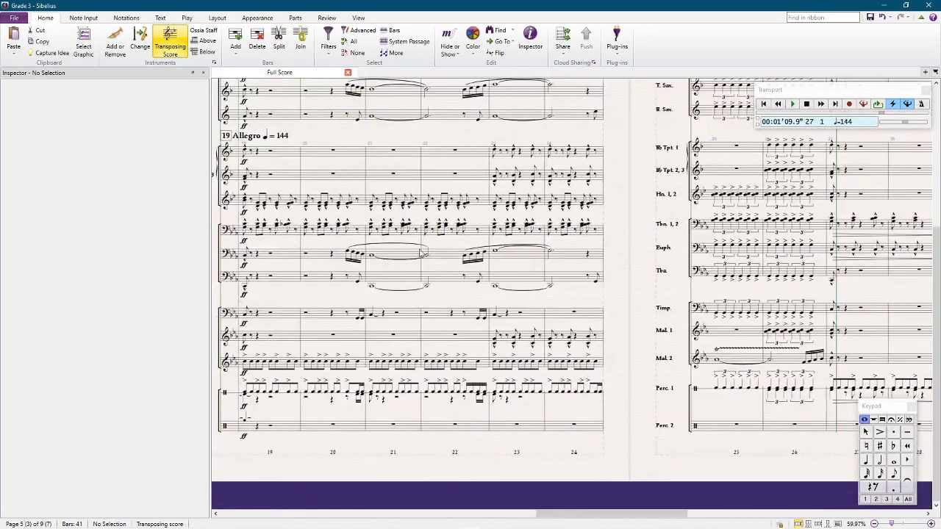
left_click(284, 155)
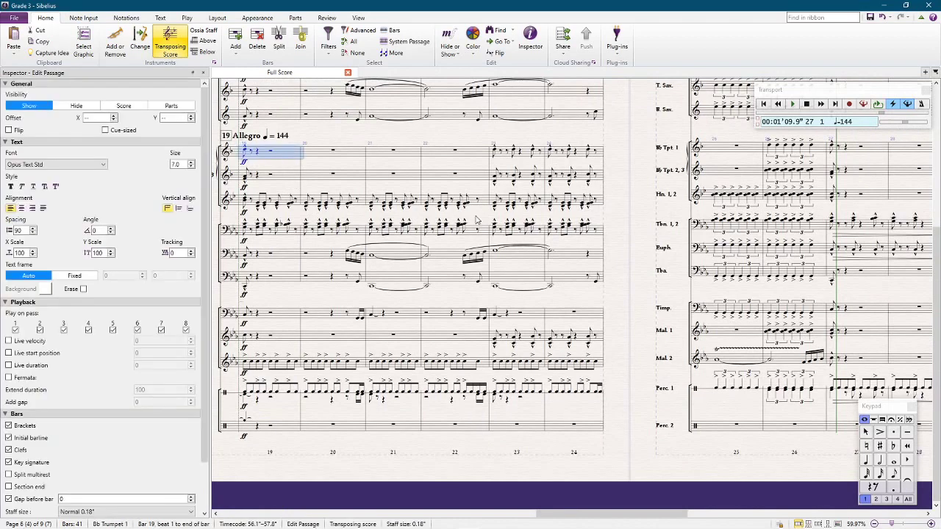
left_click(585, 432, "shift")
key("ctrl+shift+n")
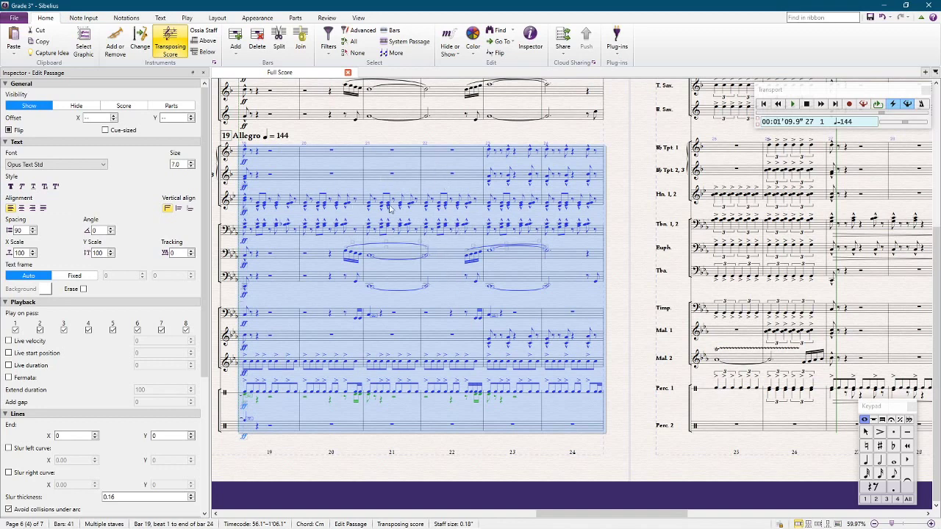
key("Escape")
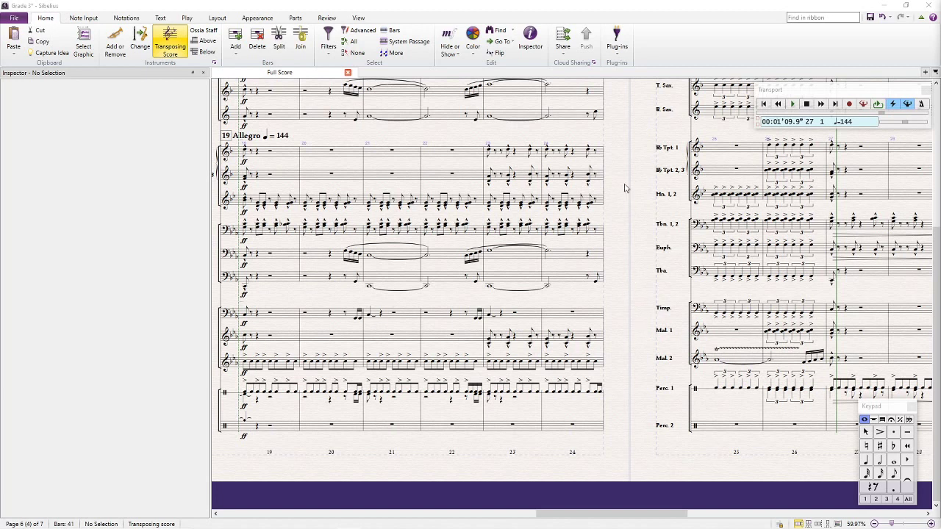
Copy the trombone rhythm from beat 2 of bar 19 through bar 22 to beat 2 of bar 27, and try the same paste on the Euphonium
left_click_drag(626, 160, 668, 162)
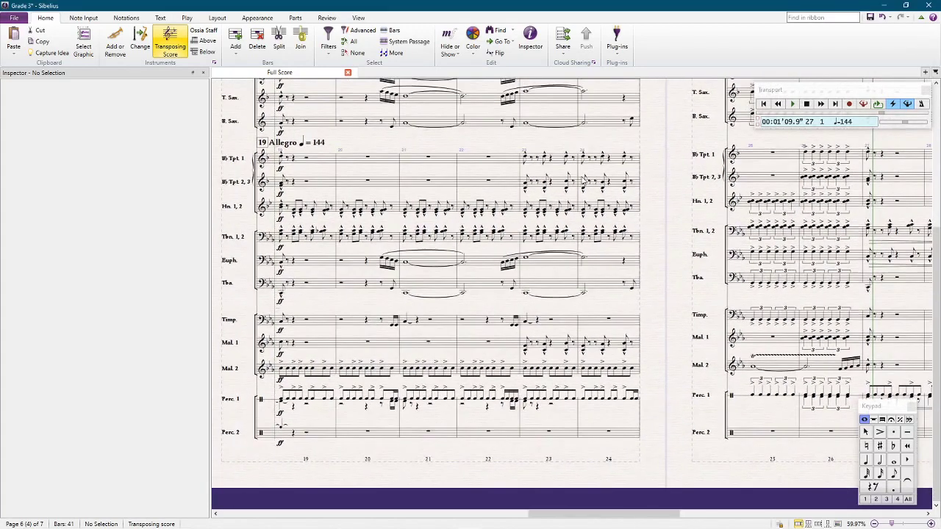
left_click(322, 211)
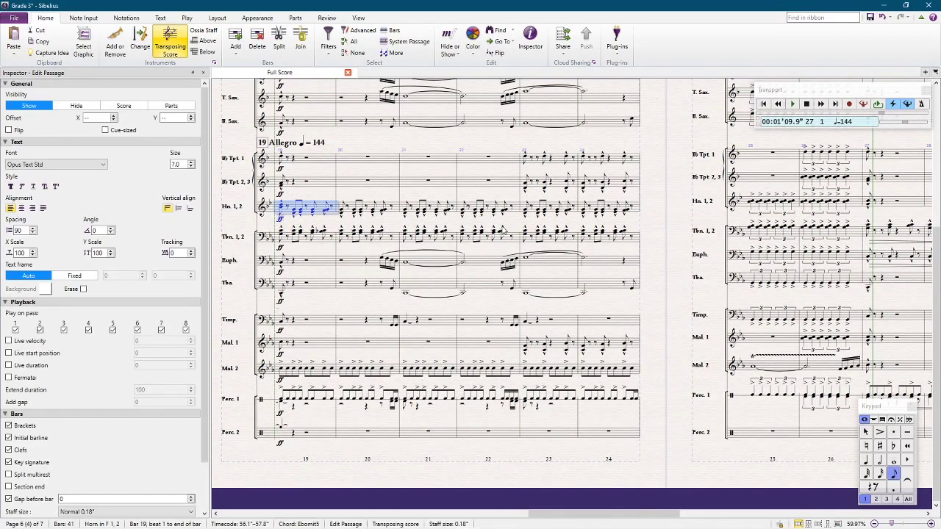
left_click(511, 239)
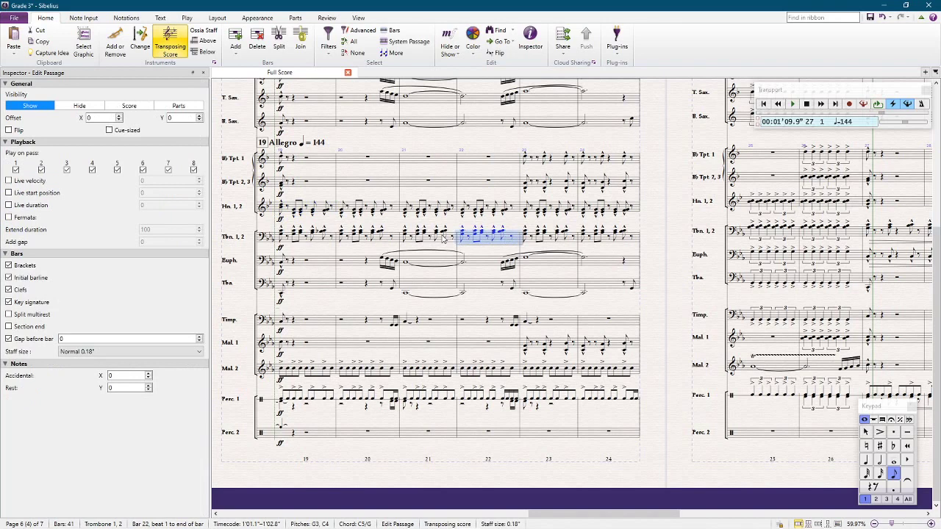
left_click(297, 240, "shift")
scroll(436, 264, "right", 5)
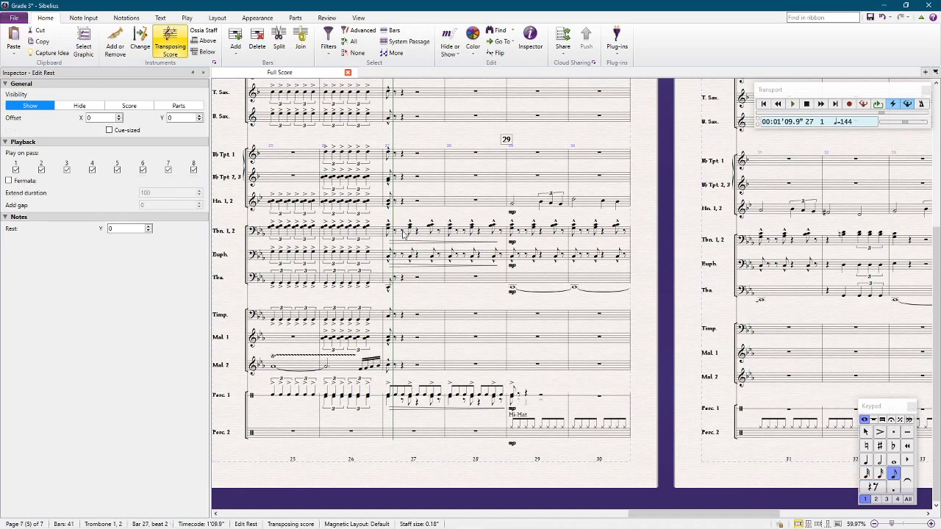
left_click(403, 234, "alt")
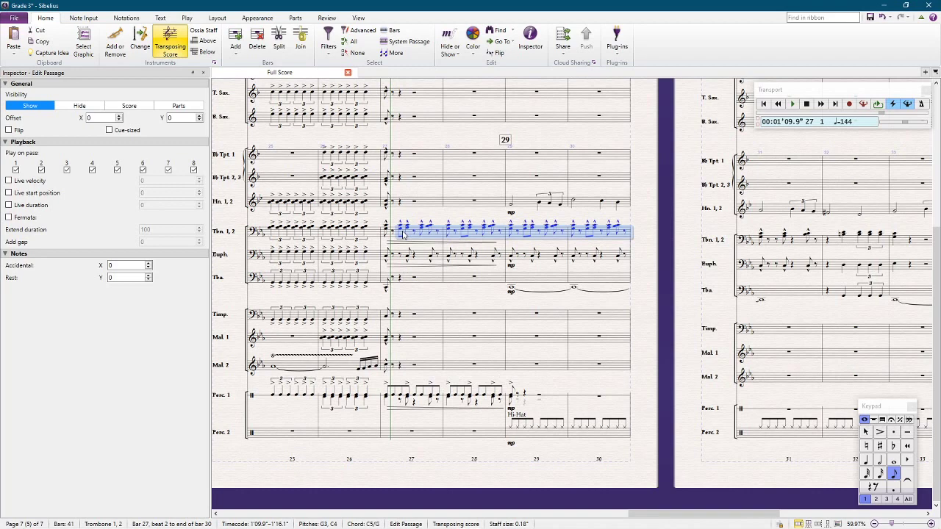
left_click(402, 257, "alt")
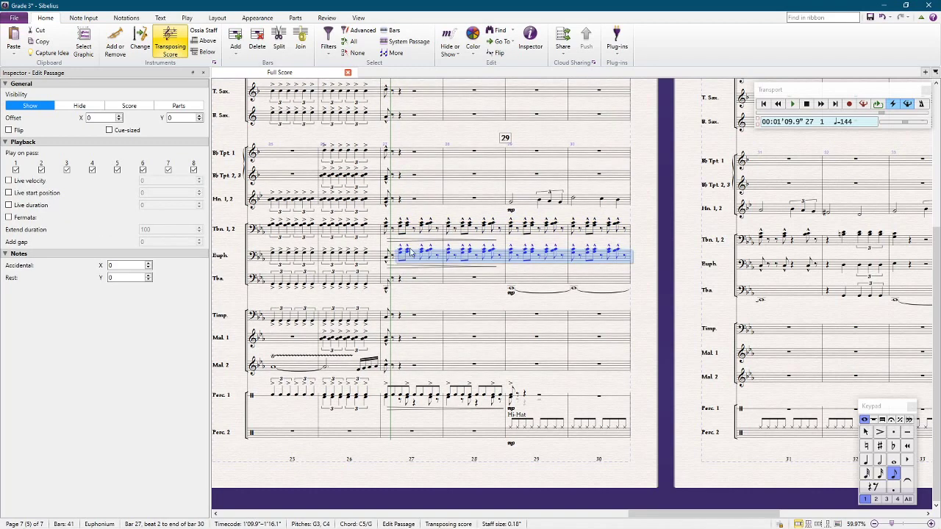
Add marcato eighth-note Cs at beats 2 and 3.5 of Euphonium bar 27 to match the trombone rhythm
left_click(404, 258)
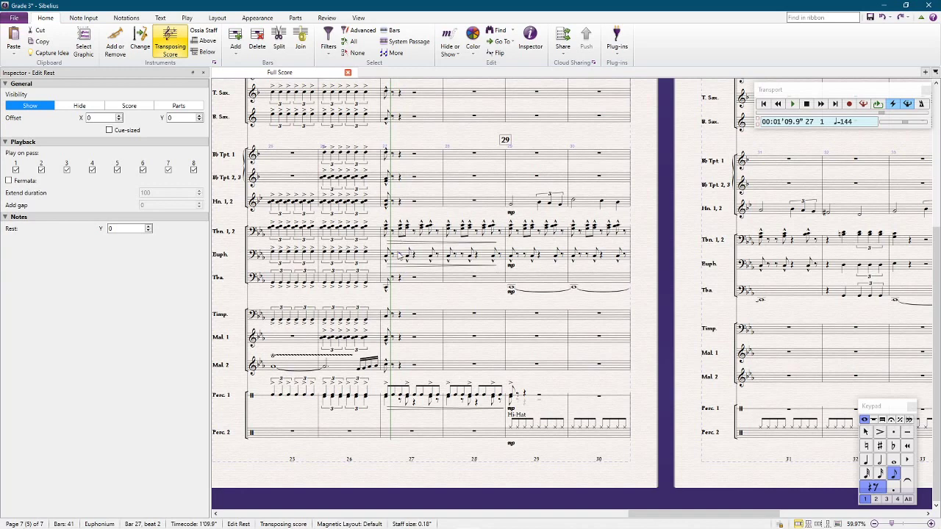
key("c")
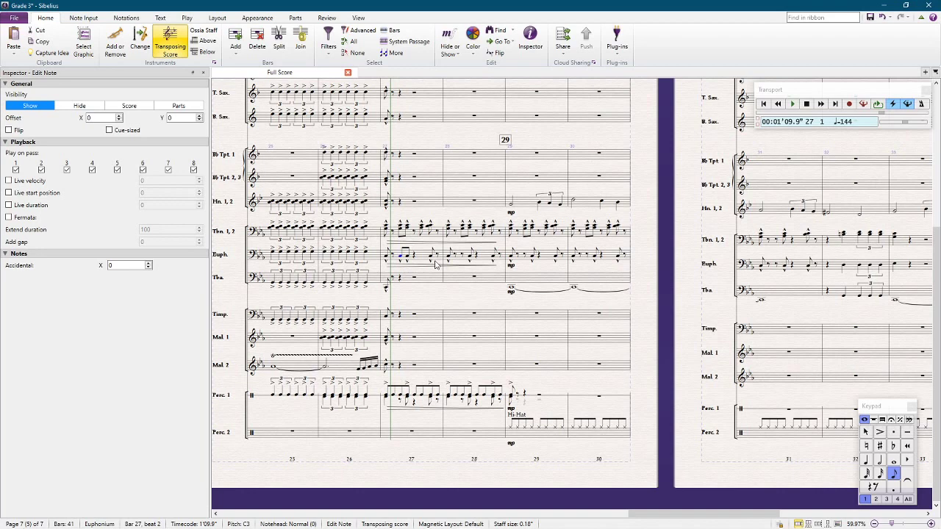
scroll(406, 241, "up", 3)
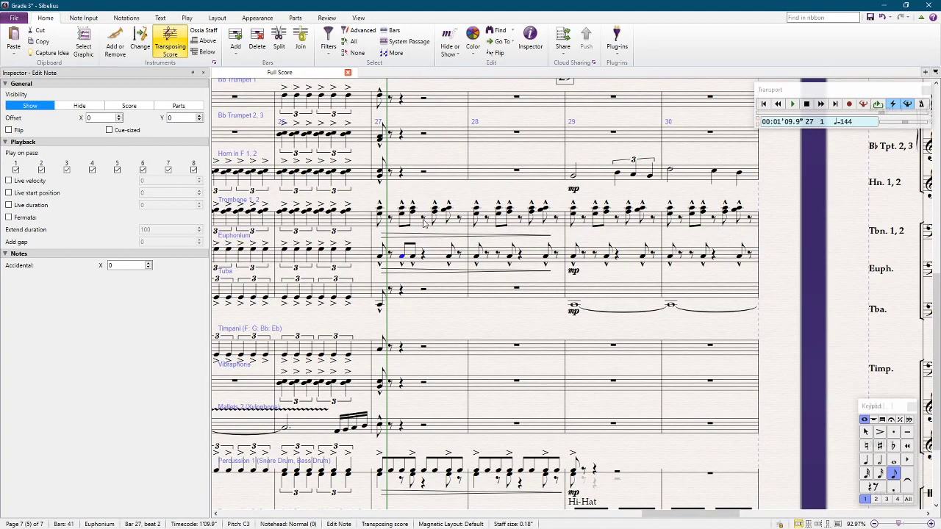
left_click(424, 256)
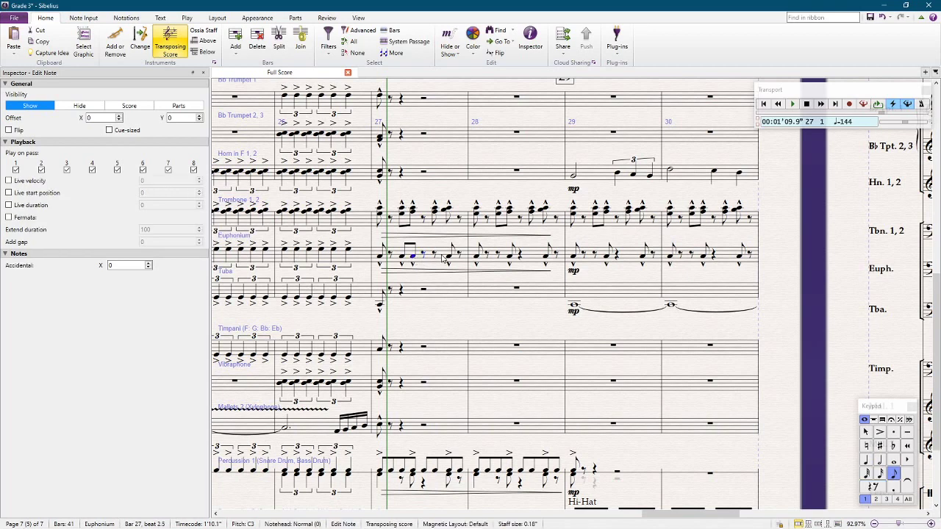
left_click(446, 257)
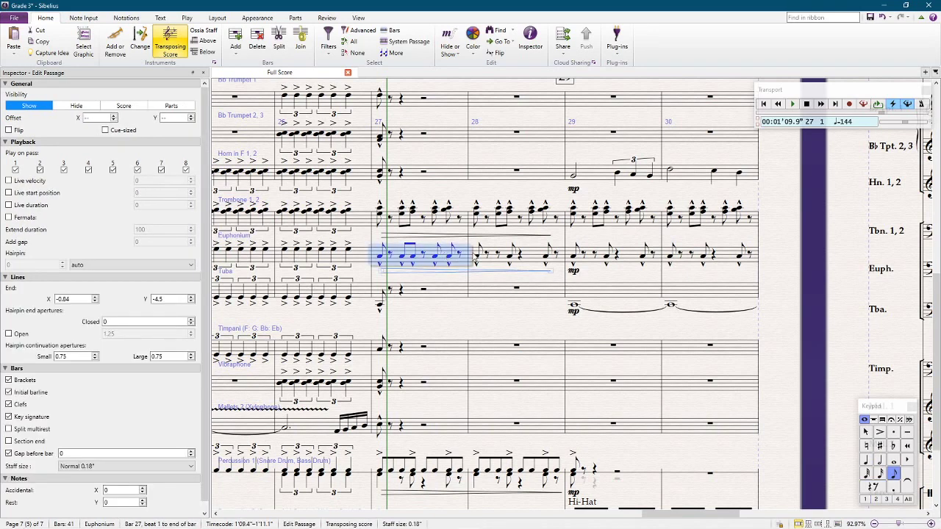
Add marcato eighth-note Cs at beats 2 and 3.5 of Euphonium bar 28
left_click(513, 259)
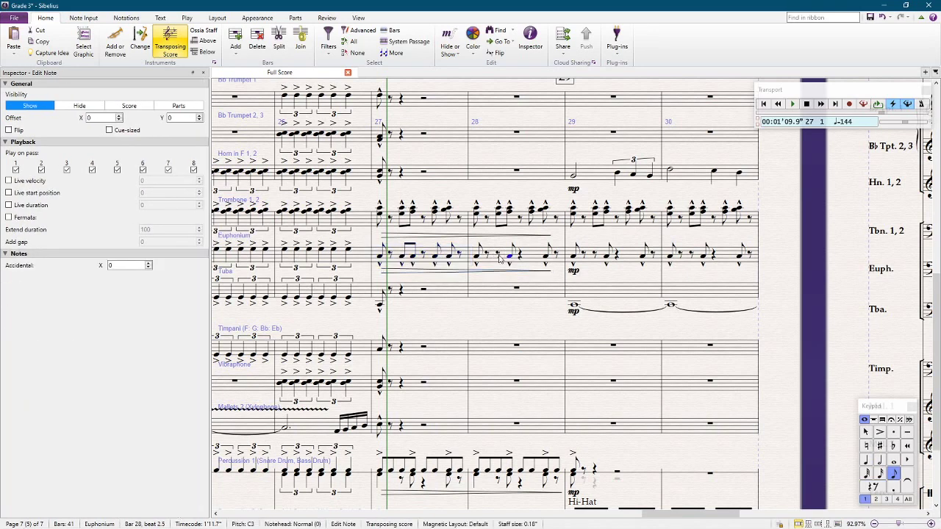
left_click(524, 257)
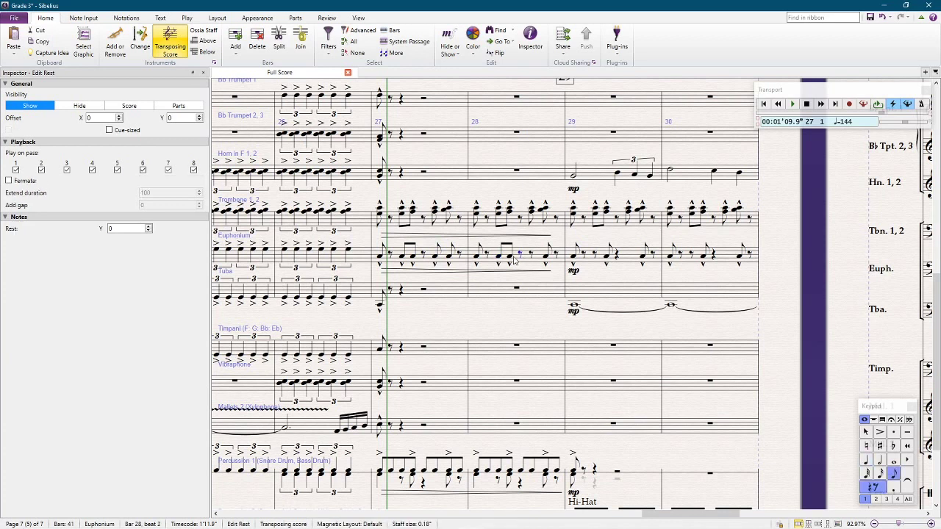
left_click(510, 256)
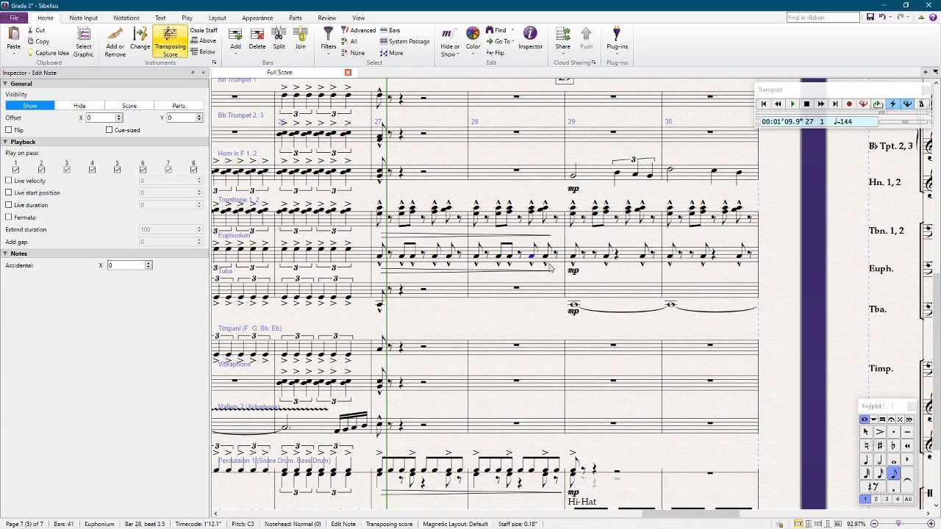
Copy the full marcato rhythm of Euphonium bar 28 into Euphonium bar 29
left_click(541, 256)
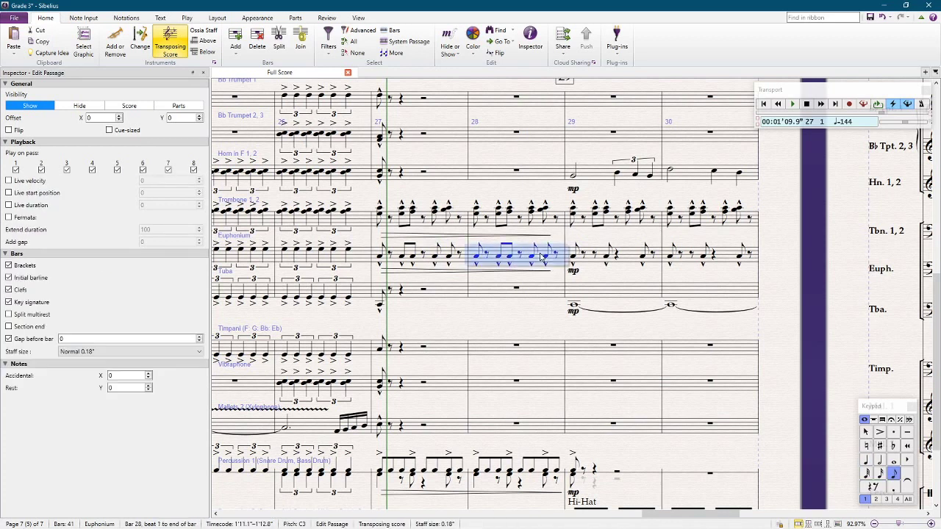
left_click(630, 260)
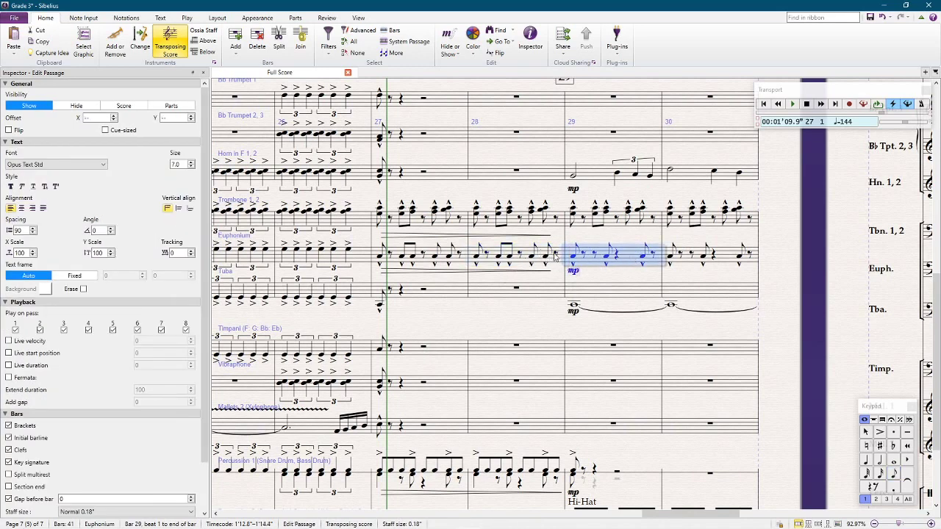
left_click(494, 256)
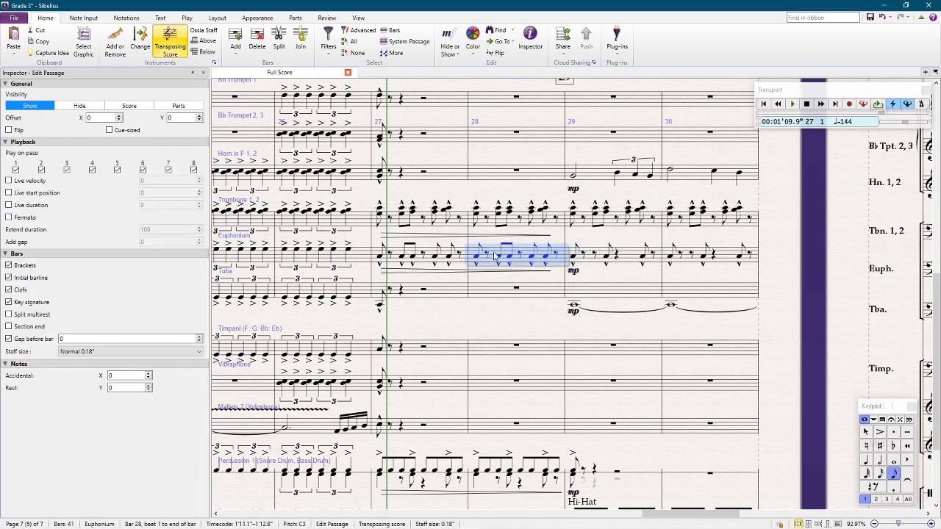
left_click(629, 257)
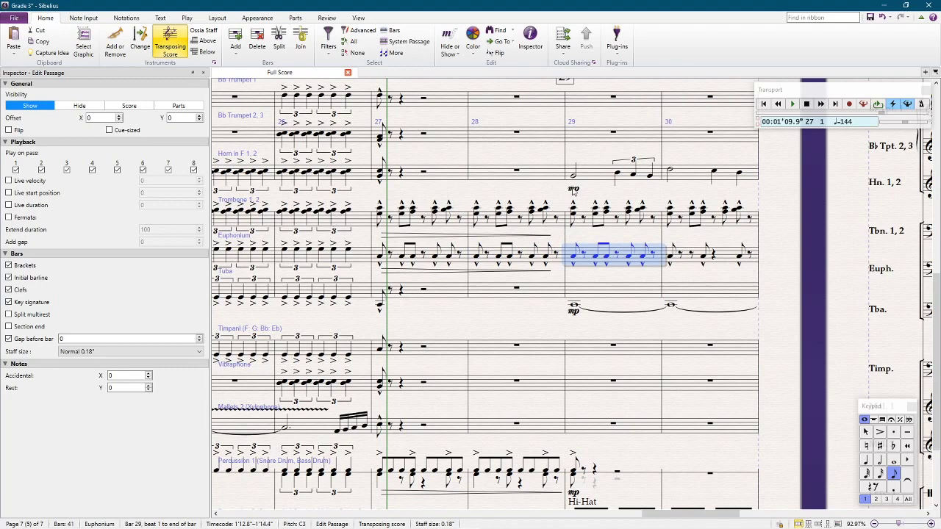
Copy the horn's mp dynamic to the start of bar 29 in the Trombone and Euphonium staves
left_click(575, 192)
left_click(592, 221, "alt")
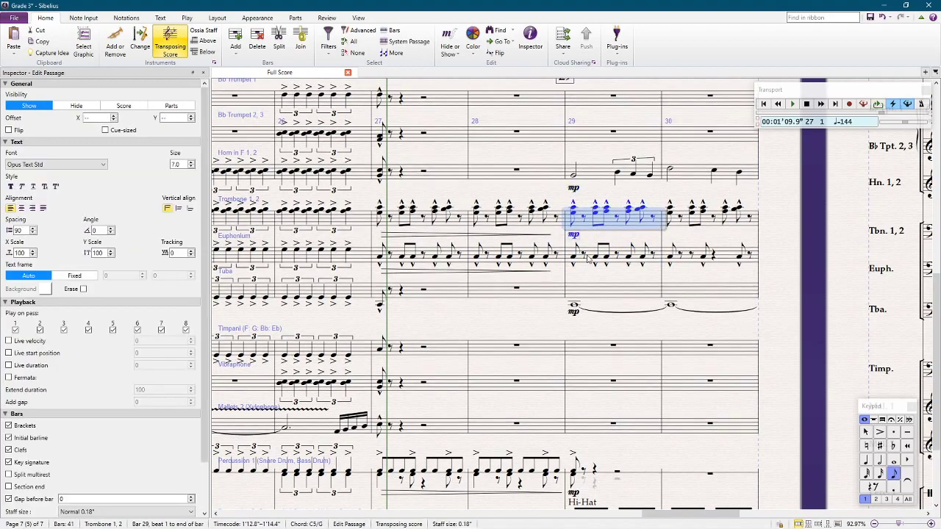
left_click(594, 259)
key("Escape")
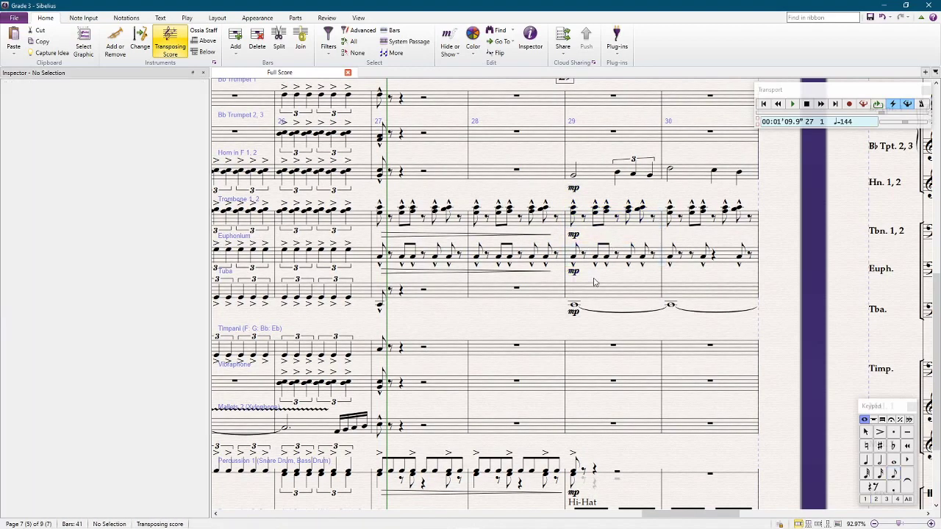
Repeat Trombone and Euphonium bar 29 into bar 30 and delete the duplicate mp markings in bar 30
scroll(594, 288, "down", 2)
scroll(594, 288, "down", 1)
scroll(559, 283, "up", 3)
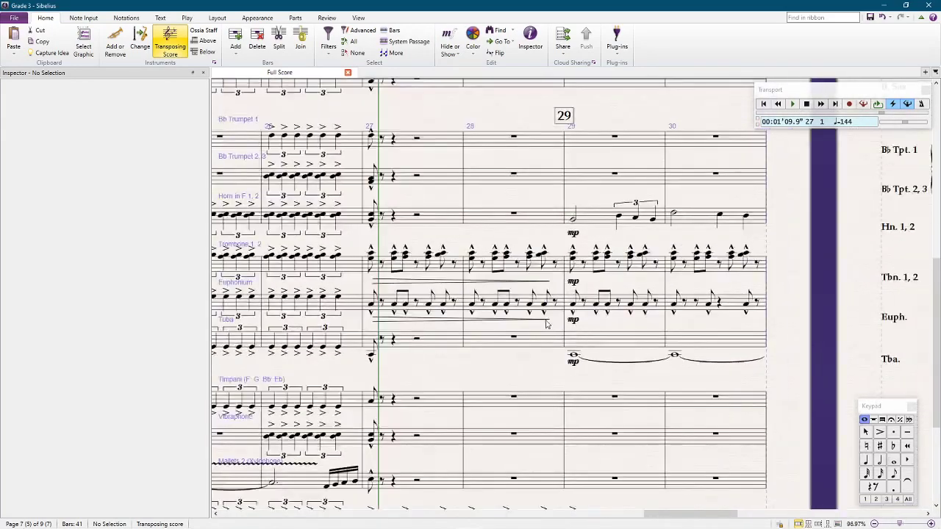
left_click_drag(608, 279, 535, 282)
left_click(574, 268)
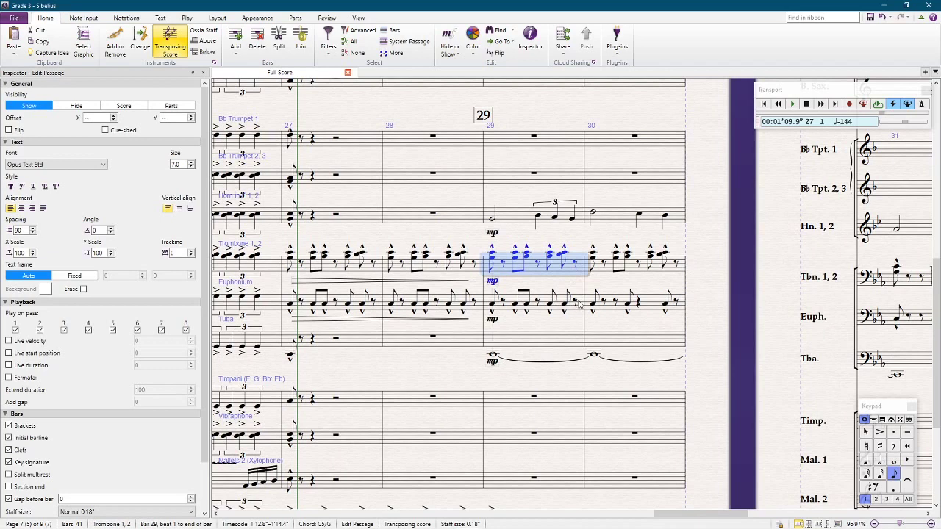
left_click(578, 304, "shift")
key("Right")
left_click(578, 304)
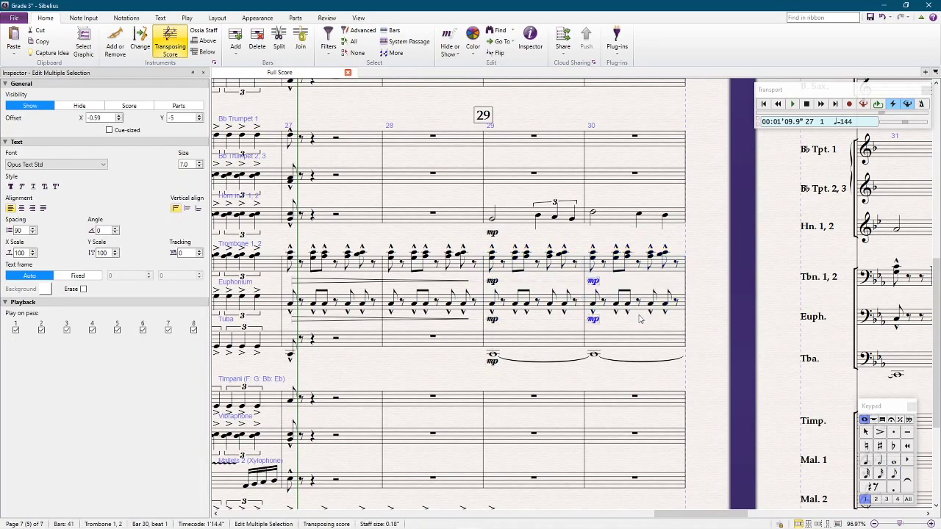
key("Escape")
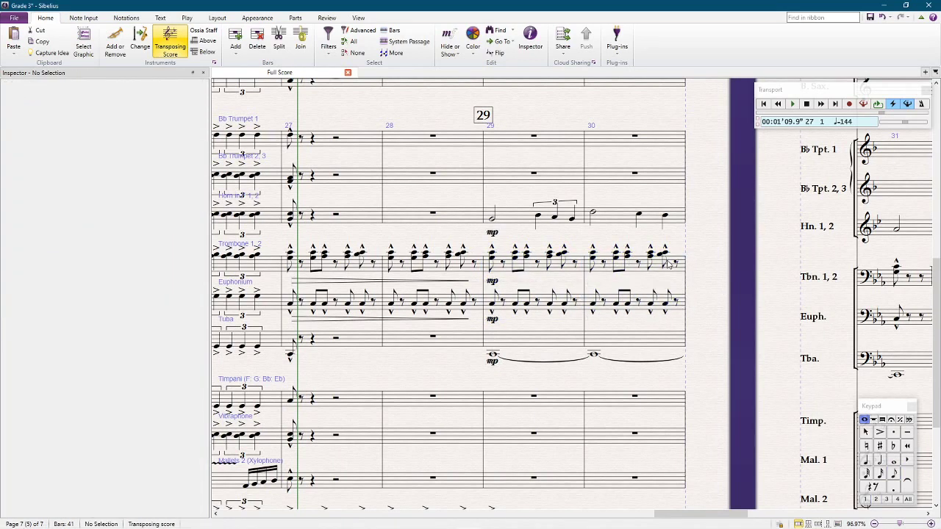
Repeat Trombone and Euphonium bar 30 into bar 31
left_click(668, 264)
left_click(647, 303, "shift")
key("Right")
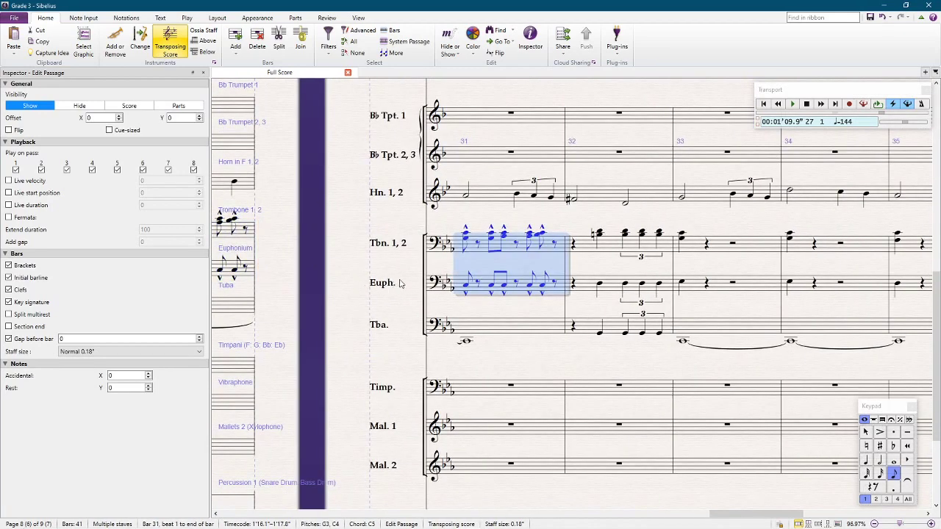
key("space")
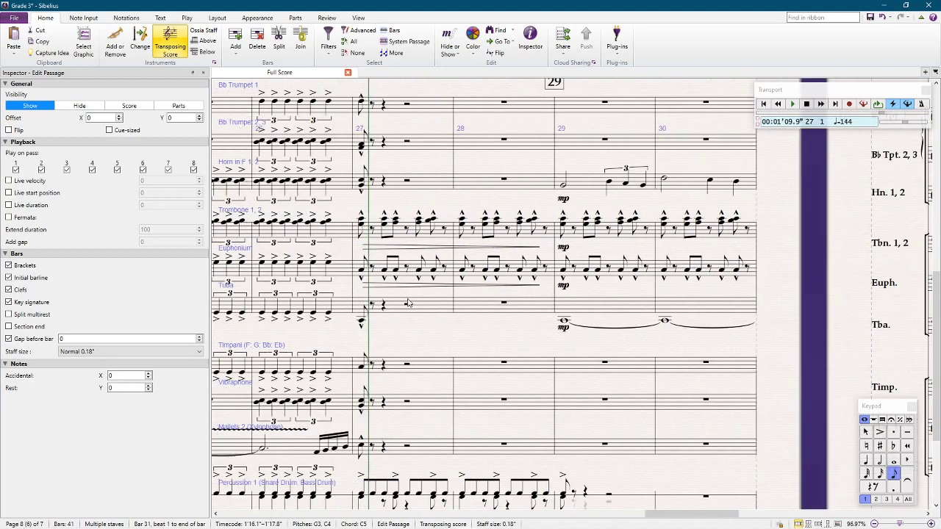
Delete the Horn and Trombone chords at beat 3.5 of bar 19
left_click(394, 112)
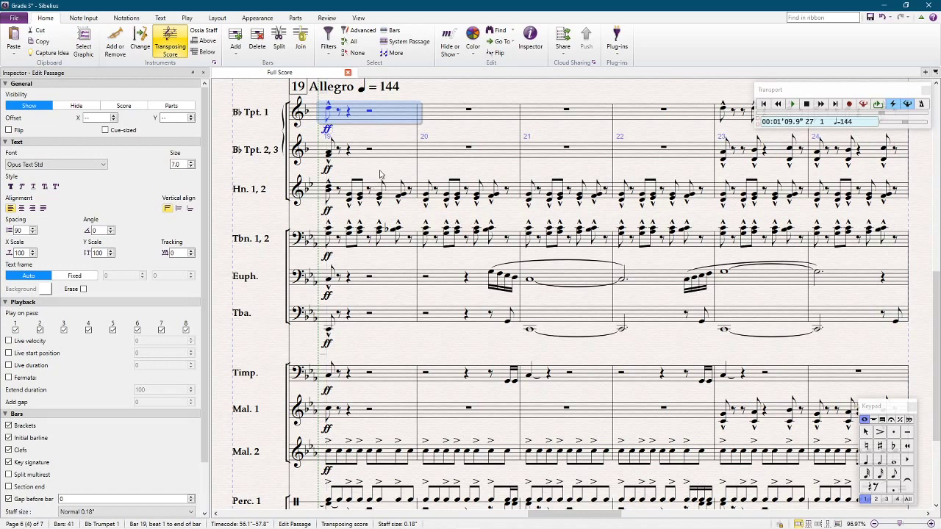
key("Escape")
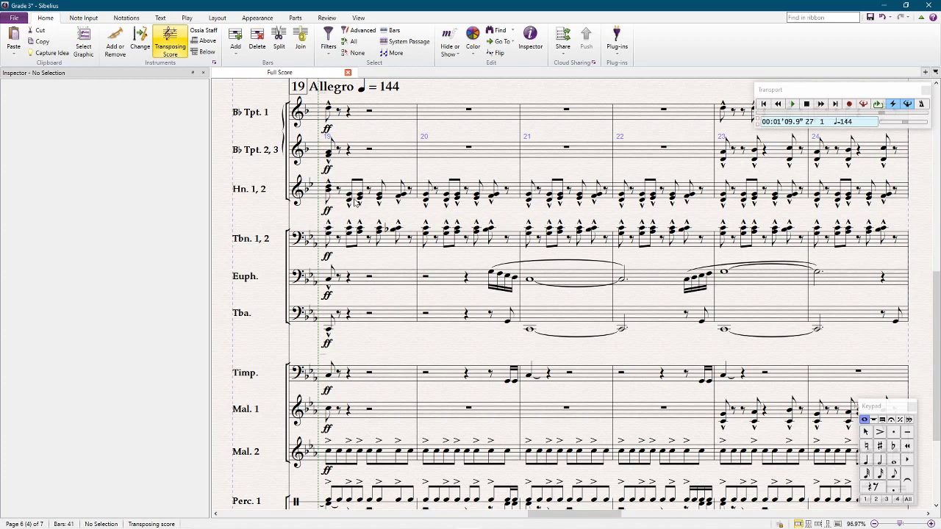
left_click(350, 197)
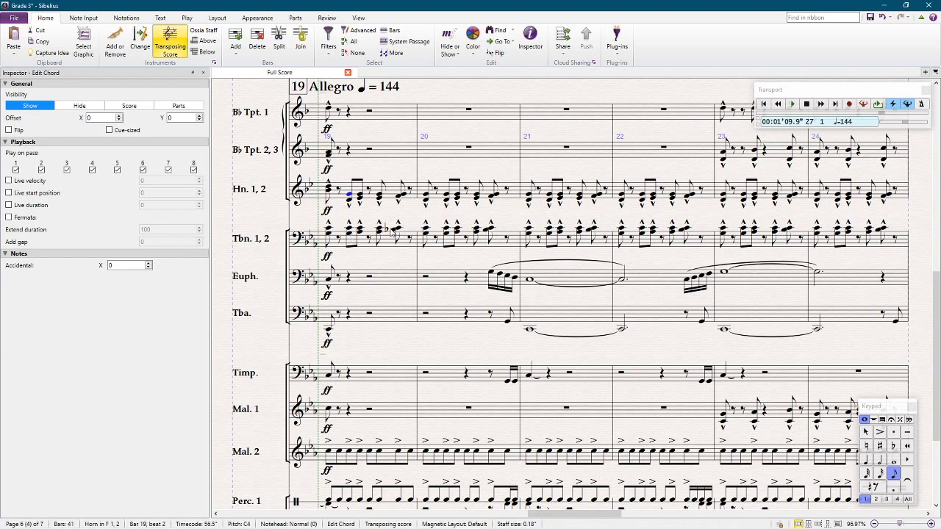
left_click(367, 238)
left_click(378, 197, "shift")
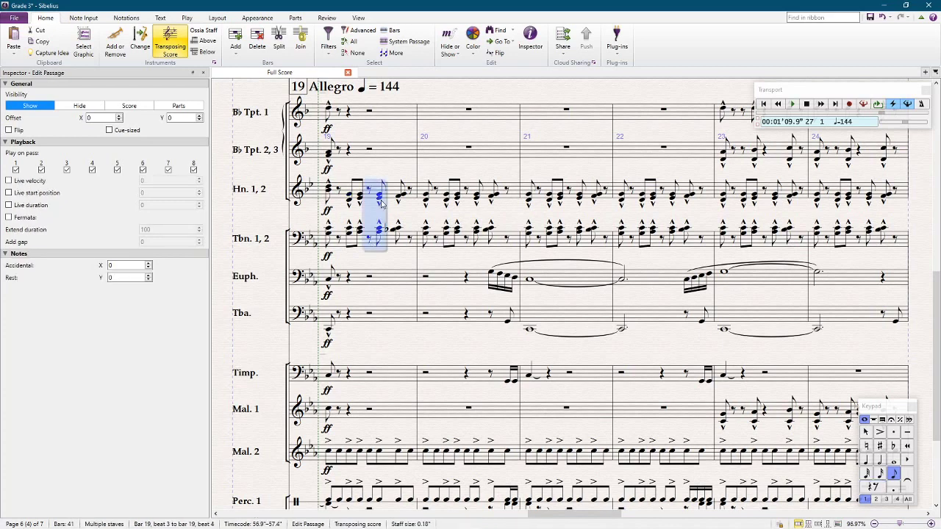
key("Delete")
Delete the Horn and Trombone chords at beats 1 and 2 of bar 20
left_click(426, 195)
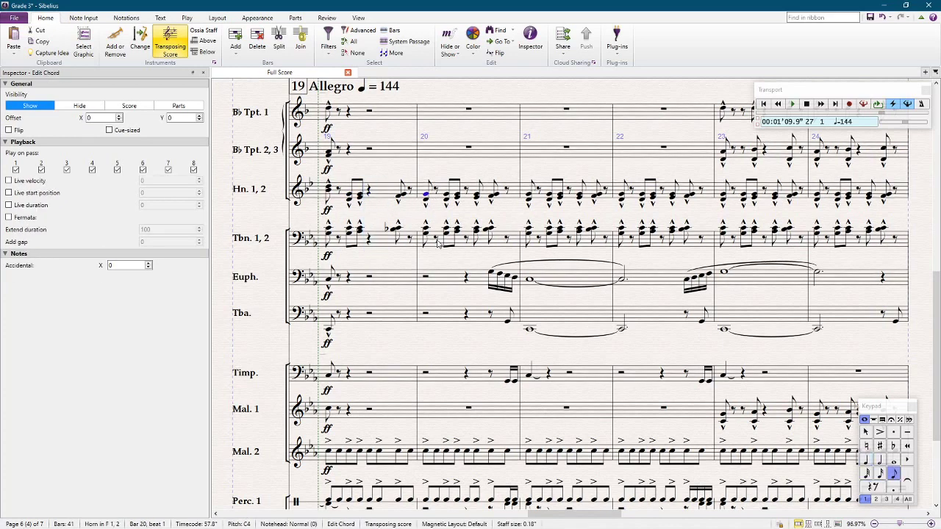
left_click(439, 245, "shift")
left_click(448, 232)
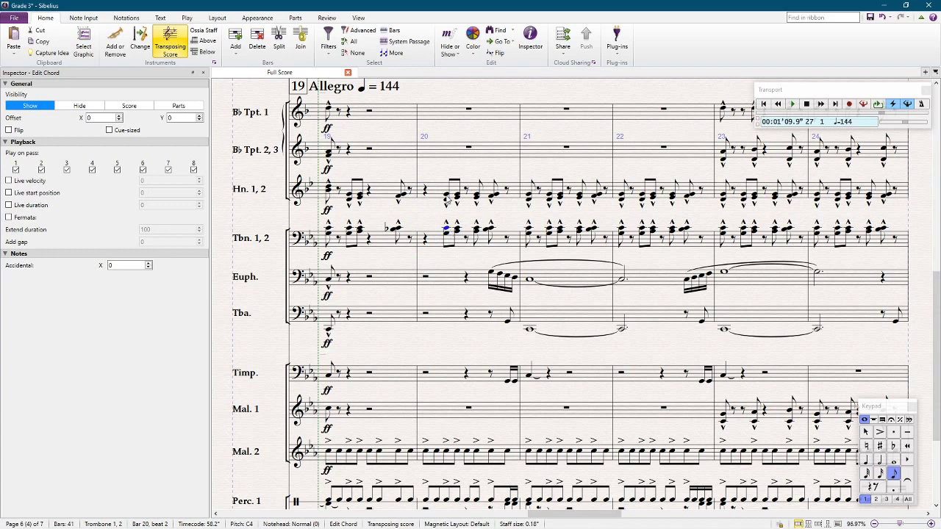
left_click(448, 198, "shift")
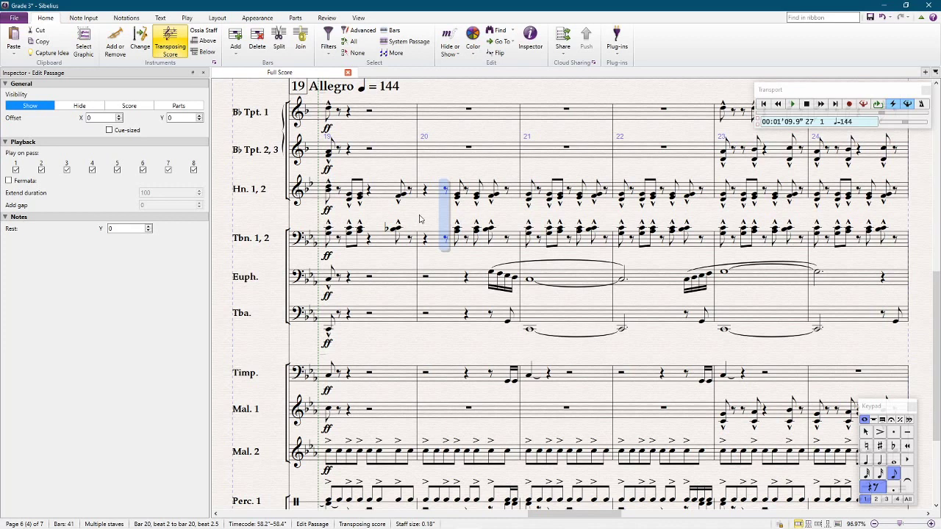
Repeat the Horn and Trombone beat 4 chords of bar 20 at beat 4.5, reducing each copy to a single C
left_click(493, 197)
left_click(493, 228, "shift")
key("r")
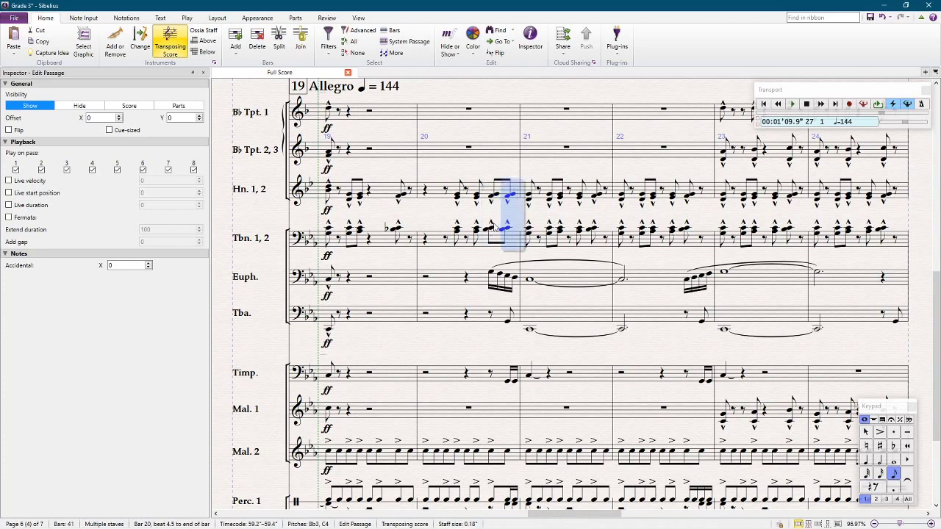
left_click(506, 197)
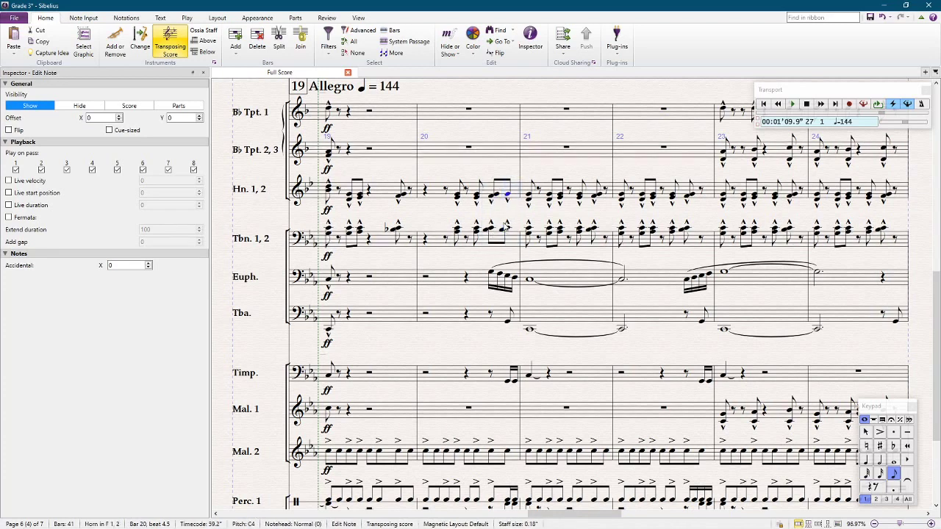
Play back the score from bar 19 to check the Horn and Trombone rhythm of bars 19 and 20
left_click(382, 198)
left_click(437, 243, "shift")
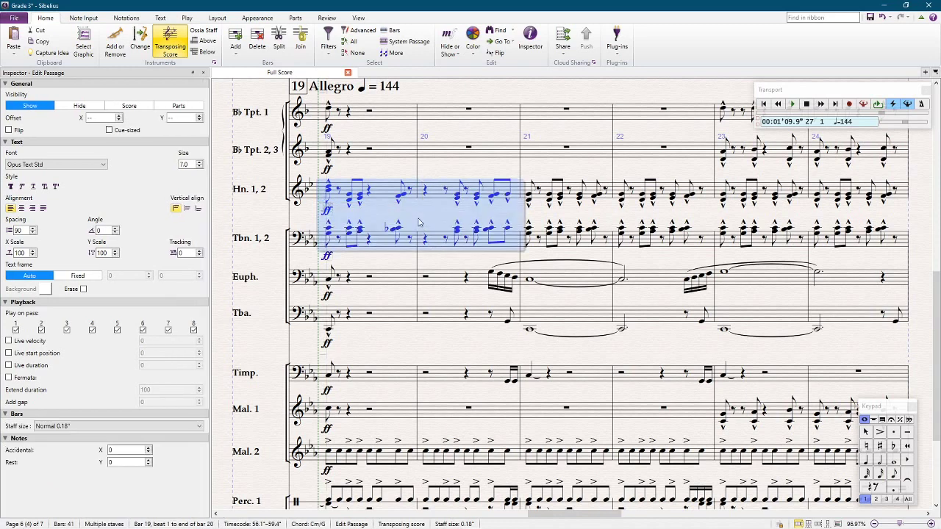
key("p")
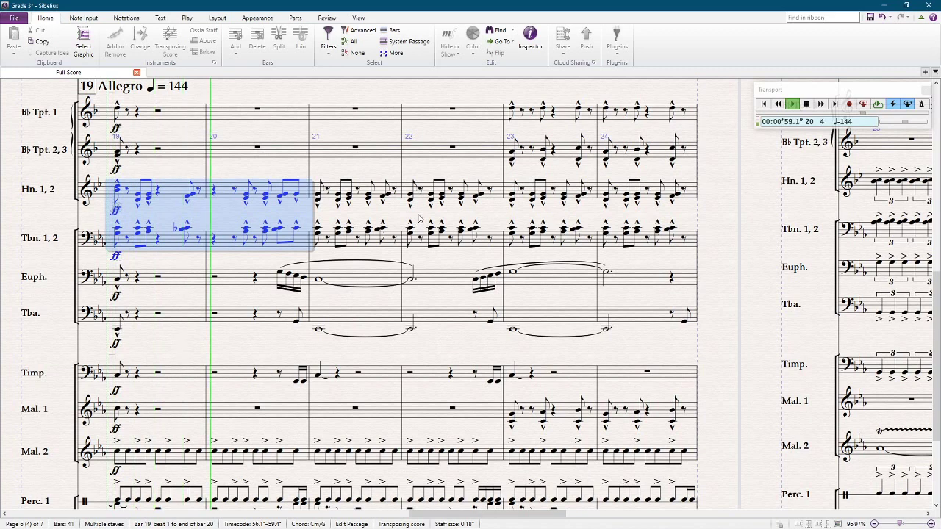
key("Escape")
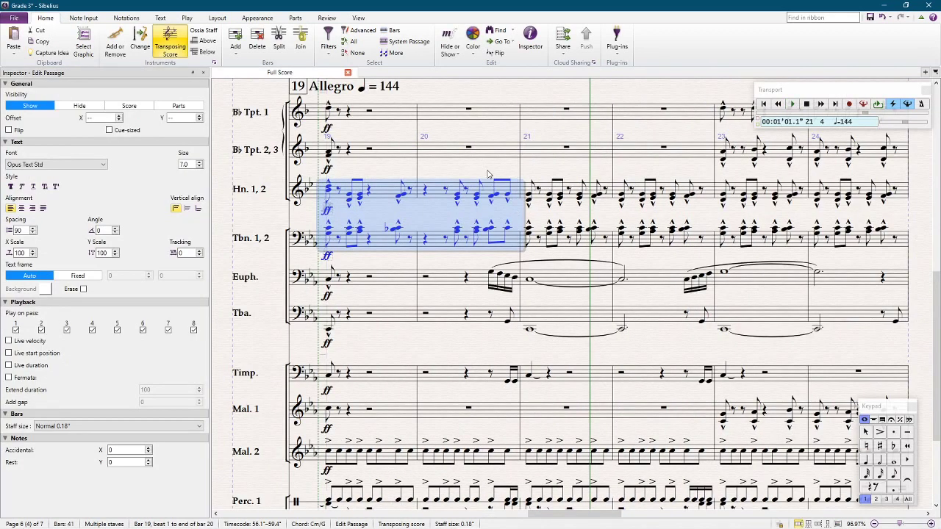
key("Escape")
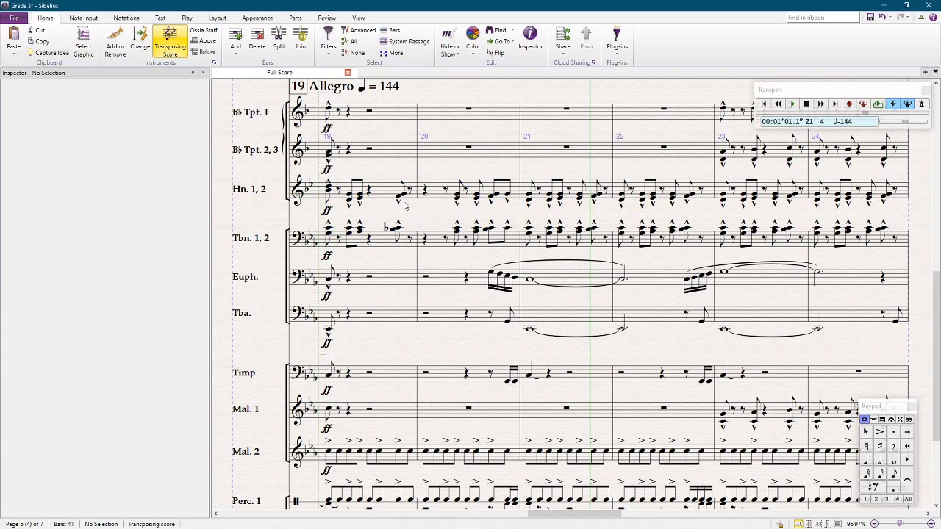
Move the Horn and Trombone figure at beats 2 to 3.5 of bar 20 one beat earlier, starting at beat 1
left_click(425, 191)
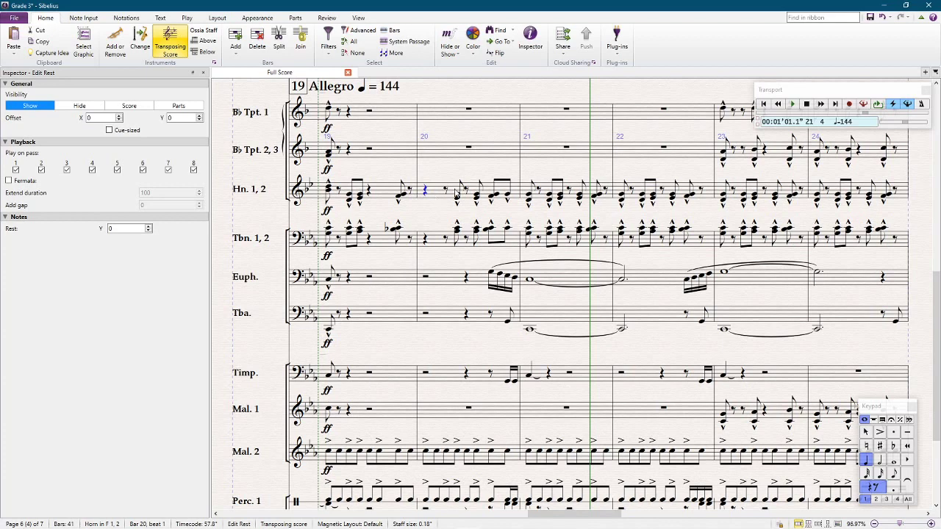
left_click(443, 194)
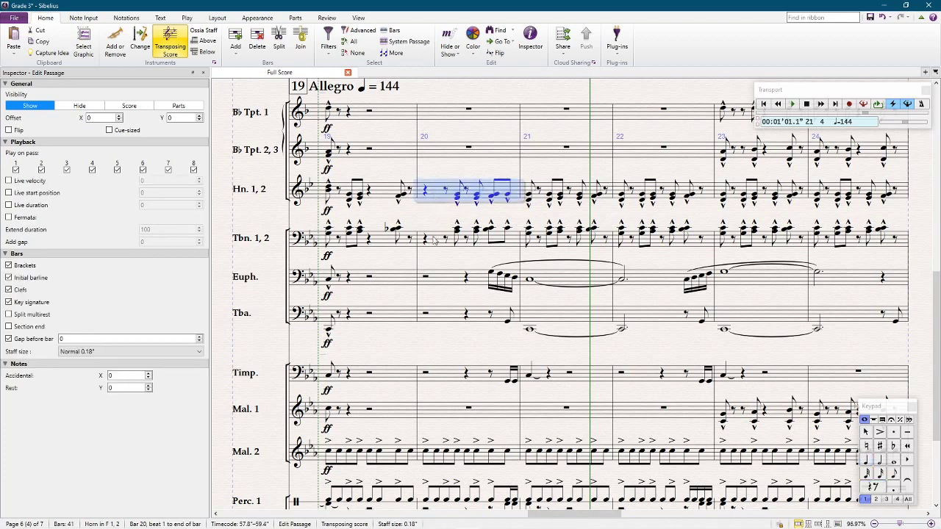
left_click(434, 241, "shift")
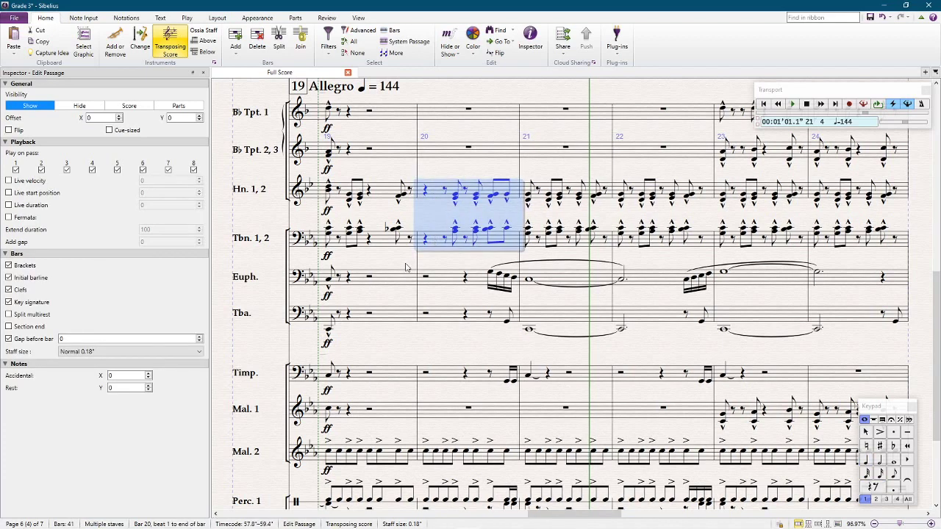
left_click(445, 240)
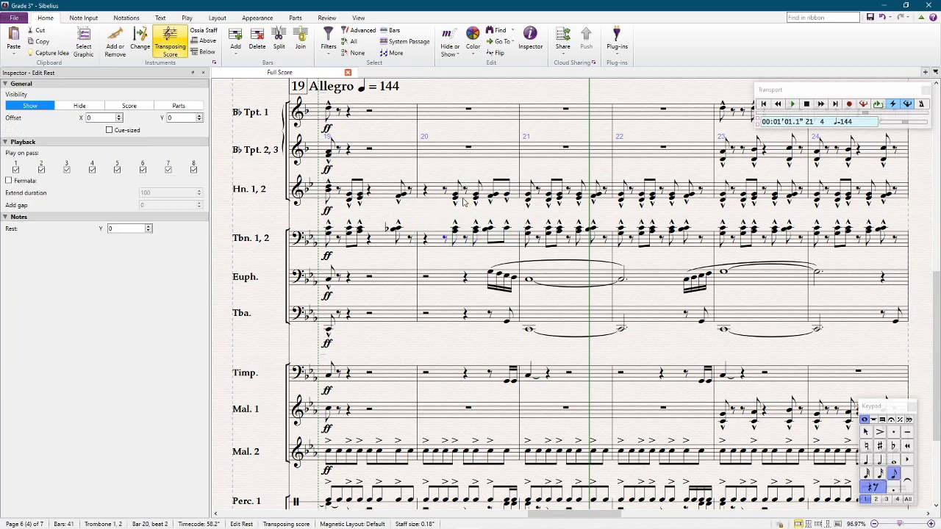
left_click(475, 235, "shift")
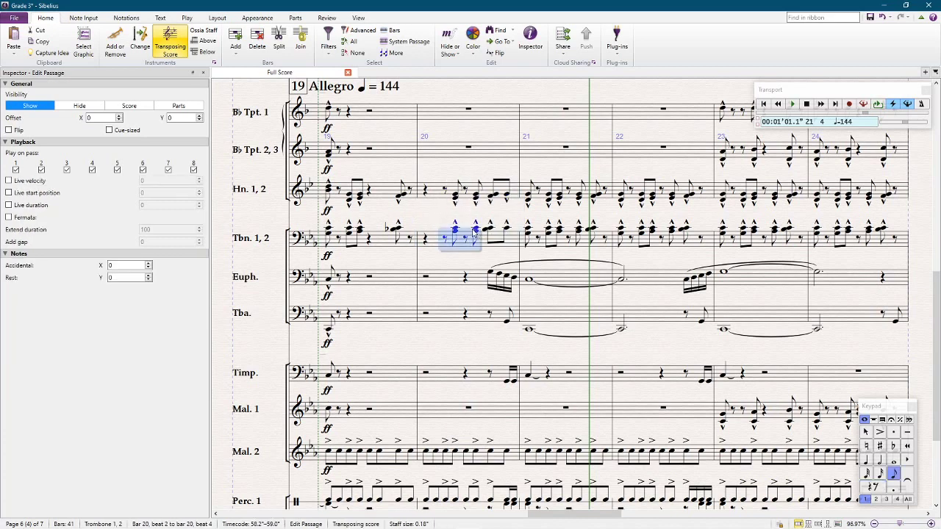
left_click(425, 195, "shift")
key("ctrl+z")
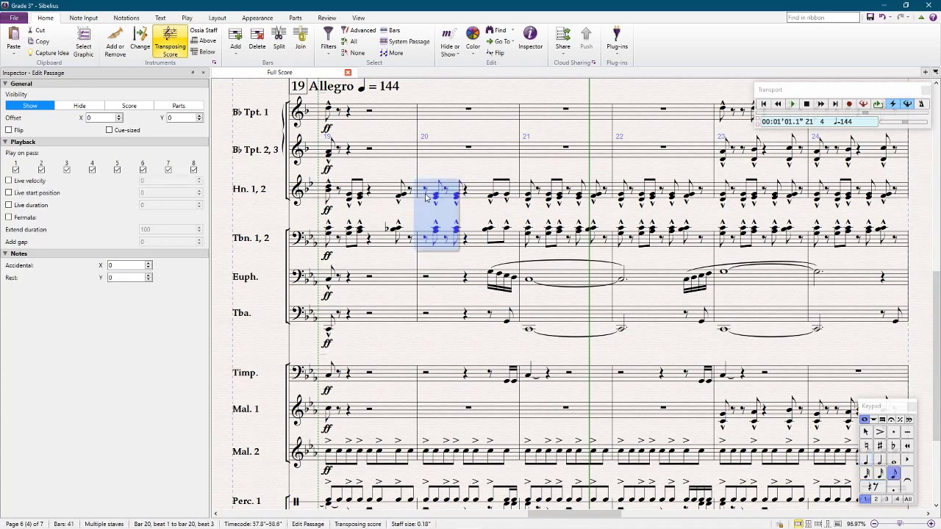
Move the Horn and Trombone beat 4 chords of bar 20 to beat 3, and the single Cs from beat 4.5 to beat 4
left_click(494, 196)
left_click(493, 231, "shift")
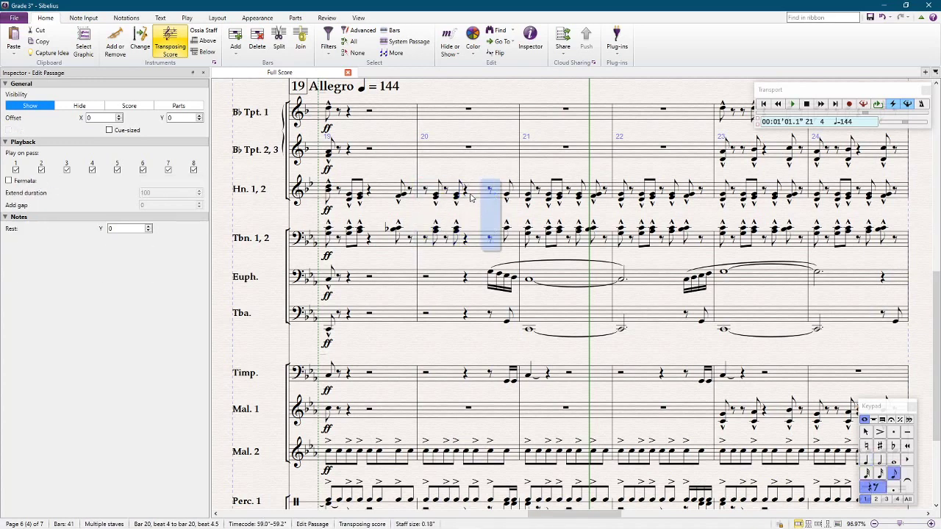
key("ctrl+z")
key("ctrl+z")
key("ctrl+z")
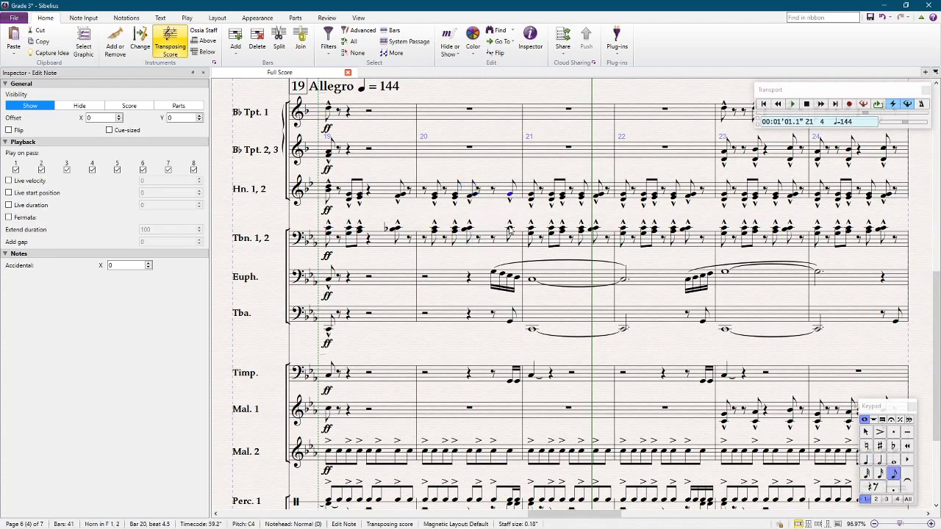
key("ctrl+z")
key("ctrl+z")
key("ctrl+z")
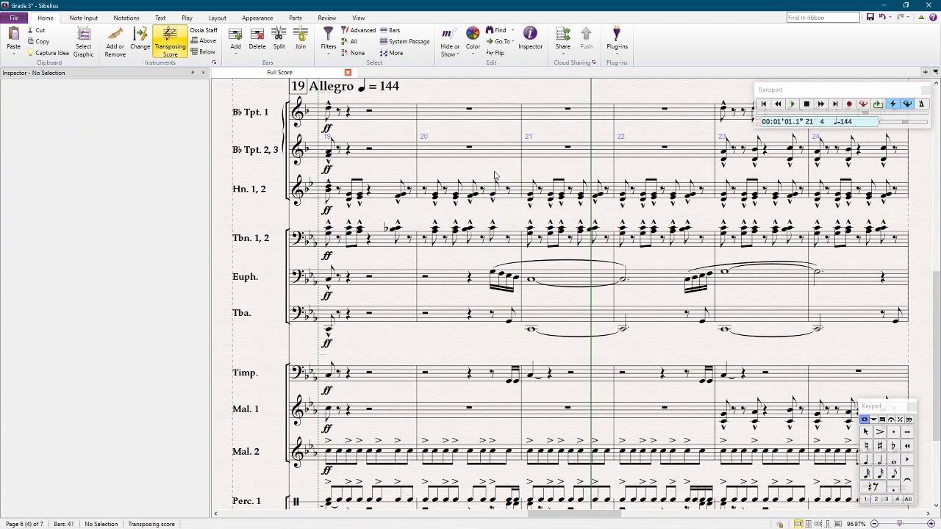
Reset the note spacing of the Horn and Trombone staves in bars 19 and 20
left_click(519, 189)
left_click(387, 237, "shift")
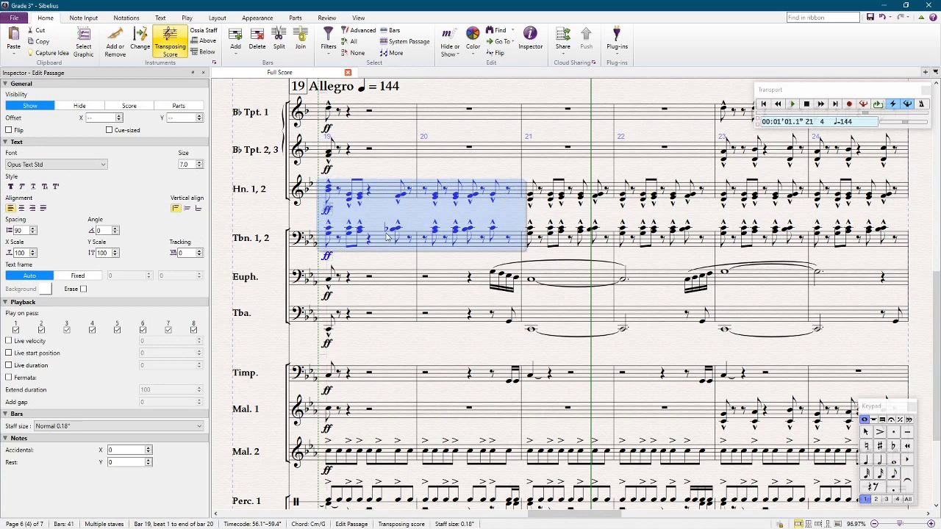
key("Down")
left_click(369, 178)
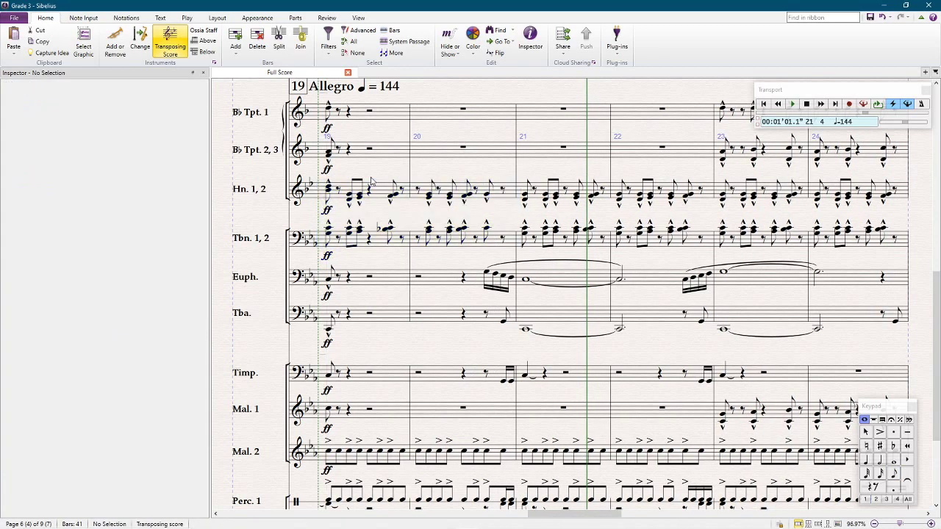
Copy the Horn and Trombone rhythm of bars 19 and 20, from beat 2, over bars 21 and 22, reset its spacing, and repeat both bars in 23 and 24
left_click(349, 194)
left_click(516, 242, "shift")
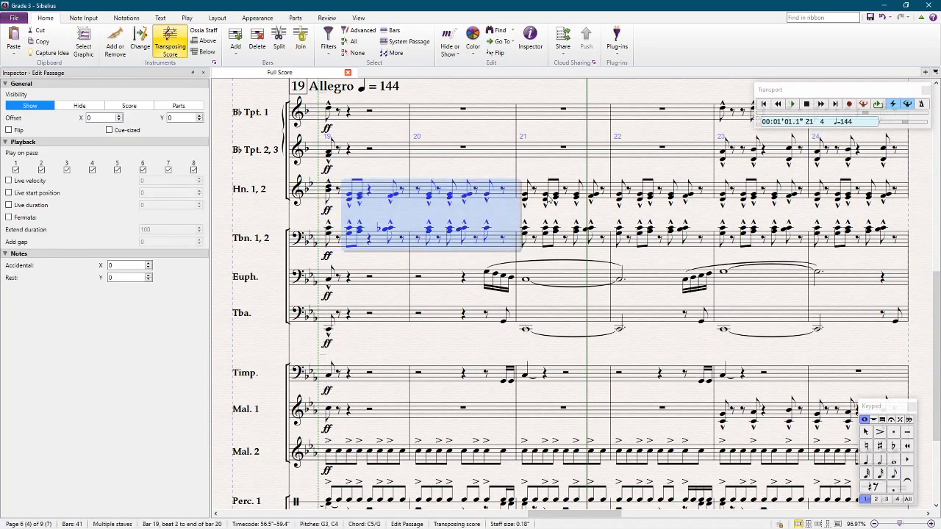
left_click(547, 198, "alt")
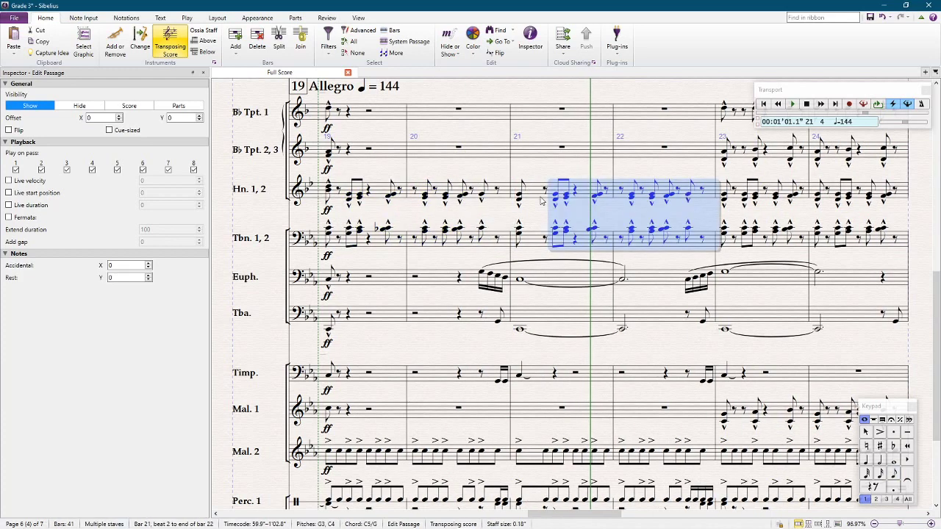
left_click(530, 193, "shift")
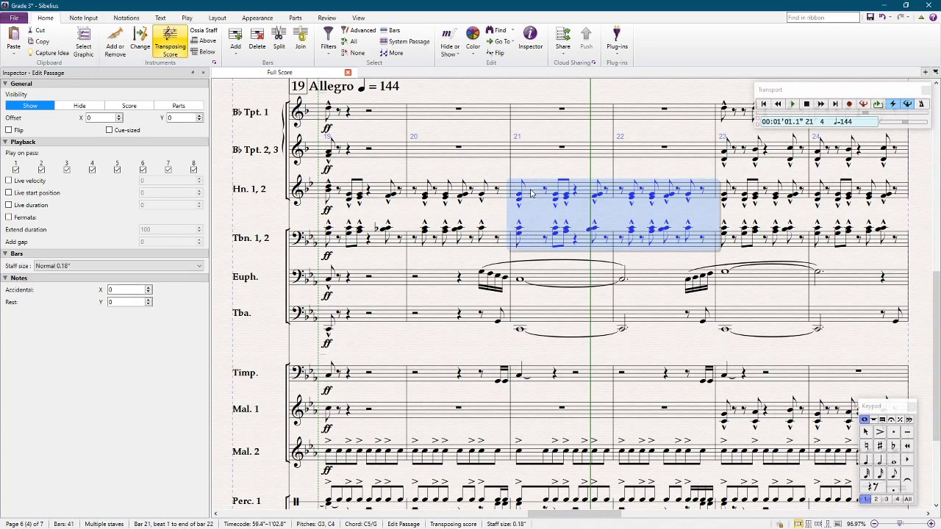
key("ctrl+shift+n")
key("r")
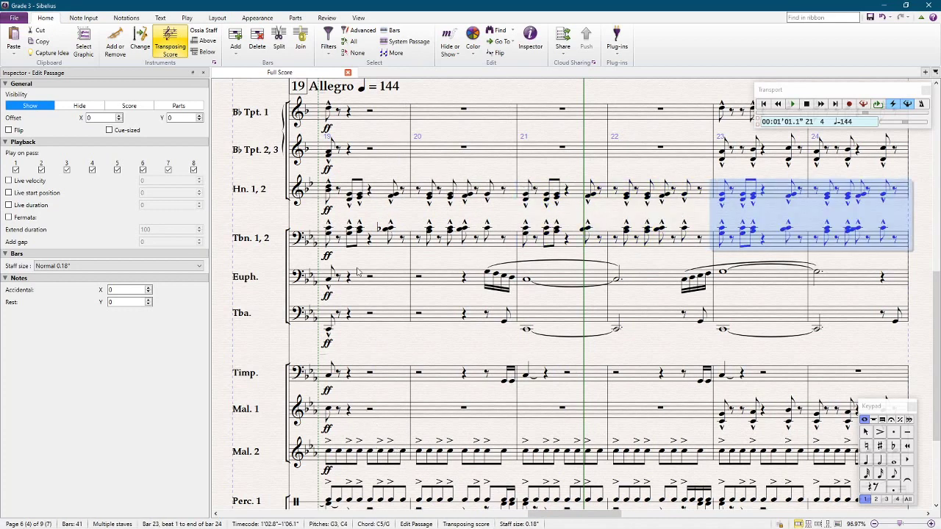
Play back the score from bar 19 into bar 28 to check the Horn and Trombone rhythm
left_click(383, 116)
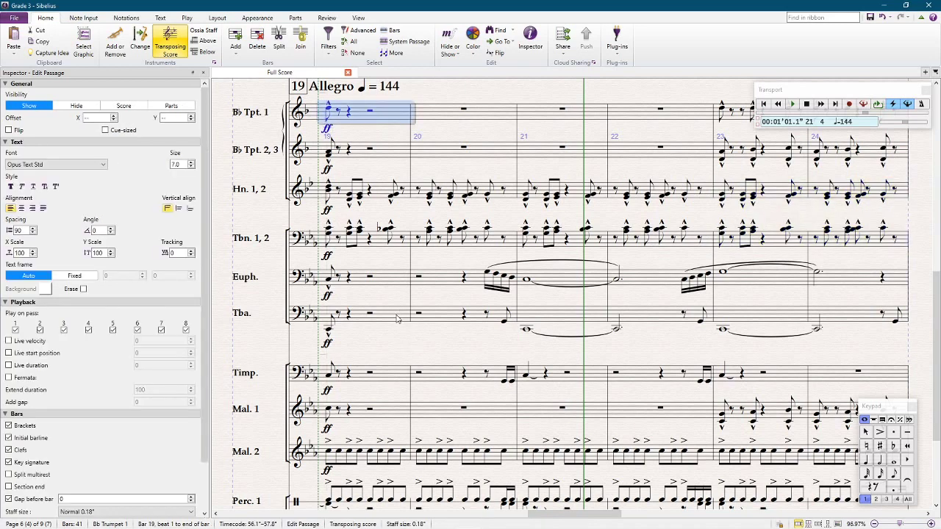
left_click(397, 317, "shift")
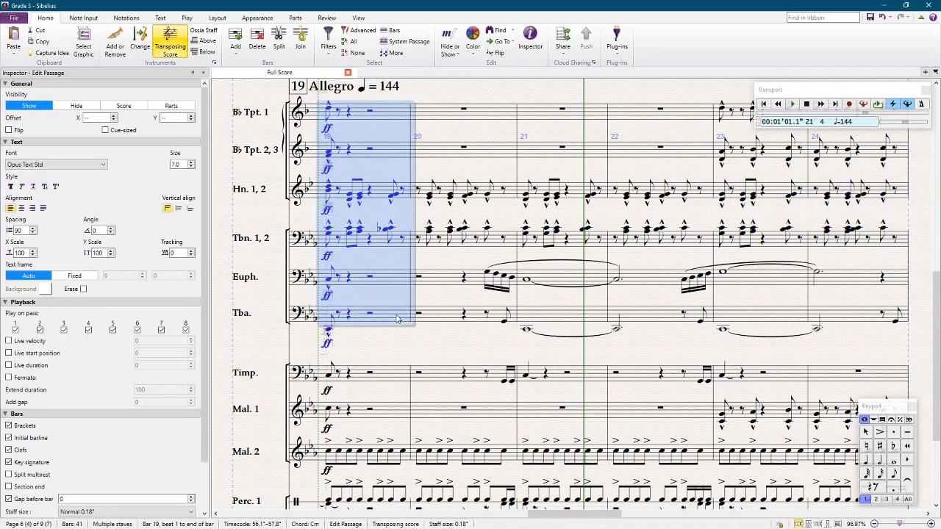
scroll(499, 481, "down", 1)
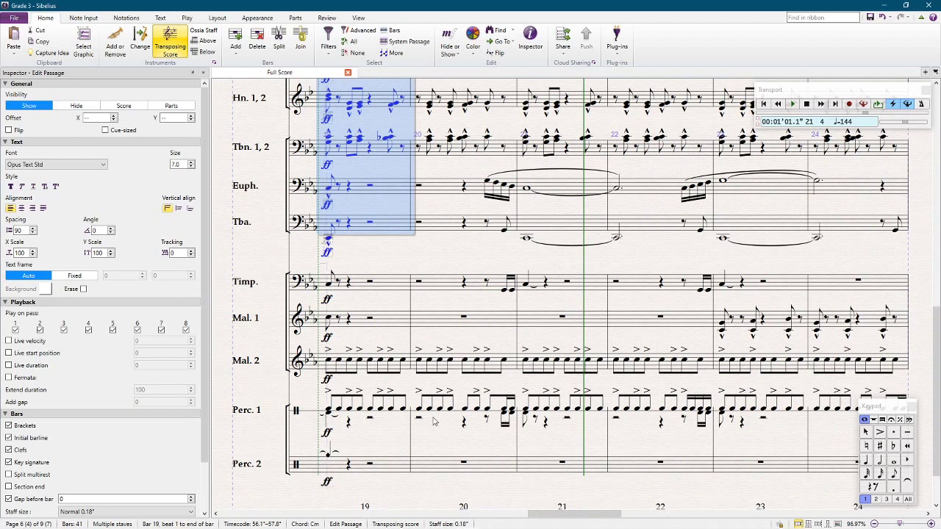
key("p")
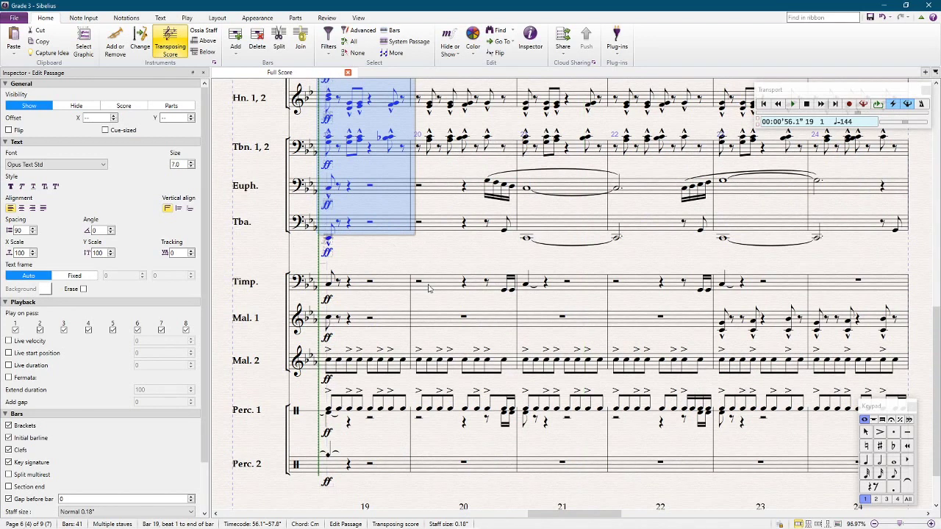
key("space")
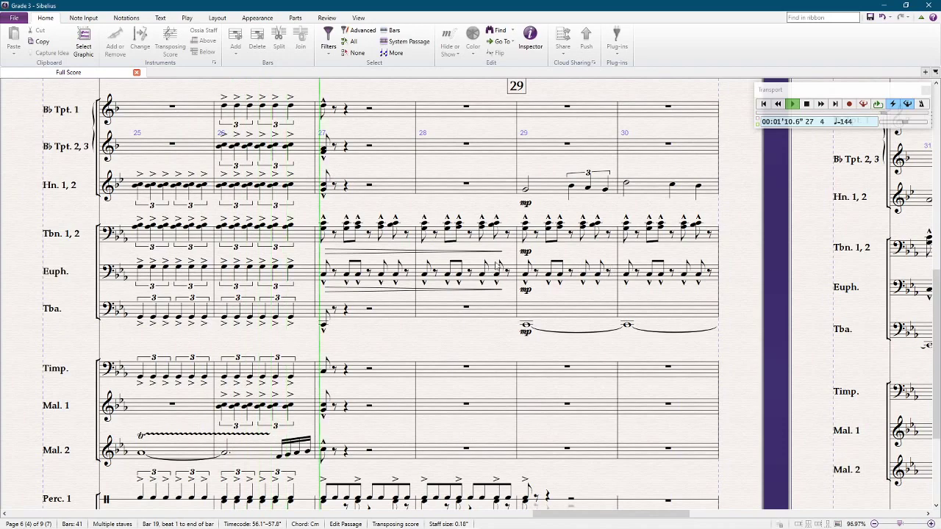
key("space")
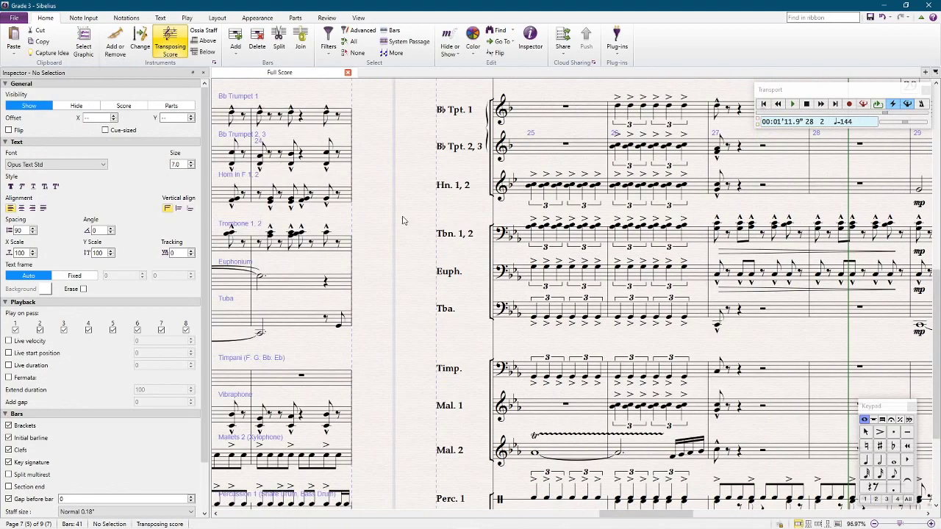
Remove the accents on beat 3.5 of bar 19 in Percussion 1 and Mallets 2
scroll(336, 305, "down", 5)
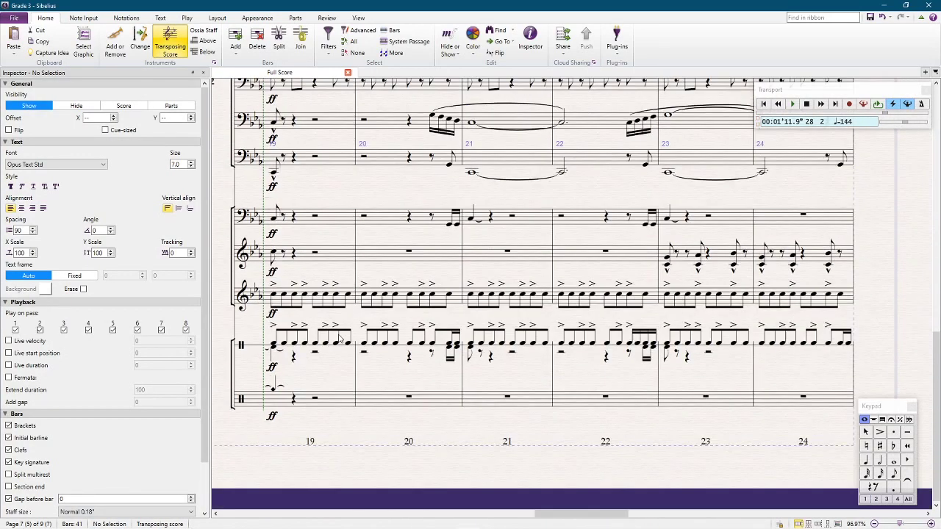
scroll(338, 335, "up", 4)
scroll(330, 323, "down", 1)
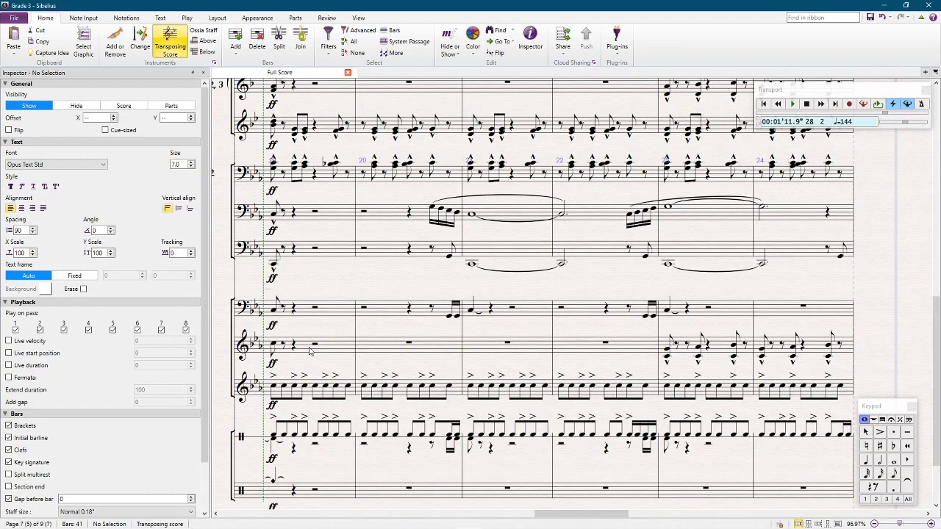
left_click(325, 436)
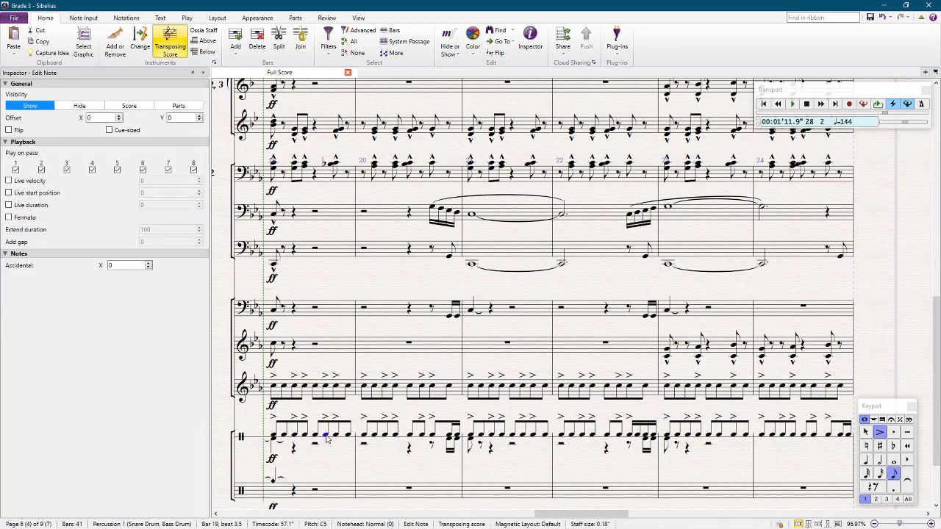
left_click(325, 386)
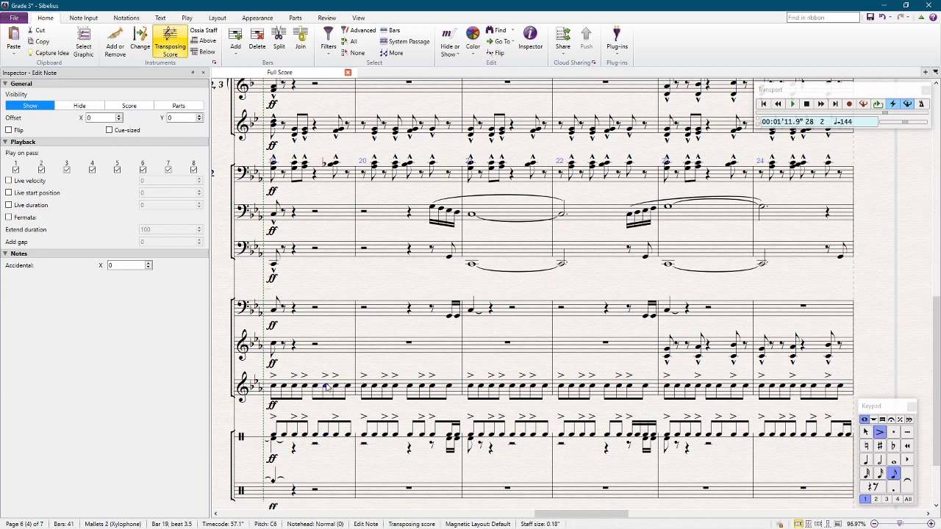
In bar 20 of Mallets 2 and Percussion 1, remove the accents on beats 1 and 2 and accent beat 1.5
left_click(364, 387)
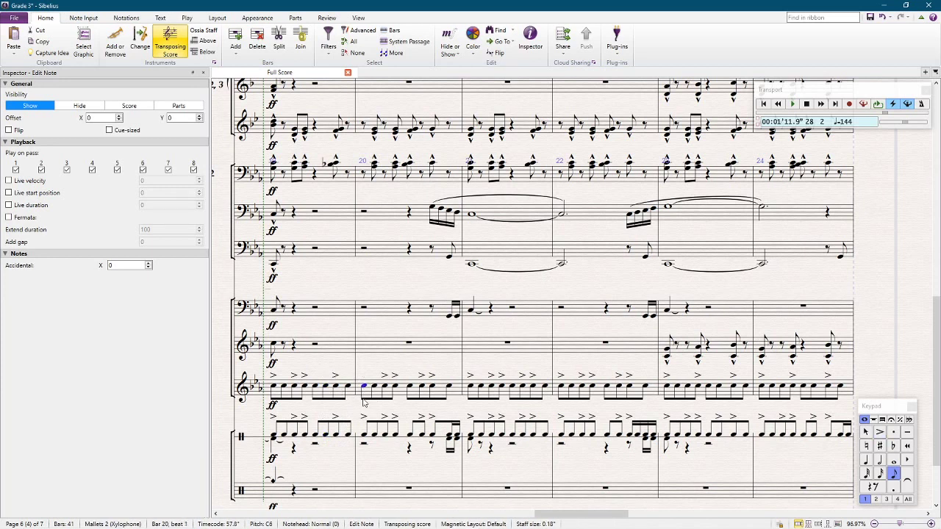
left_click(364, 438)
key("Right")
key("Right")
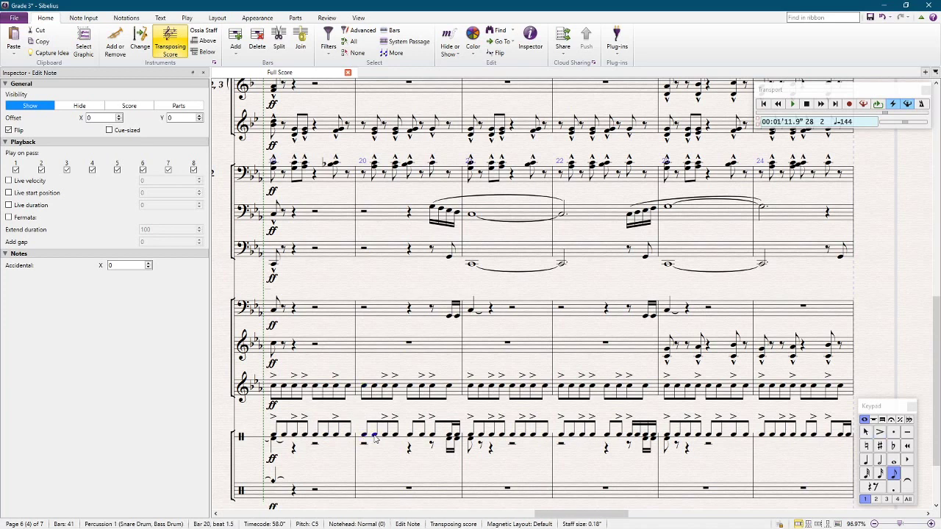
left_click(390, 392)
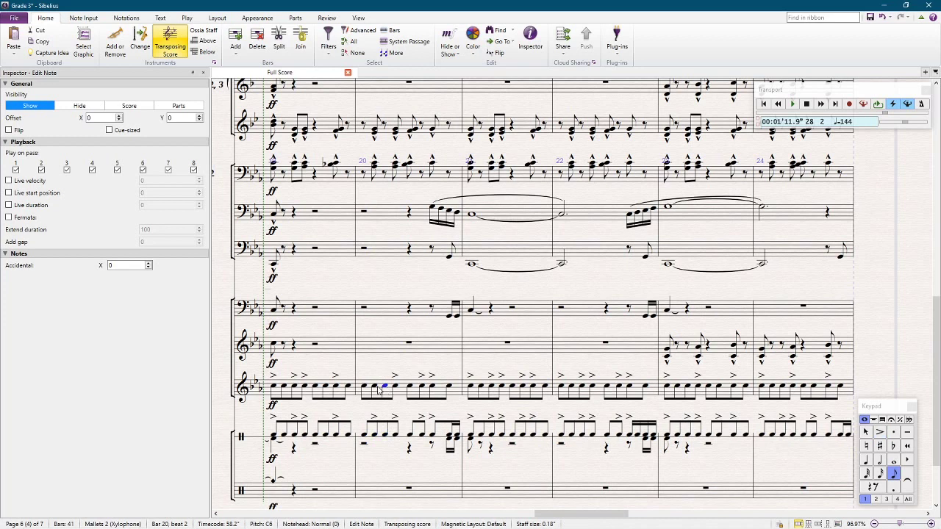
left_click(379, 391)
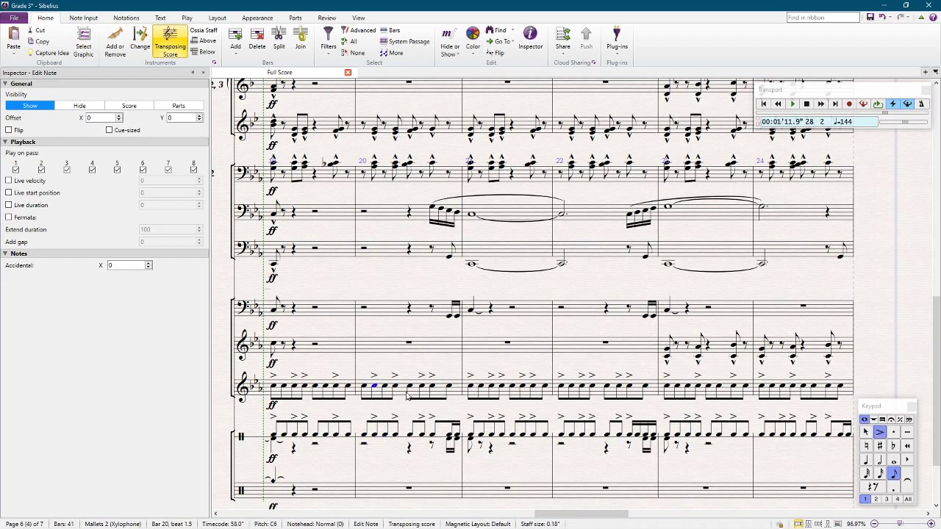
Shift the beat 3.5 accents of bar 20 to beat 3 in Mallets 2 and Percussion 1
left_click(412, 388)
left_click(424, 387)
left_click(421, 437)
left_click(409, 437)
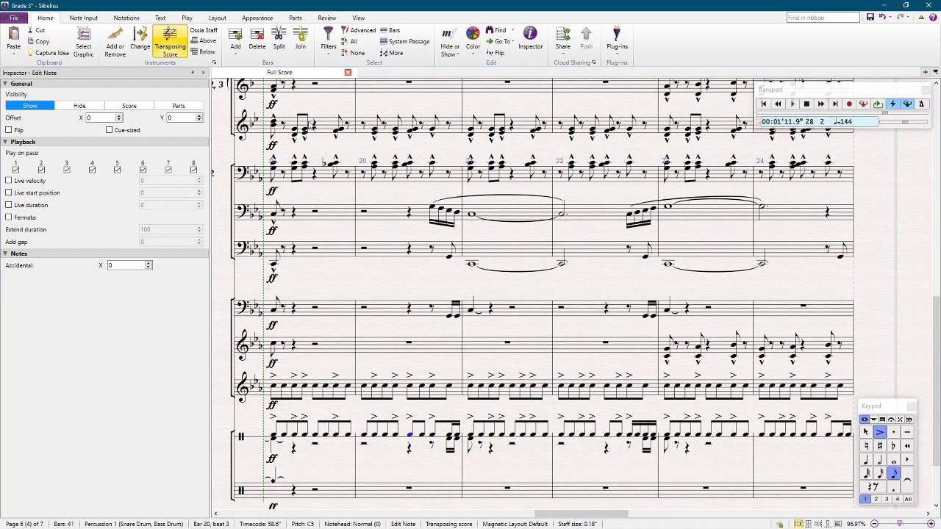
left_click(326, 125)
left_click(445, 175, "shift")
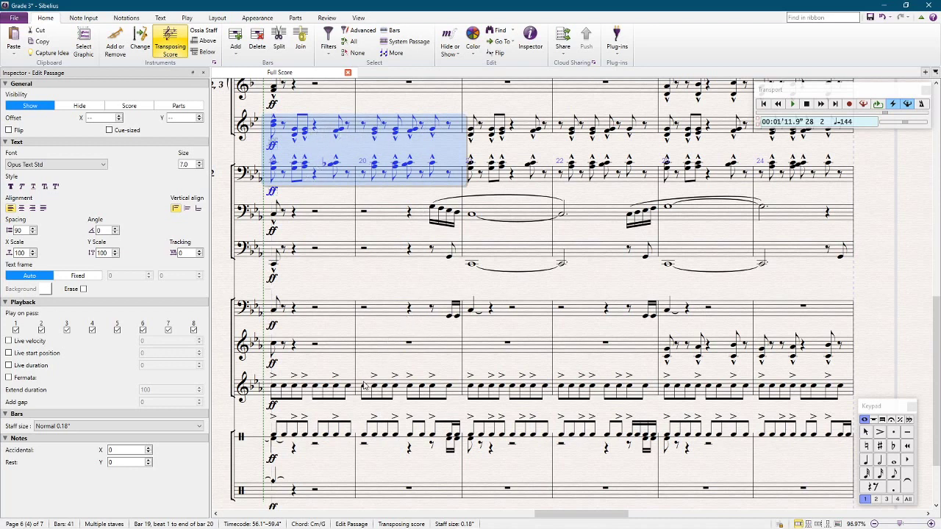
Accent the first note of the Euphonium sixteenth-note runs at beat 4 of bars 20 and 22
left_click(432, 210)
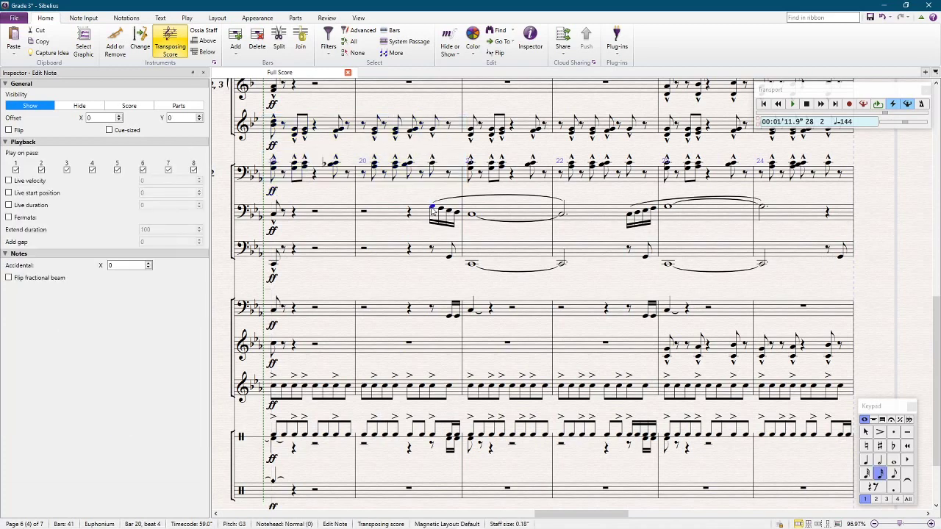
key("Page_Up")
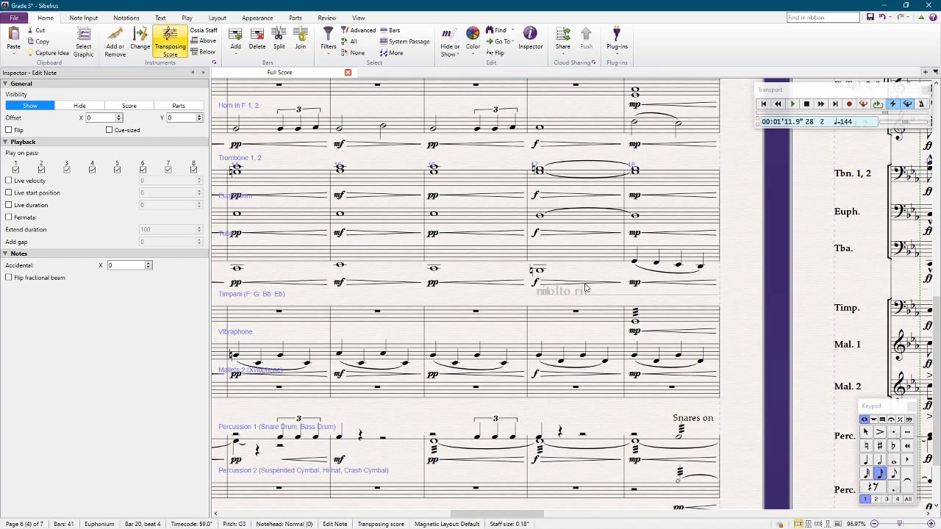
scroll(597, 343, "down", 2)
key("Page_Down")
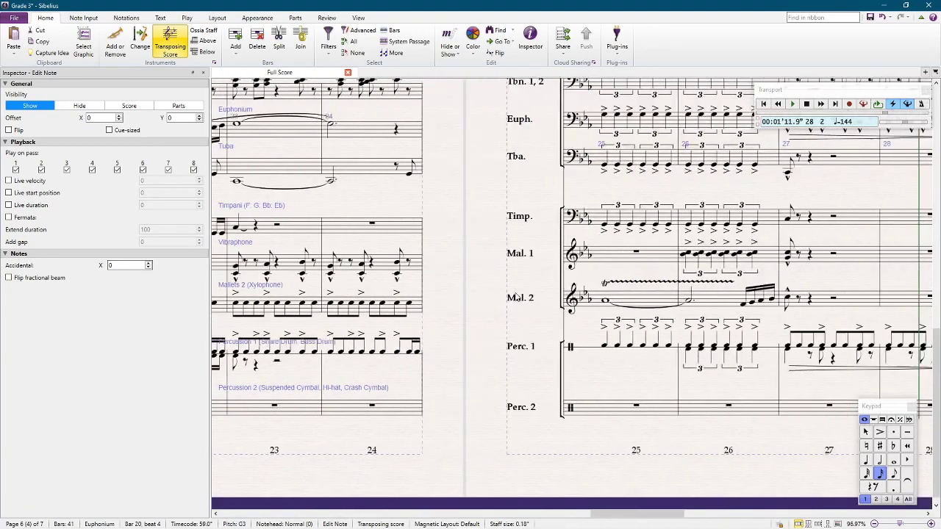
scroll(515, 296, "left", 3)
scroll(514, 296, "up", 2)
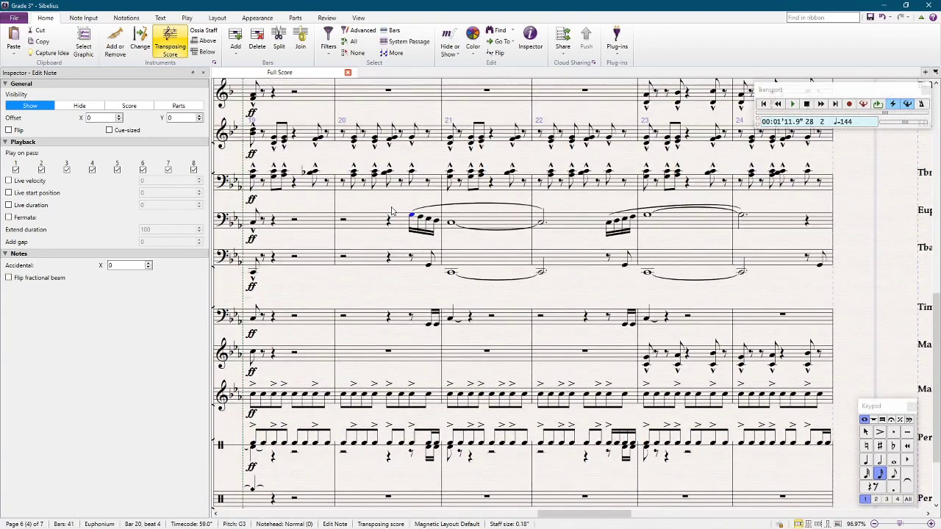
key("KP_Divide")
key("ctrl+z")
key("KP_Divide")
left_click(608, 225)
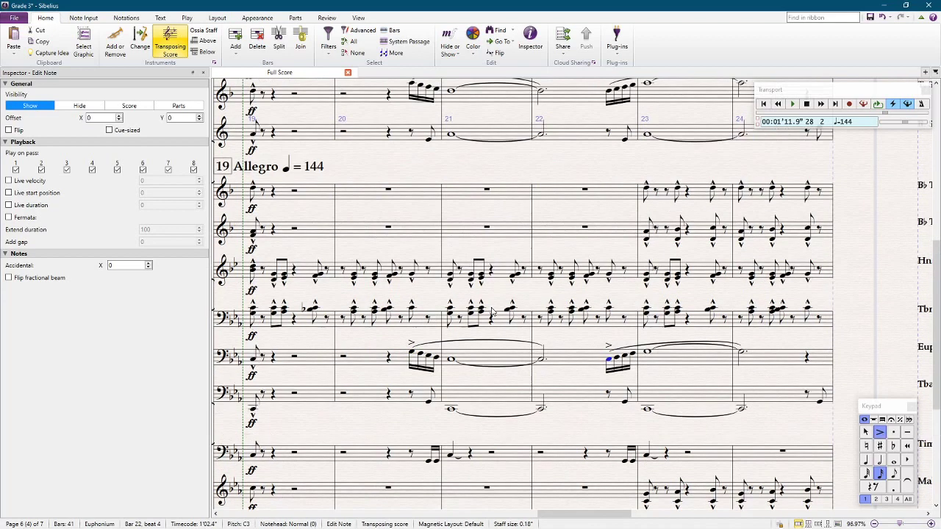
Accent the first sixteenth note at beat 4 of bar 20 in the Flute, Oboe, B♭ Clarinet, Alto and Tenor Saxophone staves
scroll(419, 148, "up", 10)
scroll(417, 118, "up", 3)
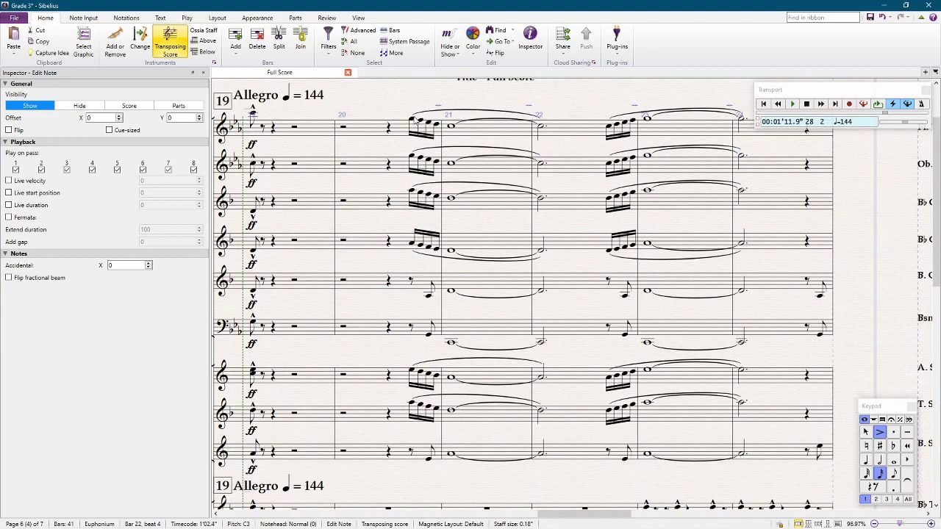
left_click(415, 135)
left_click(409, 405, "shift")
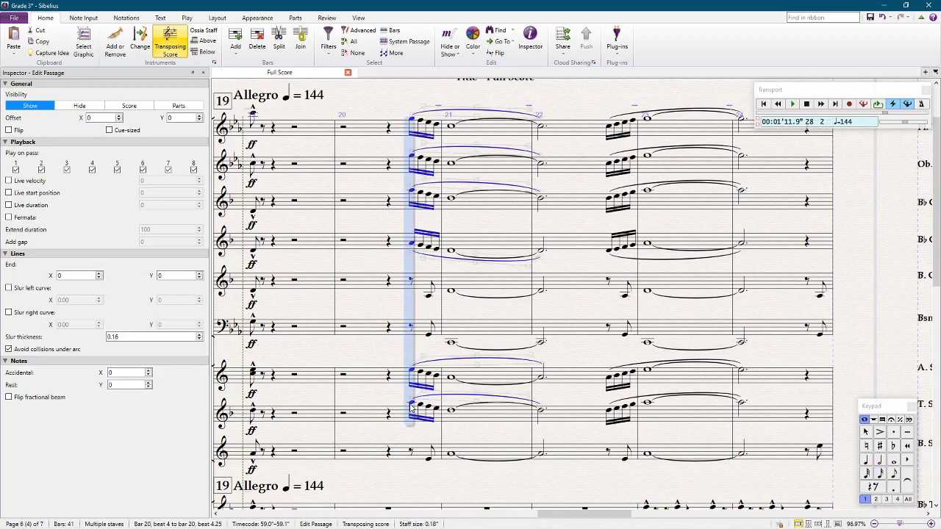
key("KP_Divide")
Accent the beat 4.5 eighth note of bar 20 and the whole note of bar 21 in Bass Clarinet, Bassoon and Baritone Saxophone
left_click(389, 282)
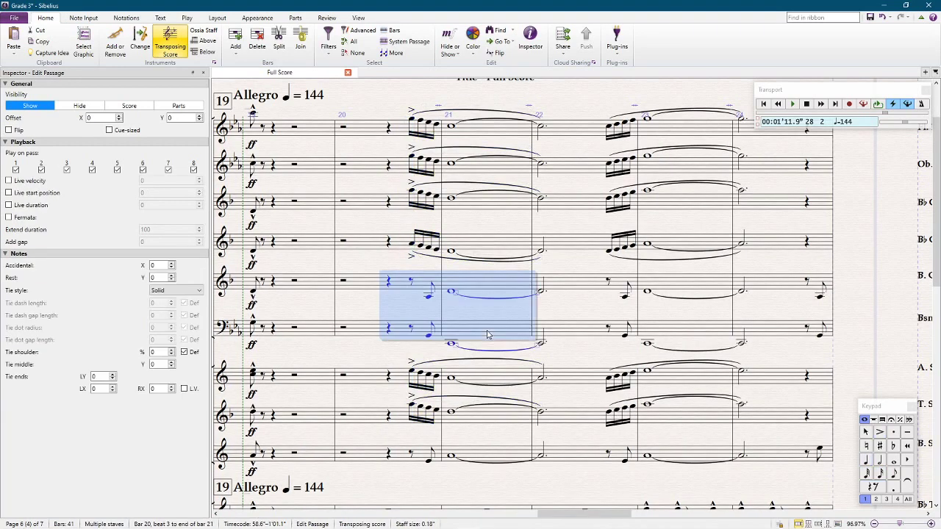
left_click(454, 328, "shift")
key("KP_Divide")
left_click(398, 460)
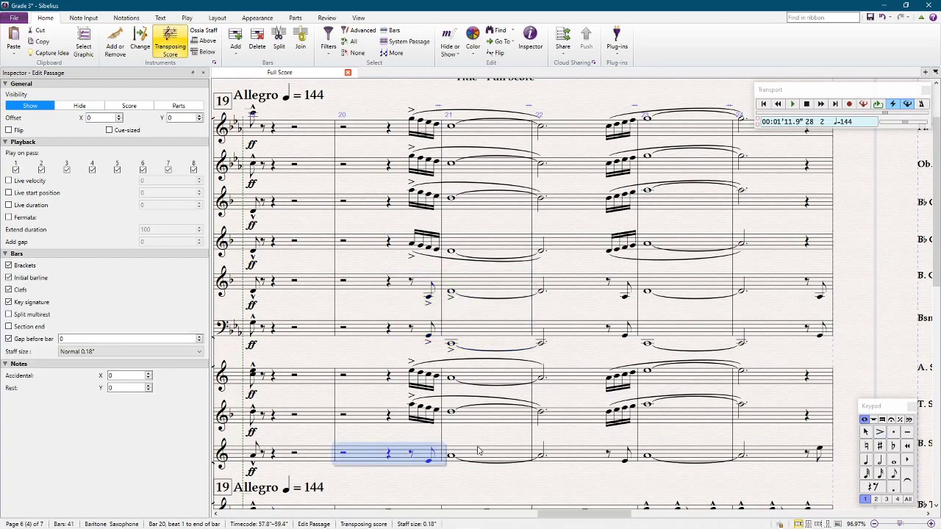
left_click(476, 452, "shift")
key("KP_Divide")
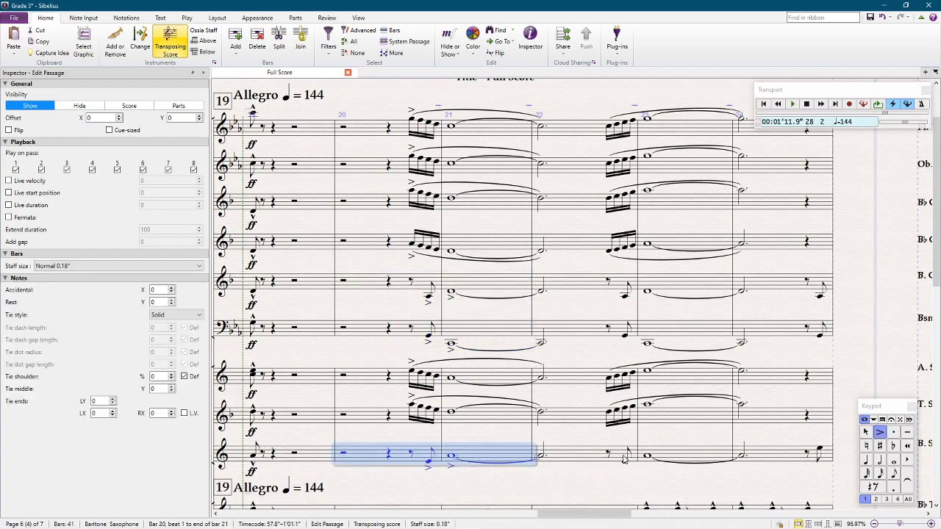
Accent the beat 4.5 eighth note of bar 22 and the whole note of bar 23 in Baritone Saxophone, Bassoon and Bass Clarinet
left_click(625, 460)
left_click(671, 461, "shift")
key("KP_Divide")
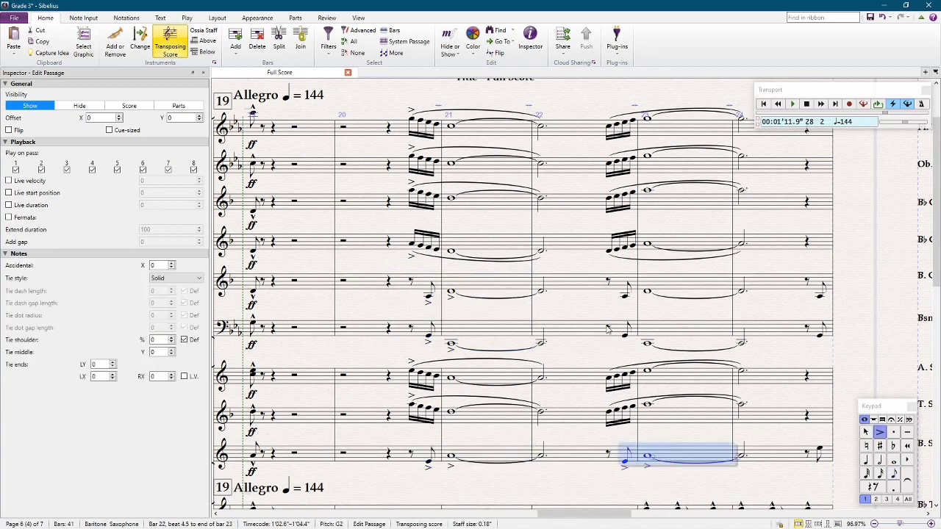
left_click(607, 327)
left_click(727, 292, "shift")
key("KP_Divide")
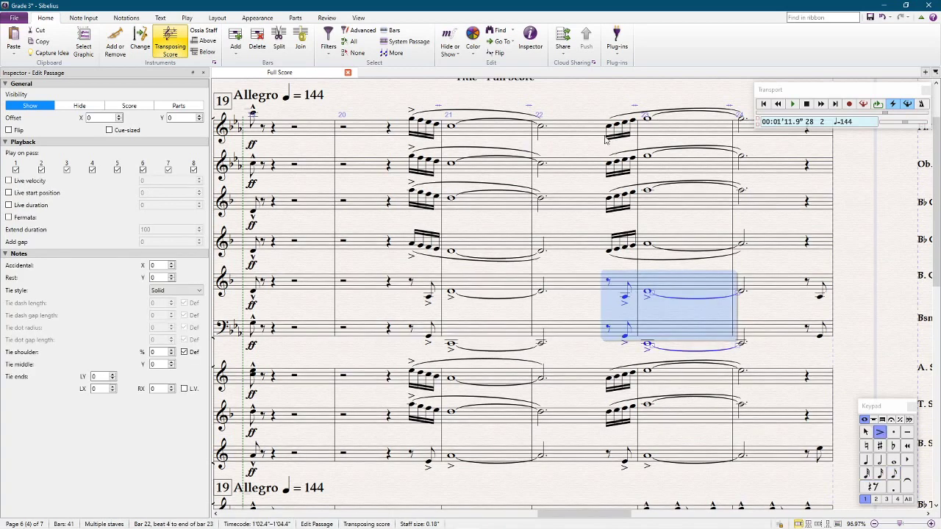
Accent the first sixteenth note at beat 4 of bar 22 in the Flute, Oboe, B♭ Clarinet, Alto and Tenor Saxophone staves
left_click(609, 130)
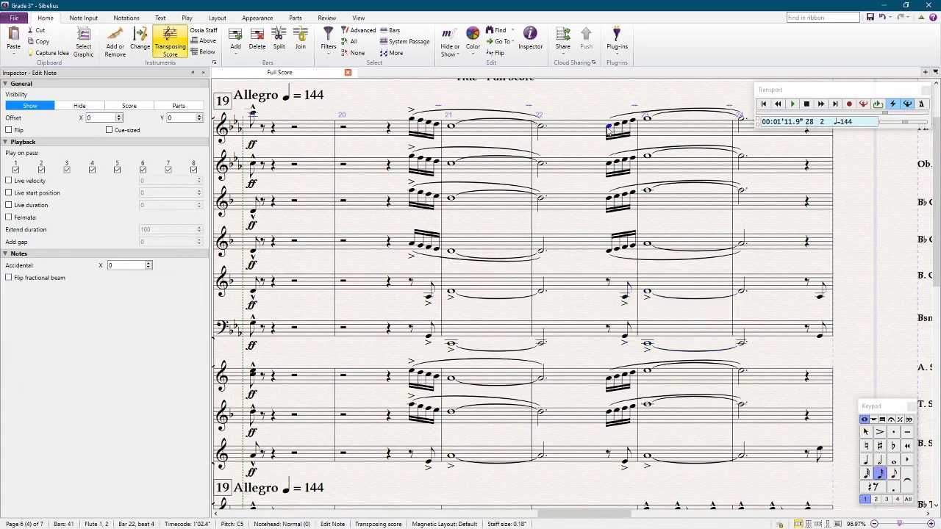
left_click(608, 253, "shift")
left_click(609, 416, "shift")
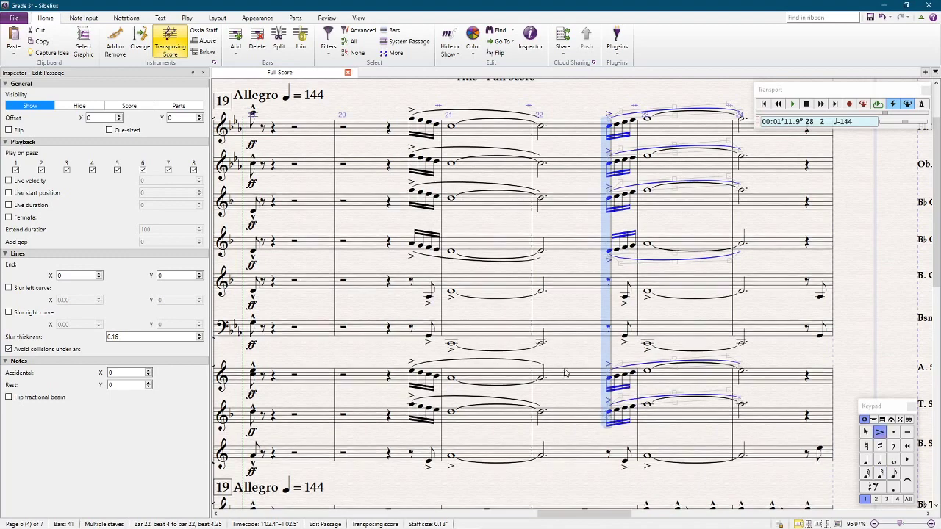
Select bars 19 and 20 of Mallets 2 and Percussion 1, filter to Voice 1 and exclude the ff dynamic
scroll(553, 351, "down", 5)
scroll(553, 352, "down", 2)
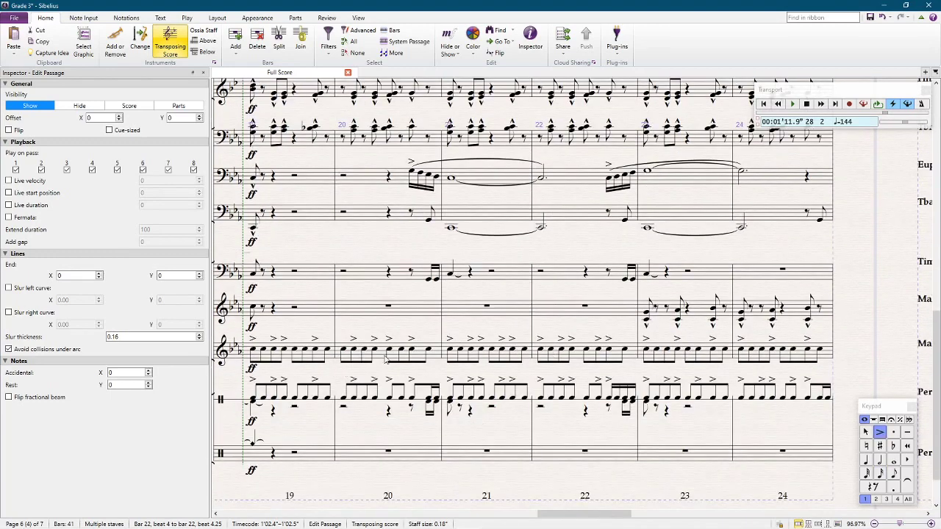
left_click(289, 358)
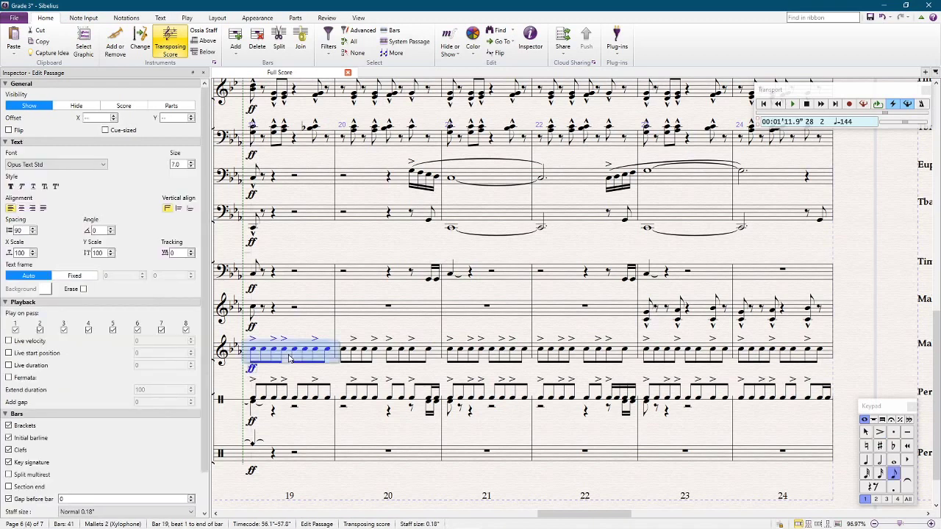
left_click(435, 402, "shift")
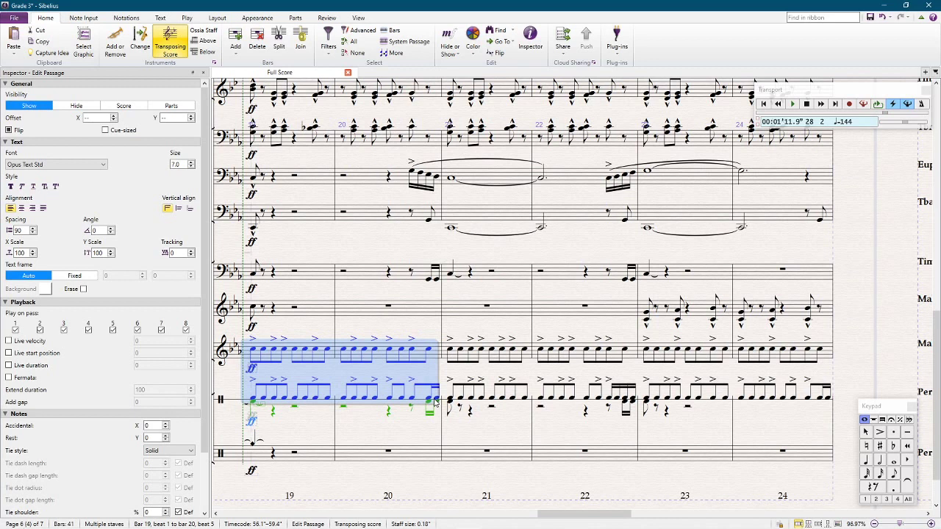
left_click(328, 41)
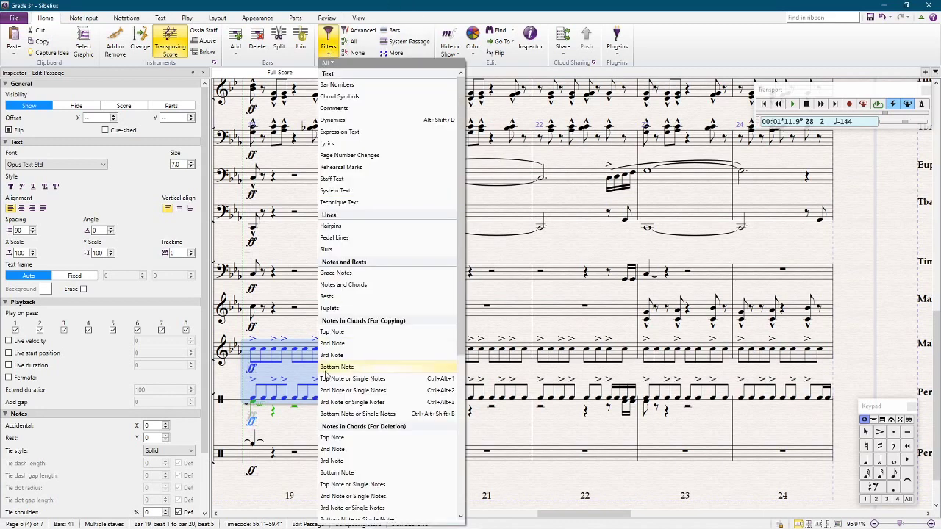
scroll(331, 439, "down", 3)
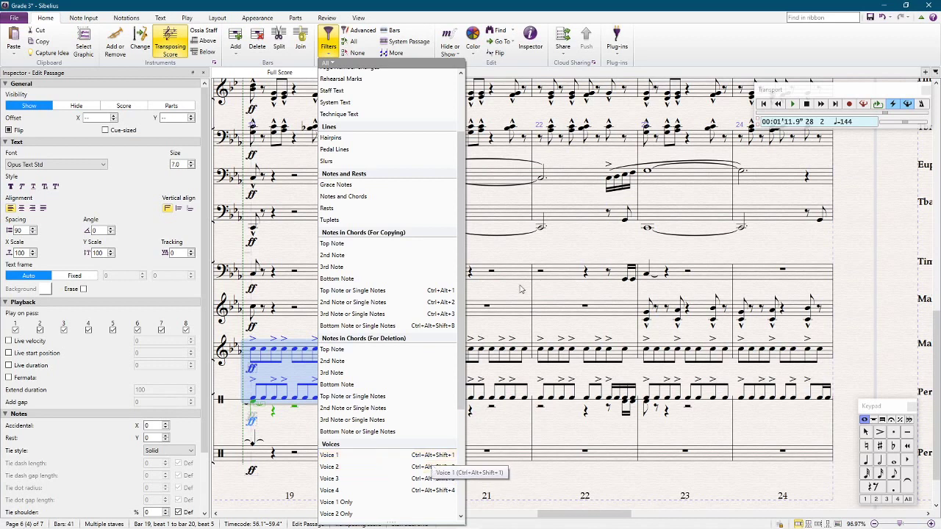
left_click(430, 457)
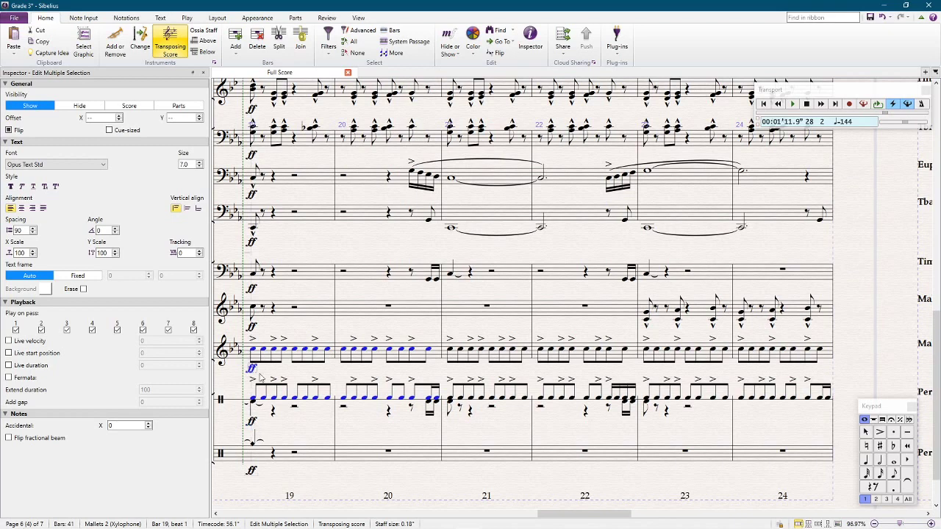
left_click(252, 369, "ctrl")
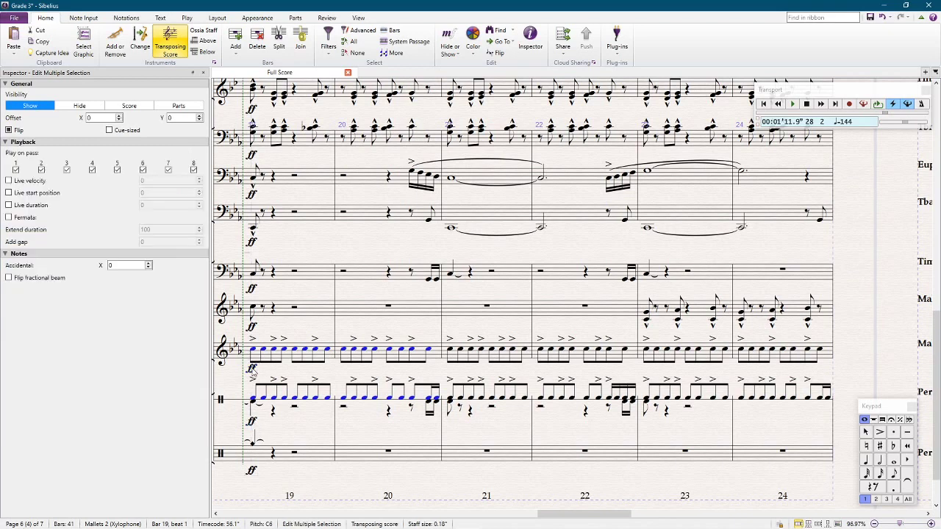
Copy the filtered Mallets 2 and Percussion 1 notes with their accents into bars 21–22 and repeat them in bars 23–24
left_click(450, 349)
key("ctrl+v")
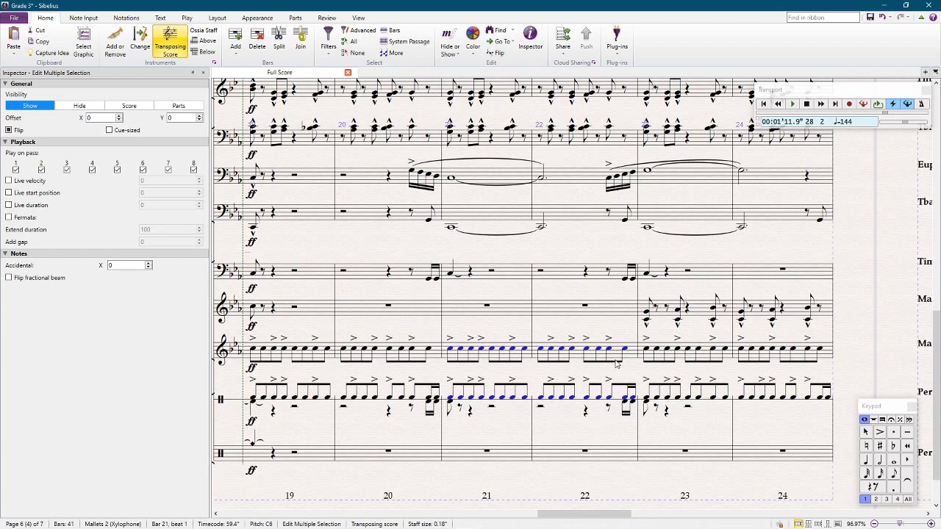
key("r")
key("ctrl+z")
key("Escape")
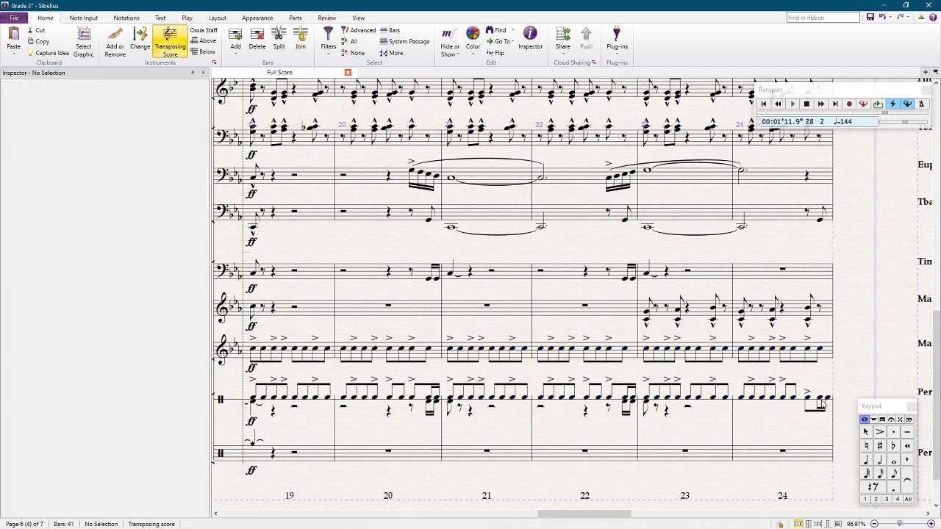
Restore the four snare sixteenth notes at beat 4 of bar 22 and flip the beat 4 stems of bar 24 upward in Percussion 1
left_click(823, 402)
left_click(808, 398)
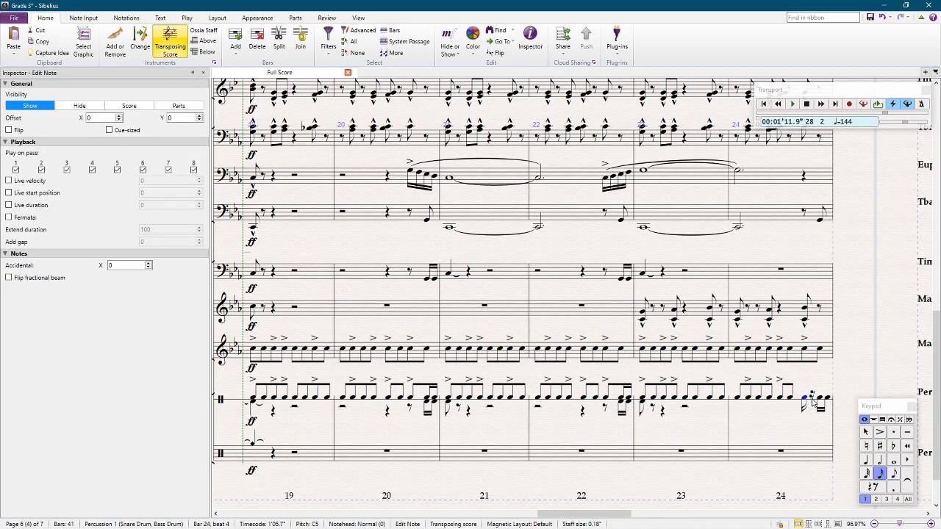
left_click(624, 399)
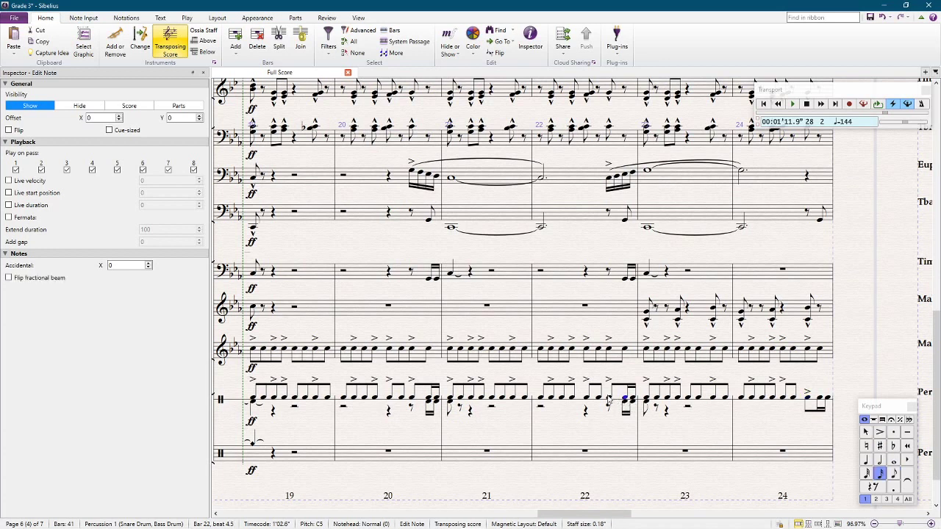
left_click(610, 399)
left_click(615, 395)
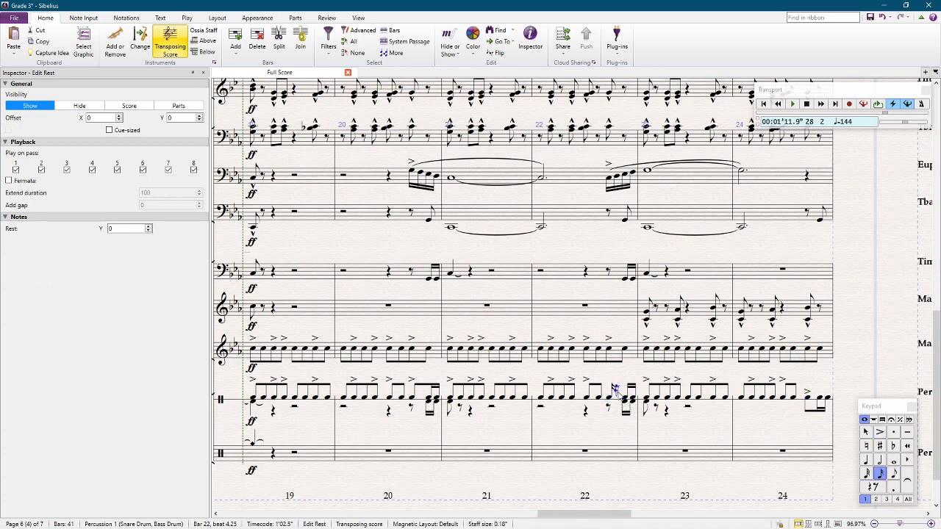
left_click(807, 399)
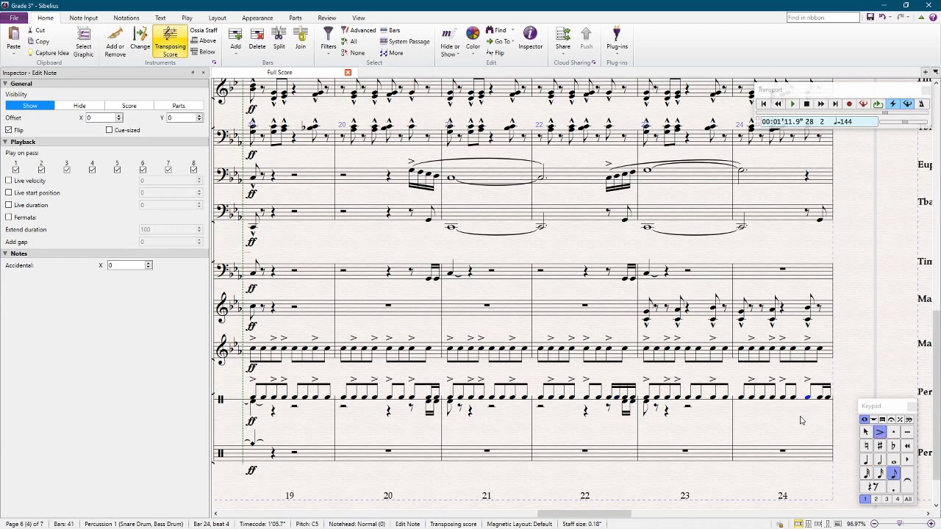
left_click(320, 425)
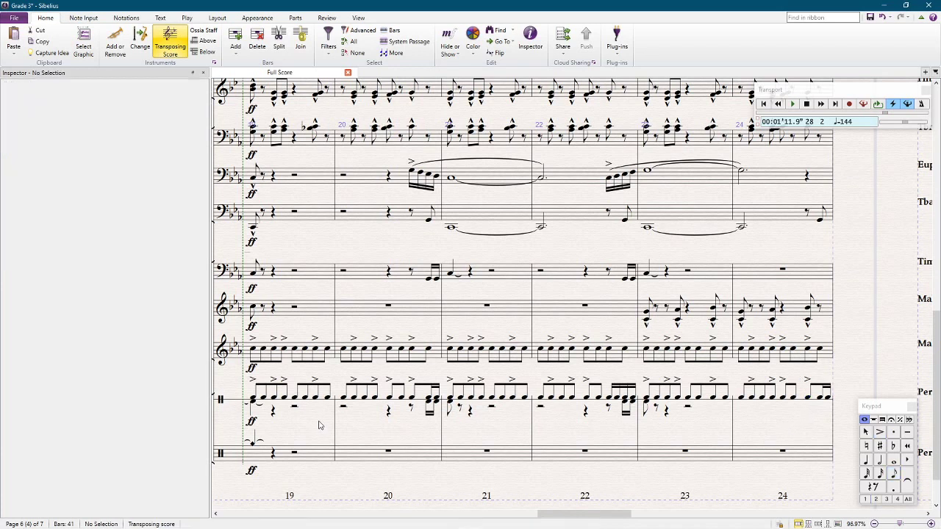
Play back the score from bar 19 into bar 28
left_click(308, 453)
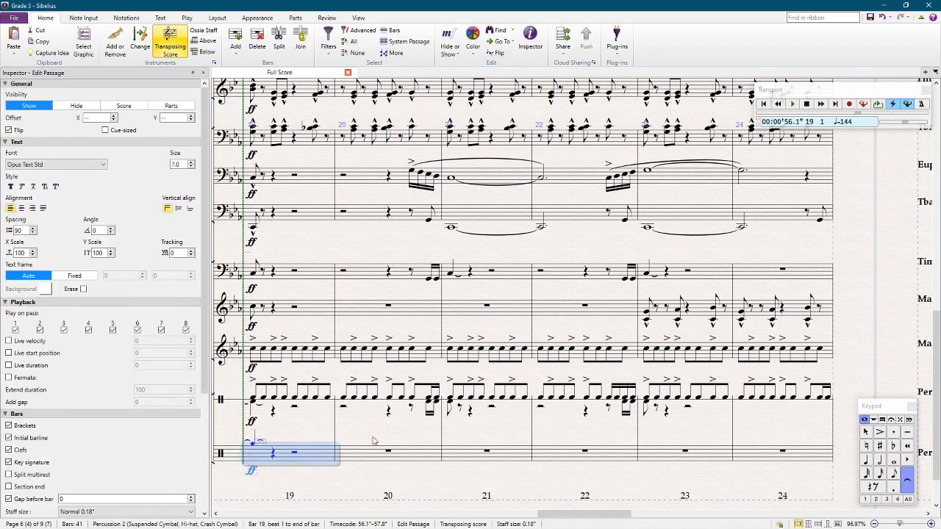
key("Escape")
key("ctrl+minus")
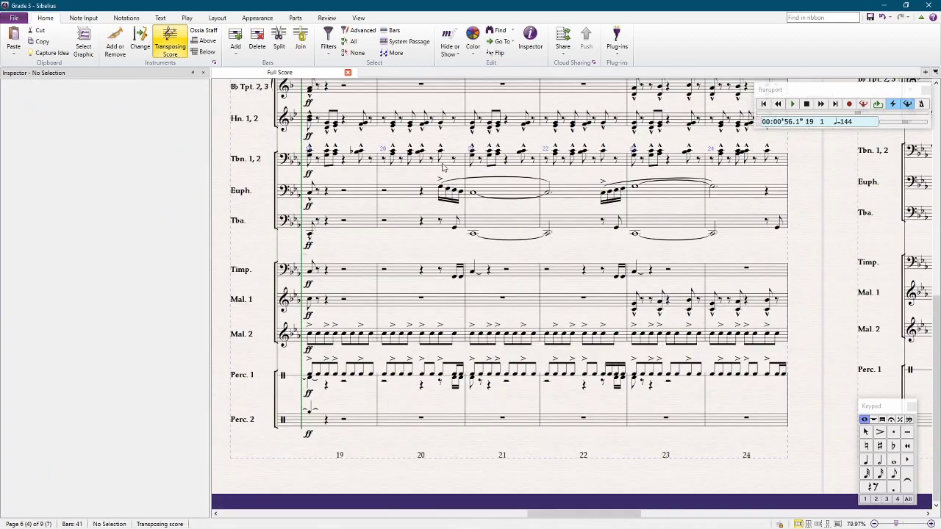
scroll(481, 155, "right", 5)
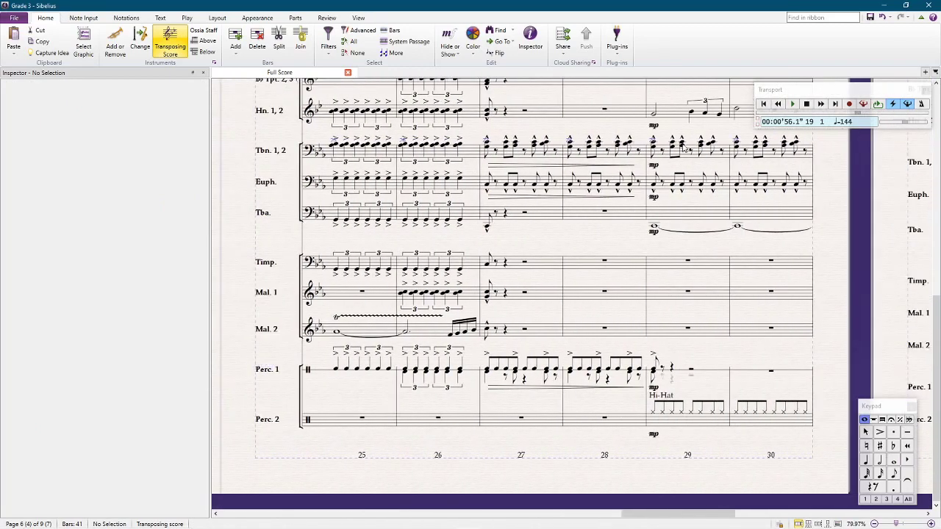
scroll(506, 253, "left", 5)
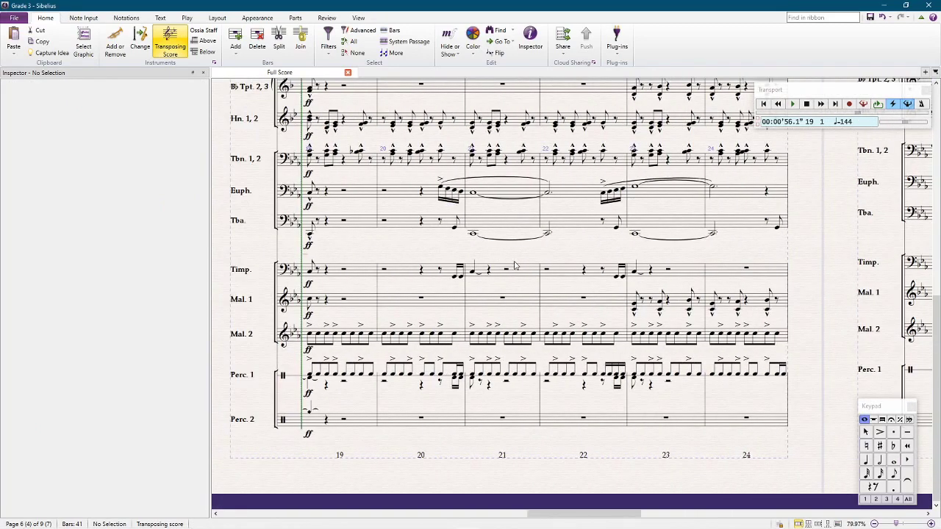
scroll(517, 267, "up", 4)
key("space")
key("ctrl+minus")
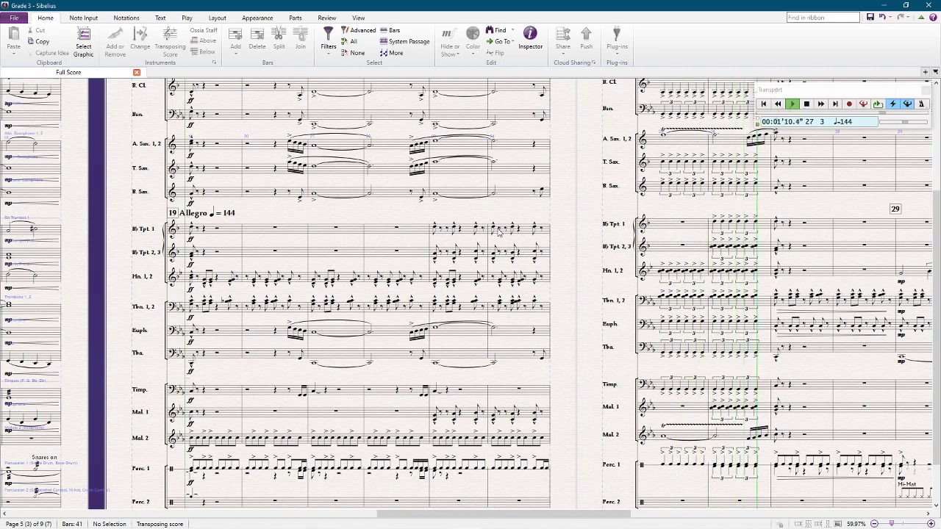
key("space")
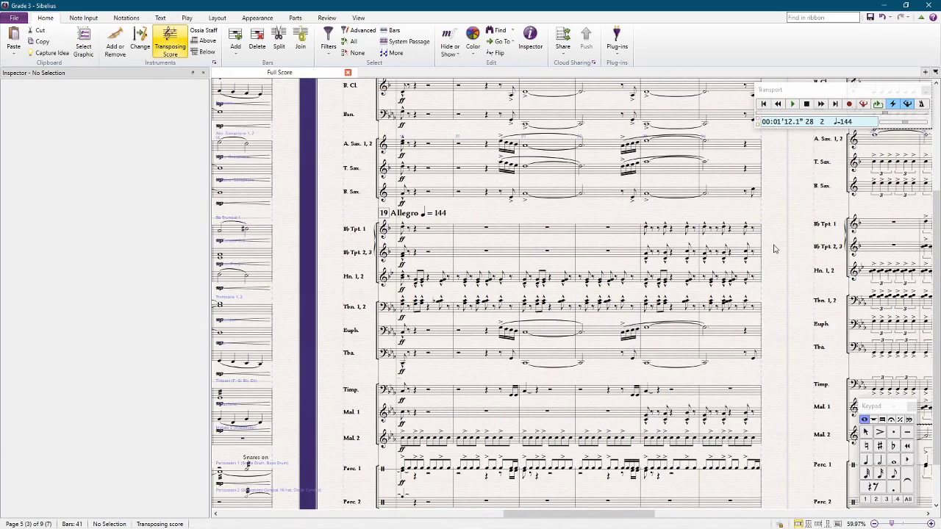
Review the B♭ Trumpet parts in bars 23–24, the Tuba in bar 24 and the full ensemble texture across bars 19–24
left_click_drag(774, 248, 567, 227)
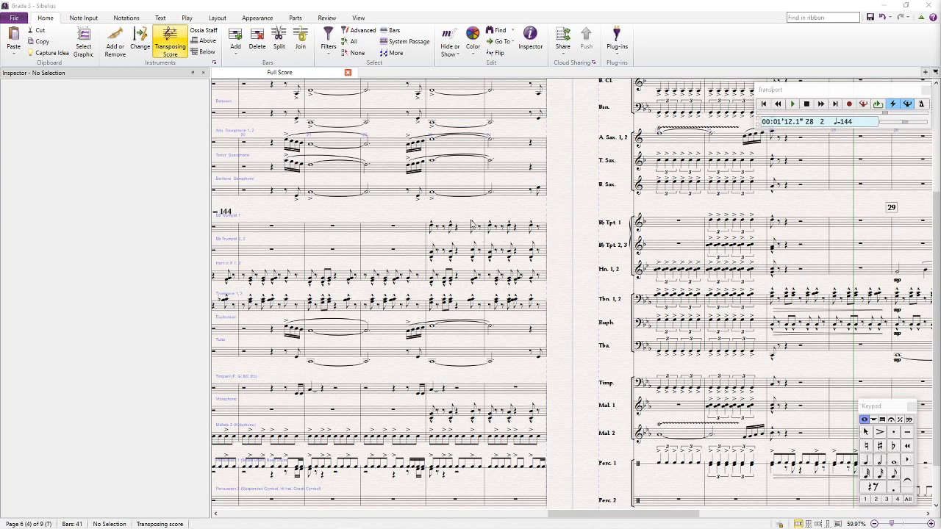
left_click(463, 234)
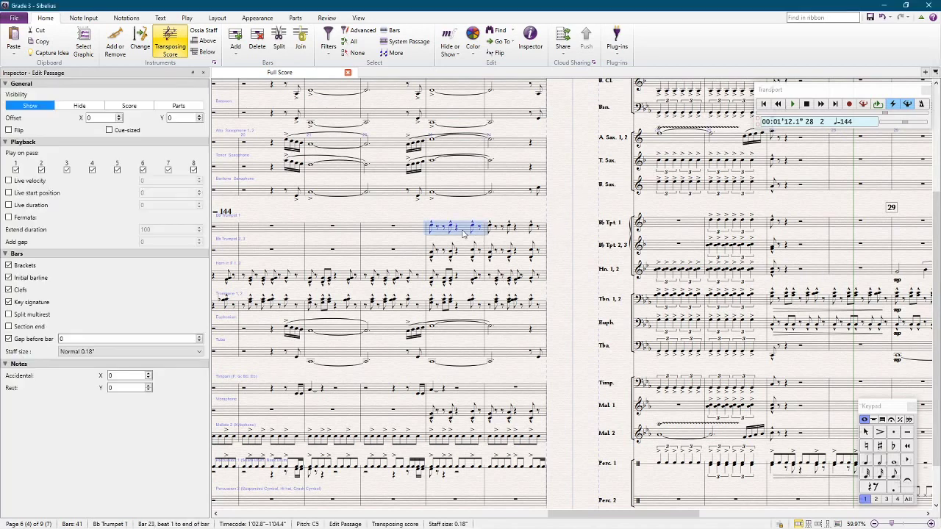
left_click(544, 256, "shift")
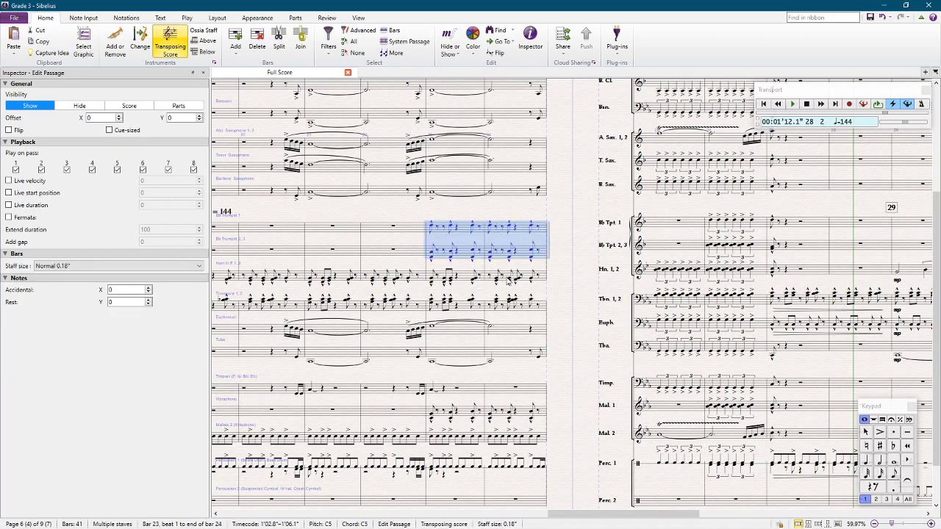
left_click(518, 358)
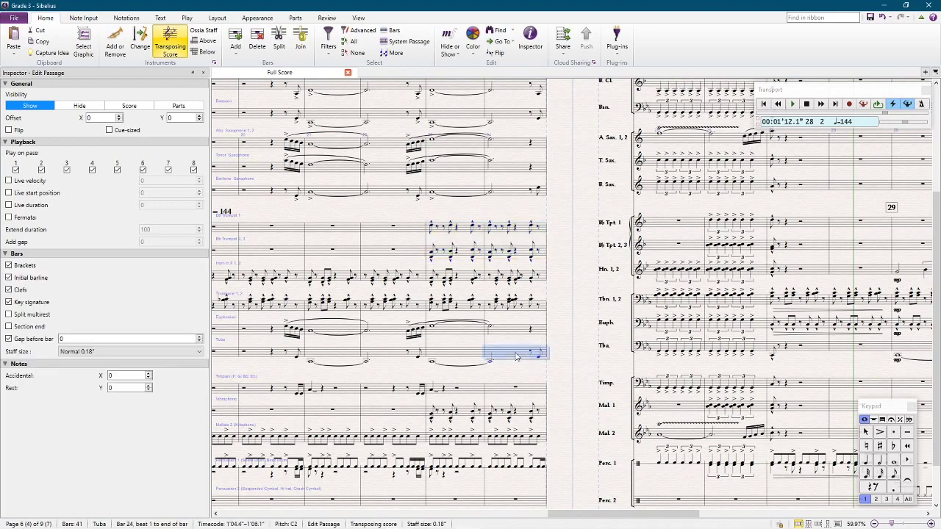
scroll(411, 235, "up", 3)
left_click(308, 110)
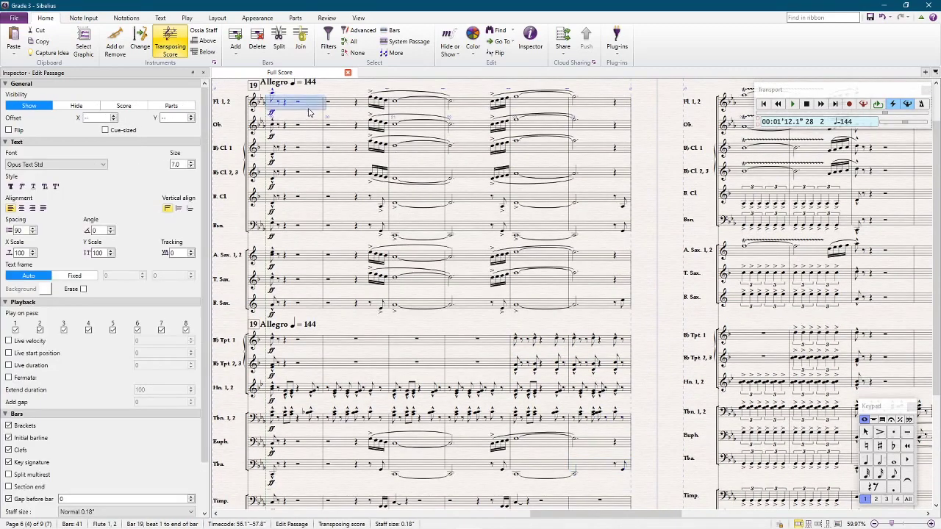
scroll(538, 389, "down", 3)
left_click(602, 446, "shift")
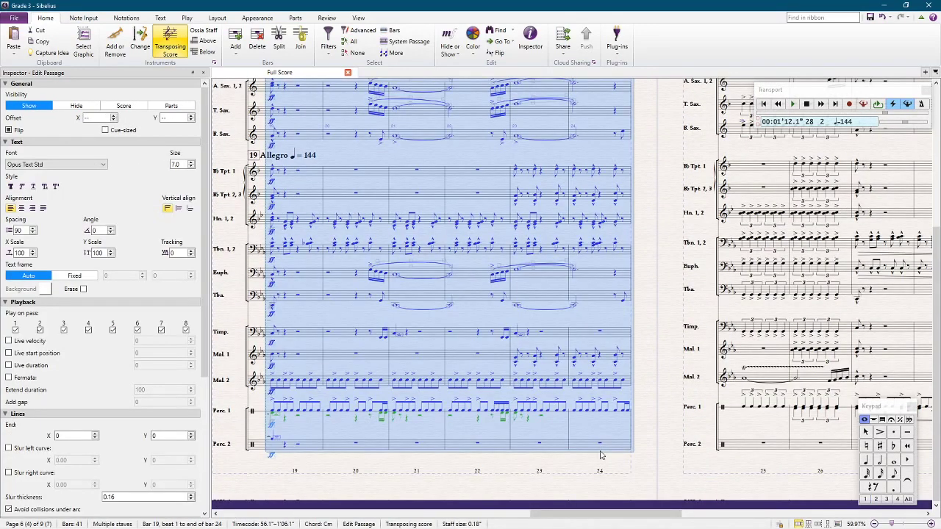
key("Escape")
scroll(340, 182, "up", 4)
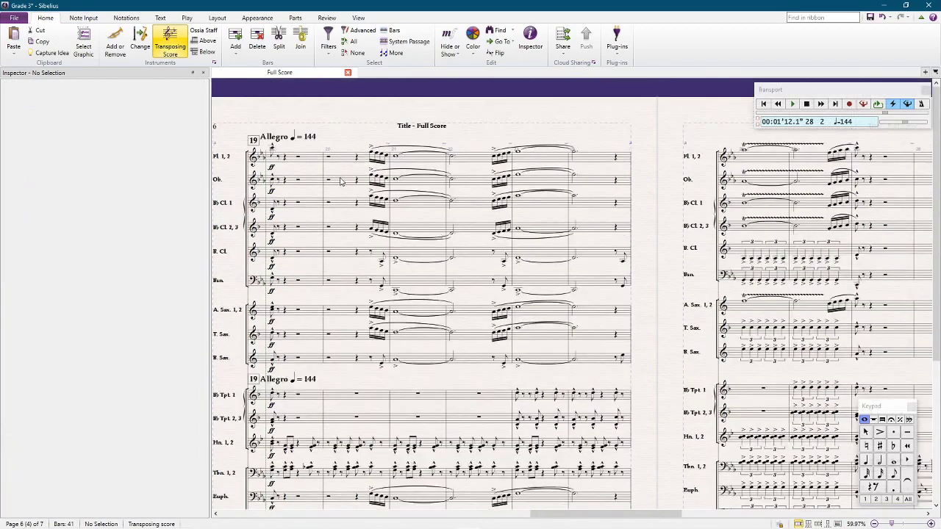
Examine the section from rehearsal mark 19 alongside bars 25–30, including the Trombone rhythm in bar 21
left_click(279, 138)
left_click(253, 144)
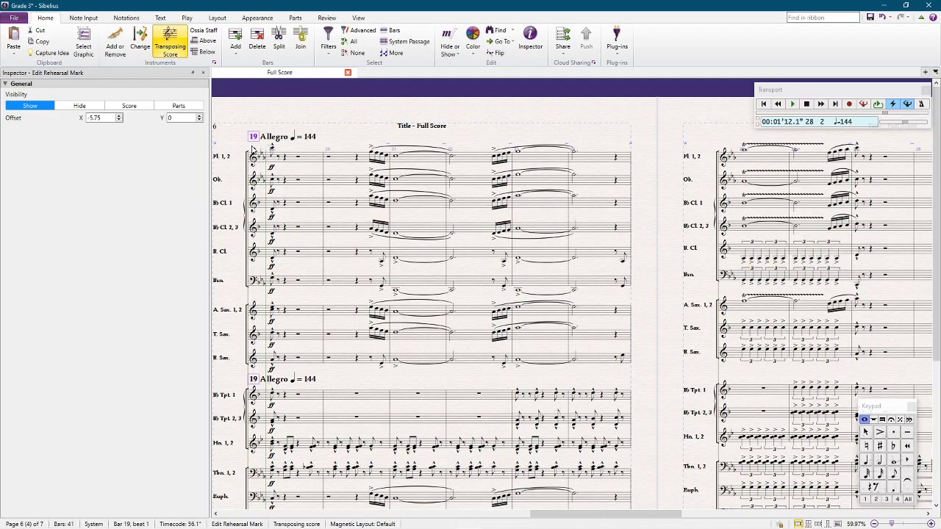
key("Escape")
scroll(350, 162, "down", 3)
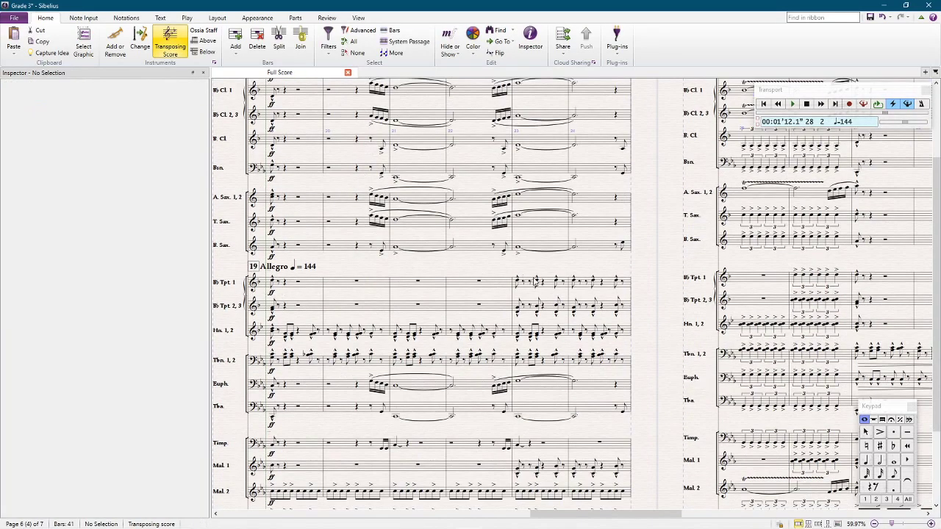
scroll(535, 281, "down", 3)
scroll(542, 288, "right", 8)
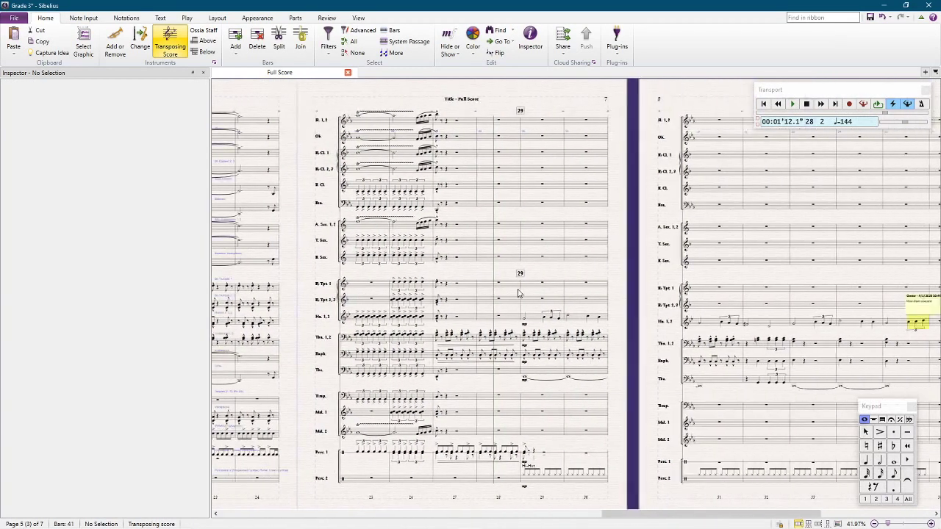
scroll(495, 300, "up", 4)
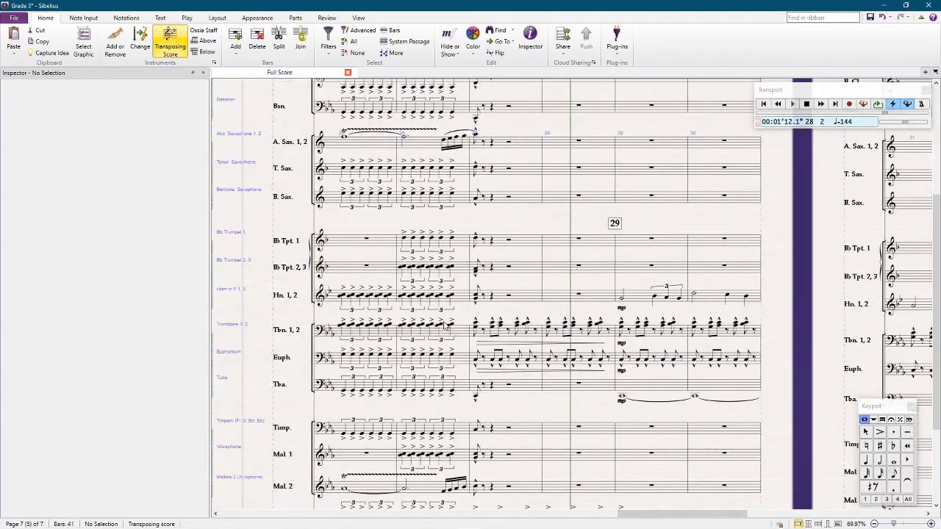
scroll(446, 326, "left", 8)
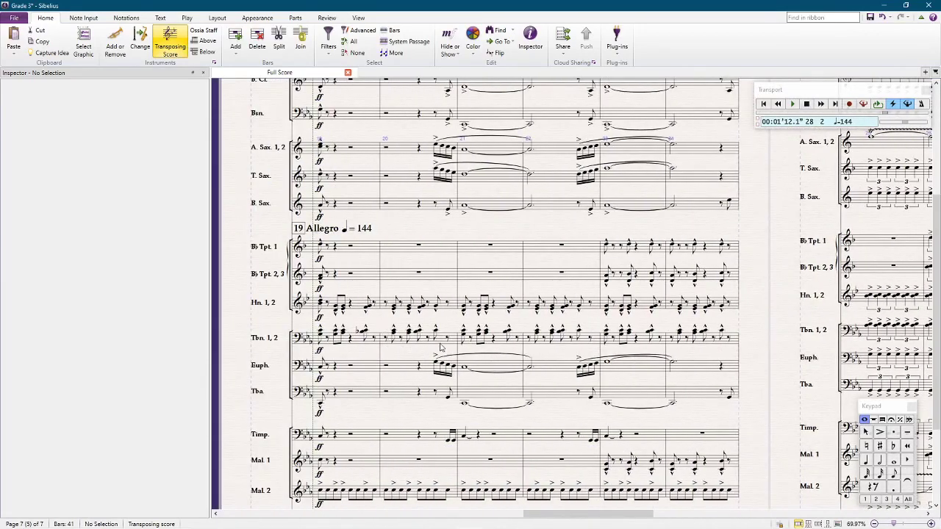
left_click(506, 340)
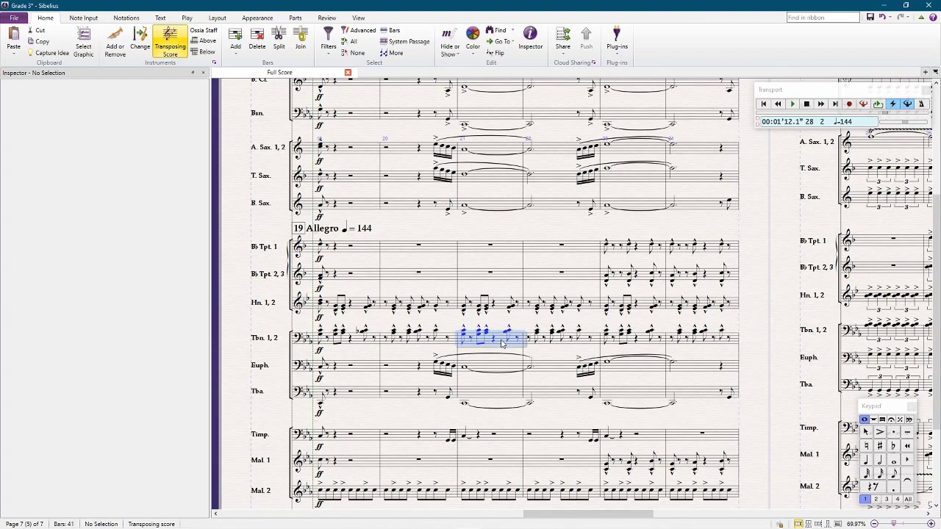
Copy the Trombone music from bars 21–22 and clear the Trombone and Euphonium parts in bars 27–31
left_click(582, 342, "shift")
scroll(579, 349, "right", 6)
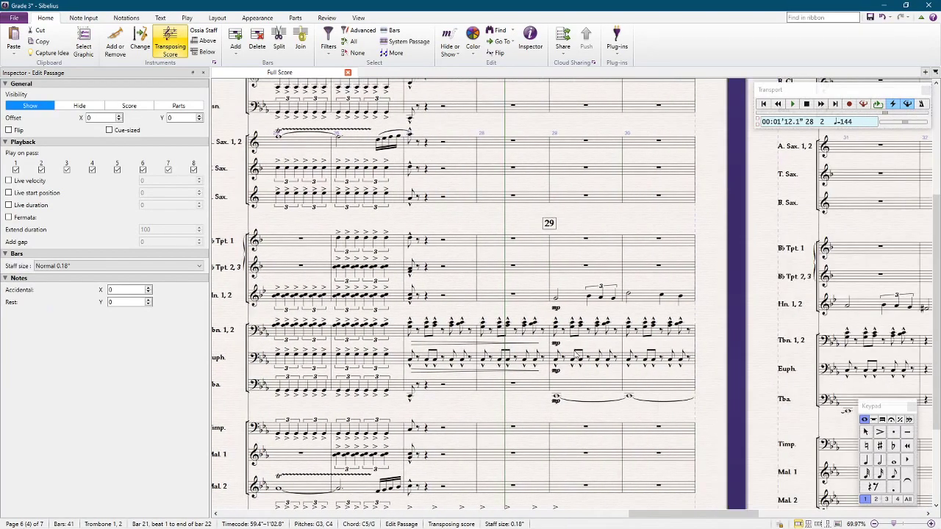
left_click(461, 332)
scroll(470, 333, "down", 3)
scroll(478, 333, "up", 1)
scroll(479, 333, "right", 5)
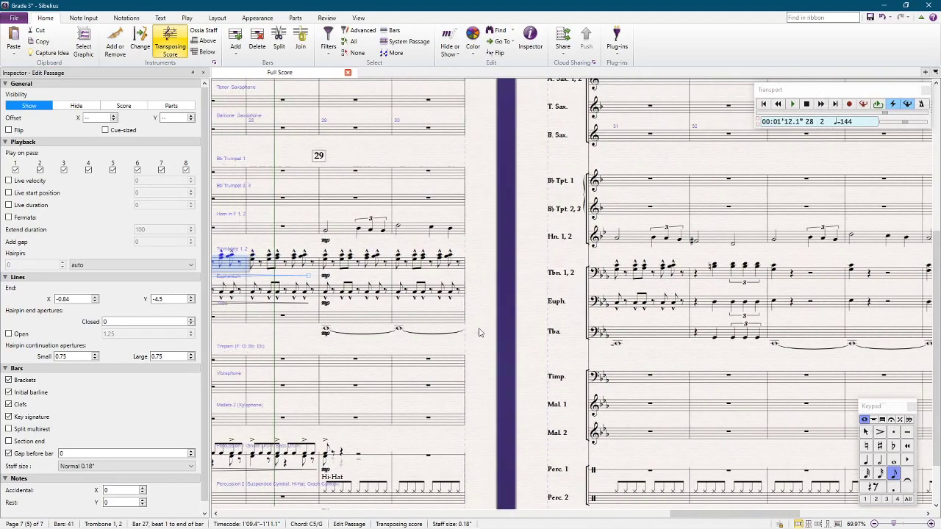
left_click(651, 306, "shift")
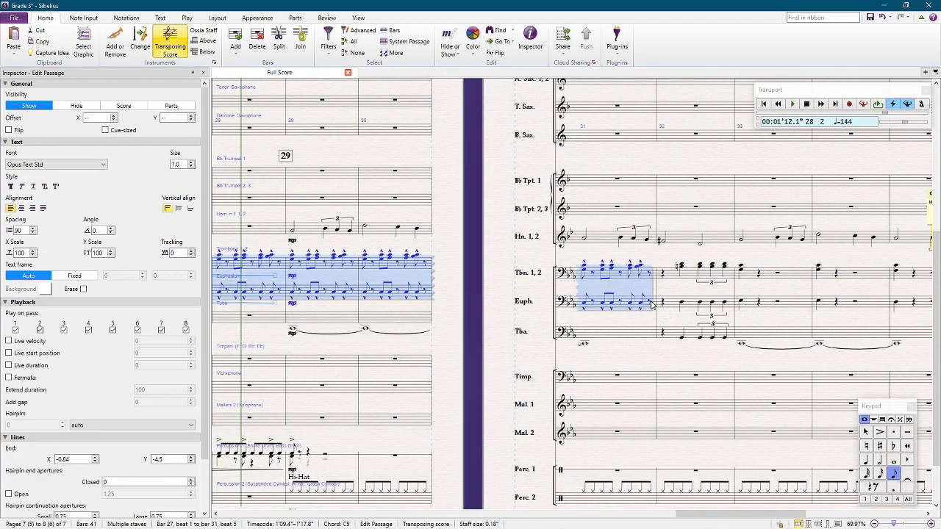
key("Escape")
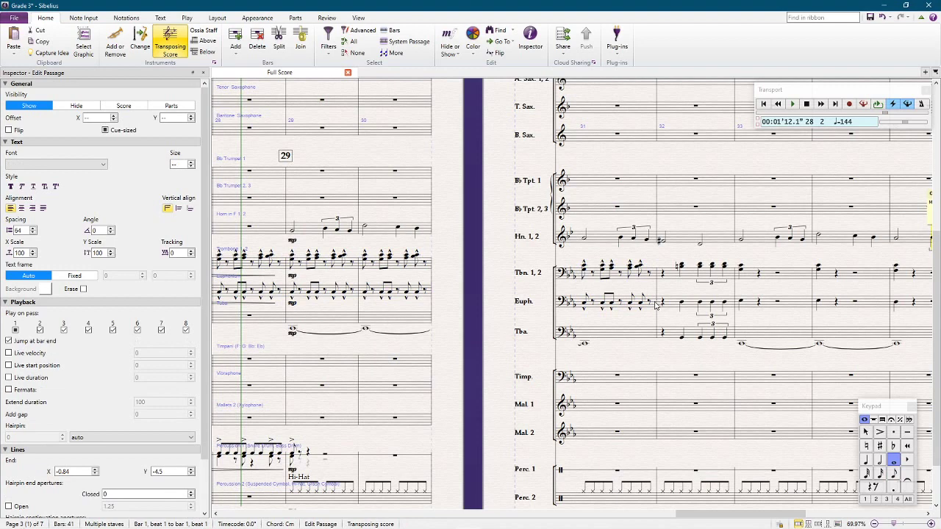
left_click(649, 303)
scroll(456, 298, "up", 2)
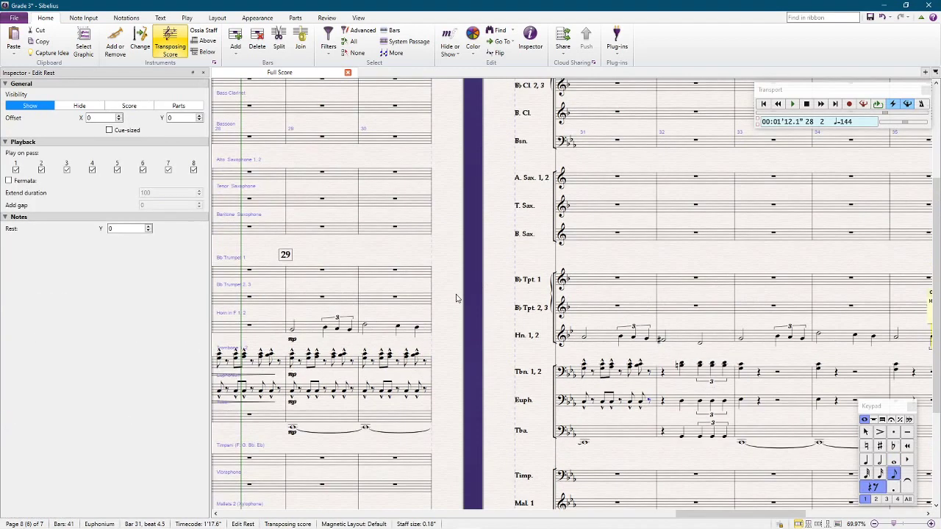
scroll(456, 298, "left", 4)
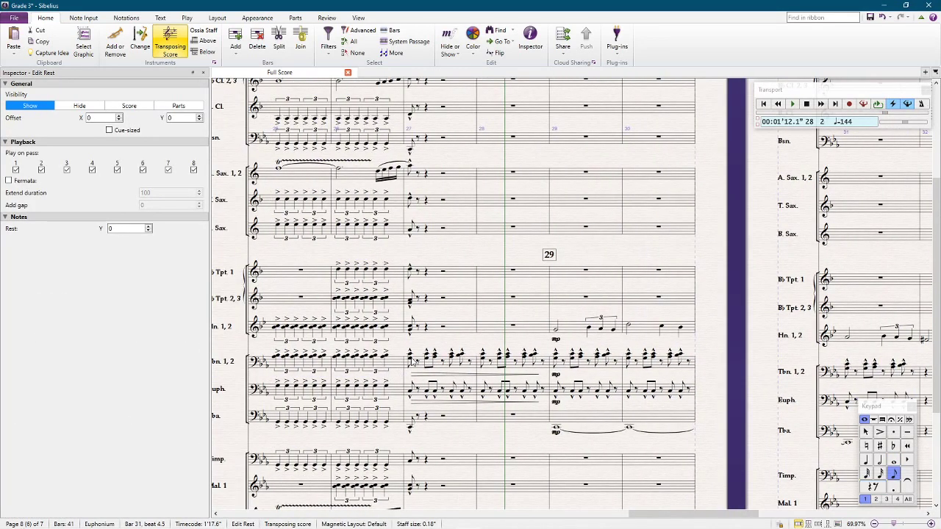
left_click(414, 361, "shift")
key("Delete")
key("Escape")
scroll(719, 342, "right", 1)
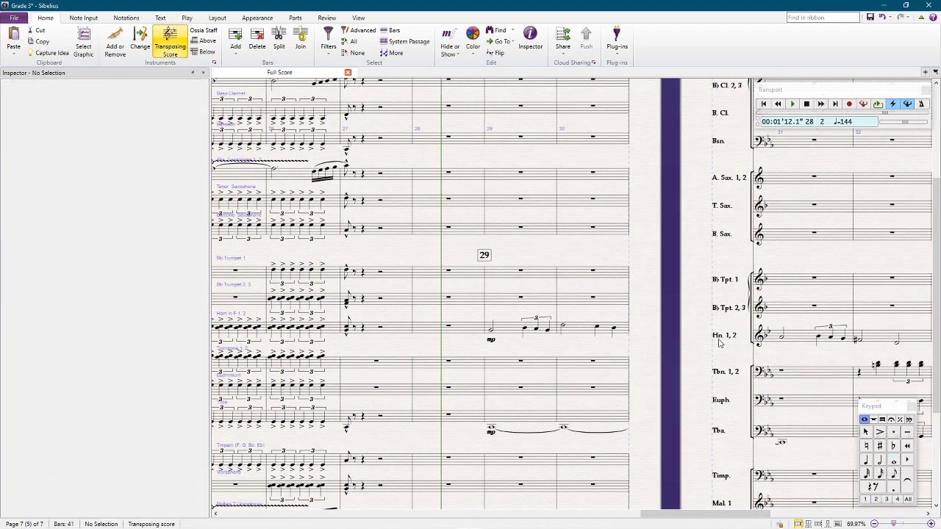
scroll(719, 343, "right", 1)
left_click(716, 380)
left_click(710, 408, "shift")
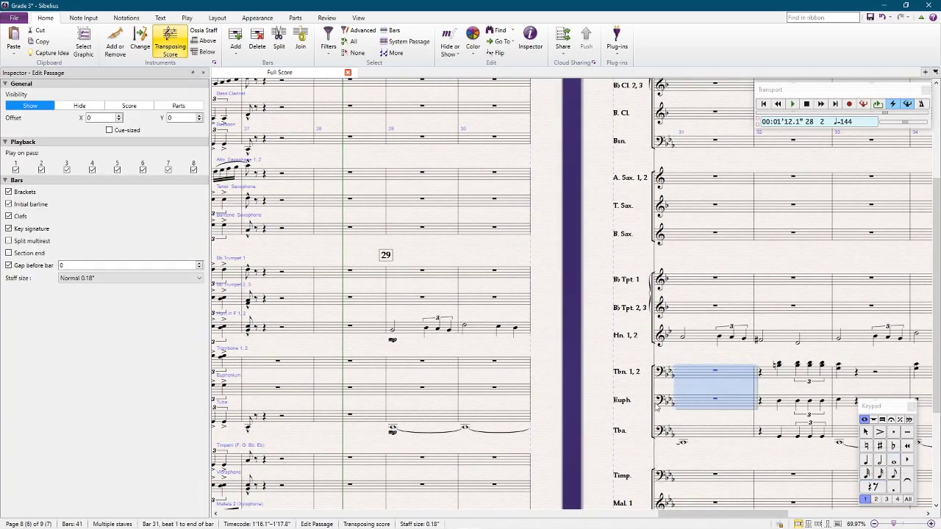
scroll(576, 381, "left", 1)
key("Escape")
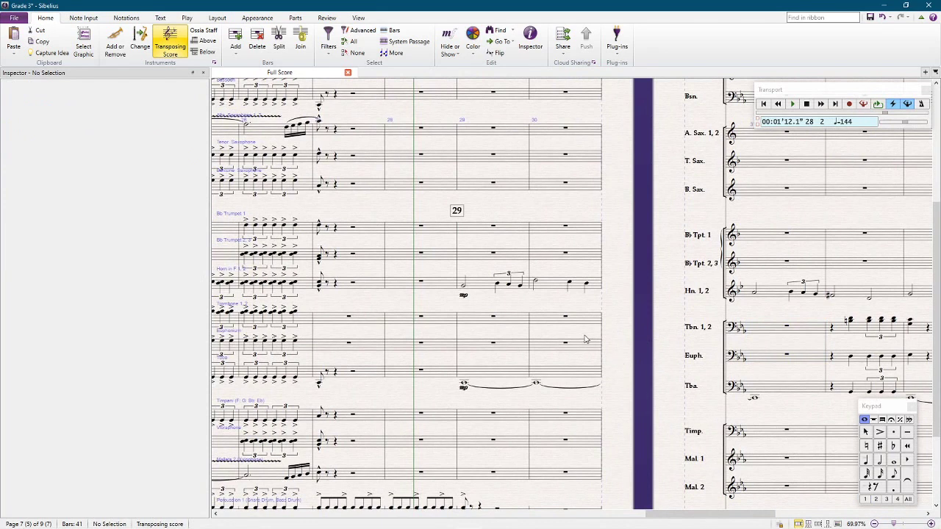
Paste the copied two-bar Trombone passage into bars 27–28 of the Trombone and Euphonium parts
left_click(334, 321)
key("ctrl+shift+Right")
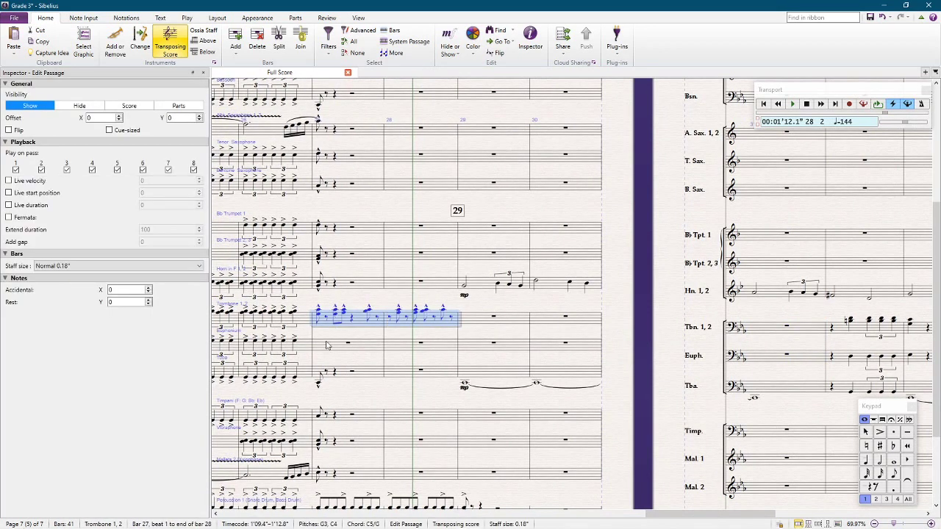
left_click(324, 349, "shift")
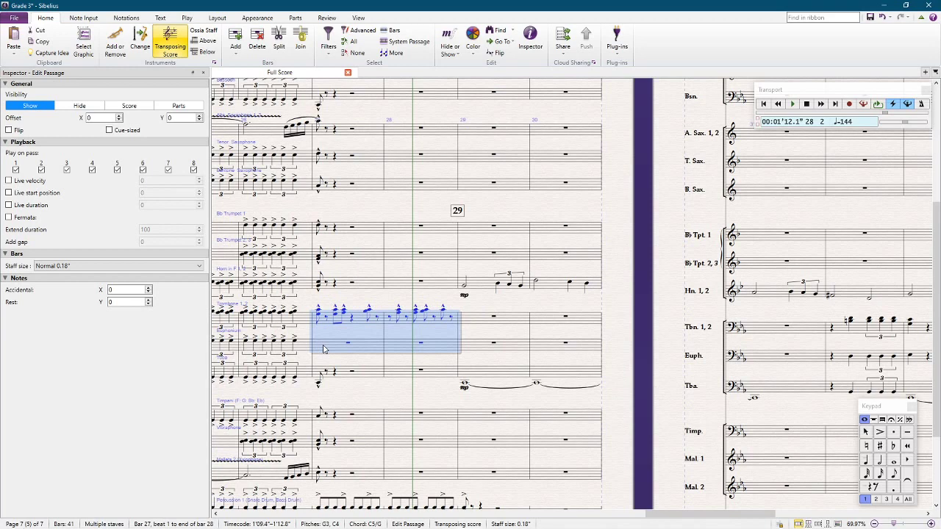
Reduce the Trombone and Euphonium chords in bars 27–28 to single notes, keeping only the upper note of each chord
left_click(328, 43)
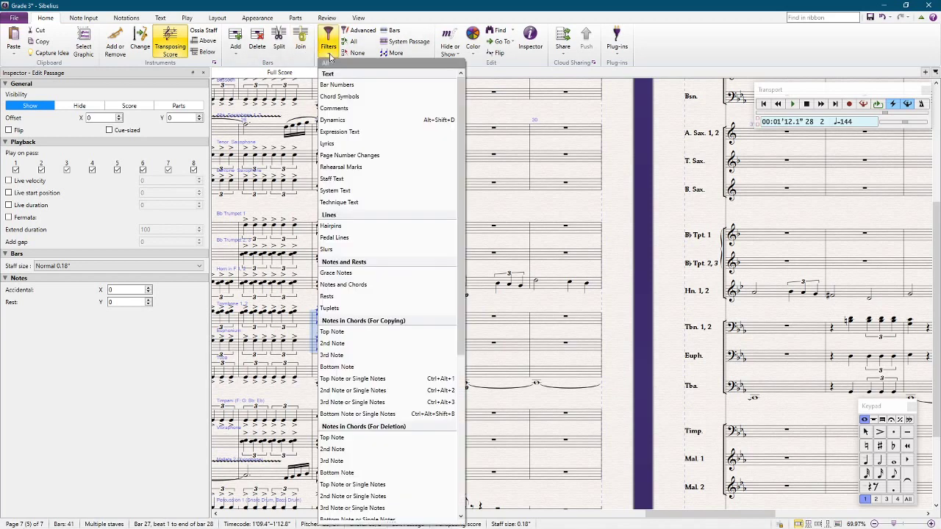
left_click(343, 344)
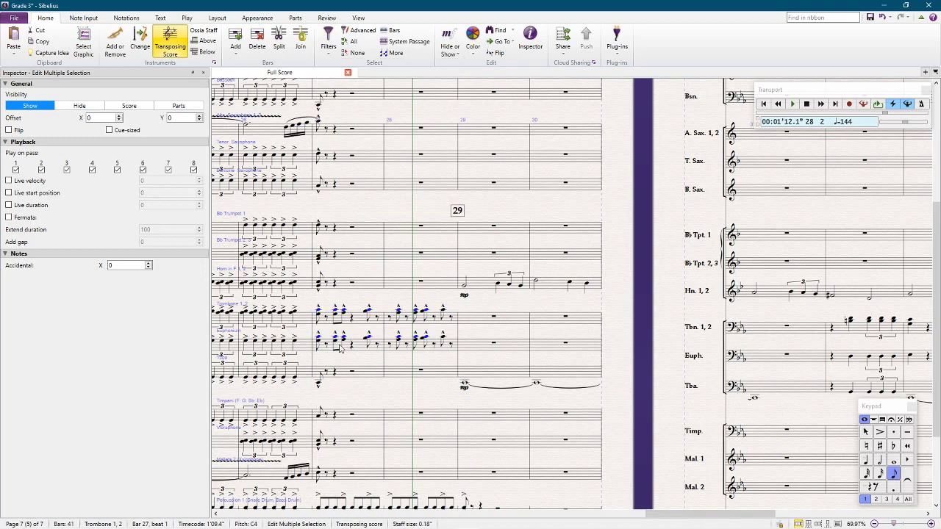
key("ctrl+z")
left_click(331, 45)
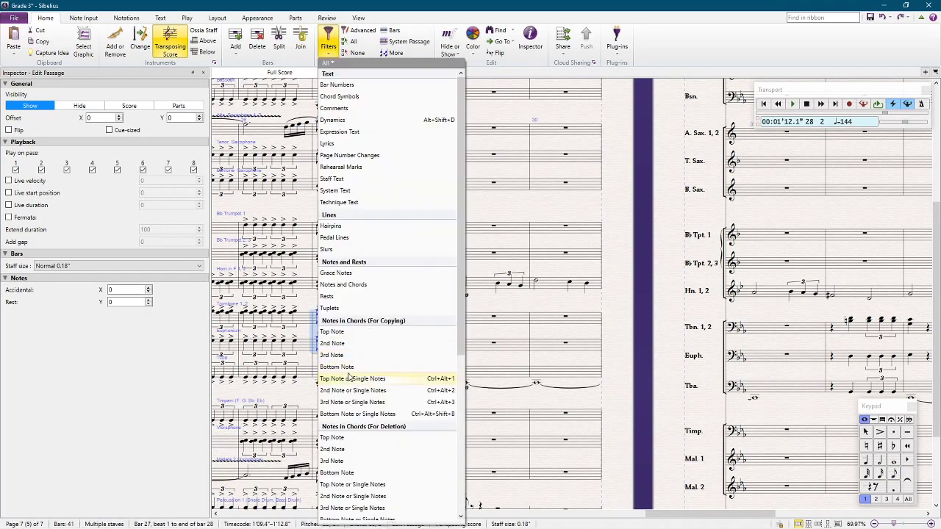
left_click(351, 343)
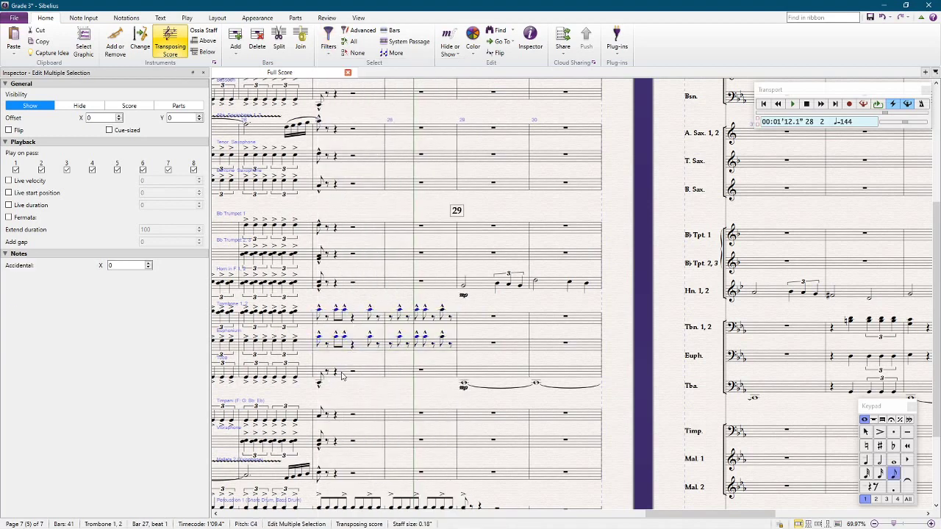
key("Escape")
Transpose the Euphonium line in bars 27–28 down an octave and repeat the Trombone and Euphonium lines into bars 29–30
left_click(447, 349)
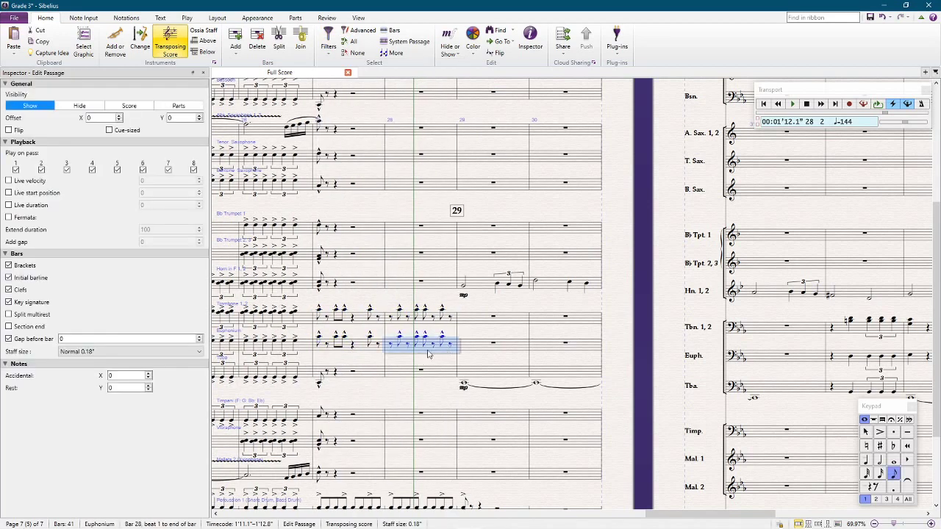
left_click(360, 350, "shift")
key("Up")
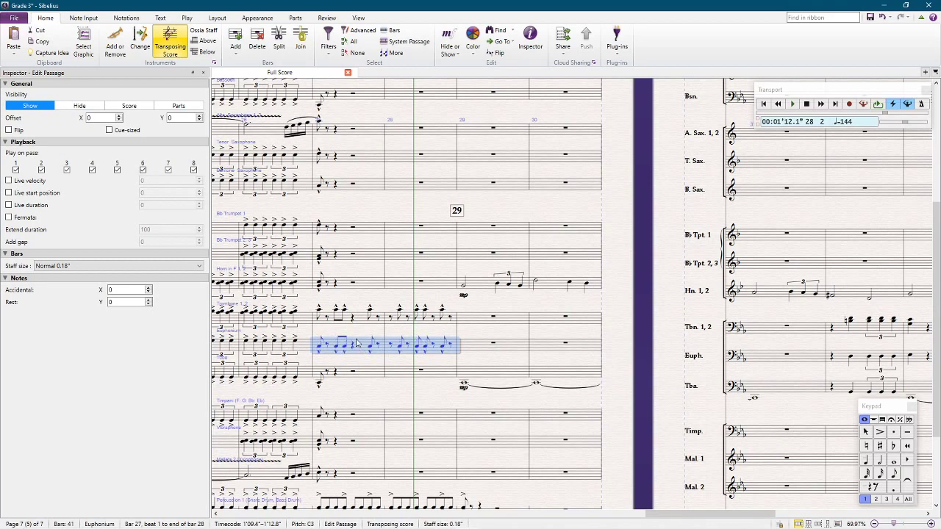
left_click(359, 317, "shift")
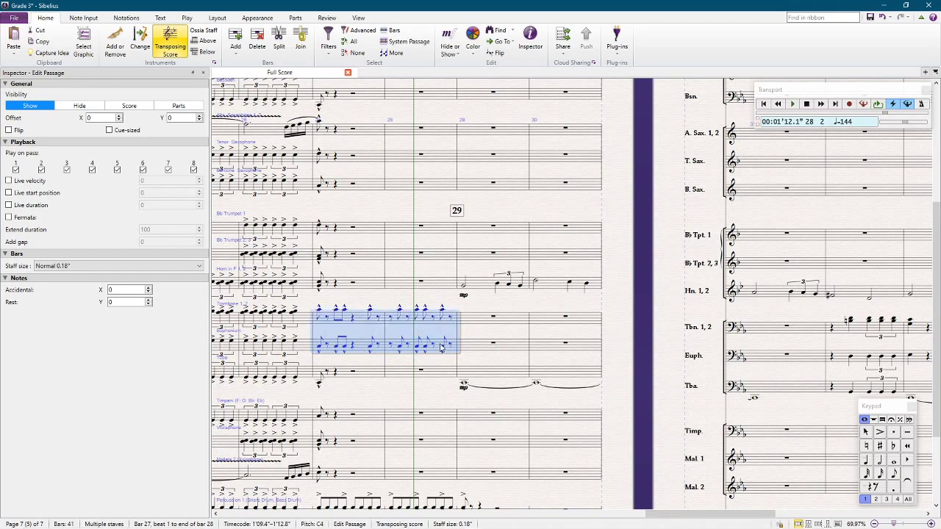
key("r")
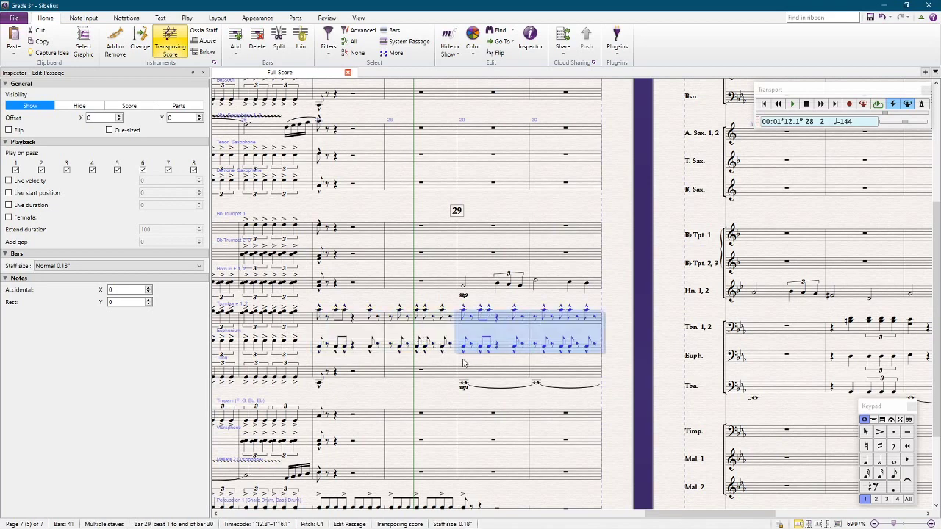
Copy bar 29 of the Trombone and Euphonium into bar 31 and highlight the Trombone's bar 31
key("Escape")
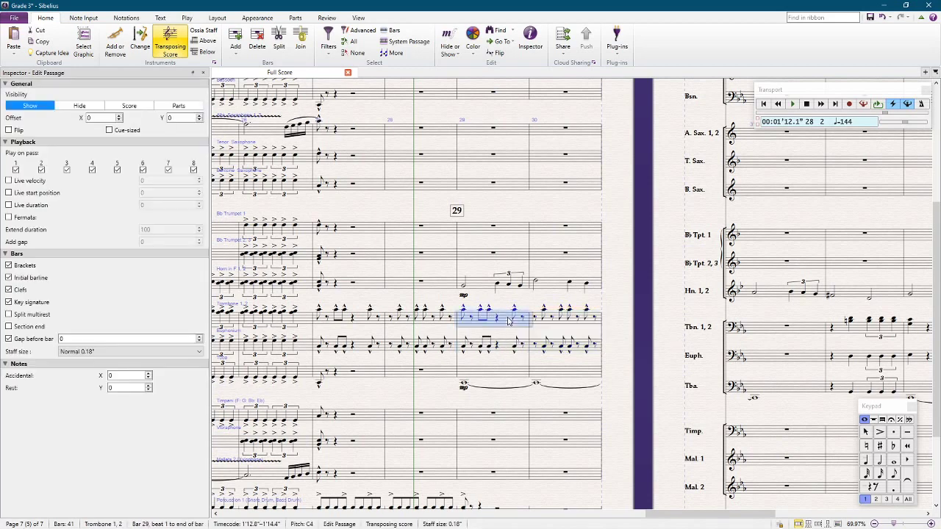
left_click(508, 320)
left_click(507, 347, "shift")
left_click(769, 332)
left_click(772, 357, "shift")
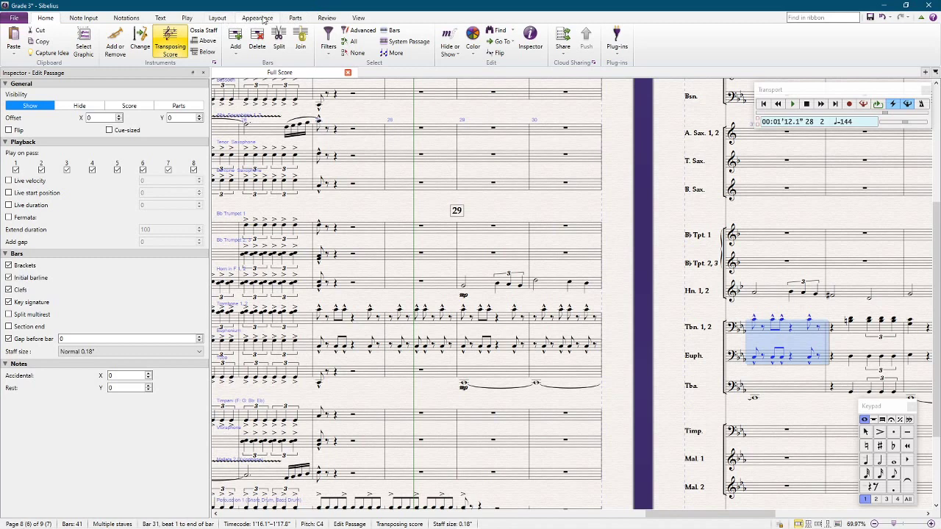
left_click(326, 17)
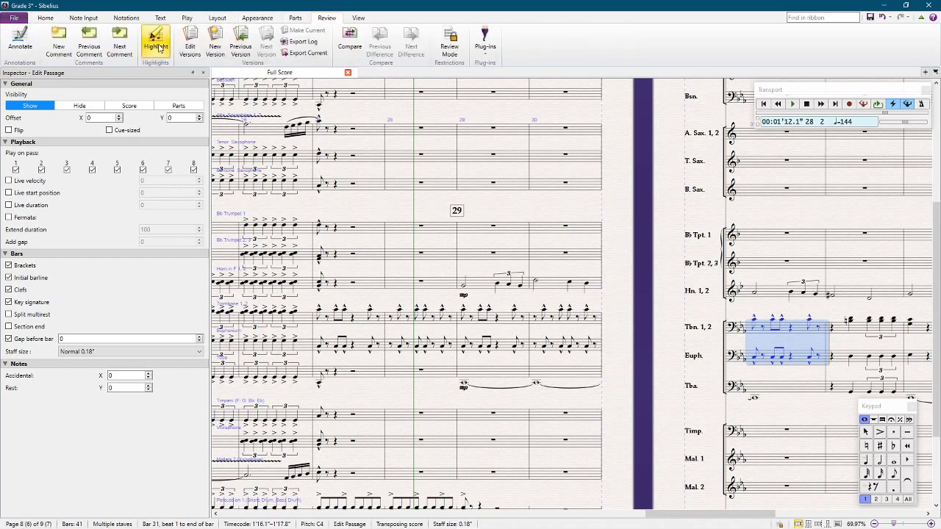
left_click(158, 48)
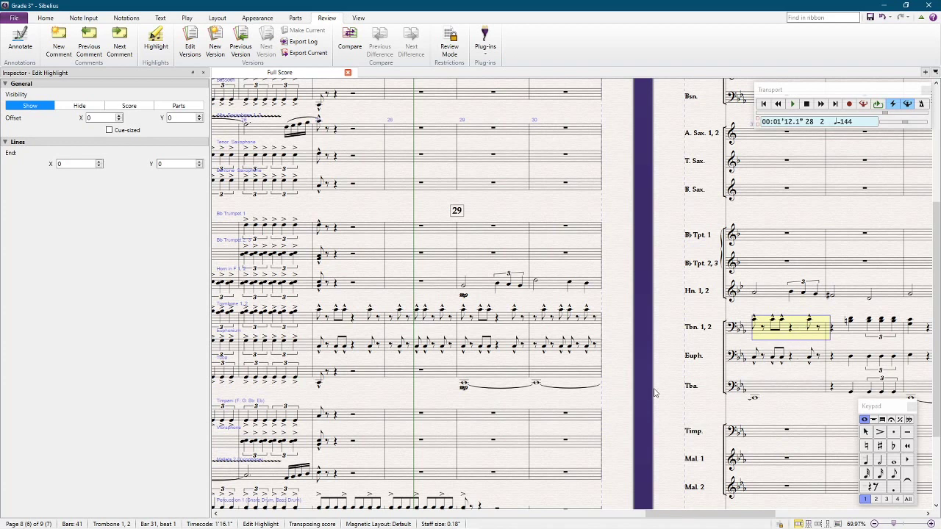
Add hairpins beneath the Trombone and Euphonium parts across bars 27–28
left_click(372, 324)
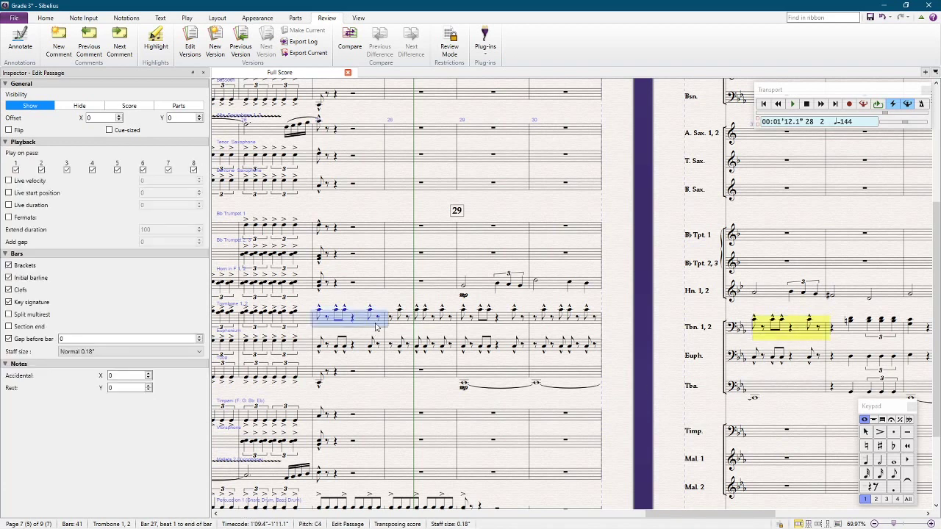
left_click(453, 353, "shift")
key("h")
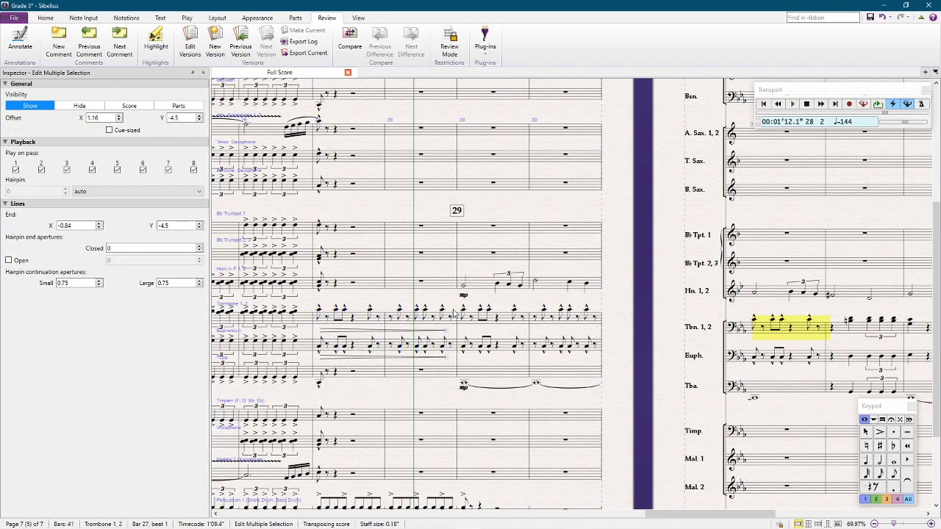
Copy the Horn's mp dynamic in bar 29 to the Trombone and Euphonium parts, and save the score
left_click(464, 296)
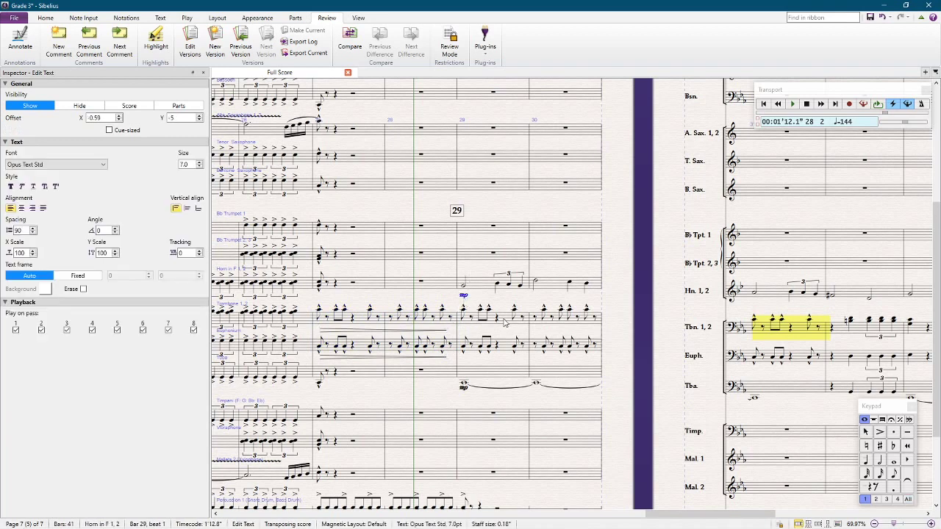
left_click(505, 324)
left_click(506, 353, "shift")
key("ctrl+v")
key("ctrl+s")
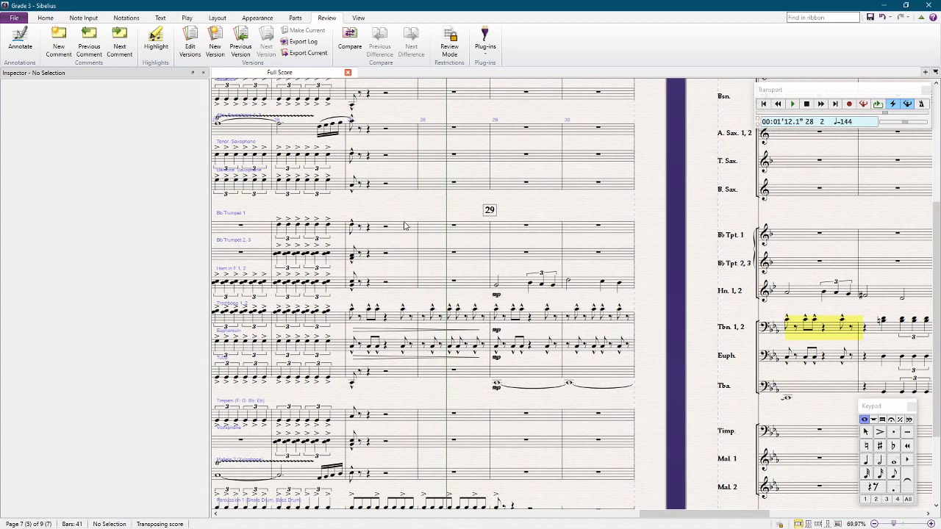
Play back the score from bar 27 into bar 29
left_click(405, 227)
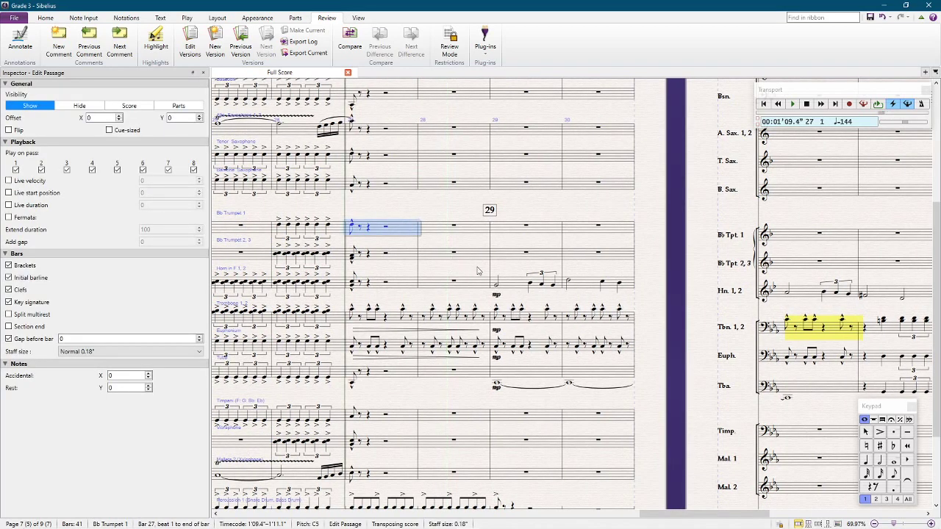
key("Escape")
key("space")
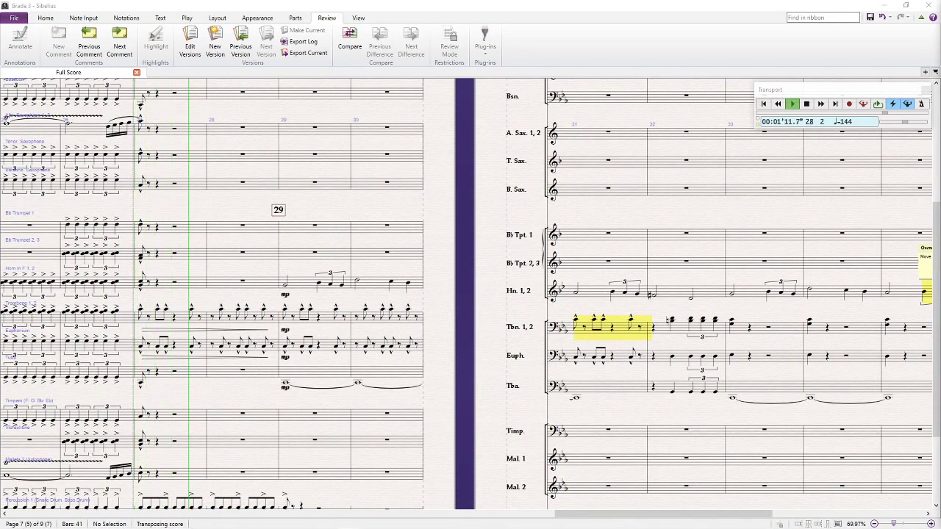
key("space")
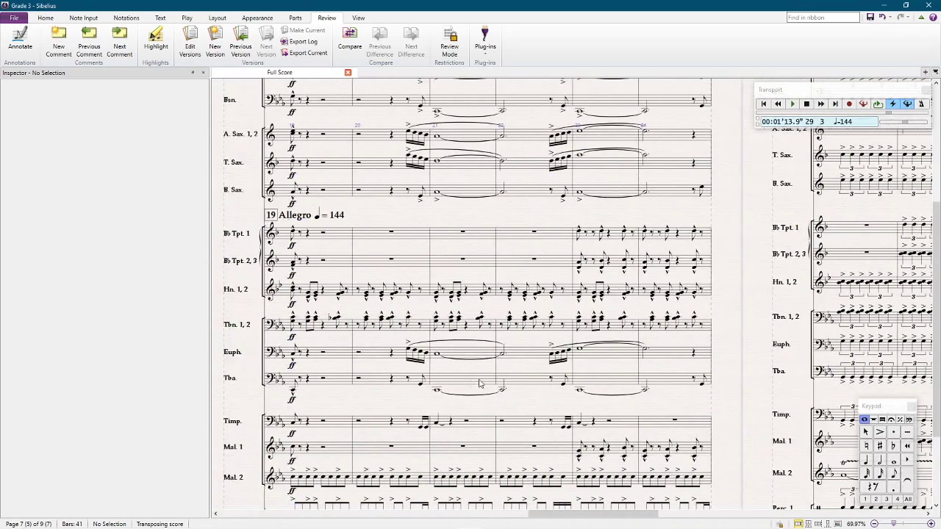
Replace the Trombone's single notes in bars 27–28 with the chords copied from bars 21–22
left_click_drag(474, 329, 560, 326)
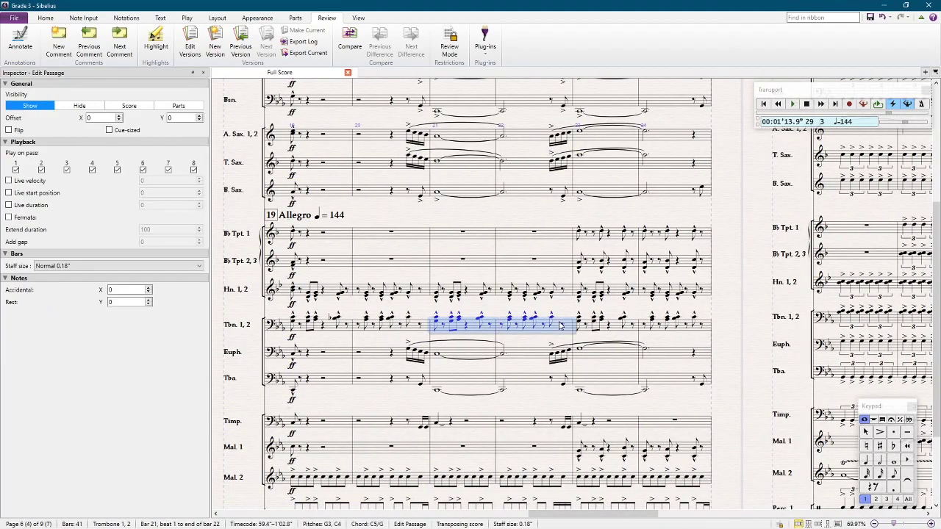
scroll(558, 328, "right", 10)
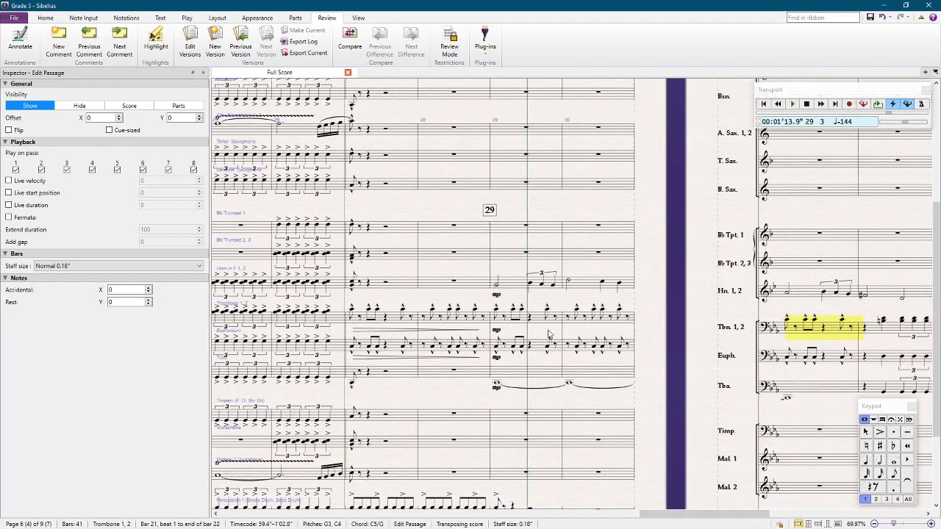
left_click(394, 318)
key("ctrl+shift+Right")
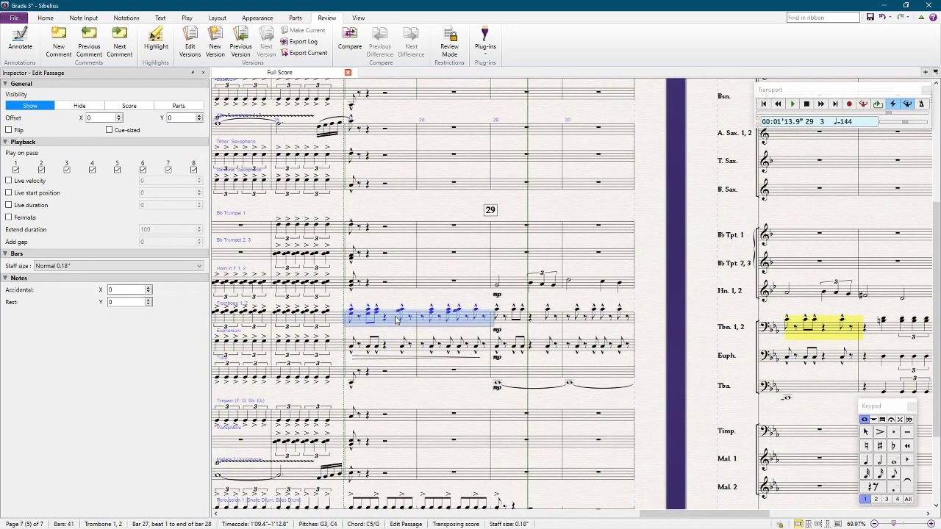
Repeat the Trombone chords into bars 29–30 and copy bar 29 into the Trombone's bar 31
key("r")
key("Escape")
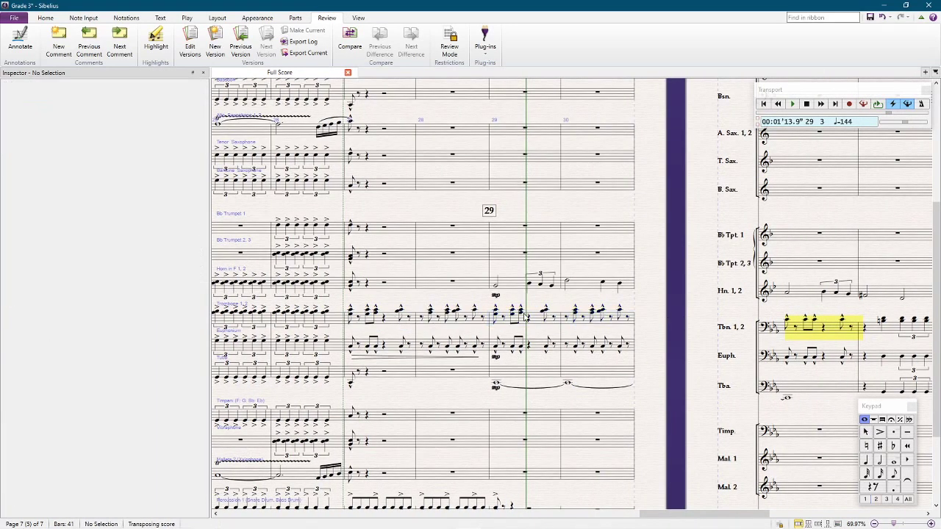
left_click(536, 320)
left_click(829, 330)
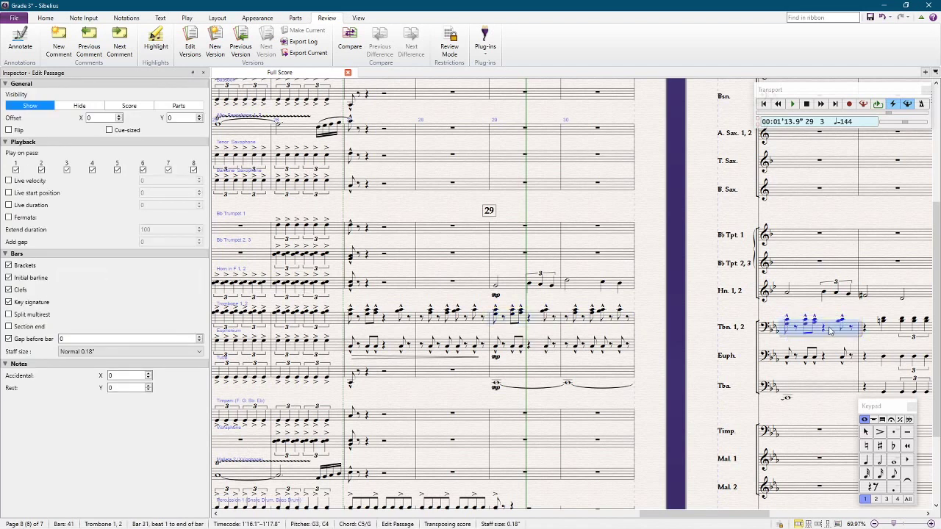
Copy the Euphonium's crescendo hairpin and bar 29 mp dynamic to the Trombone staff
left_click(385, 361)
left_click(497, 359, "ctrl")
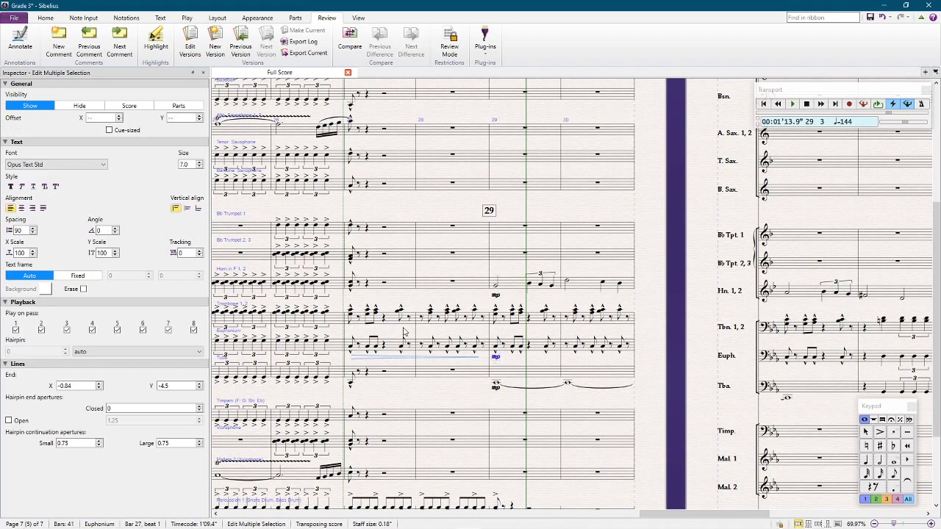
left_click(356, 321)
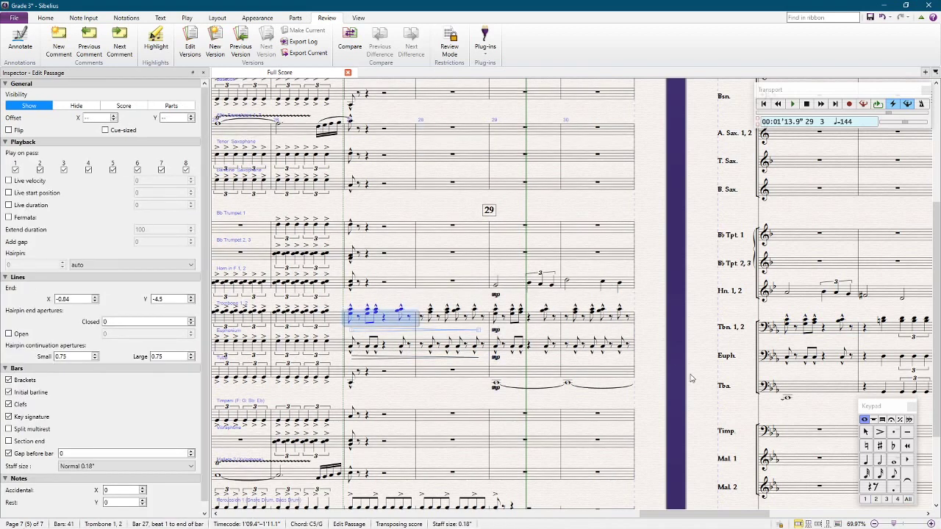
Play back the score from bar 27 into bar 33
key("p")
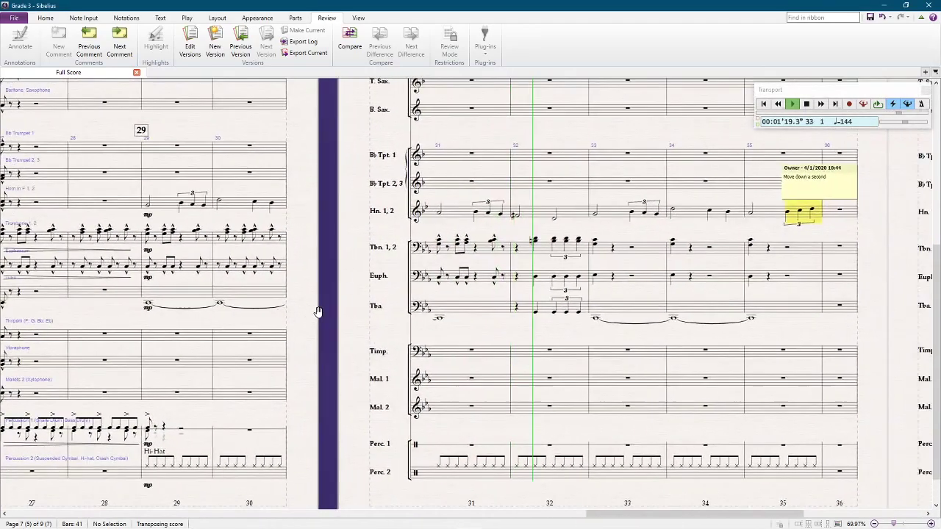
key("space")
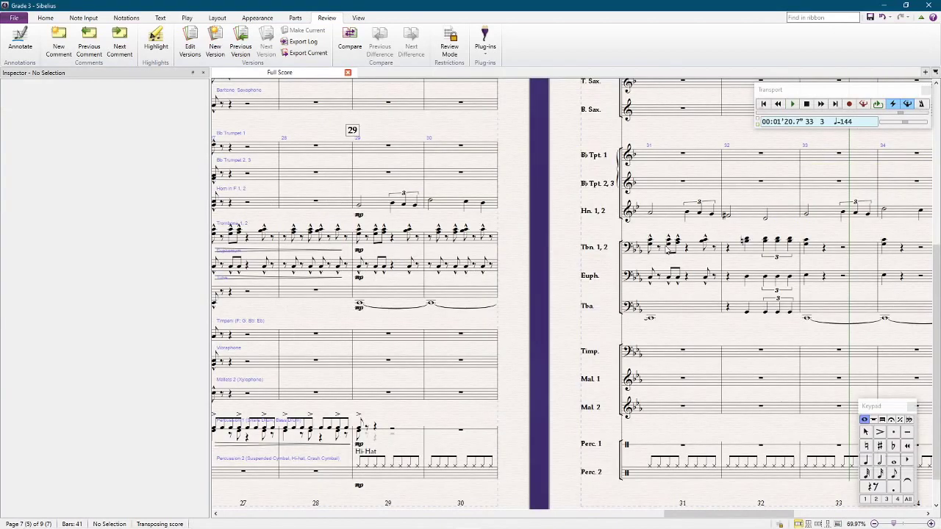
Clear the music in bar 32 of the Trombone, Euphonium and Tuba parts
left_click(757, 250)
left_click(756, 309, "shift")
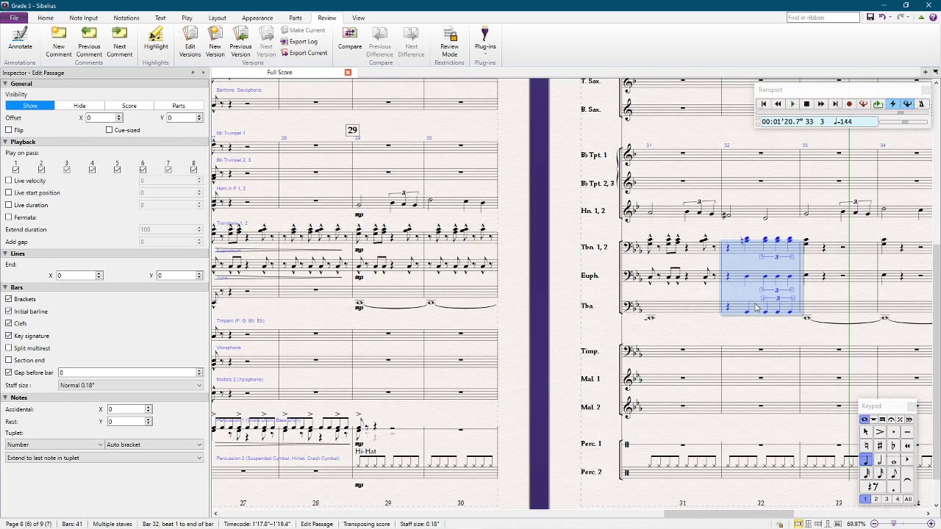
key("Delete")
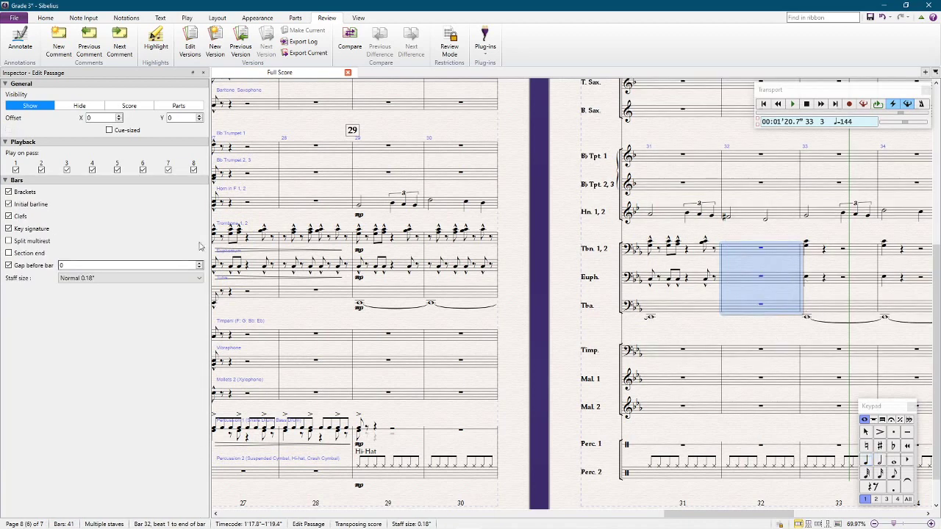
scroll(367, 232, "left", 2)
left_click(343, 213)
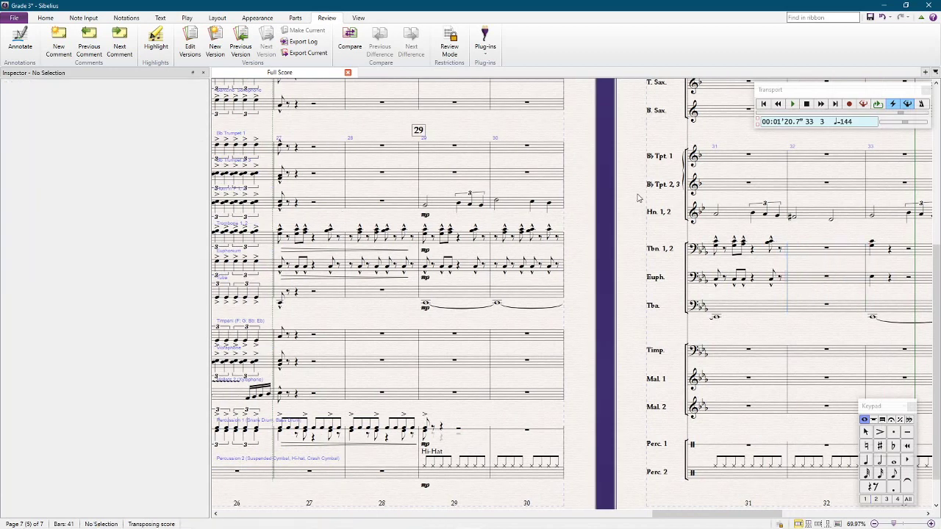
left_click(322, 240)
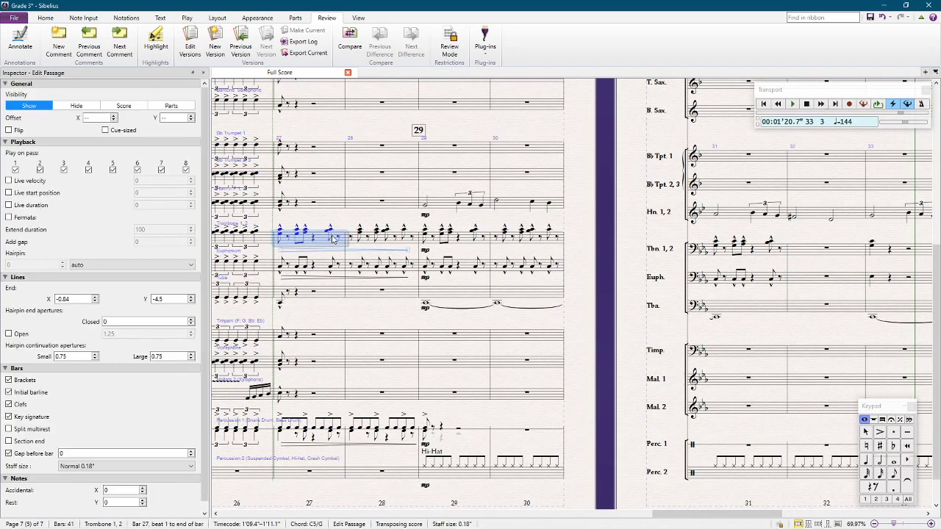
scroll(334, 240, "right", 4)
scroll(450, 230, "down", 1)
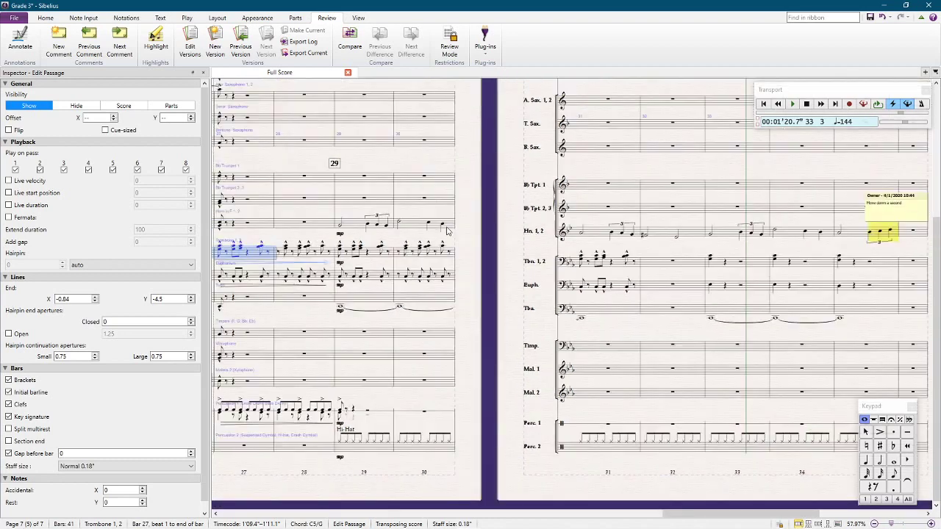
key("Escape")
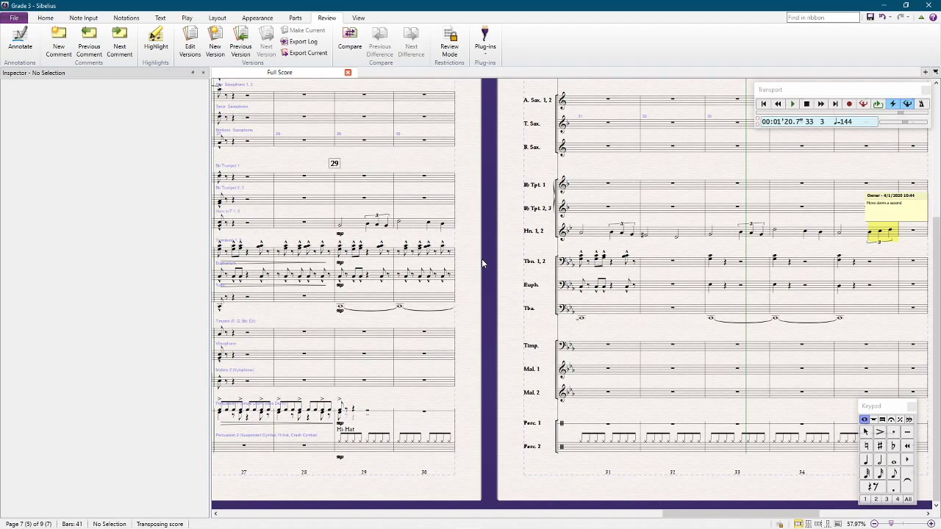
scroll(510, 250, "down", 3)
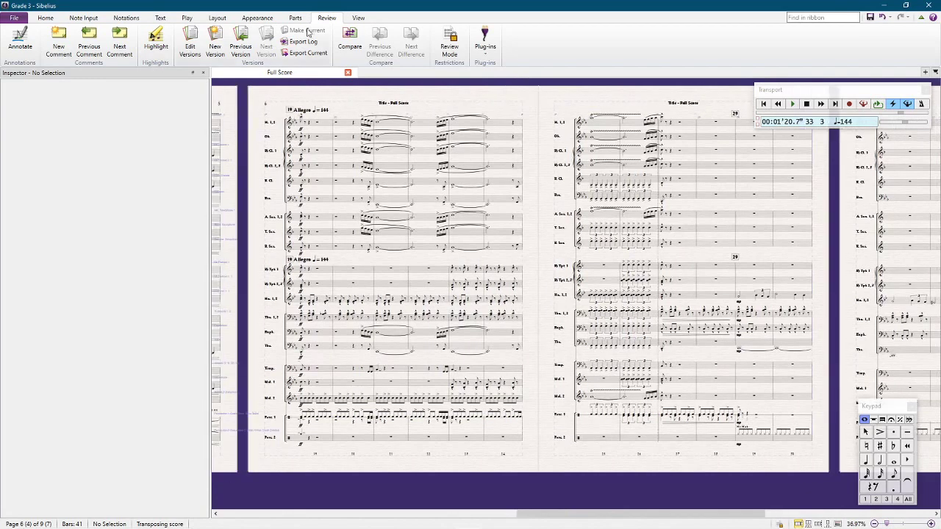
left_click(328, 123)
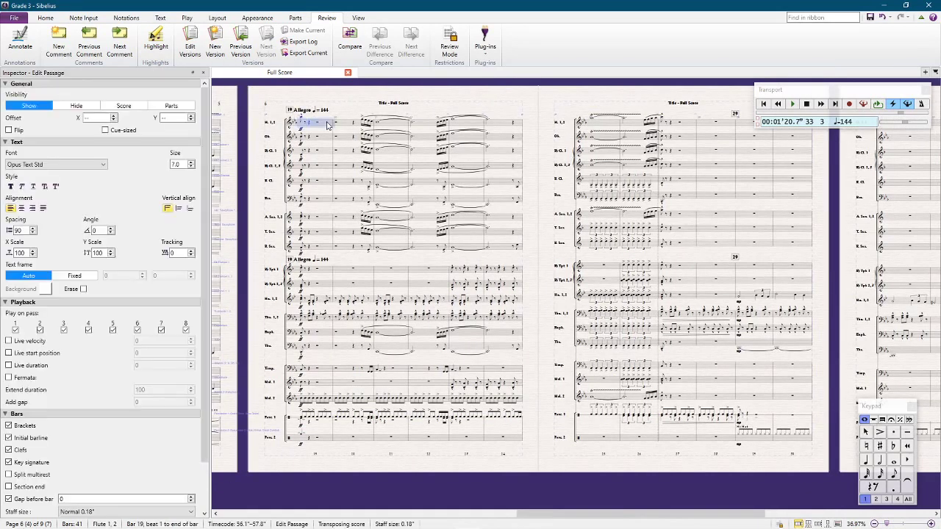
left_click(645, 446)
left_click(647, 442)
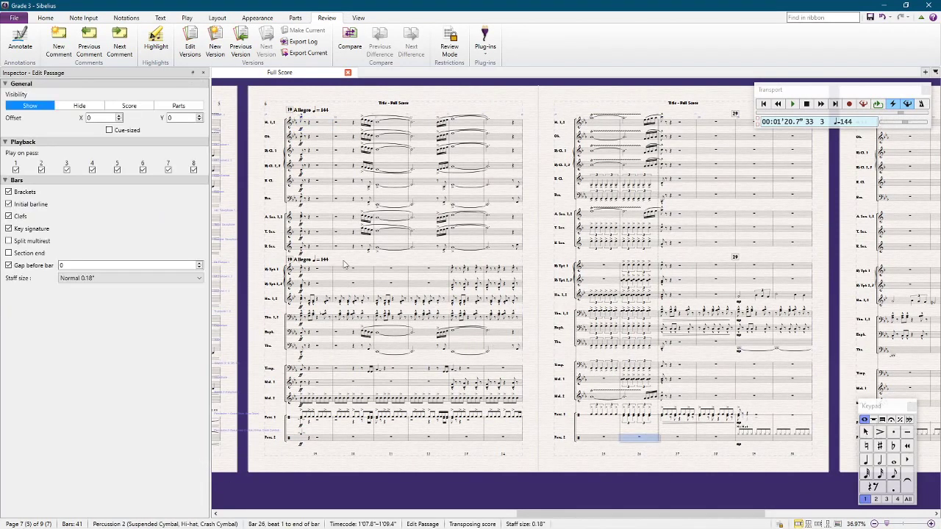
key("Escape")
left_click(326, 125)
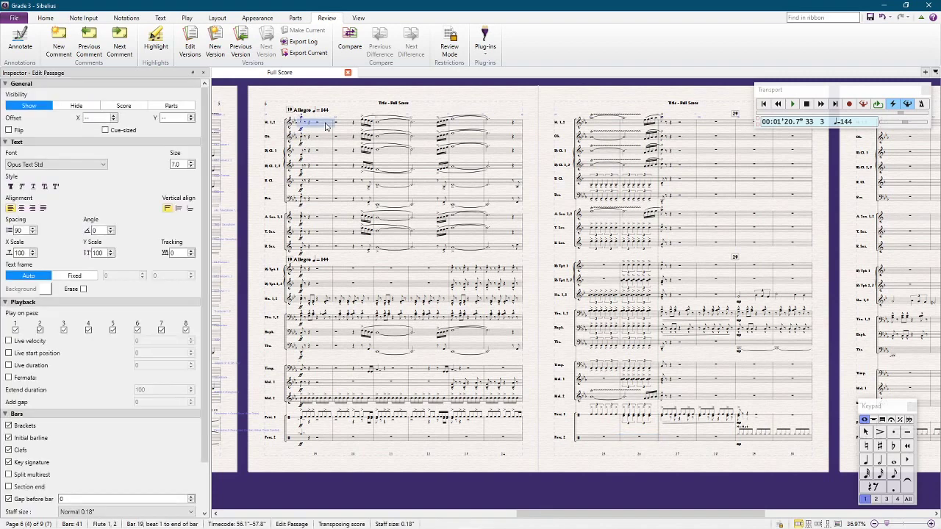
left_click(645, 439, "shift")
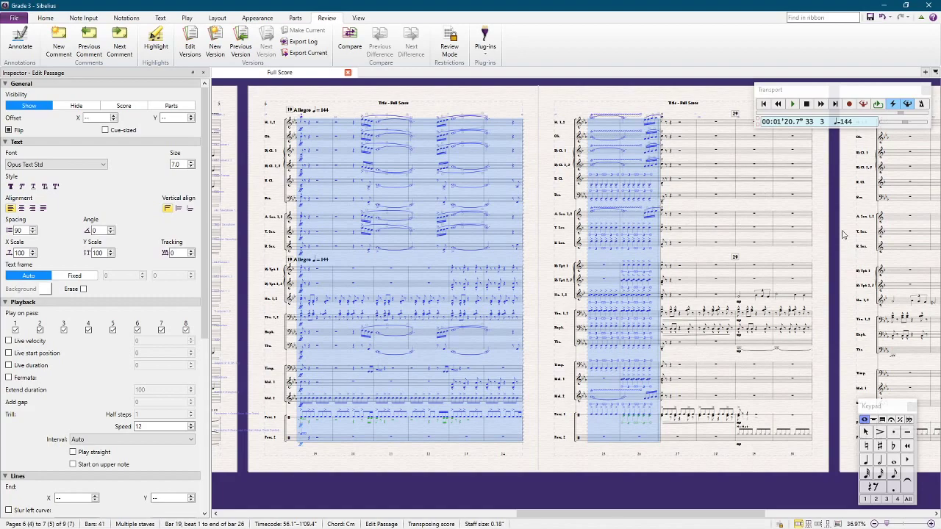
left_click_drag(812, 231, 487, 193)
scroll(449, 235, "up", 1)
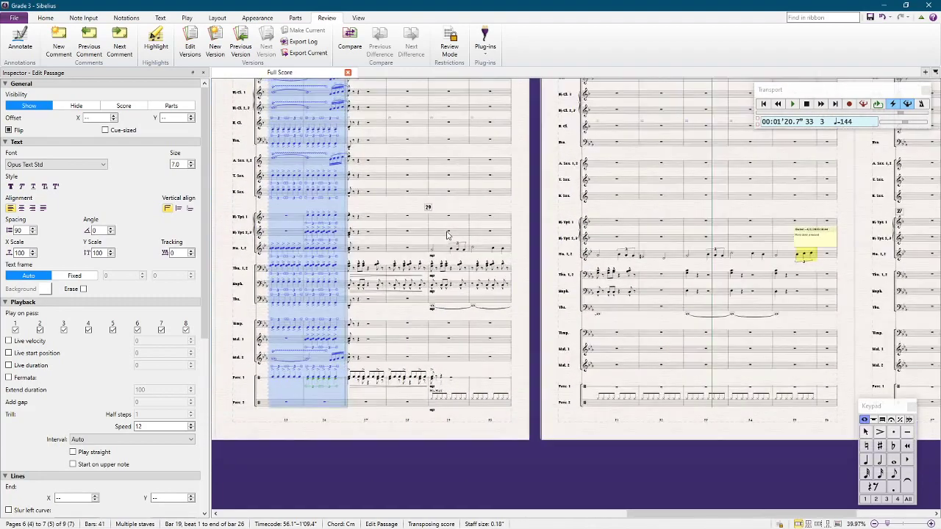
scroll(449, 235, "up", 3)
key("Escape")
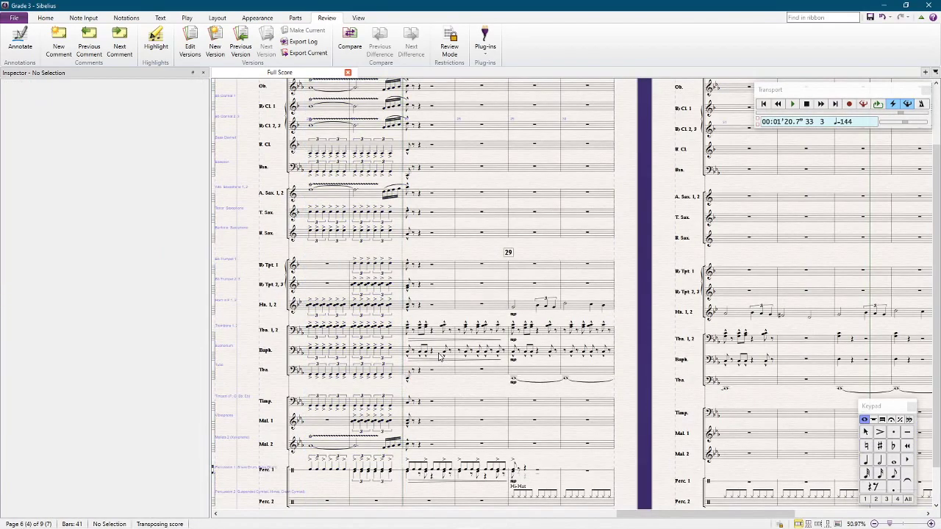
Select bar 27 in the Euphonium part
left_click(440, 358)
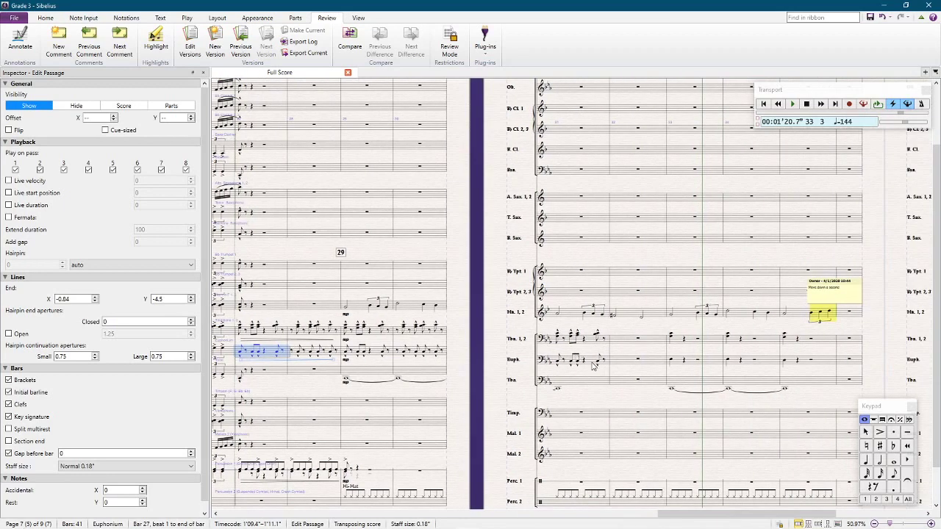
left_click(594, 365, "shift")
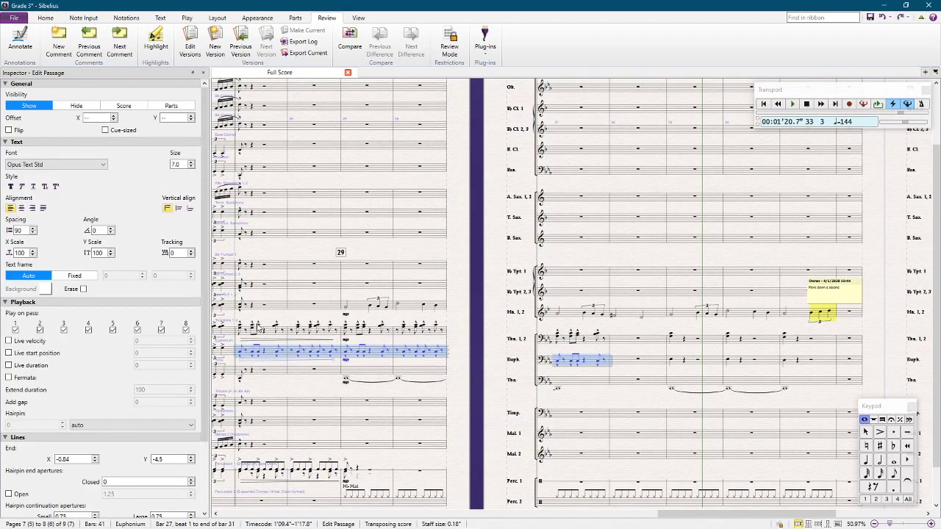
left_click(275, 130)
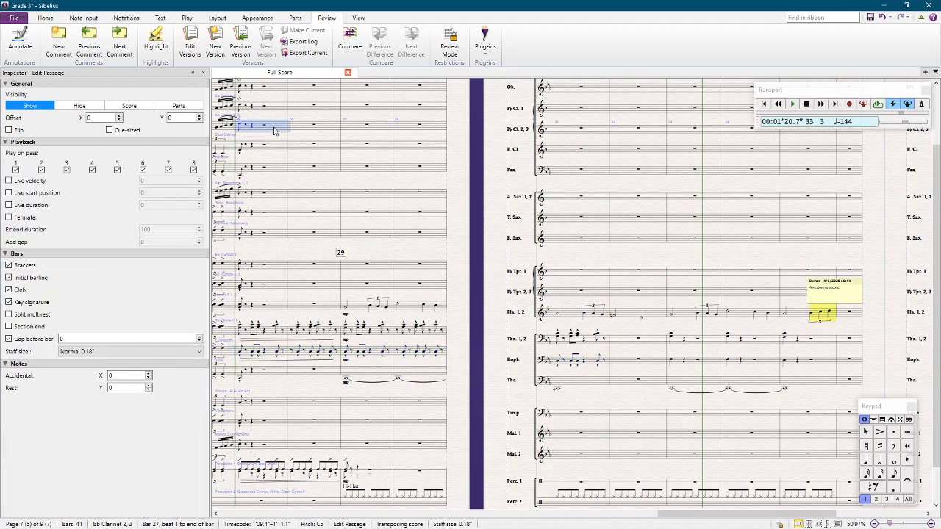
left_click(254, 353)
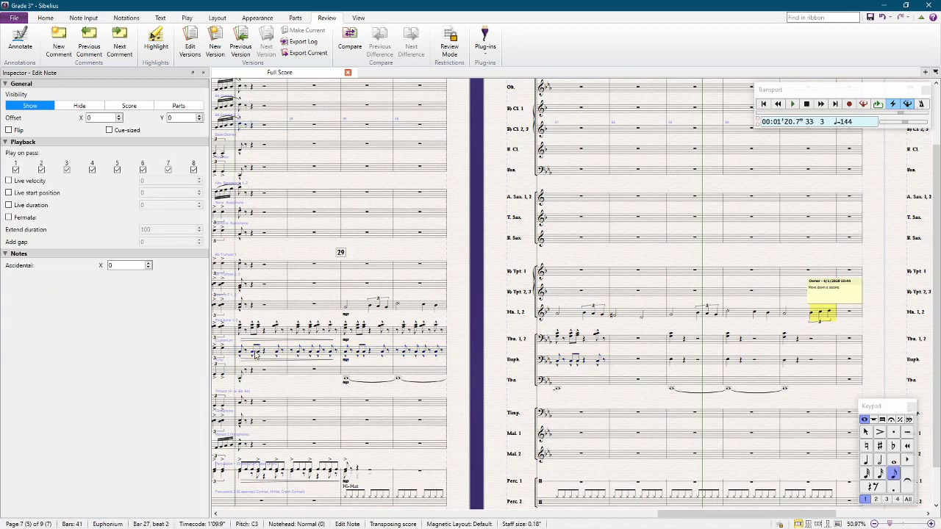
left_click(607, 361, "shift")
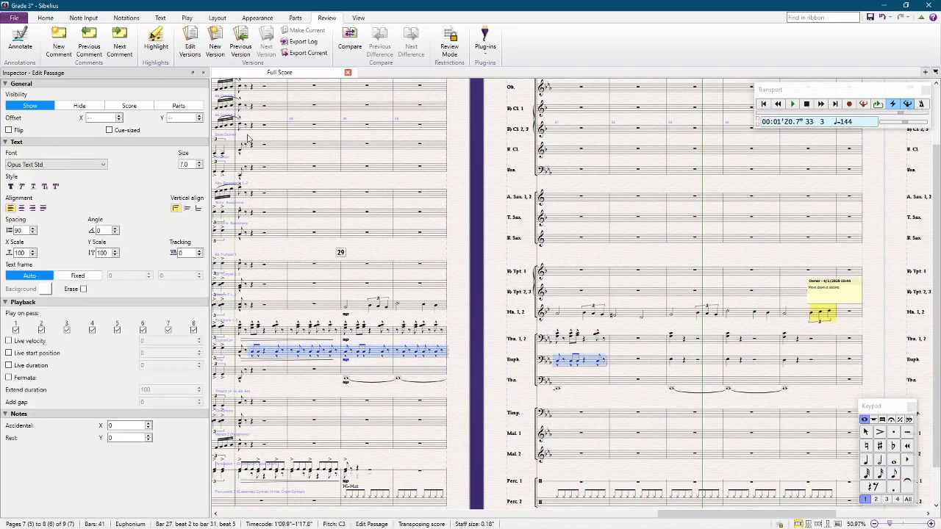
Copy the Trombone 1, 2 passage from bar 27 beat 2 through bar 31 into the Bb Clarinet 2, 3 staff
left_click(253, 329)
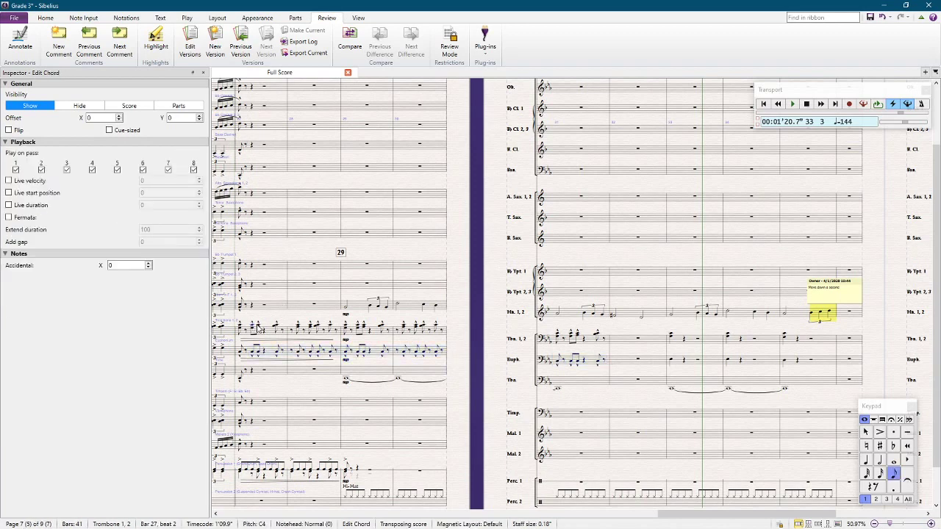
left_click(608, 342, "shift")
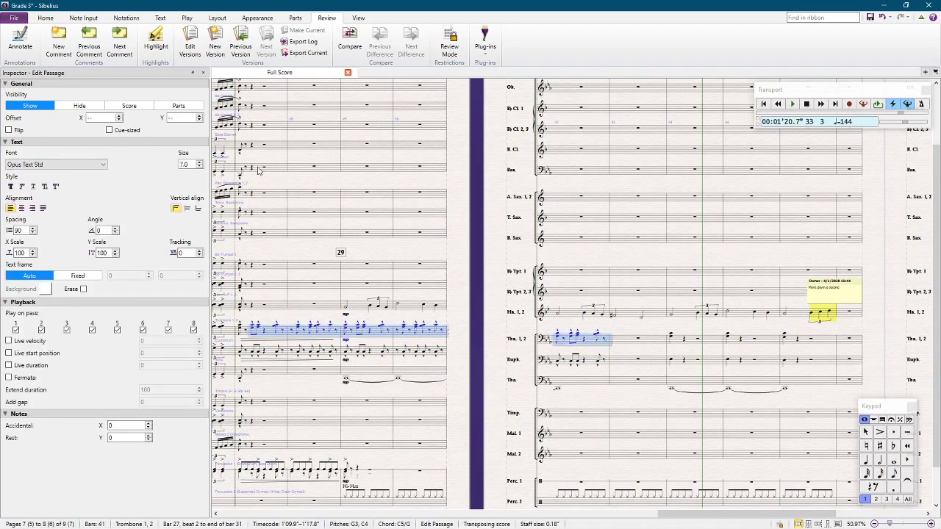
left_click(252, 130, "alt")
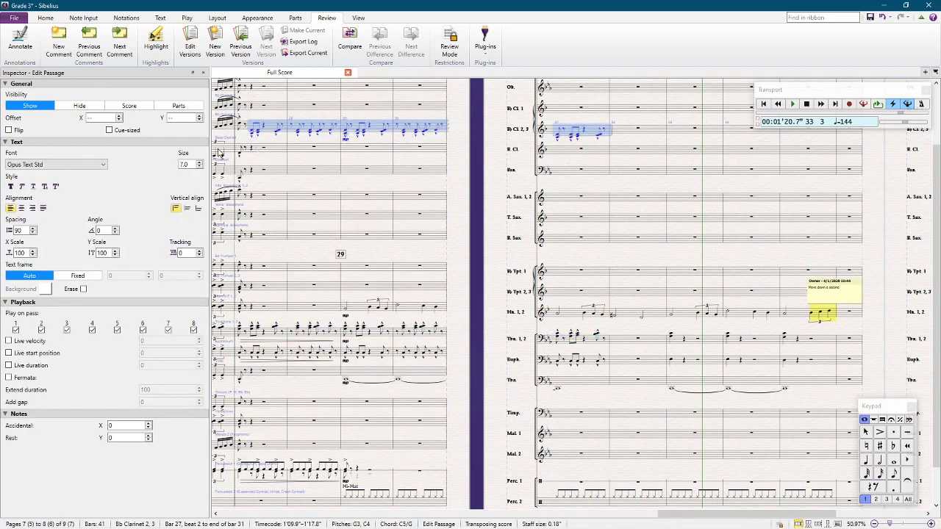
Add a hairpin under the Bb Clarinet 2, 3 passage from bar 27 beat 2 through bar 28
left_click(239, 127, "shift")
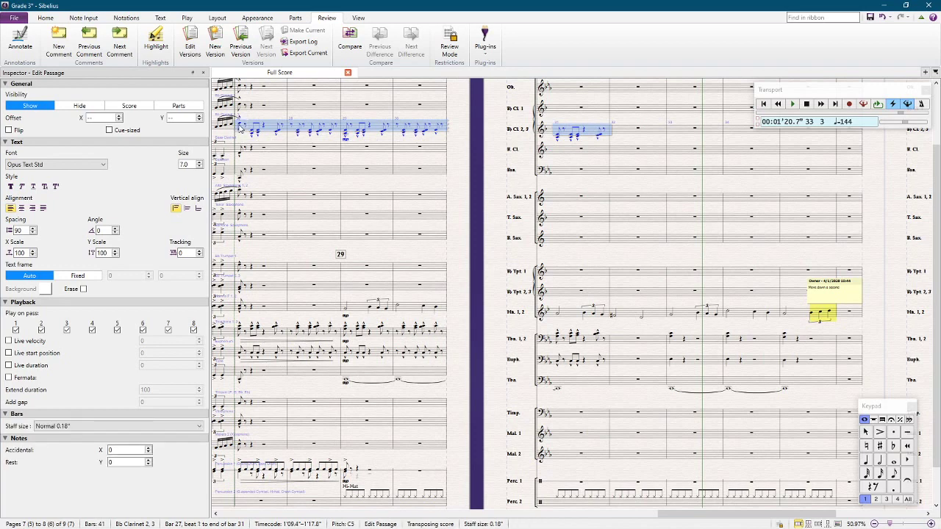
left_click(255, 131)
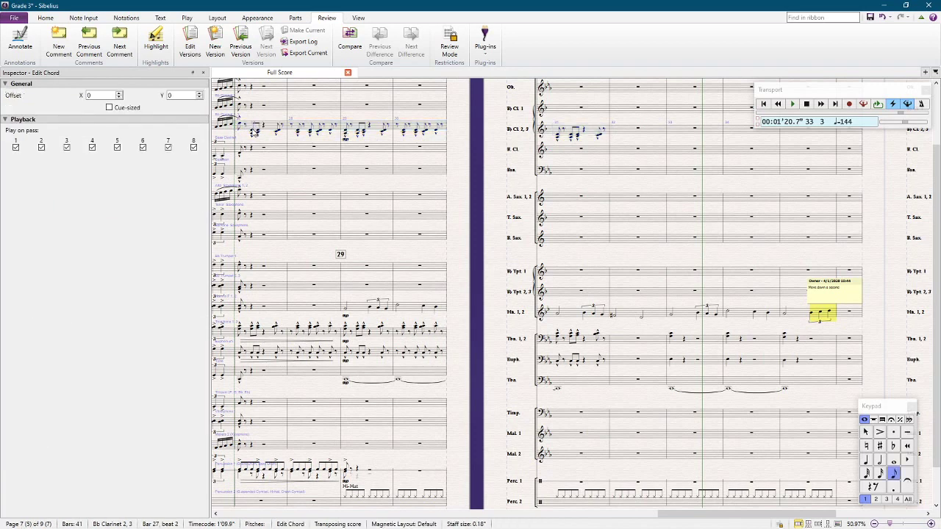
left_click(332, 133)
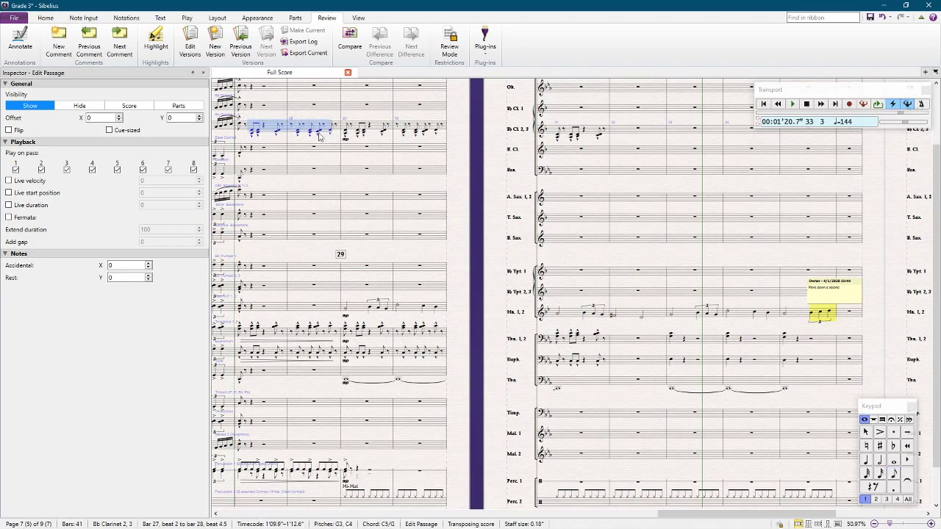
Copy the euphonium passage from bar 27 beat 2 through bar 31 into Bb Clarinet 1 and transpose it up an octave
left_click(272, 359)
left_click(594, 362, "shift")
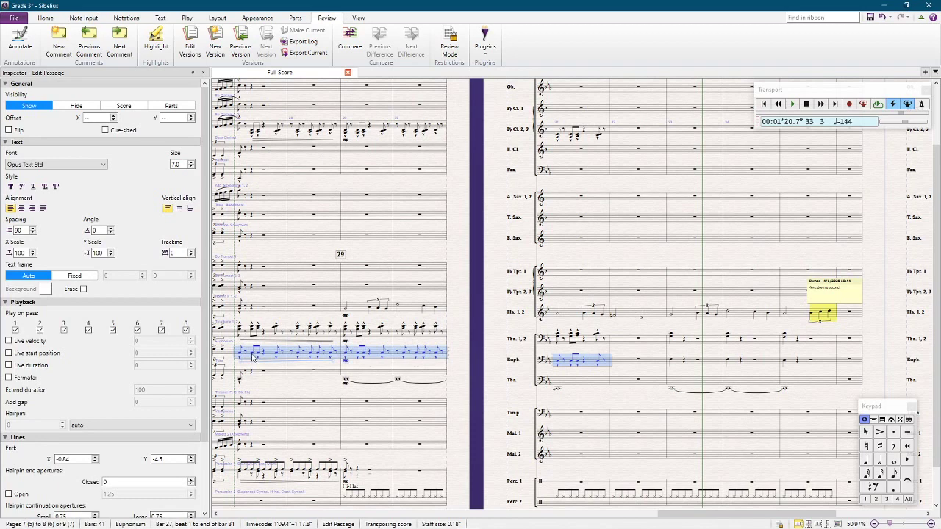
left_click(253, 358, "shift")
left_click(251, 110, "alt")
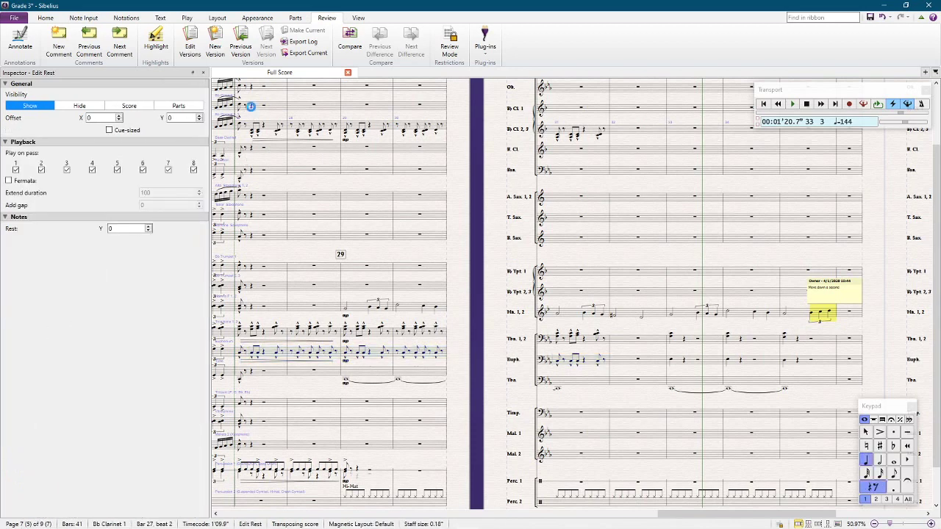
key("shift+t")
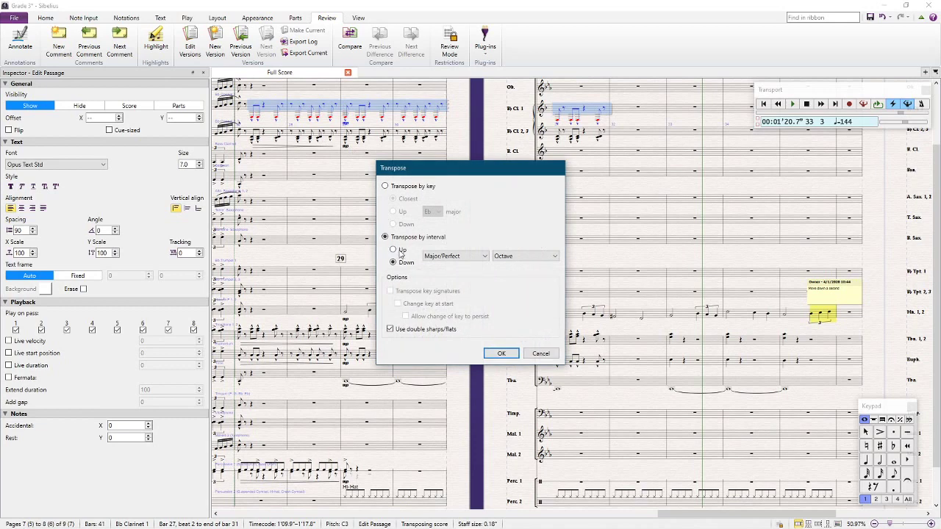
key("Return")
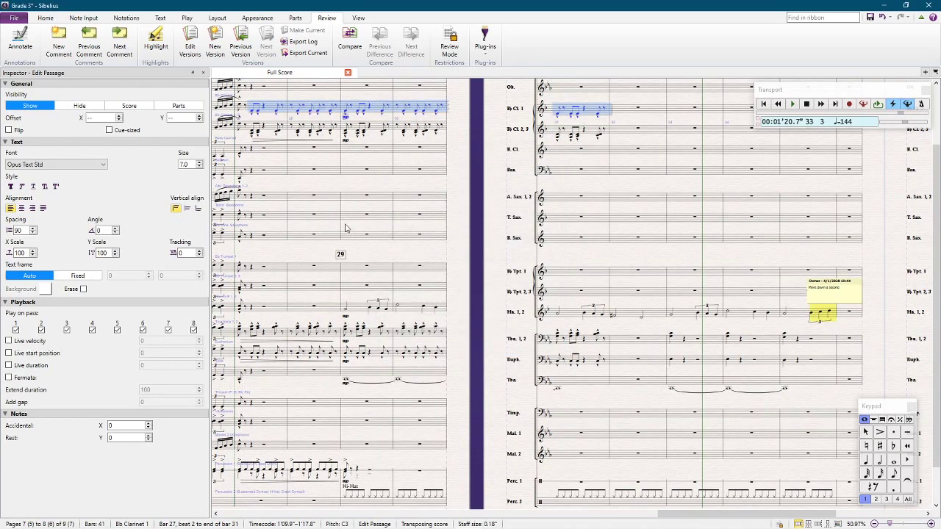
left_click(470, 176)
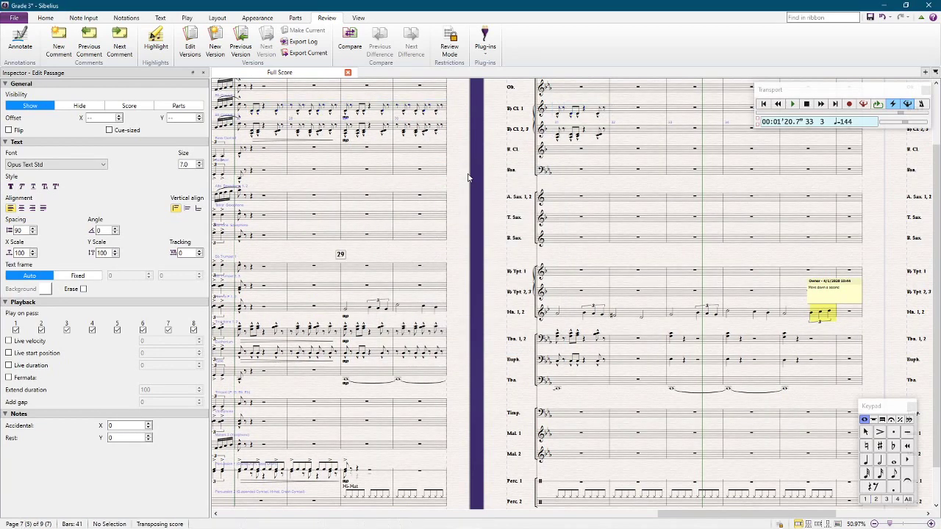
Copy the Bb Clarinet 2, 3 hairpin to bar 27 beat 2 of Bb Clarinet 1 and save the score
left_click(300, 145)
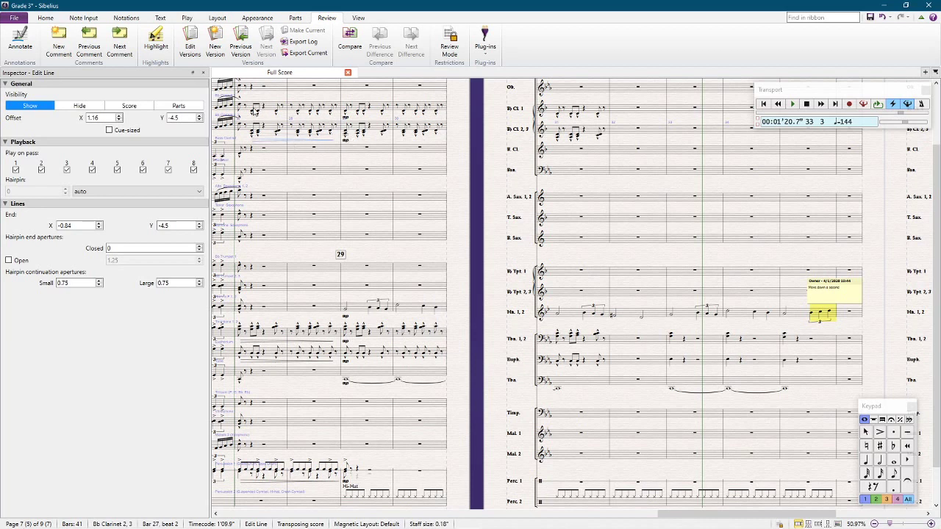
left_click(254, 116)
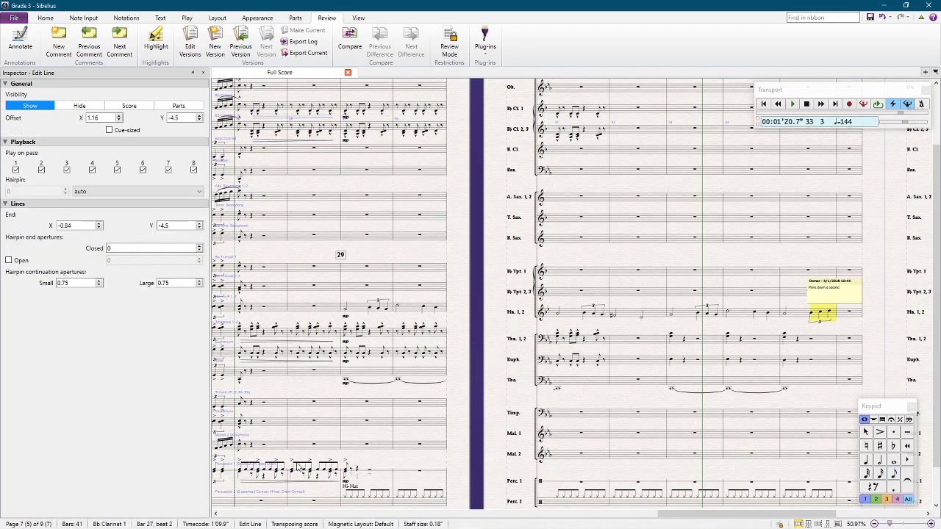
left_click(278, 391)
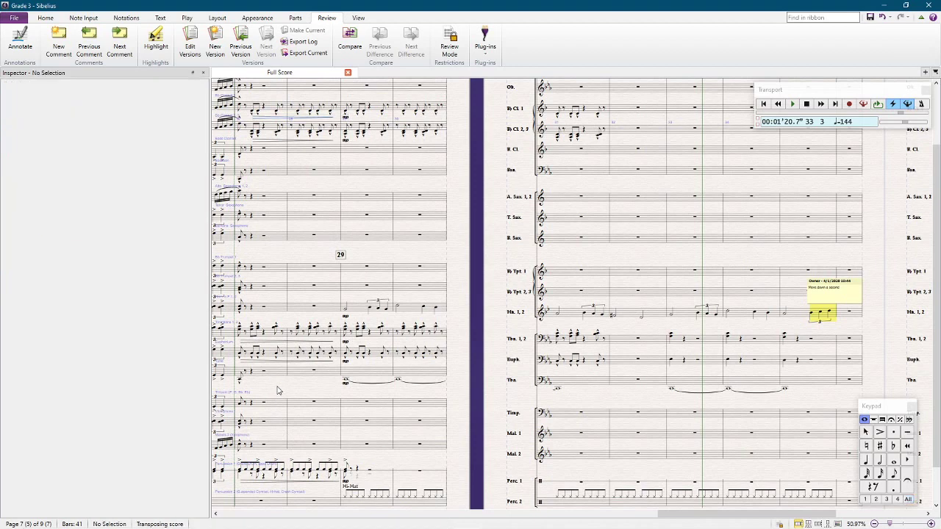
Copy the tuba passage in bars 29 to 35 into the bass clarinet staff and transpose it up an octave
left_click(367, 375)
left_click(800, 389, "shift")
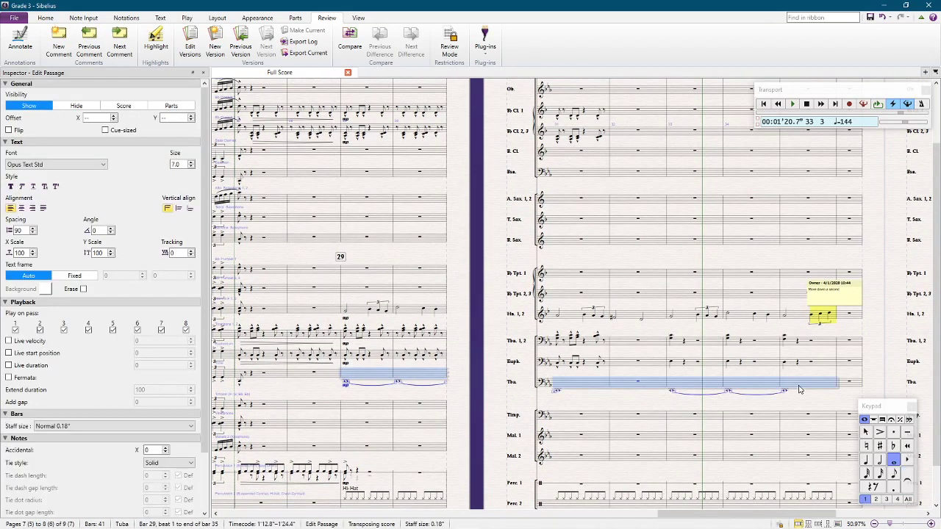
key("Delete")
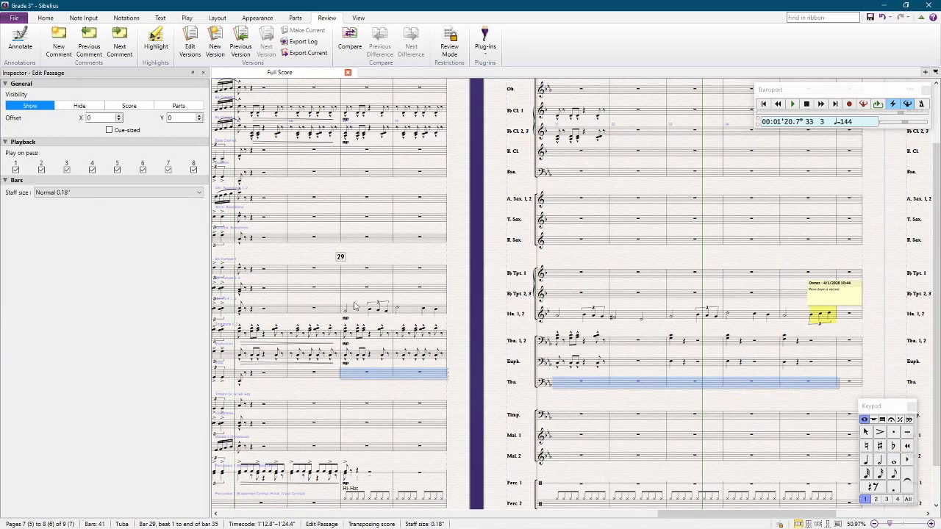
key("ctrl+z")
left_click(356, 154, "alt")
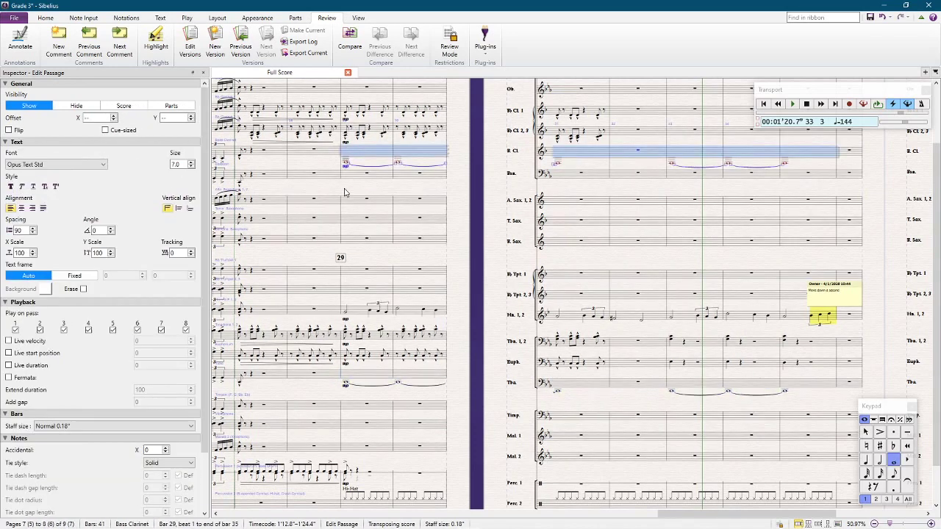
key("shift+t")
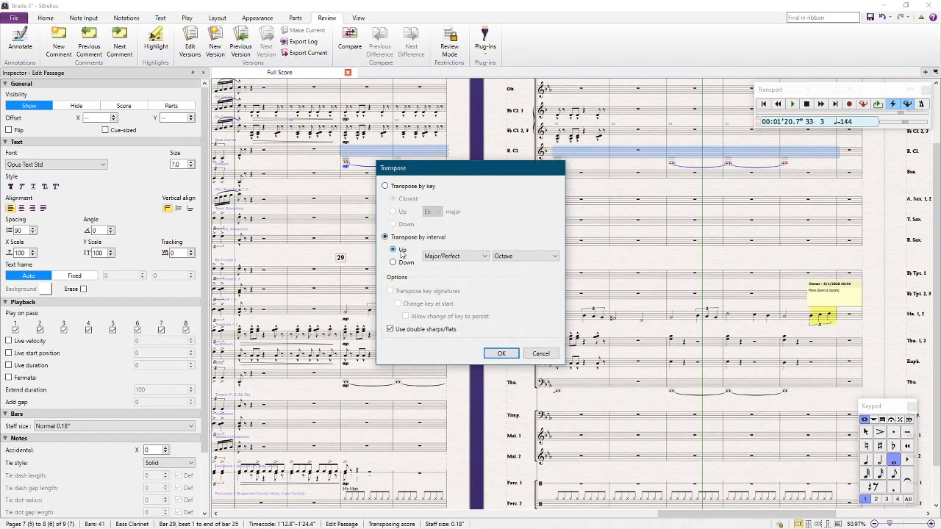
key("Return")
Play back the woodwind and horn staves from bar 25 to check the new scoring, and save the score
scroll(298, 187, "left", 4)
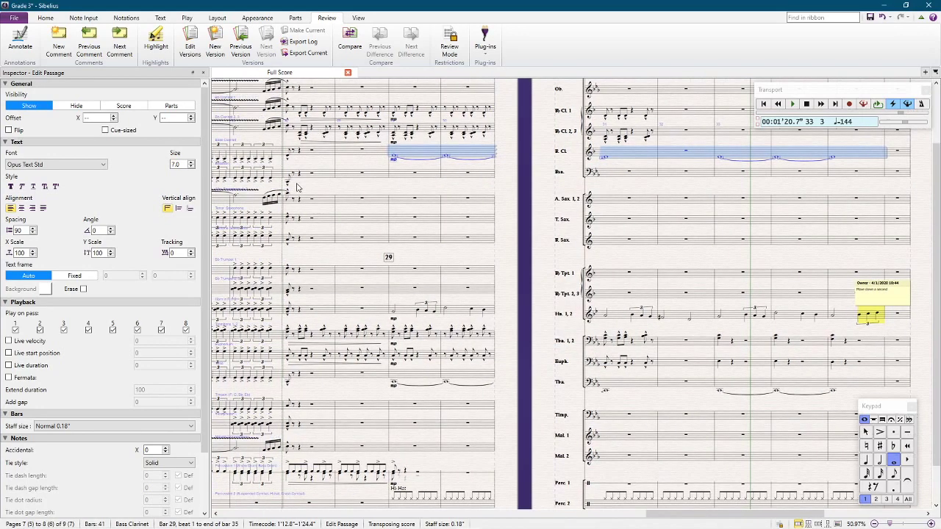
scroll(299, 187, "up", 1)
left_click(331, 122)
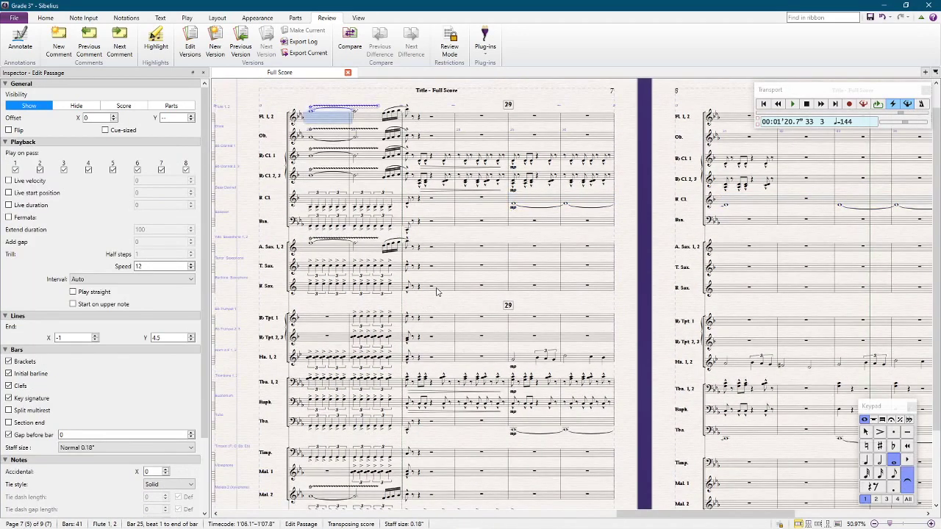
left_click(438, 291, "shift")
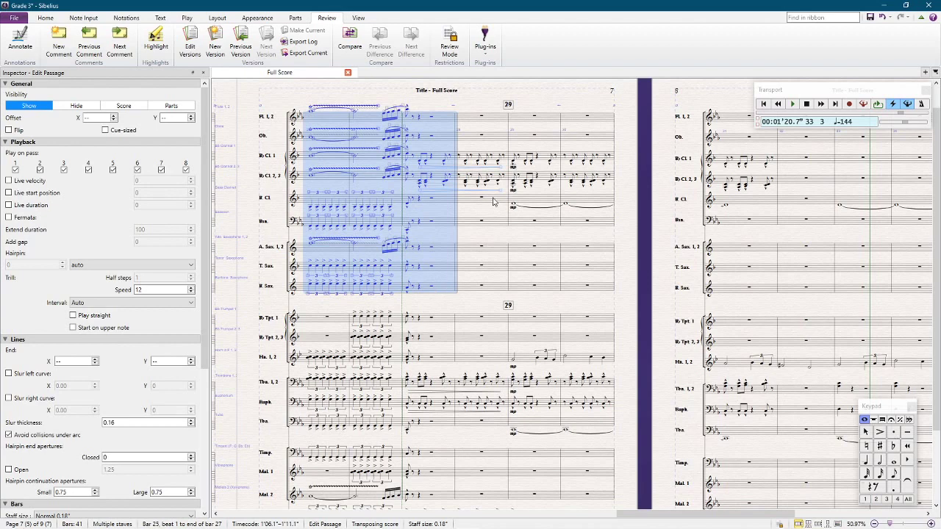
left_click(476, 359, "ctrl")
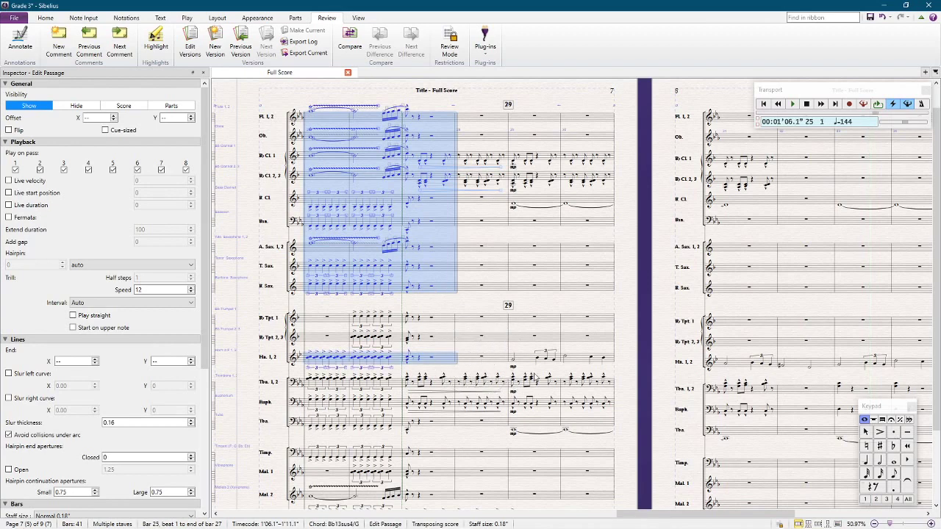
key("space")
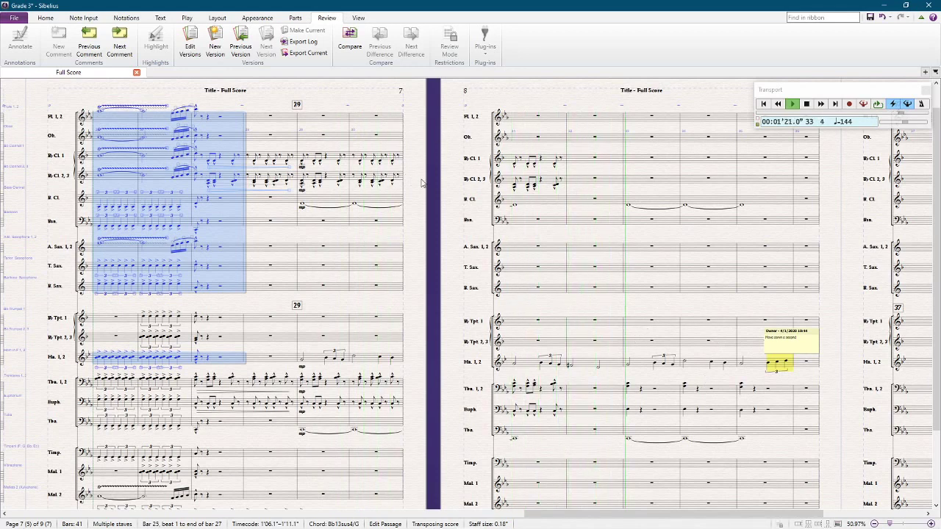
key("Escape")
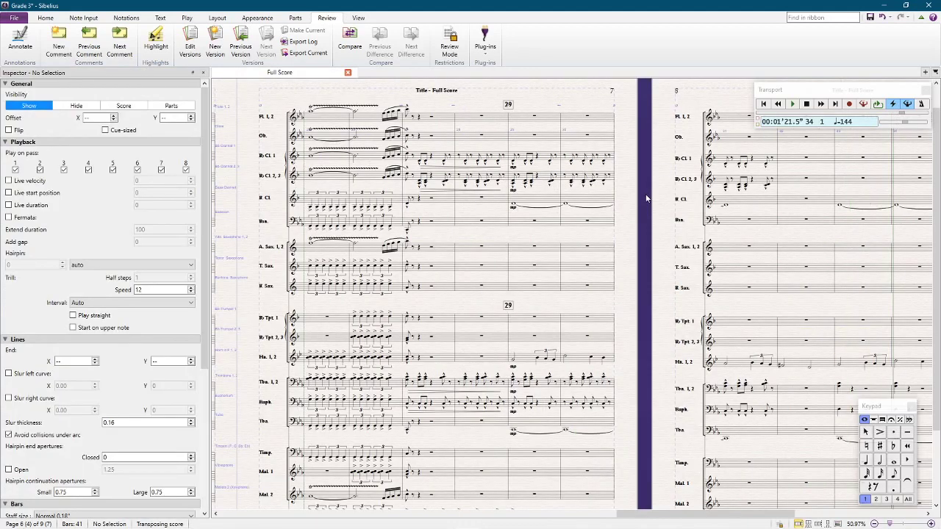
key("ctrl+s")
Copy the bass clarinet passage in bars 29 to 35 into the bassoon staff
left_click(538, 207)
left_click(830, 205, "shift")
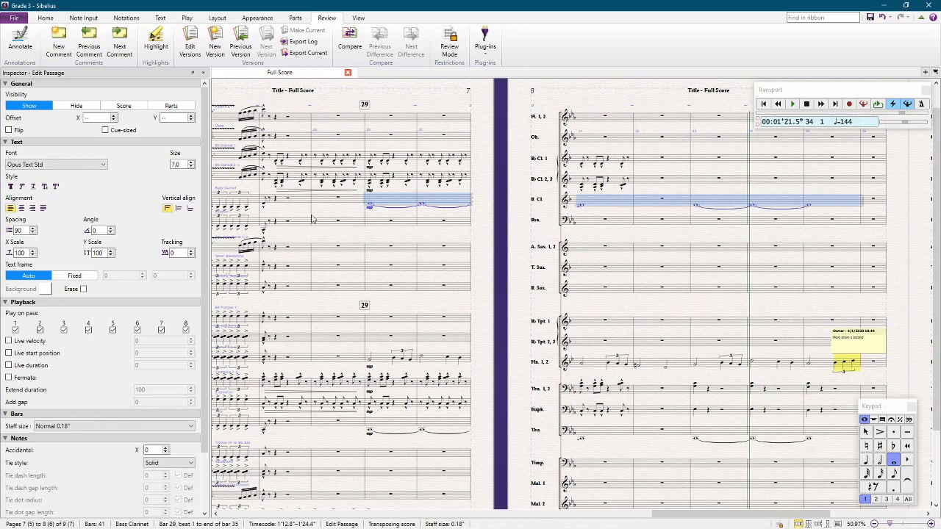
key("Escape")
left_click(379, 220)
key("ctrl+v")
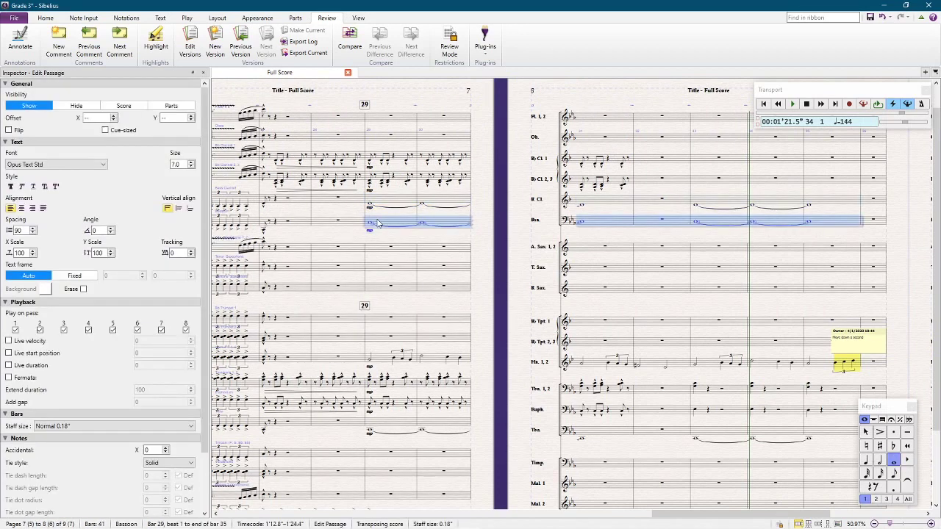
key("Escape")
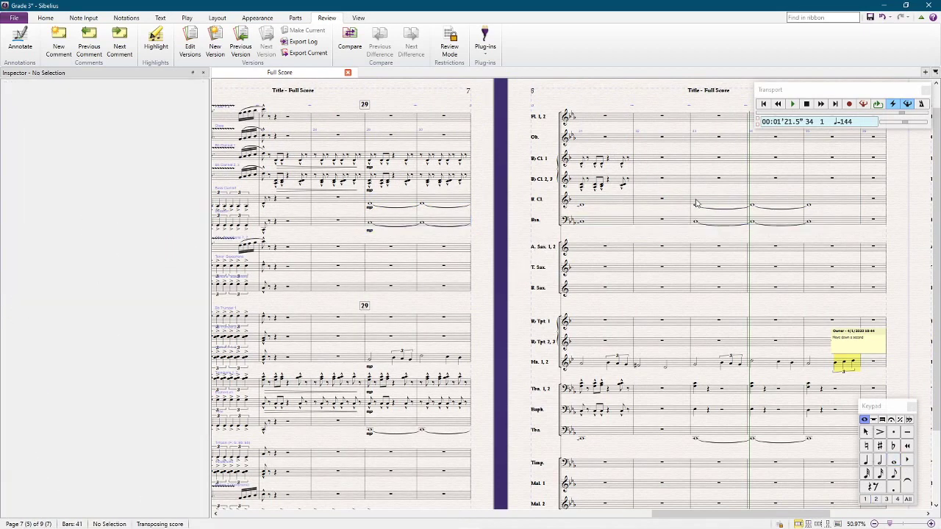
Repeat the bar 31 whole notes of the bass clarinet and bassoon in bar 32 and lower them to G2
scroll(706, 204, "up", 2)
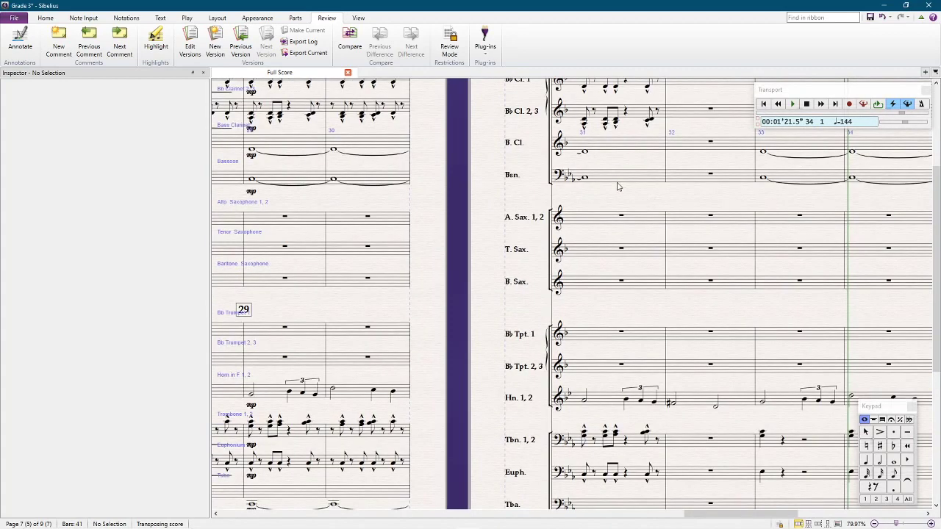
left_click(618, 185)
left_click(627, 151, "shift")
key("Right")
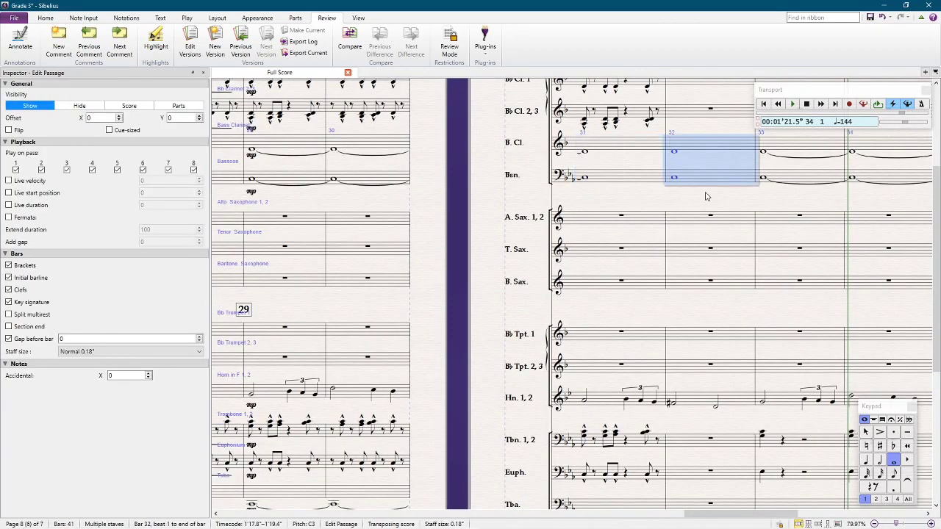
left_click_drag(706, 197, 616, 254)
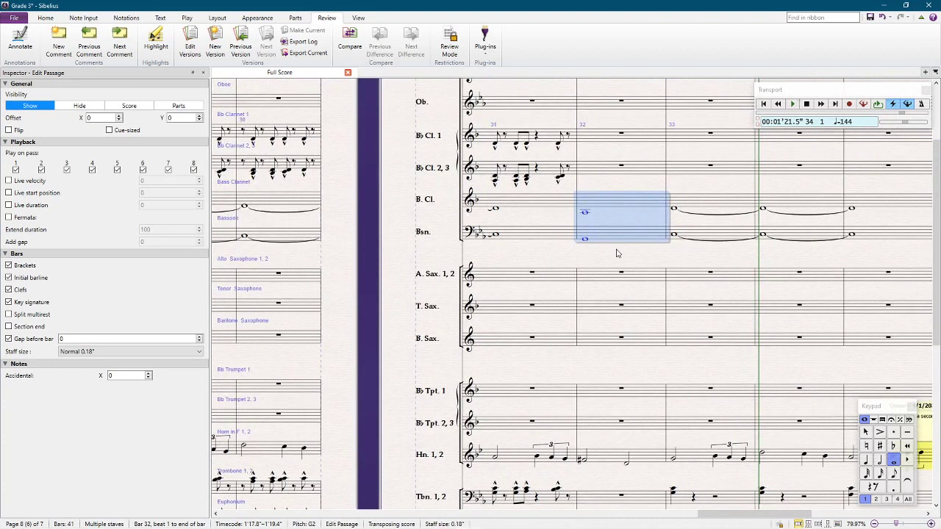
Copy the bar 30 clarinet rhythm from both clarinet staves into bar 32 and lower it by three steps
left_click(301, 133)
left_click(302, 168, "shift")
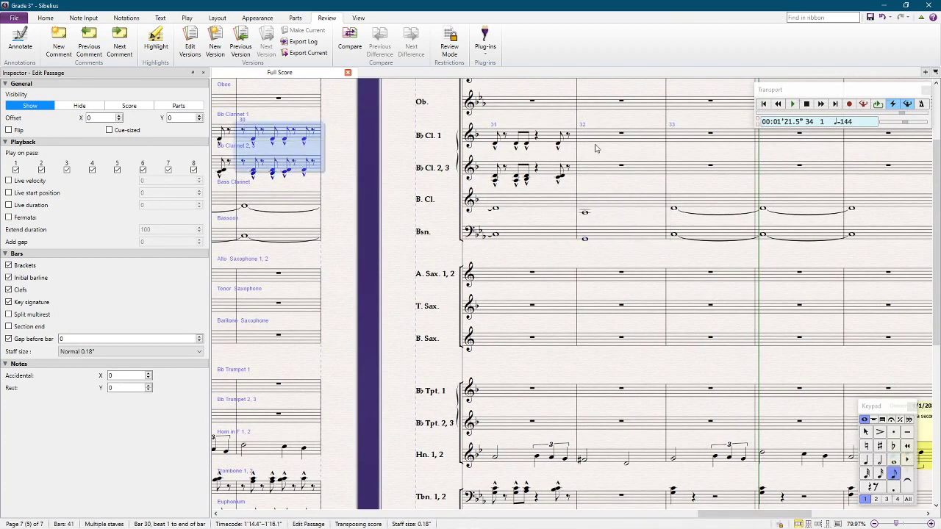
left_click(597, 147, "alt")
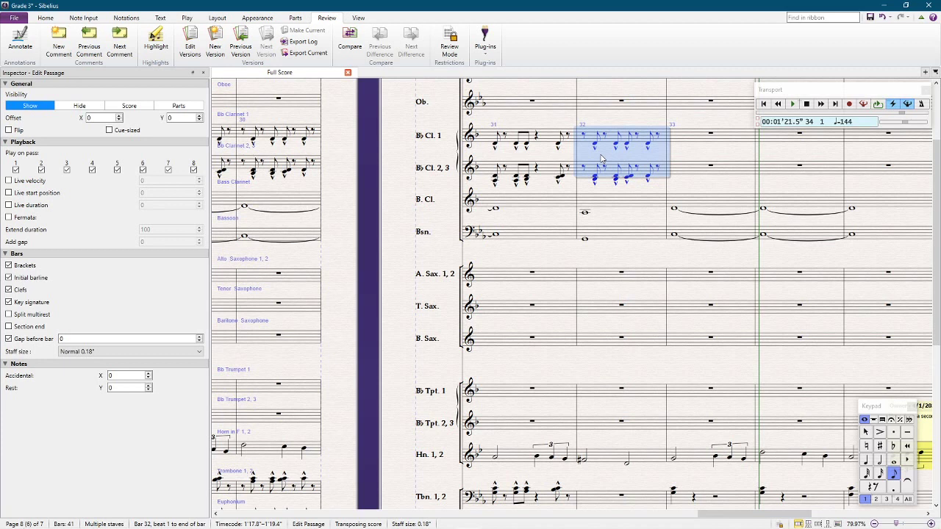
key("Down")
key("Down")
key("Down")
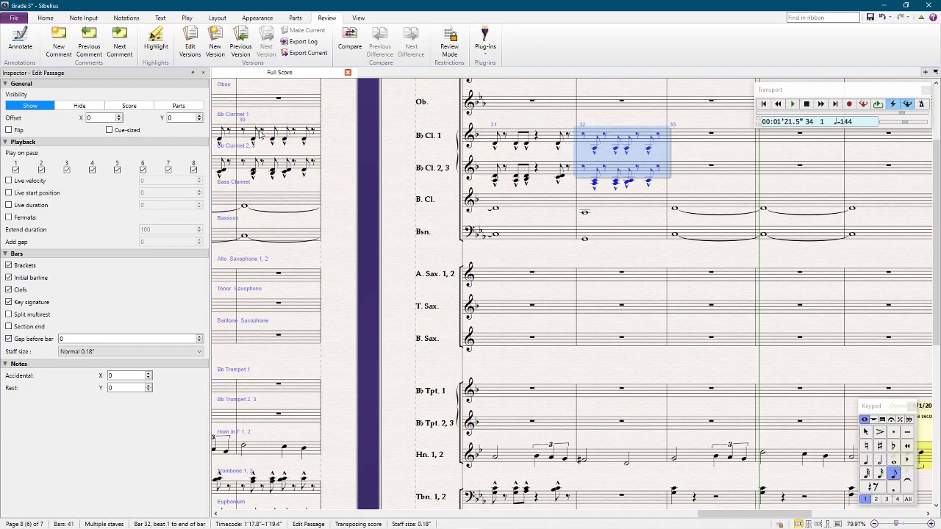
Copy the passage in bars 29 and 30 of both clarinet staves into bars 33 and 34
scroll(528, 184, "left", 3)
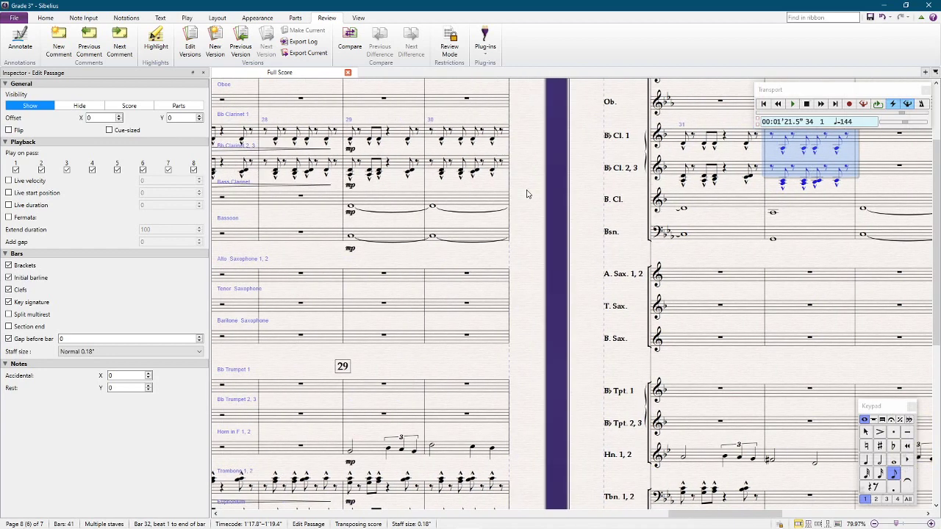
left_click(397, 135)
left_click(507, 166, "shift")
scroll(515, 168, "right", 5)
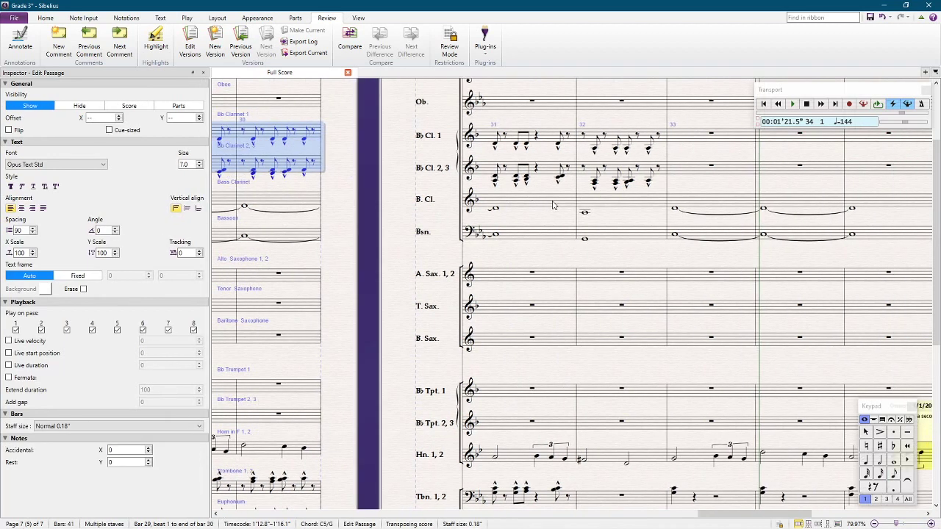
left_click(441, 139)
key("ctrl+v")
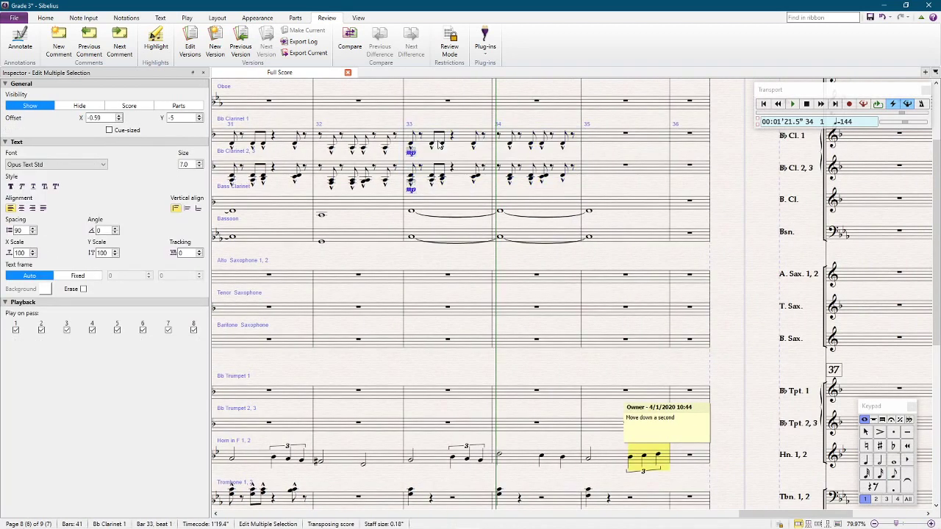
key("Escape")
Clear the trombone, euphonium and tuba parts from bar 27 after the opening note through bar 35, including the crescendo hairpins
scroll(515, 243, "down", 2)
scroll(559, 348, "down", 3)
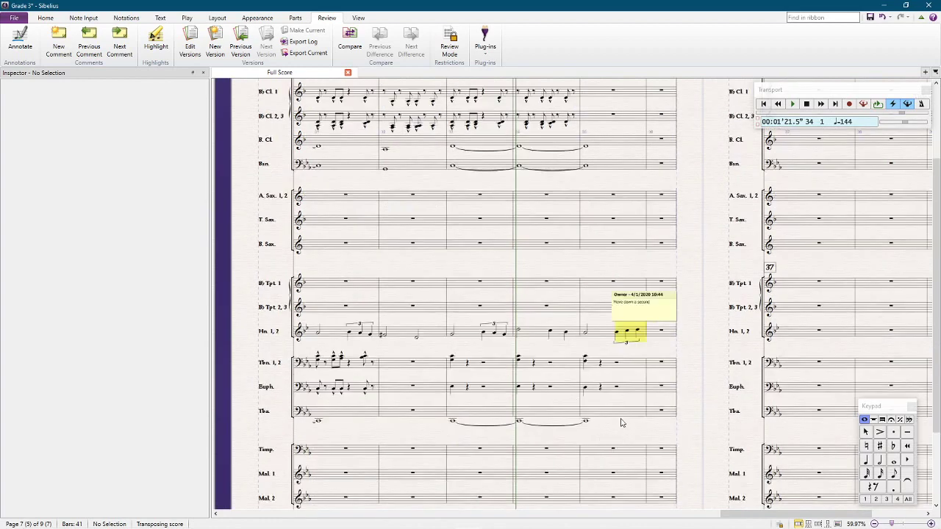
left_click(625, 413)
scroll(601, 416, "left", 4)
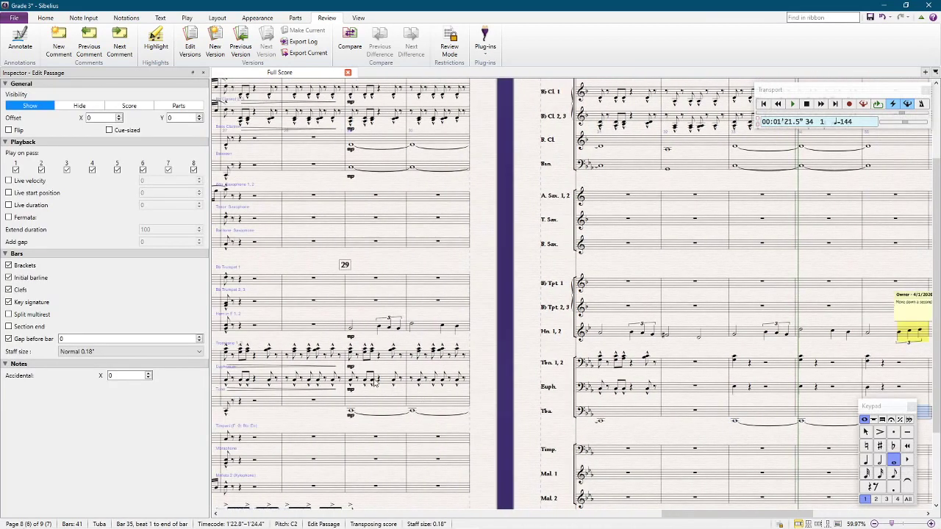
left_click(243, 357, "shift")
left_click(298, 370)
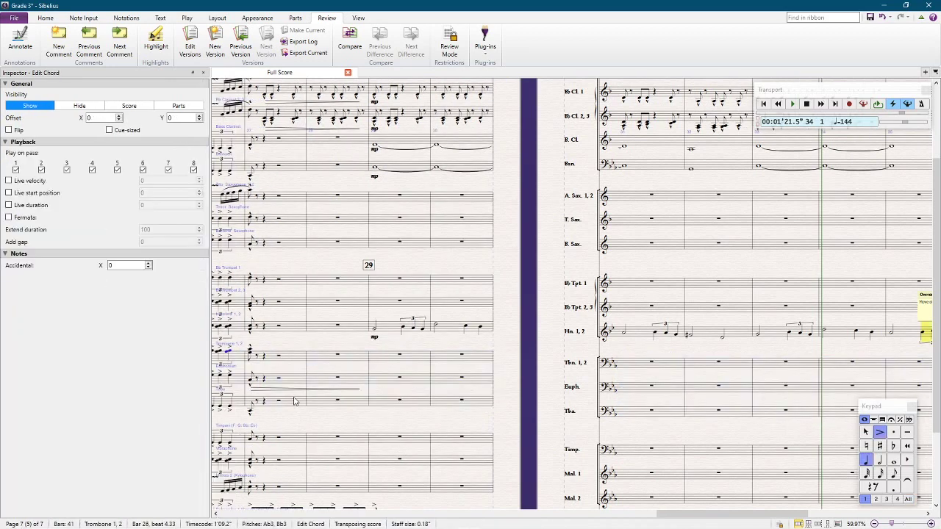
scroll(302, 391, "right", 3)
scroll(301, 392, "right", 2)
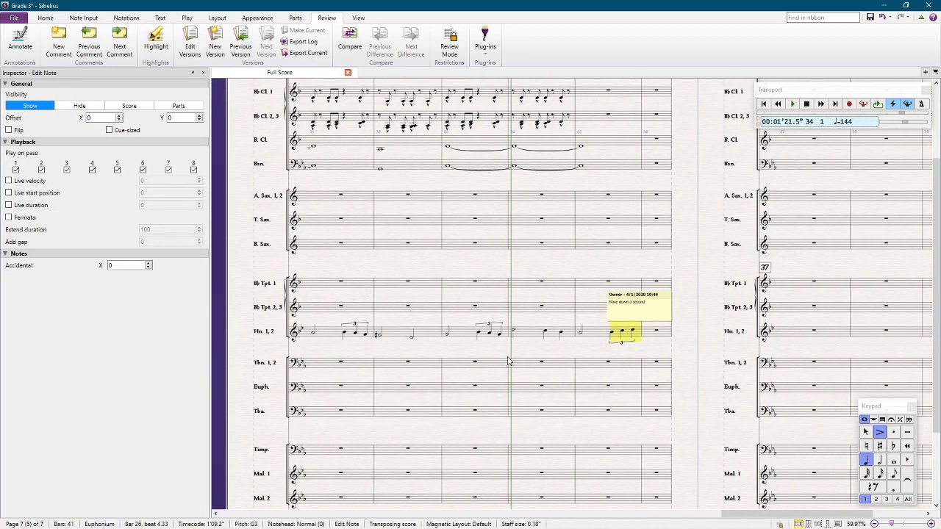
Delete the "Move down a second" comment and the yellow highlight over the horn triplet in bar 35
left_click(613, 336)
scroll(628, 354, "up", 3)
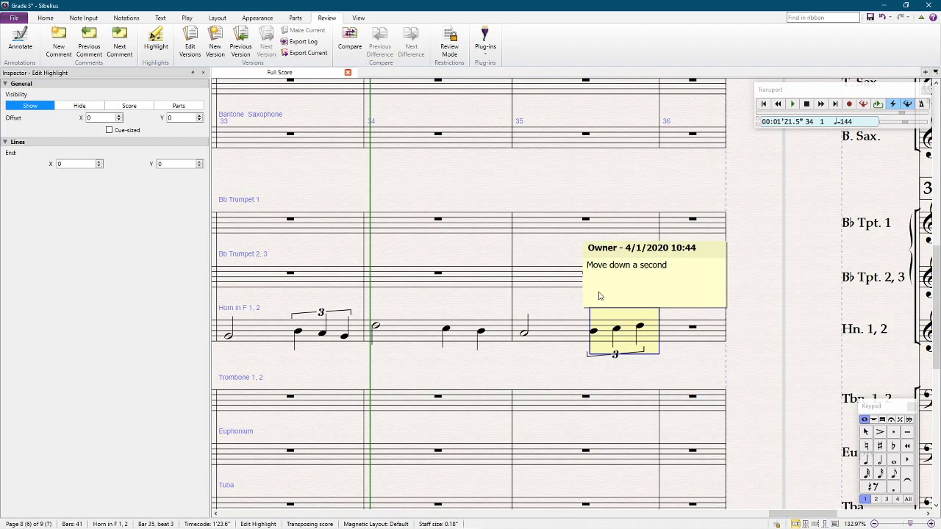
left_click(661, 266)
key("Delete")
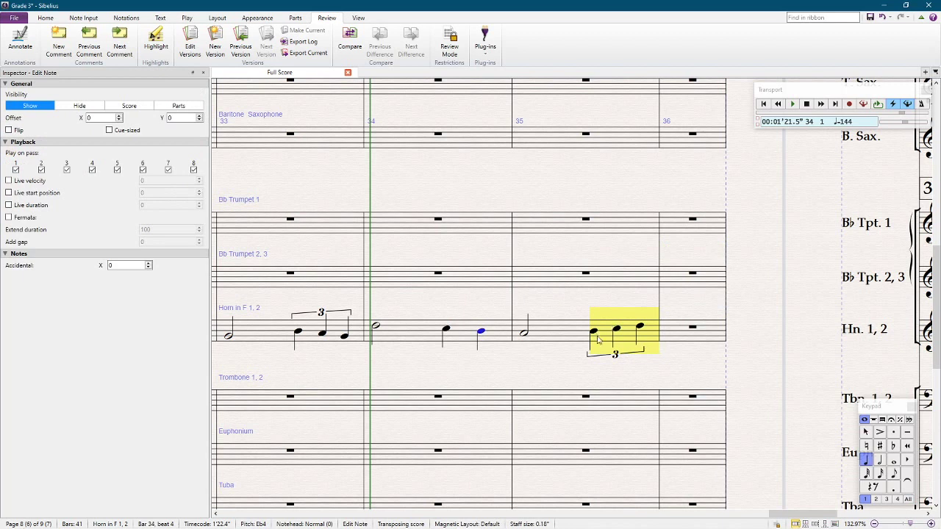
key("Escape")
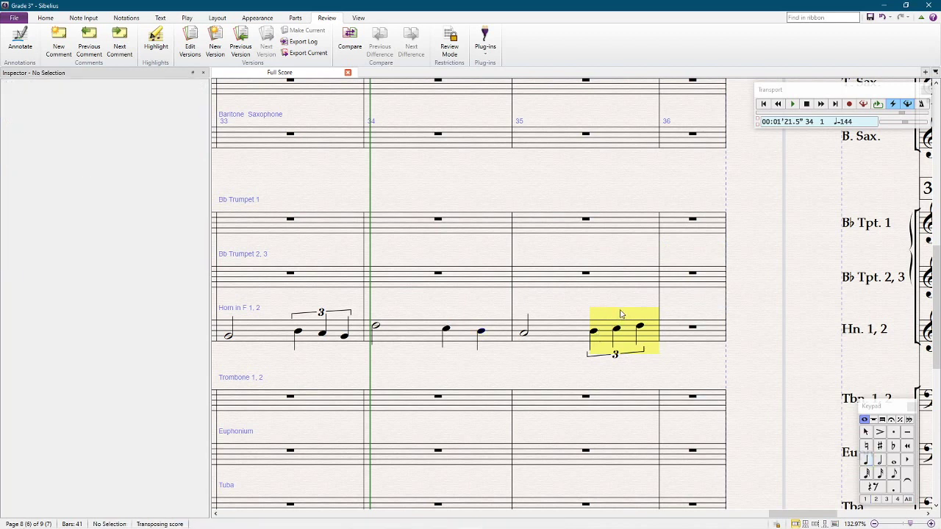
left_click(621, 314)
key("Delete")
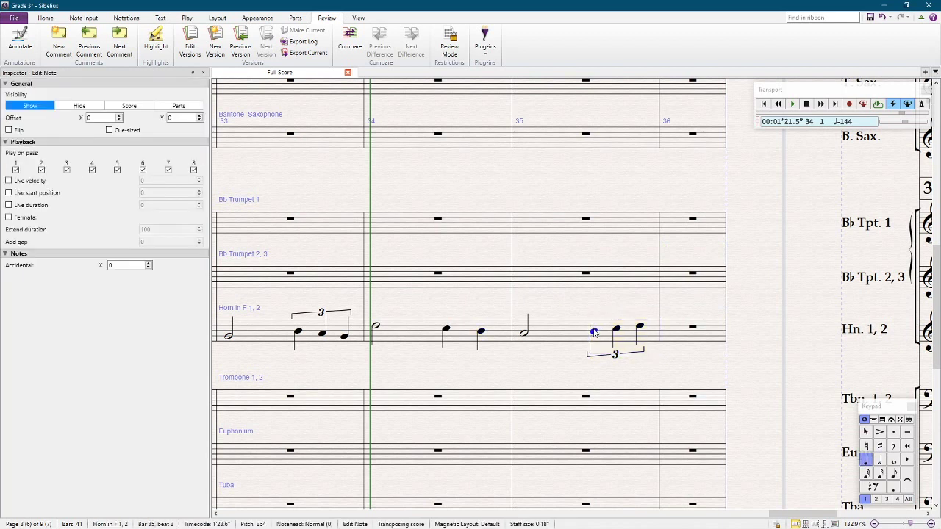
Lower the horn's quarter-note triplet in bar 35 by a second and save the score
left_click(641, 327, "shift")
left_click(752, 301)
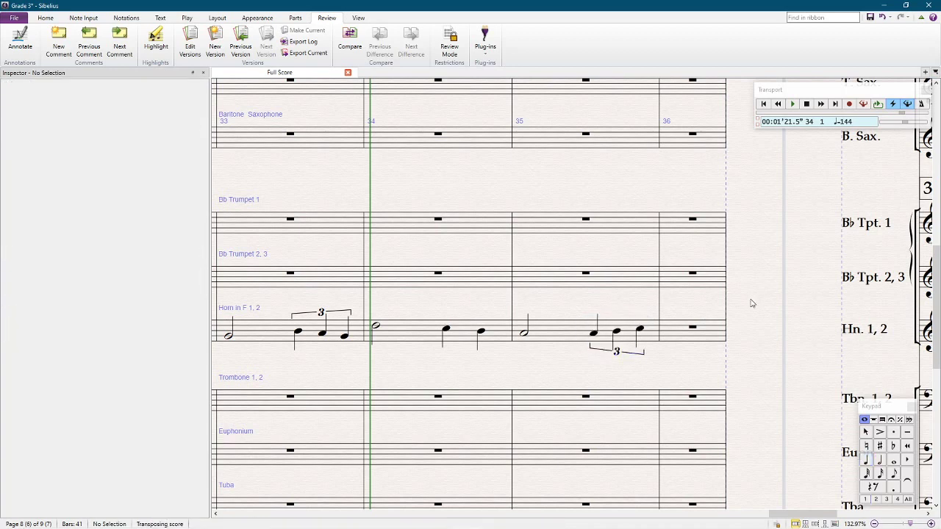
Play back the score from bar 27 to bar 36 to check the clarinet, bass clarinet, bassoon and horn scoring
scroll(752, 301, "down", 4)
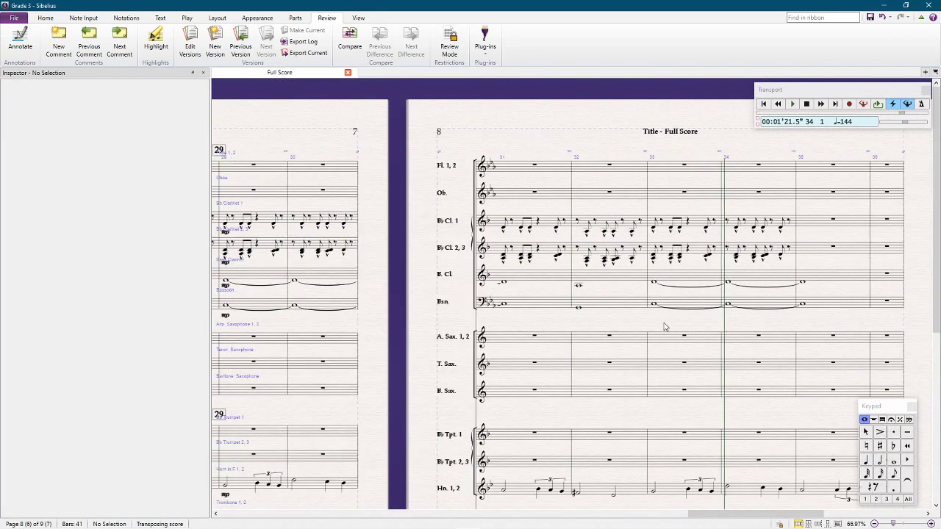
scroll(664, 326, "left", 3)
left_click(286, 169)
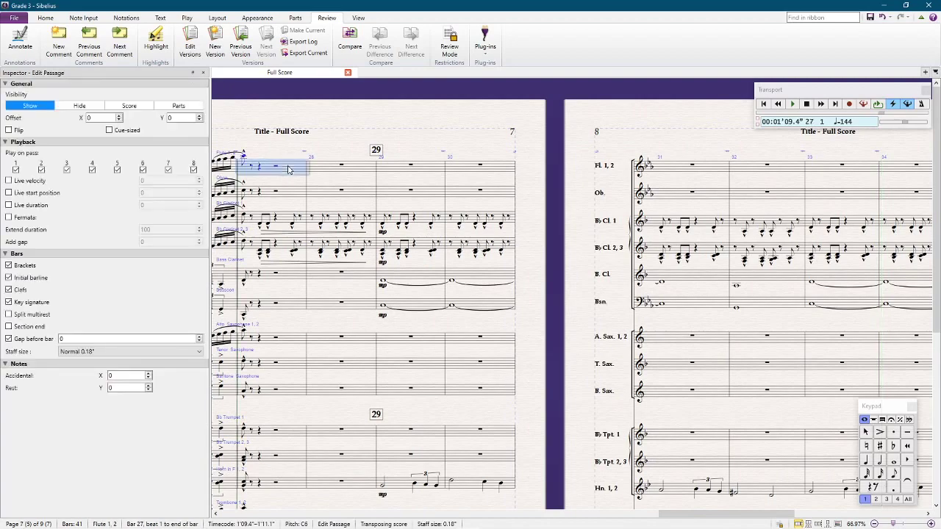
key("Escape")
scroll(375, 136, "down", 3)
scroll(375, 131, "down", 2)
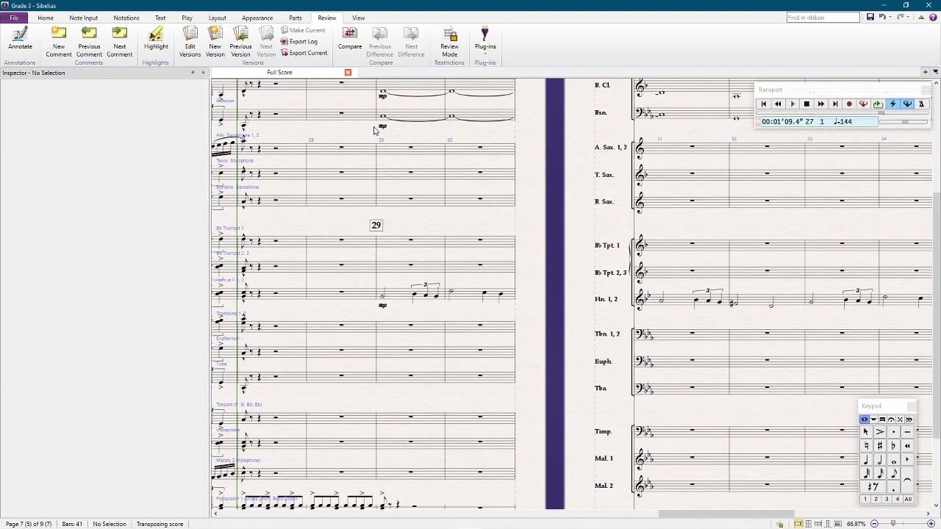
key("space")
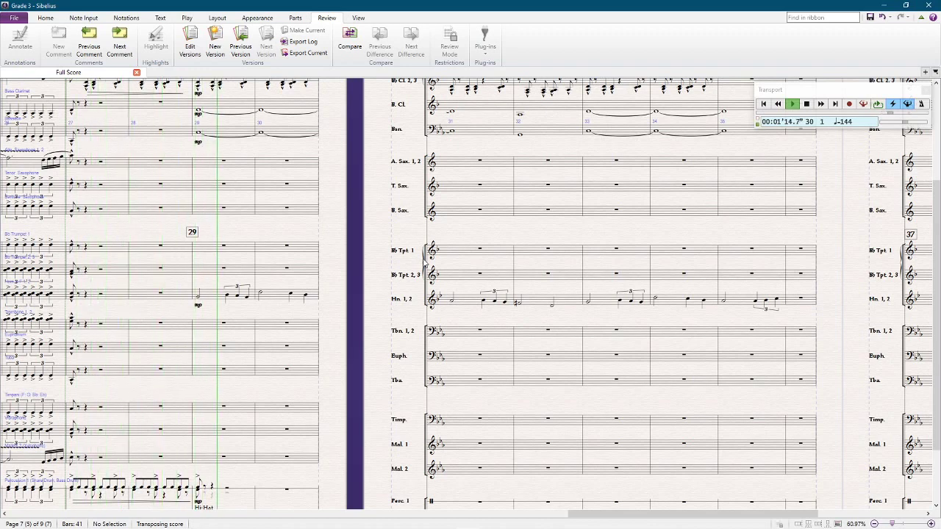
left_click_drag(373, 137, 299, 237)
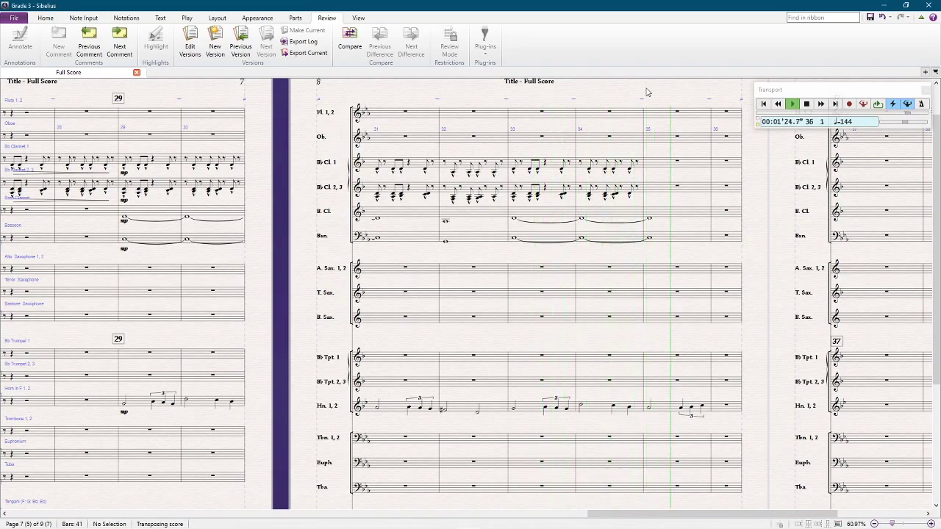
key("space")
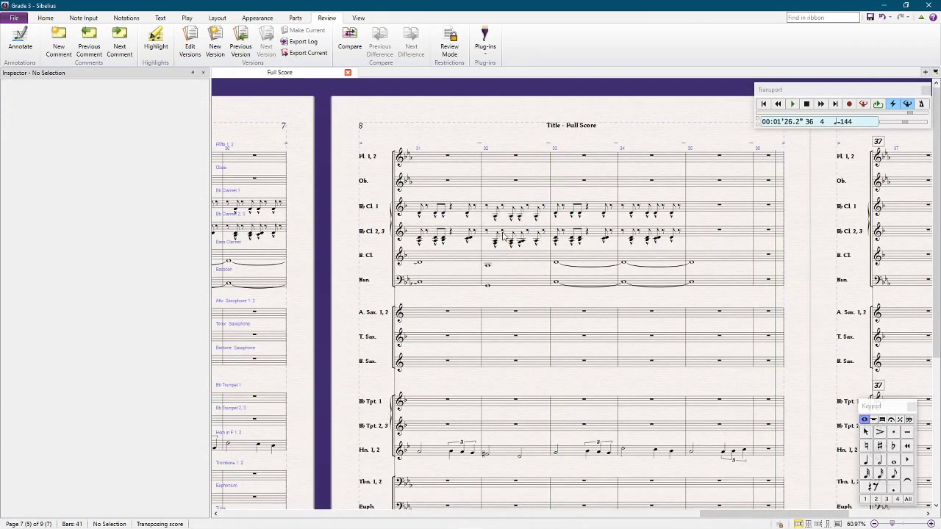
Repeat the beat 3 eighth notes of both clarinet staves in bar 32 on the following off-beat, and save the score
scroll(505, 237, "up", 2)
scroll(493, 237, "up", 1)
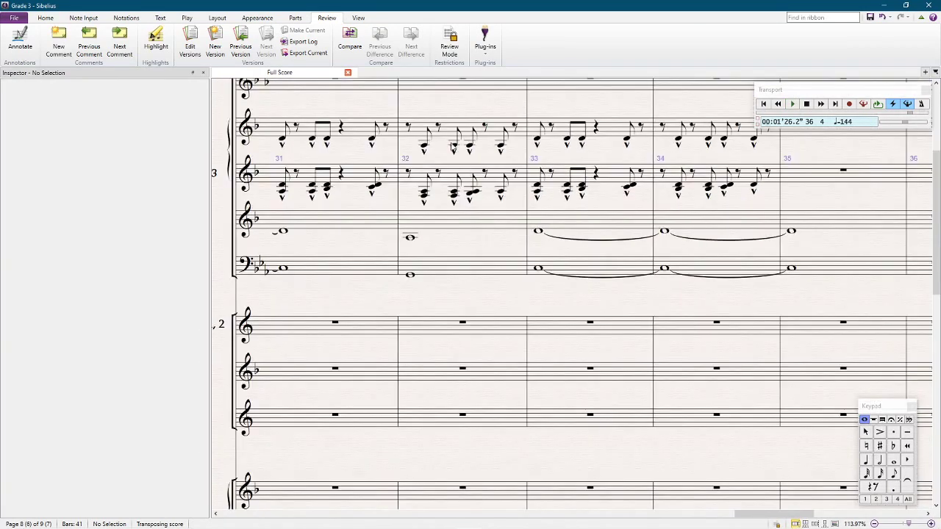
left_click(451, 132)
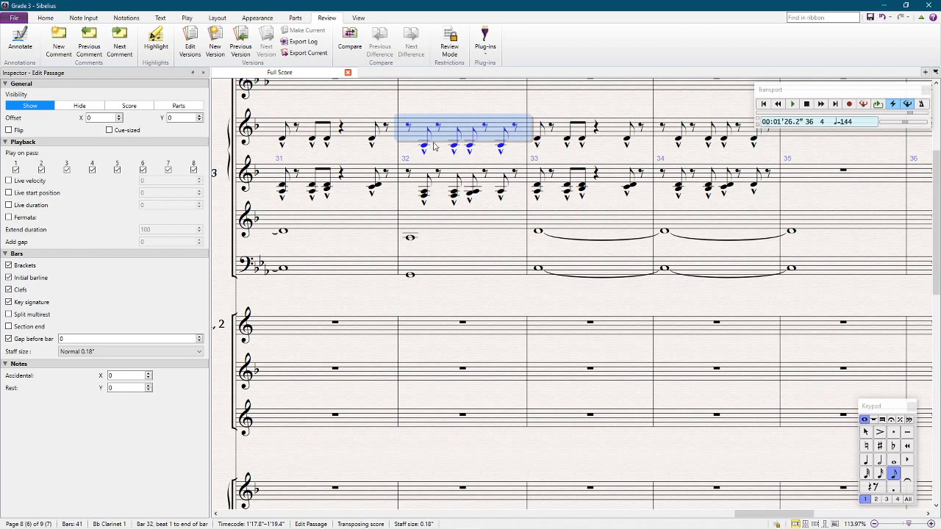
left_click(474, 149)
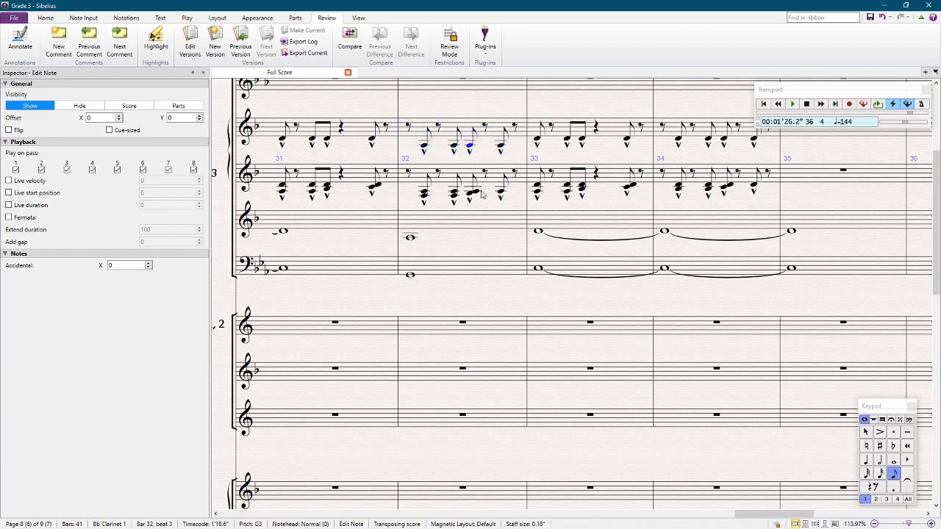
left_click(475, 195, "shift")
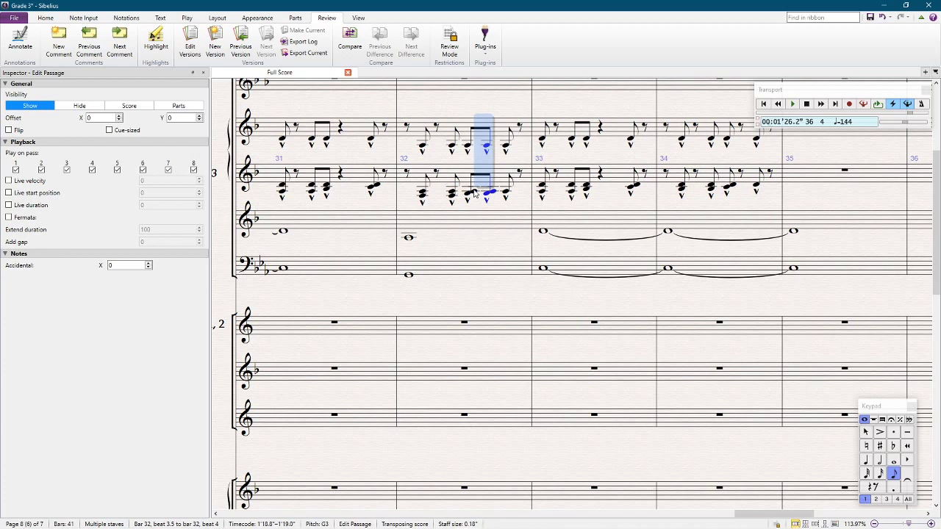
key("ctrl+s")
Replace the marcato accents with staccato dots on both clarinet staves from bar 27 beat 2 to the end of bar 34
left_click(779, 190)
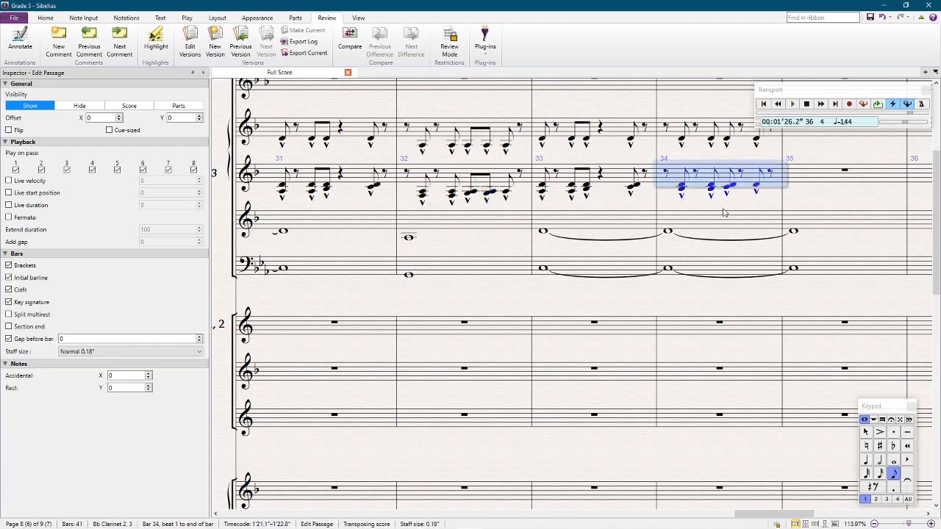
scroll(529, 125, "up", 5)
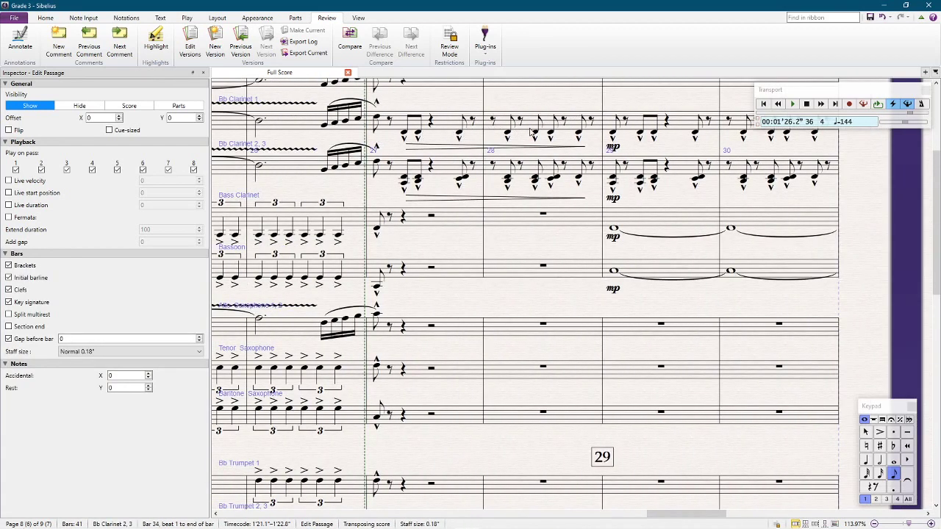
left_click(507, 134, "shift")
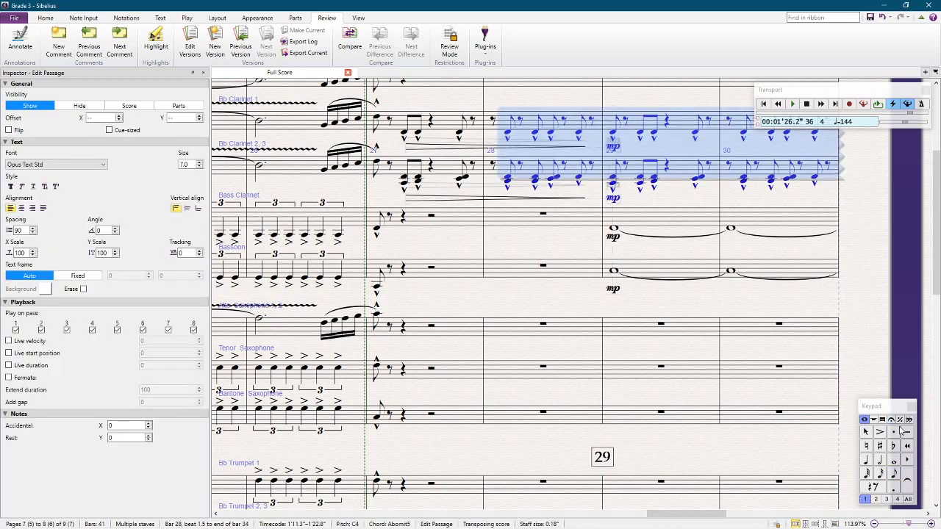
left_click(401, 137, "shift")
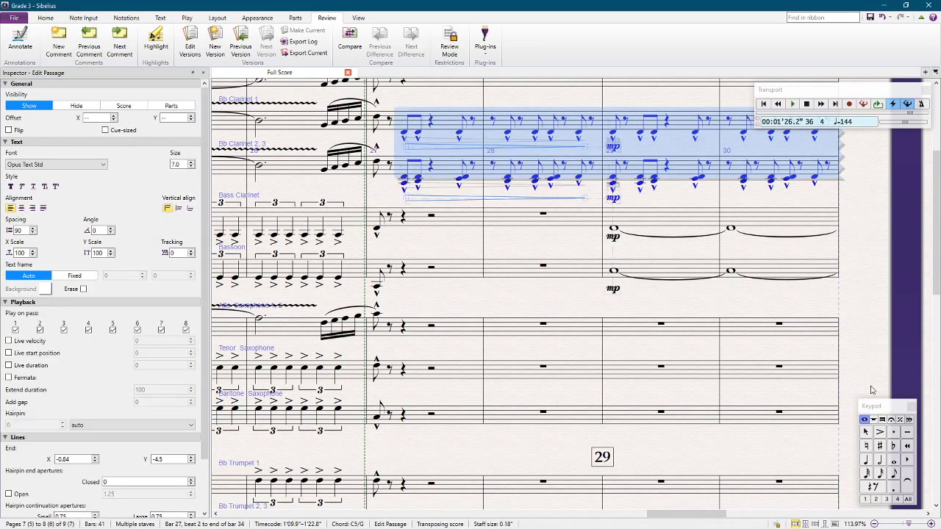
key("F10")
left_click(882, 447)
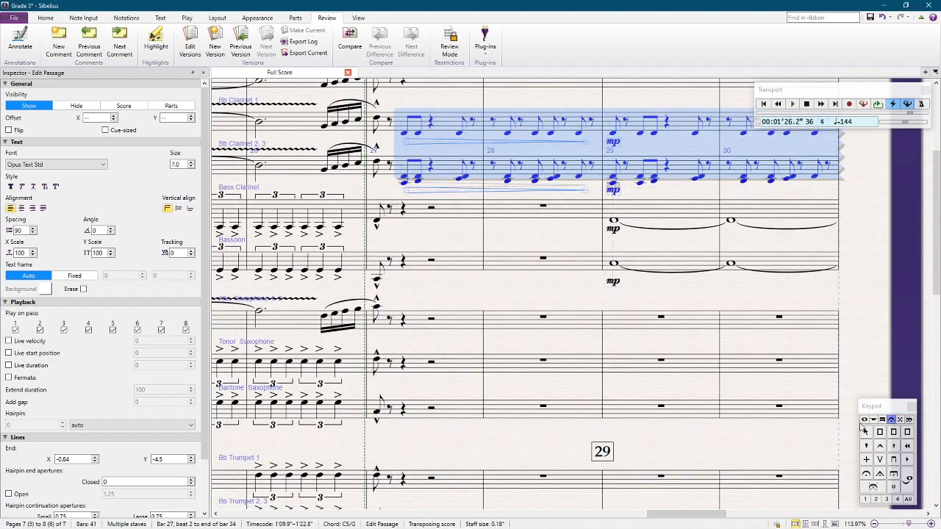
left_click(892, 433)
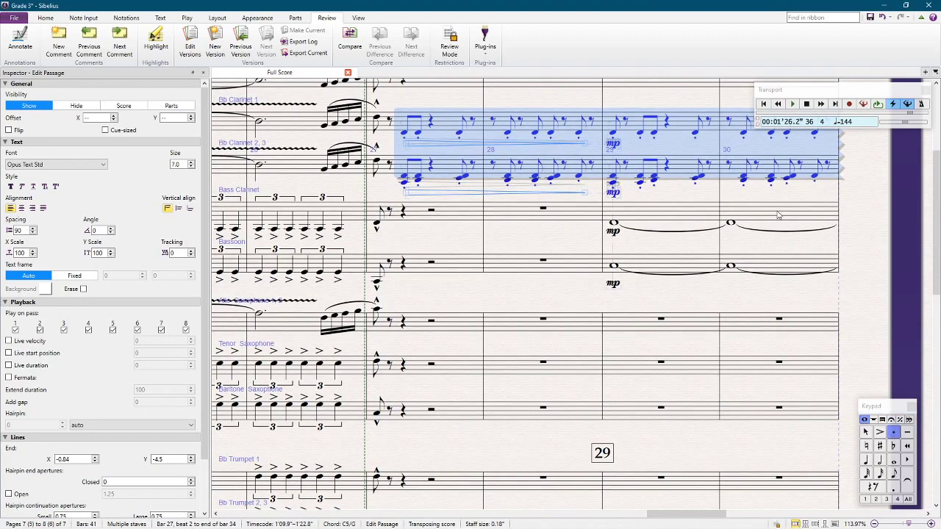
left_click(859, 183)
Repeat the beat 3 eighth notes of both clarinet staves in bar 30 on the following off-beat
scroll(857, 185, "down", 1)
scroll(853, 194, "right", 9)
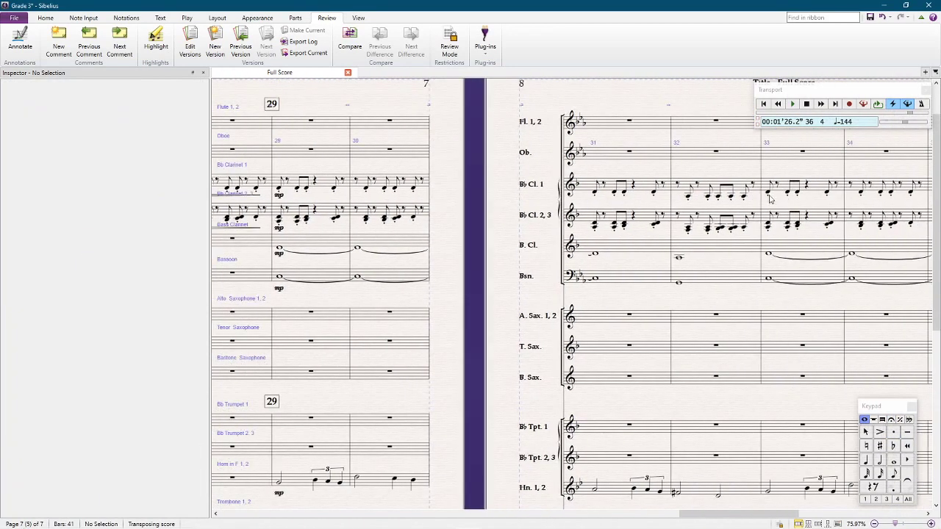
left_click(395, 190)
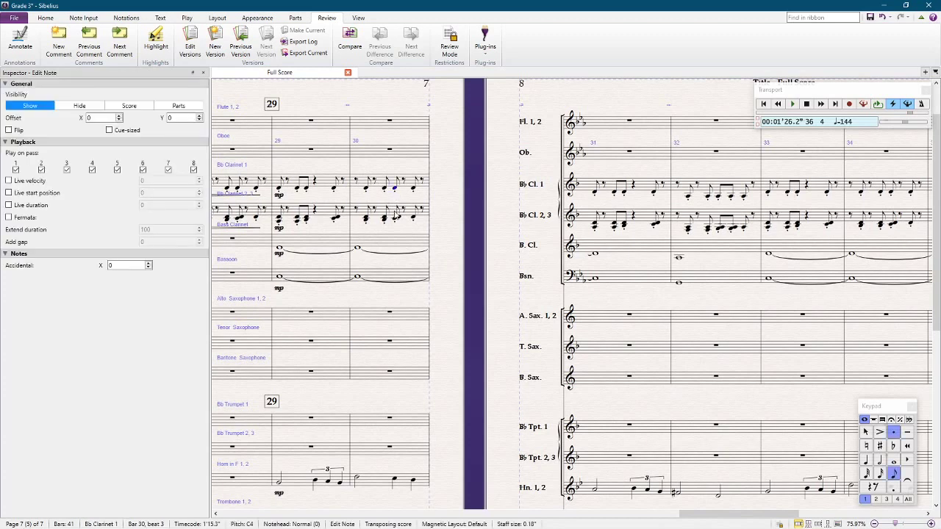
left_click(397, 221, "shift")
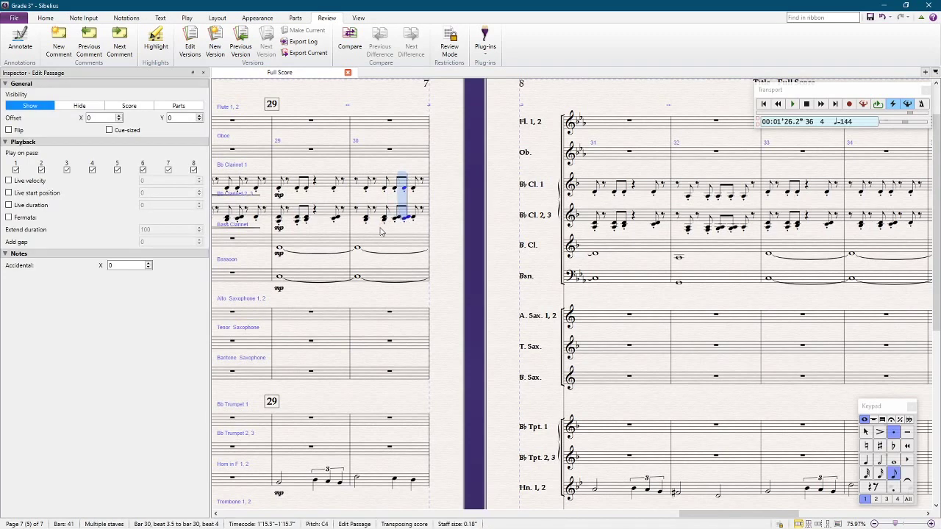
scroll(381, 231, "left", 1)
scroll(380, 231, "left", 4)
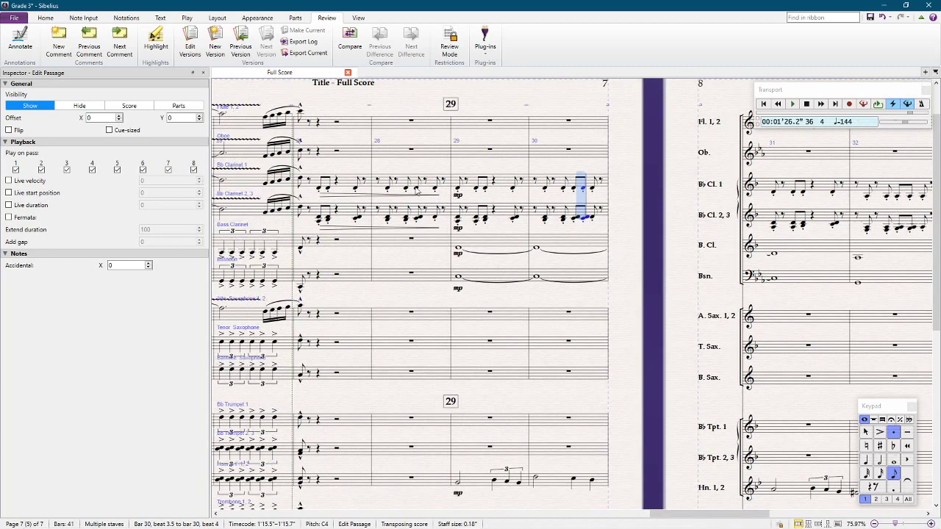
Repeat the beat 3 eighth notes of both clarinet staves in bars 28 and 34 on the following off-beat, and save the score
left_click(416, 189)
left_click(421, 220, "shift")
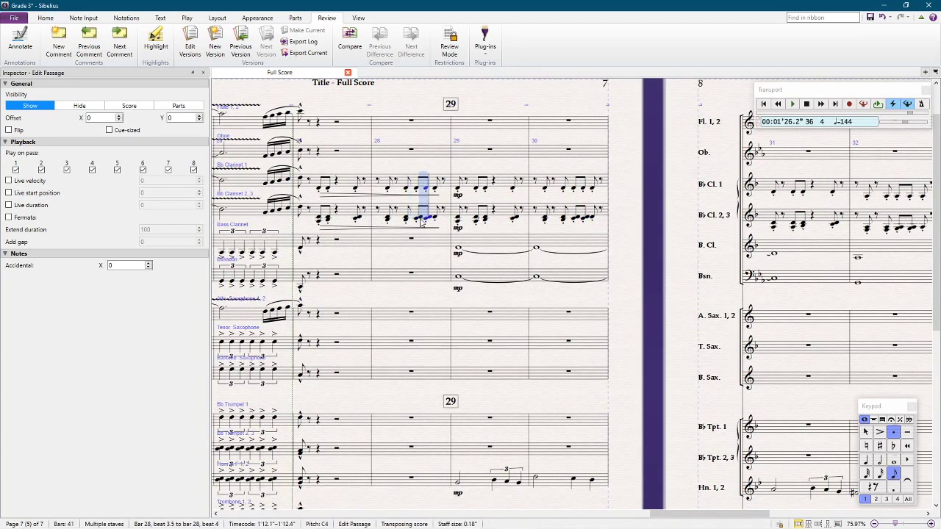
scroll(456, 209, "right", 1)
scroll(455, 209, "right", 8)
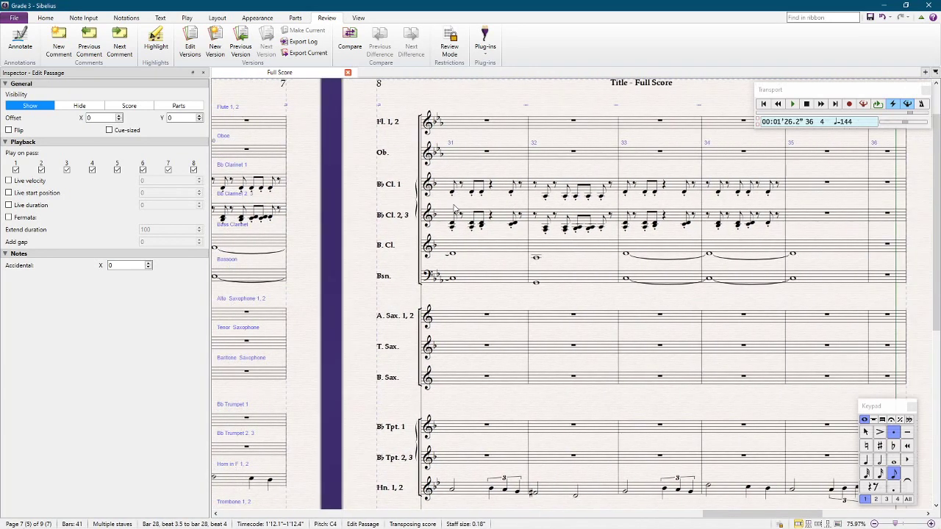
left_click(754, 195)
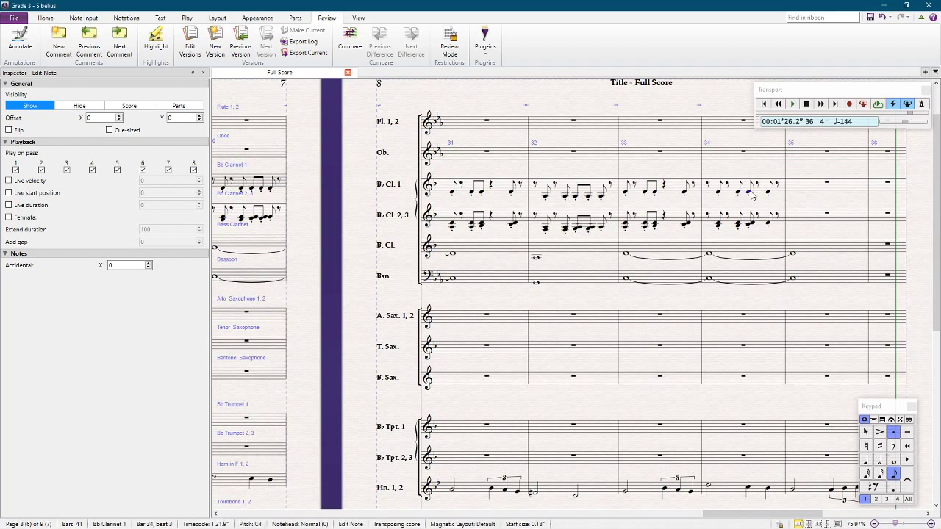
left_click(750, 229, "shift")
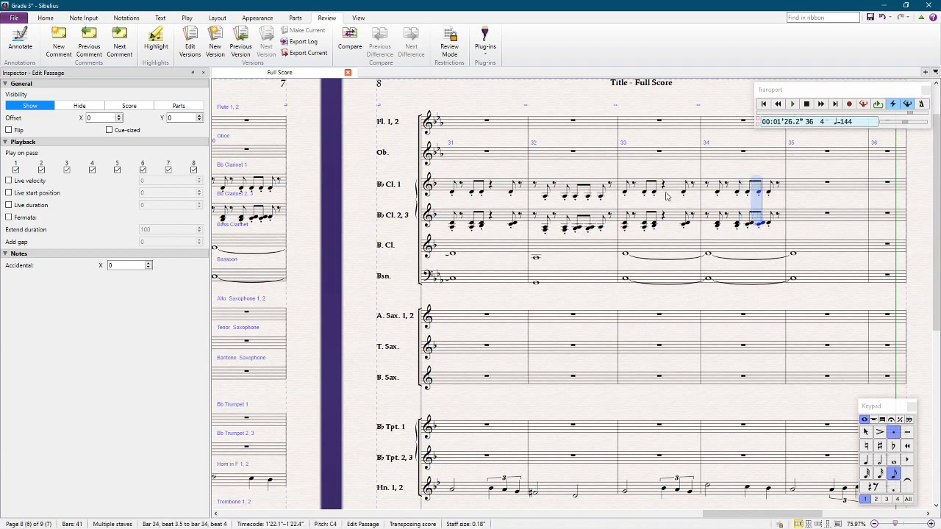
key("ctrl+s")
left_click(317, 234)
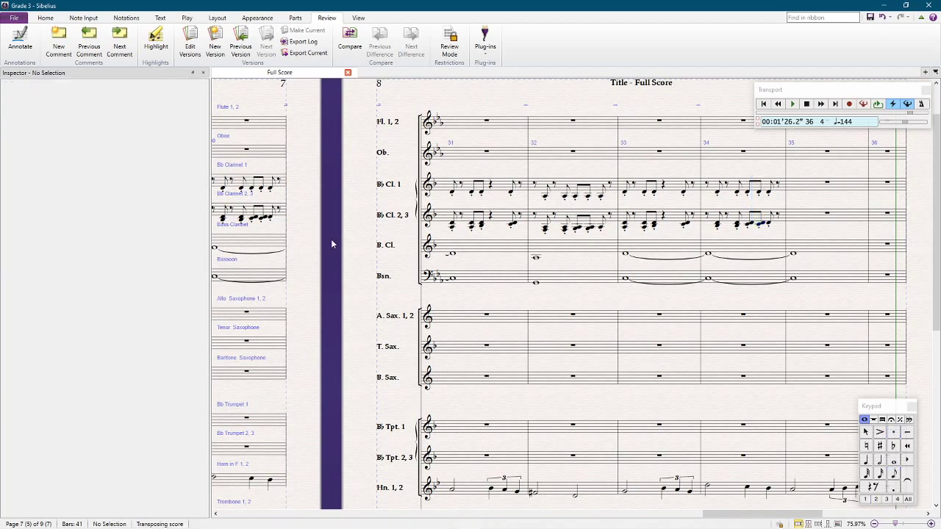
Play back the score from bar 27 to bar 35 to check the revised clarinet rhythm and staccato articulation
scroll(331, 239, "left", 15)
scroll(393, 268, "left", 5)
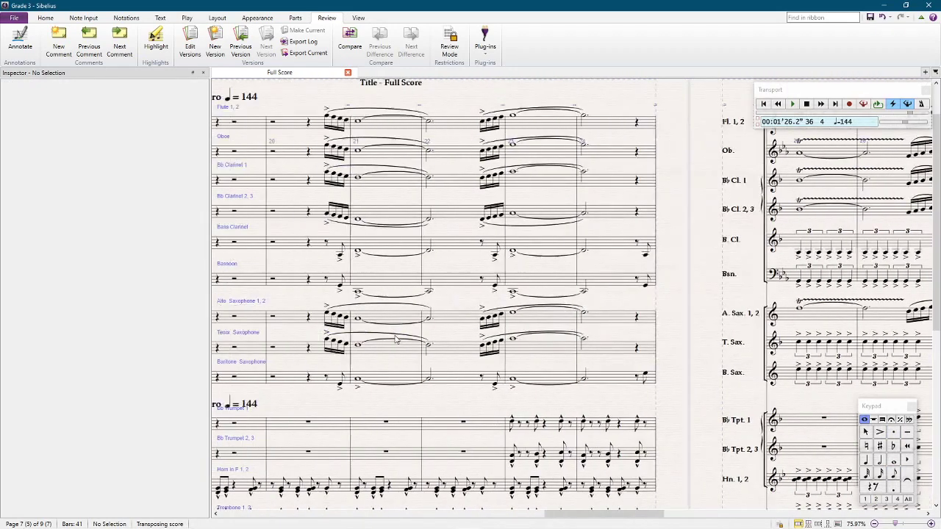
scroll(393, 268, "down", 5)
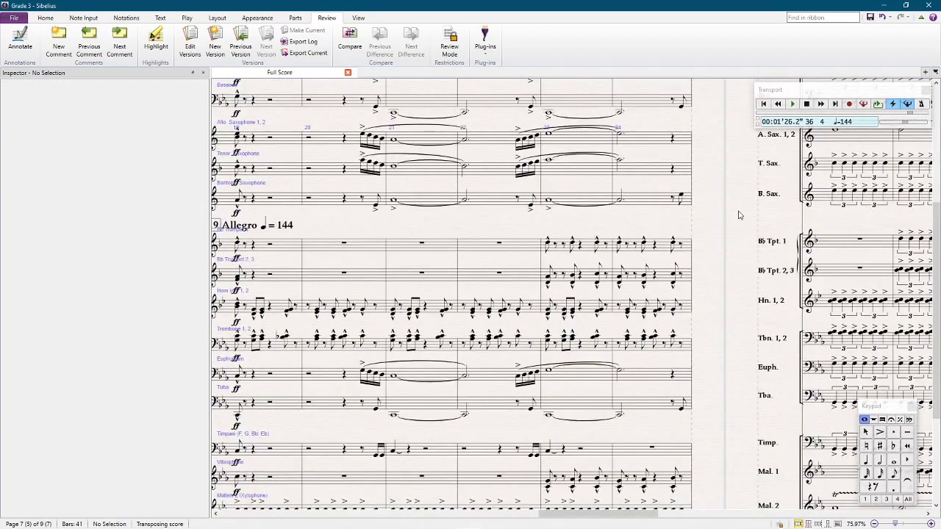
scroll(742, 216, "right", 10)
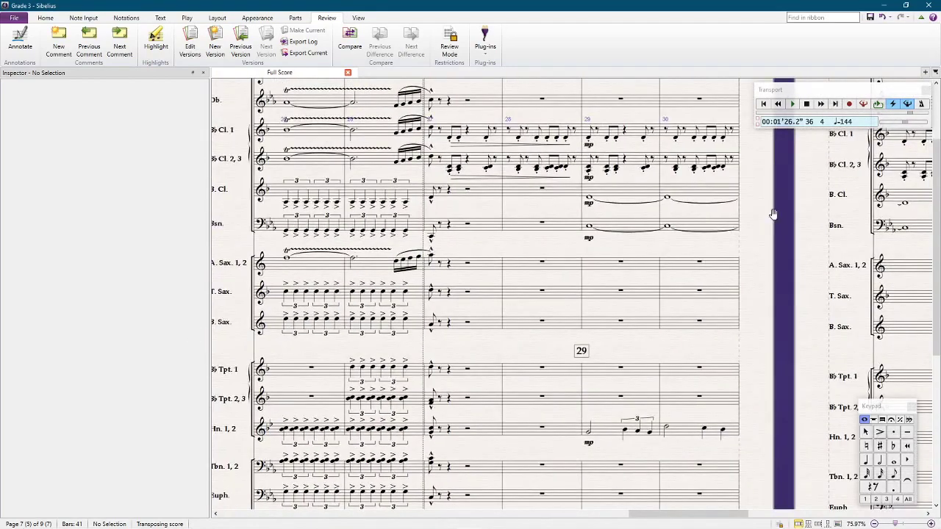
left_click_drag(772, 215, 653, 242)
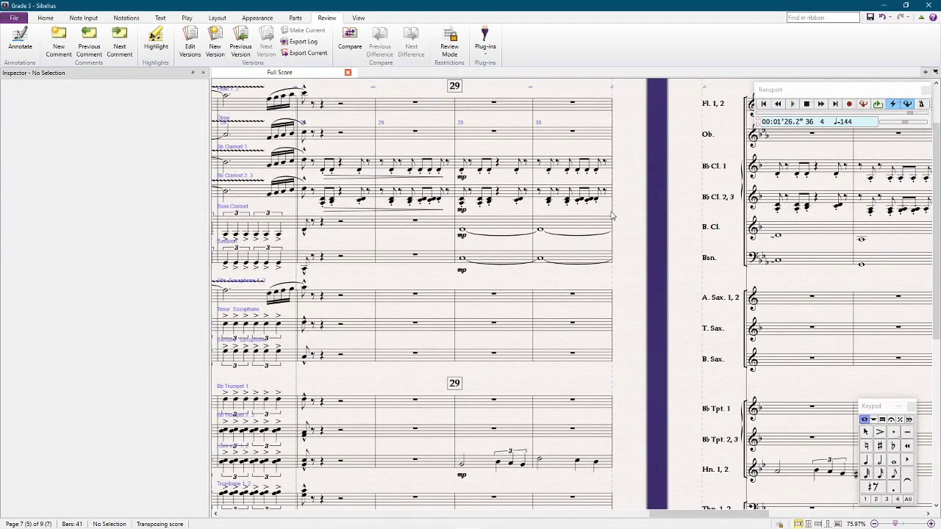
scroll(403, 131, "up", 1)
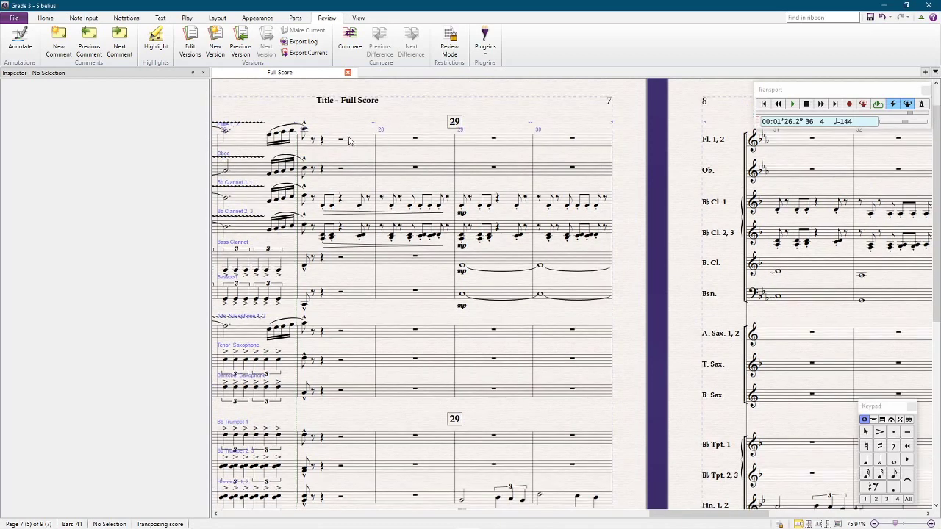
left_click(363, 142)
key("space")
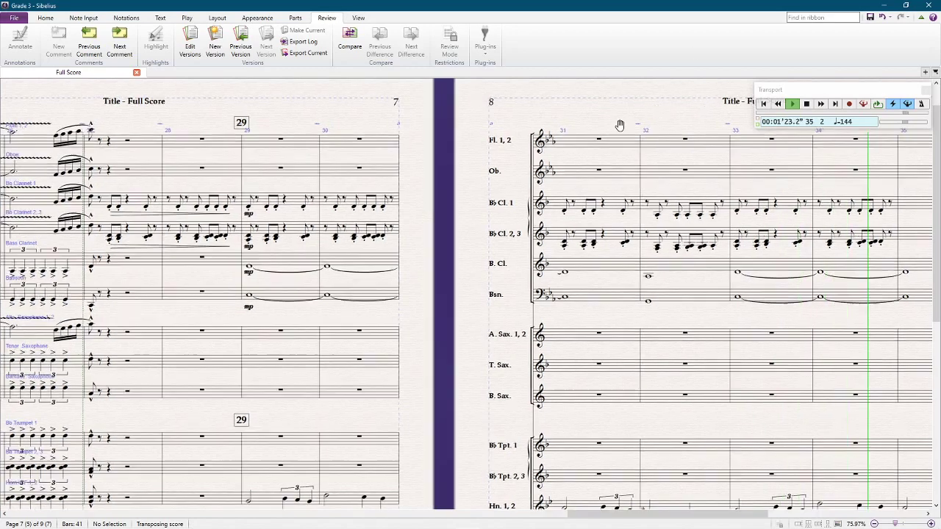
key("space")
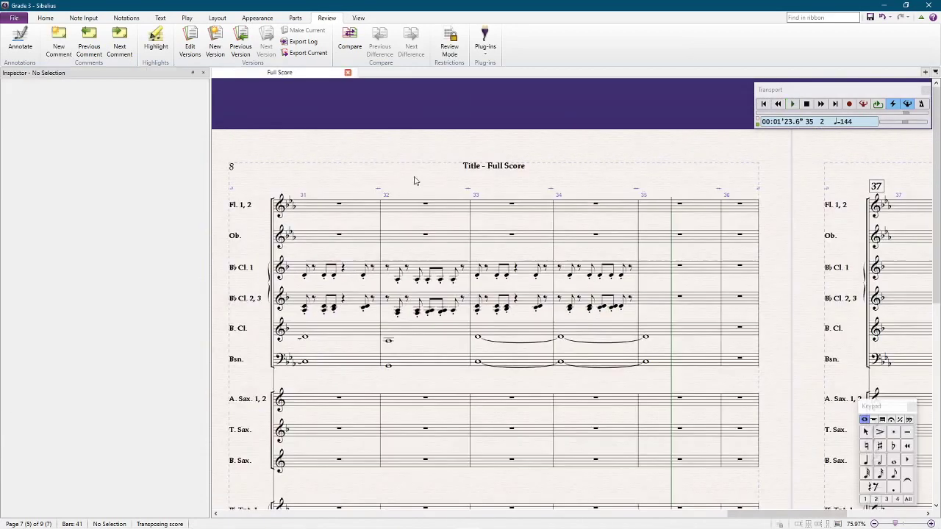
Clear the contents of bar 32 on both clarinet staves
left_click(414, 271)
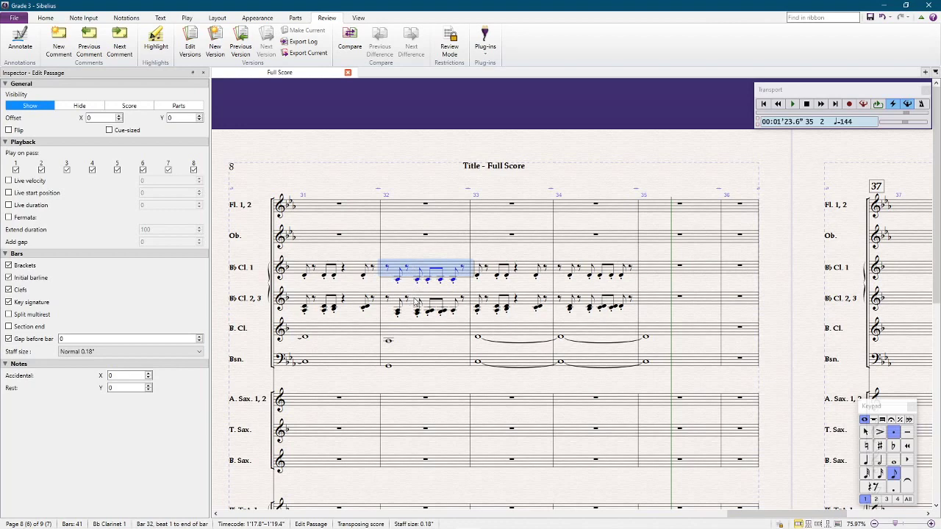
left_click(414, 301, "shift")
key("Delete")
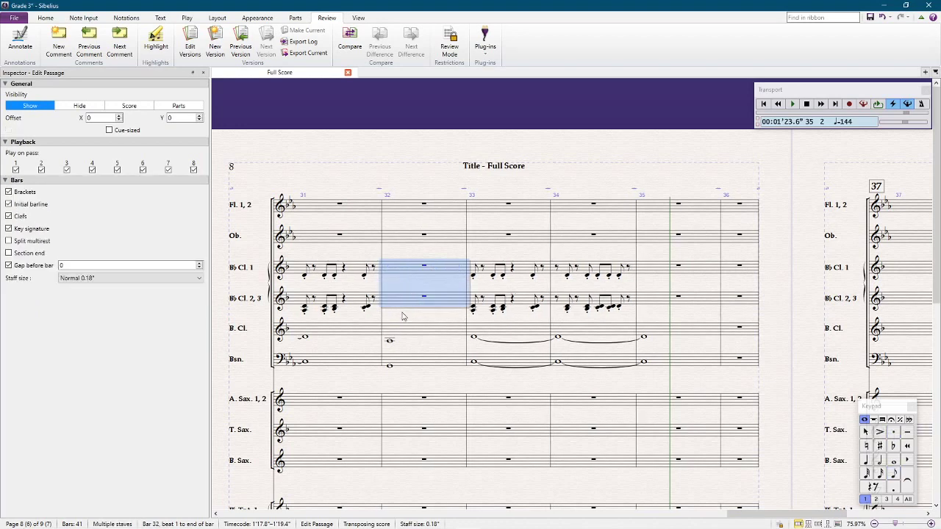
key("ctrl+equal")
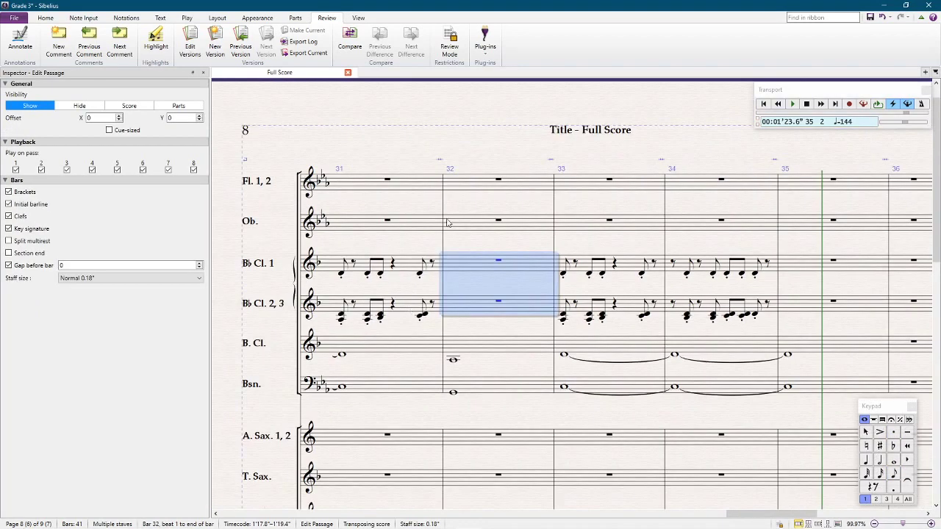
key("Escape")
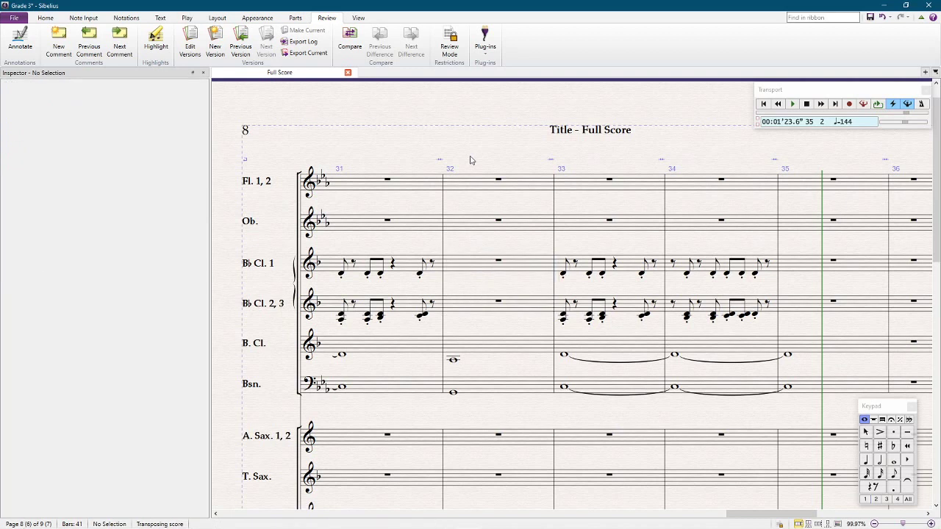
Enter quarter notes on beat 2 of bar 32: a written E in Clarinet 1 and a C-sharp and A chord in Clarinets 2, 3
left_click(464, 264)
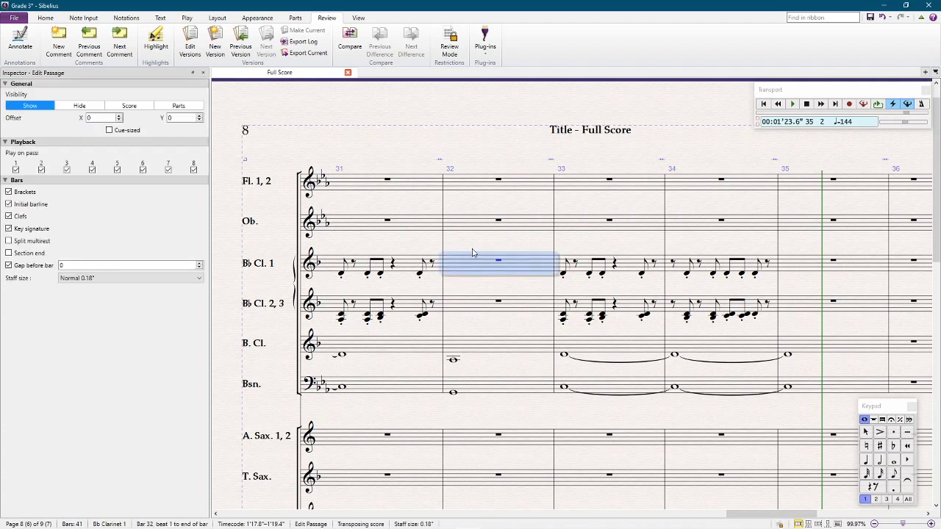
key("n")
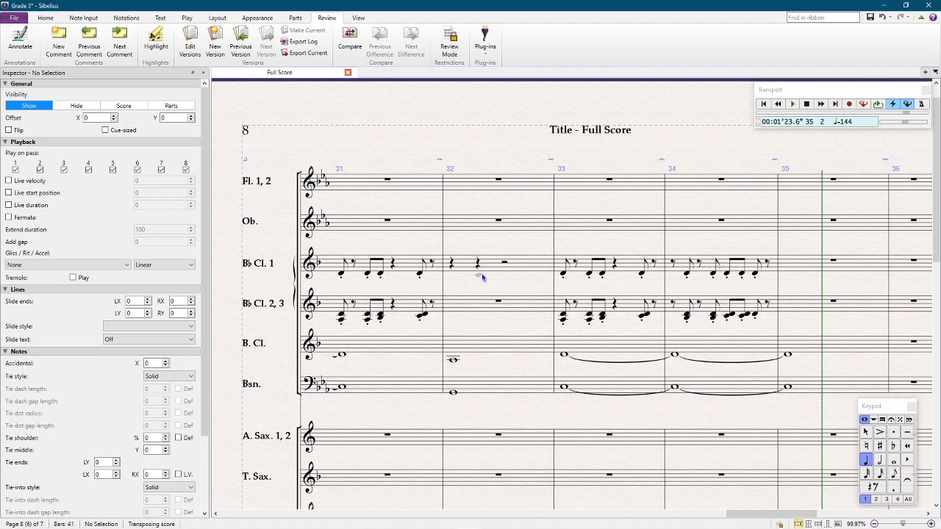
left_click(482, 277)
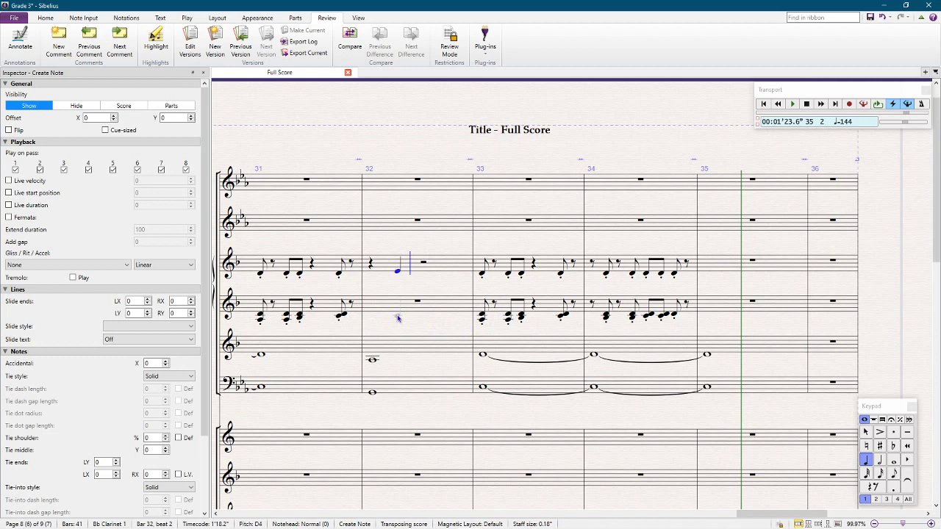
key("KP_8")
left_click(398, 318)
key("shift+3")
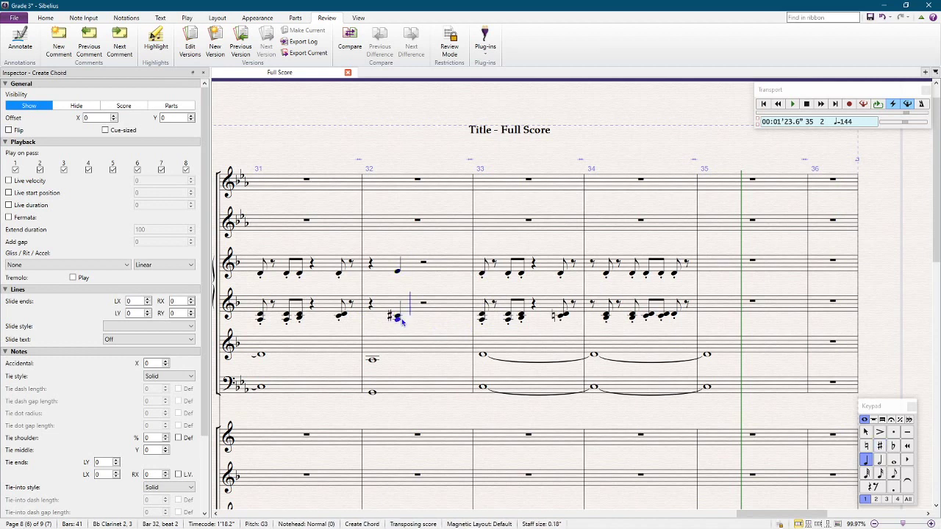
Enter quarter notes on beat 4 of bar 32: a written C-sharp in Clarinet 1 and an A in Clarinets 2, 3
key("KP_8")
left_click(450, 275)
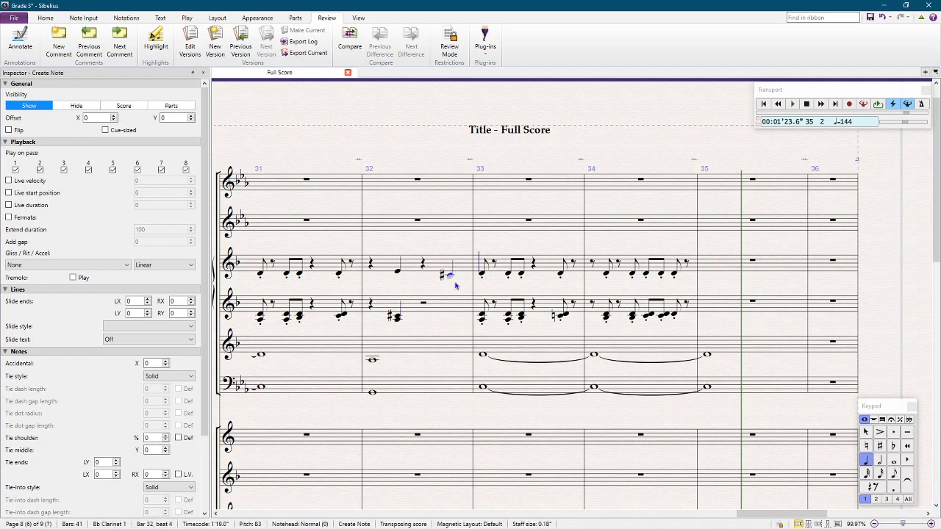
left_click(452, 320)
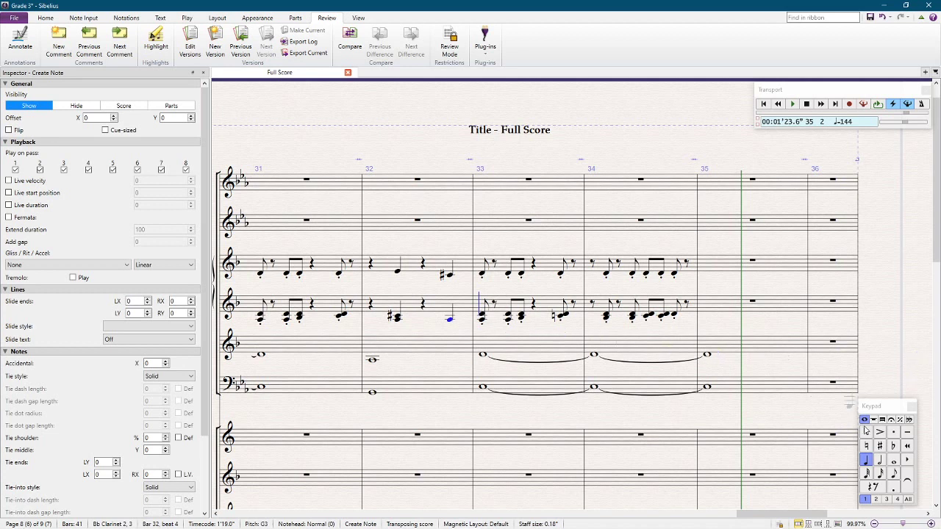
key("Escape")
Add accents to all the notes of both clarinet staves in bar 32
left_click(428, 267)
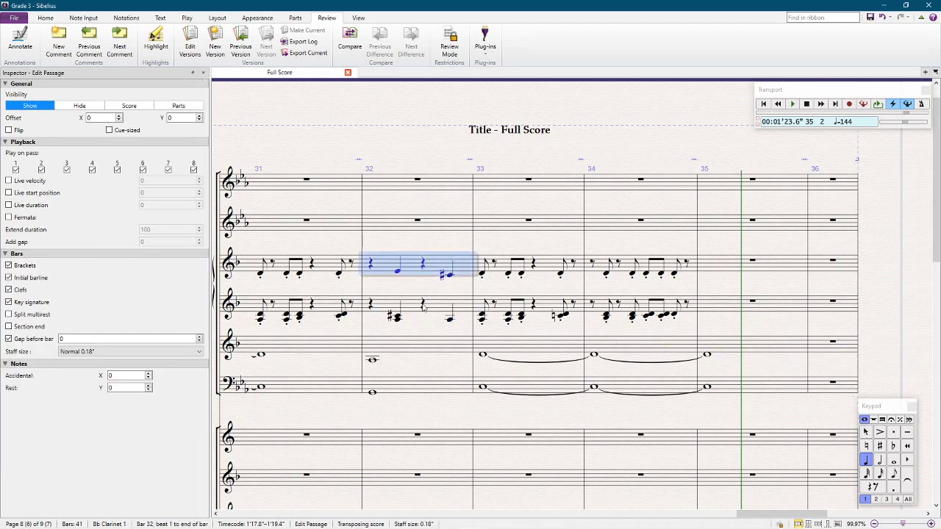
left_click(427, 308, "shift")
left_click(880, 433)
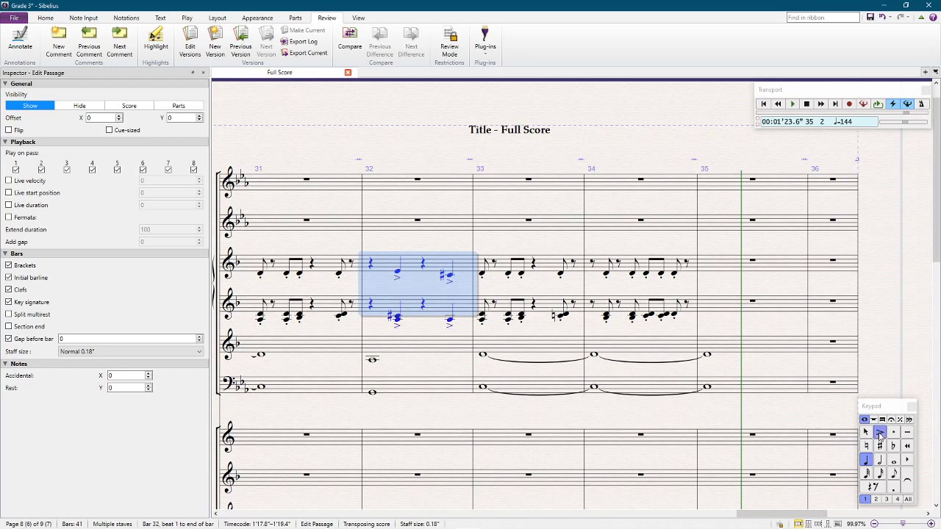
left_click(365, 134)
Shorten the beat 2 notes of both clarinet staves in bar 32 to eighth notes and repeat them on the off-beat
scroll(379, 221, "down", 2, "ctrl")
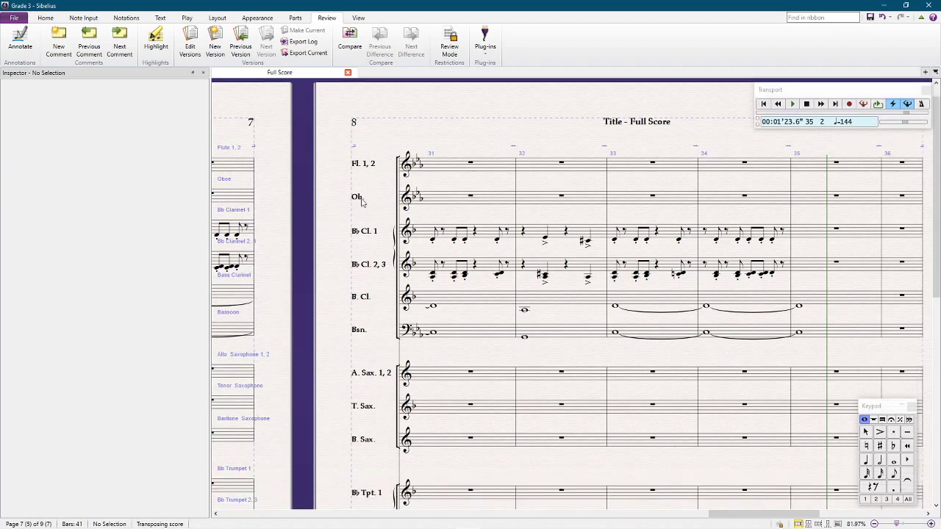
left_click_drag(462, 130, 554, 130)
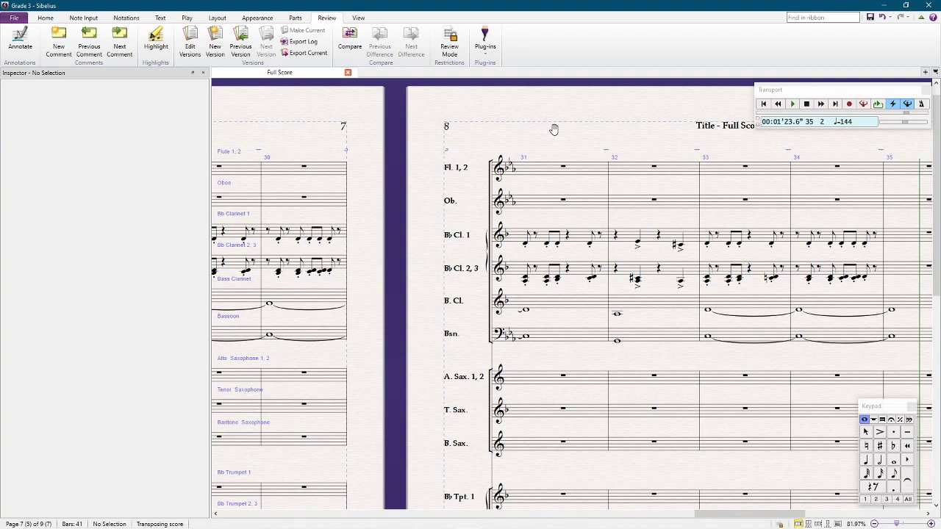
left_click_drag(555, 129, 598, 152)
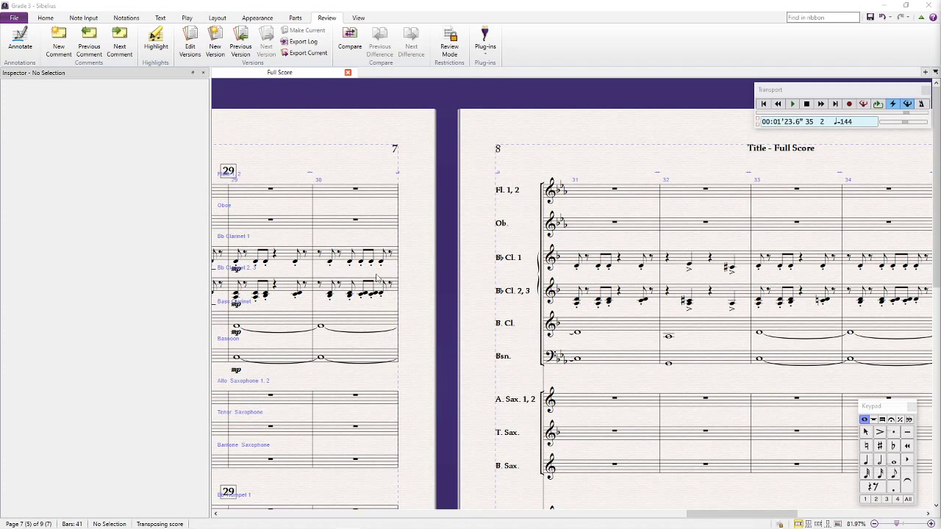
left_click(689, 266)
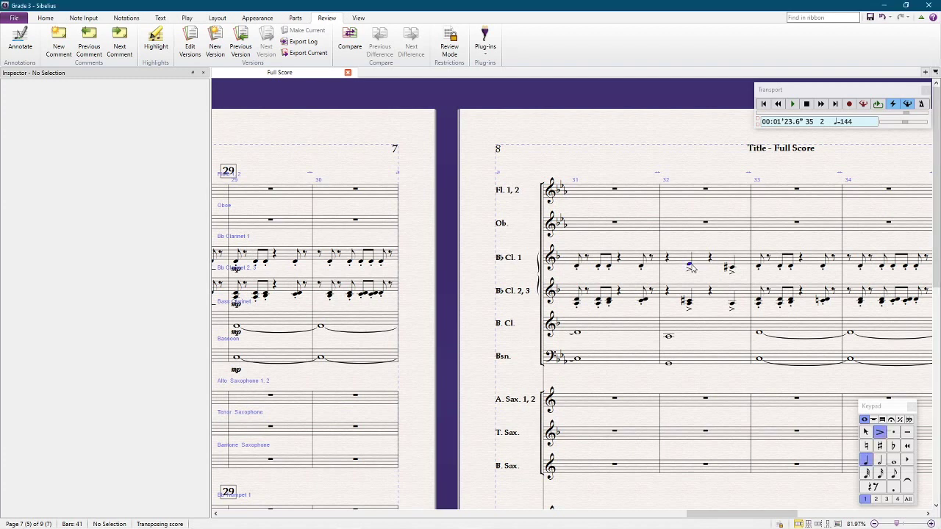
left_click(689, 303, "shift")
key("5")
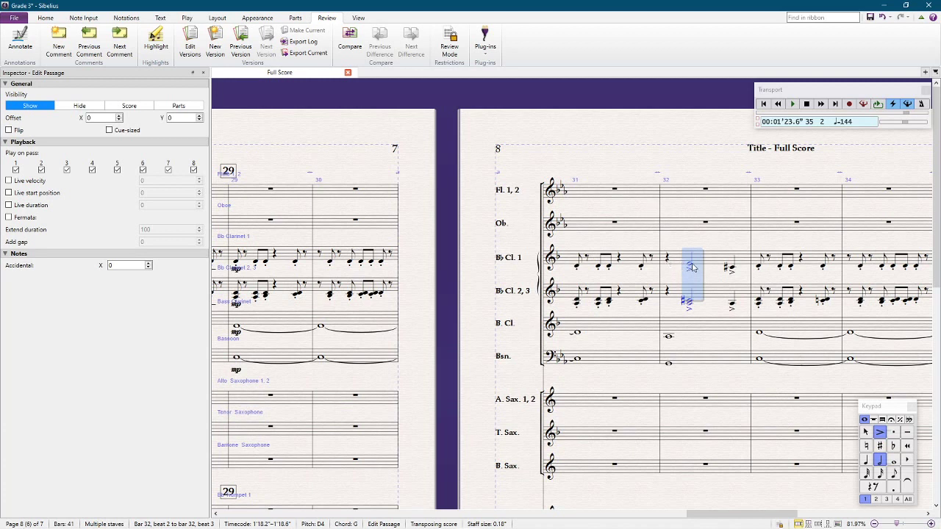
key("shift+Right")
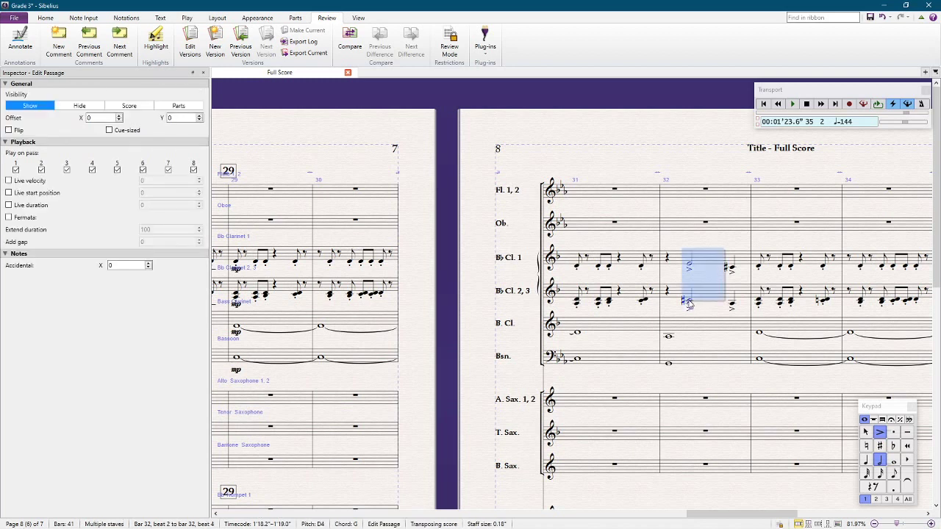
key("Delete")
key("shift+Left")
key("shift+Left")
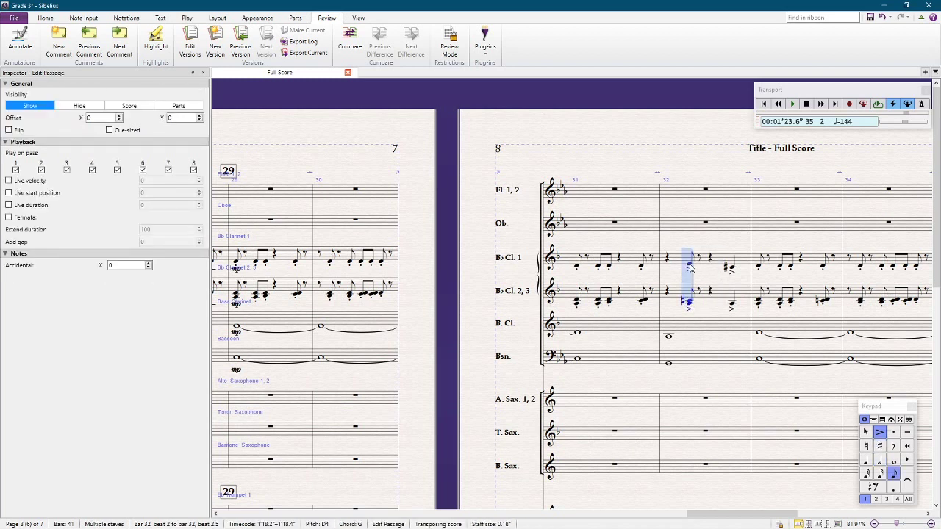
key("r")
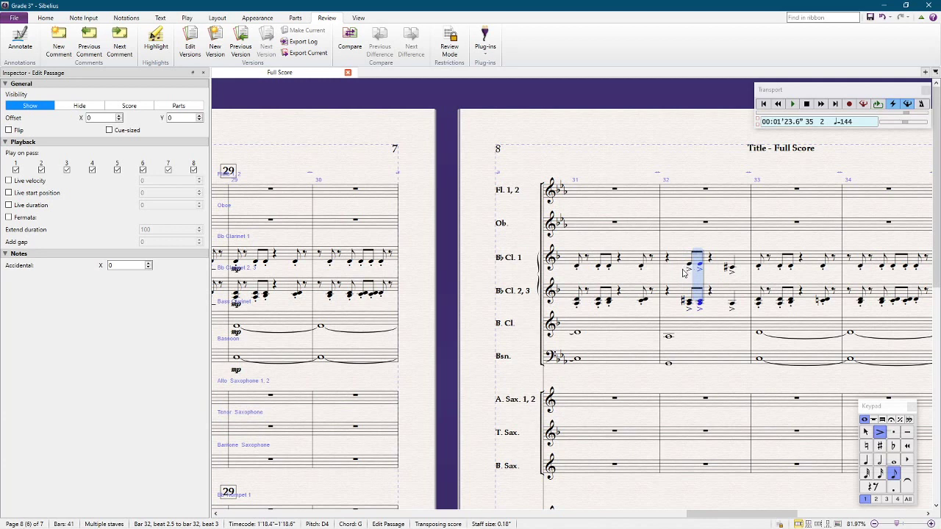
Change the off-beat eighths after beat 2 of bar 32 to a written A in Clarinet 1 and a C-sharp and E chord in Clarinets 2, 3
key("Up")
key("Up")
key("Up")
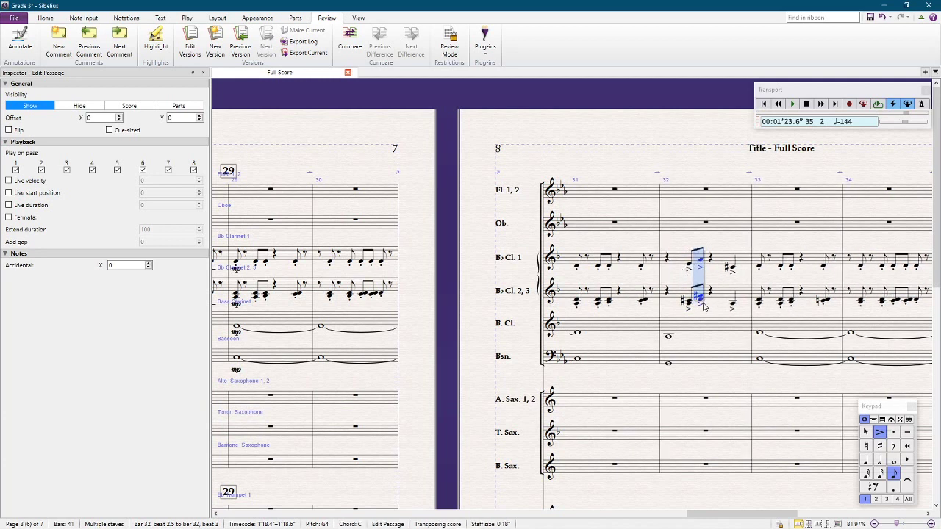
left_click(701, 300)
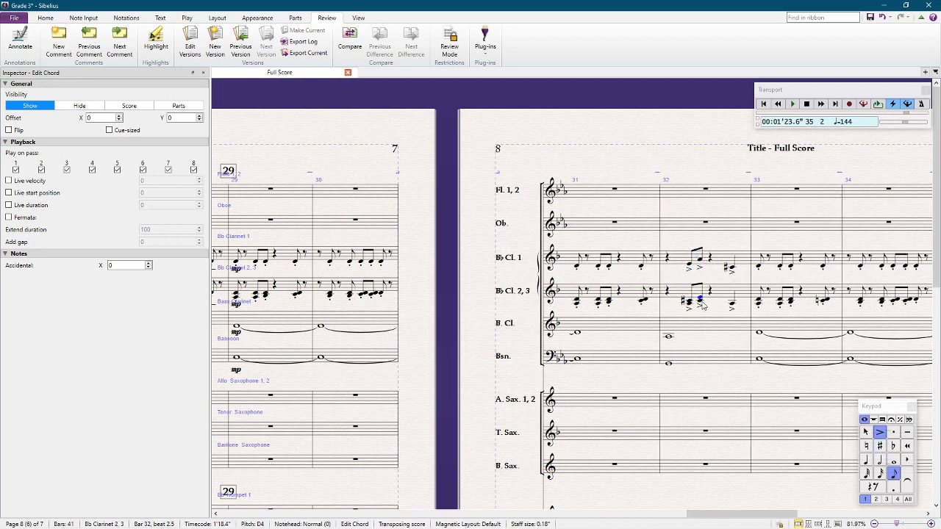
key("Down")
key("Down")
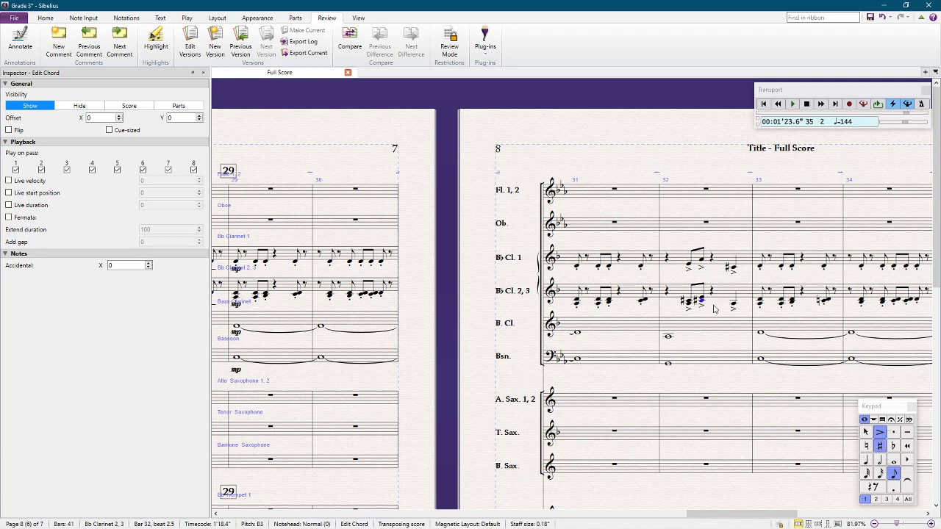
Enter accented quarter notes on beat 3 of bar 32: a written C-sharp in Clarinet 1 and an E and A chord in Clarinets 2, 3
left_click(703, 260, "shift")
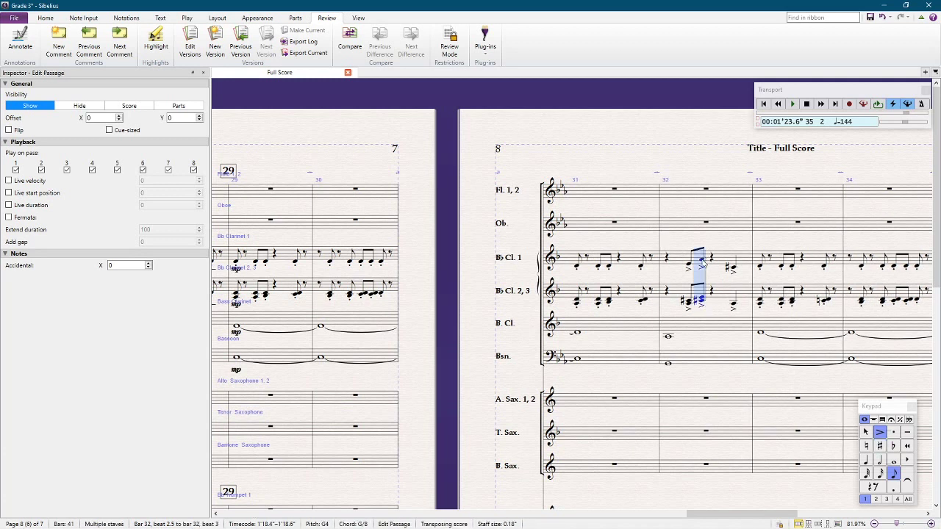
key("Right")
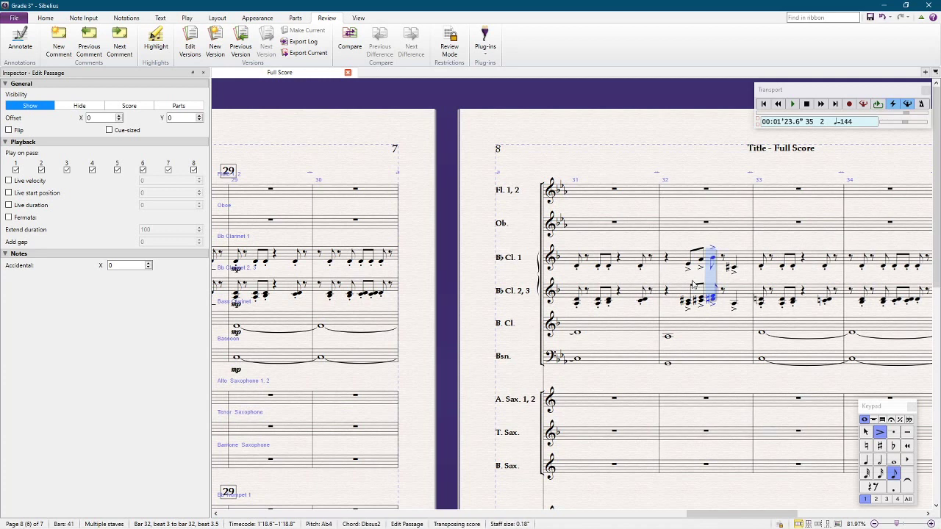
left_click(712, 298)
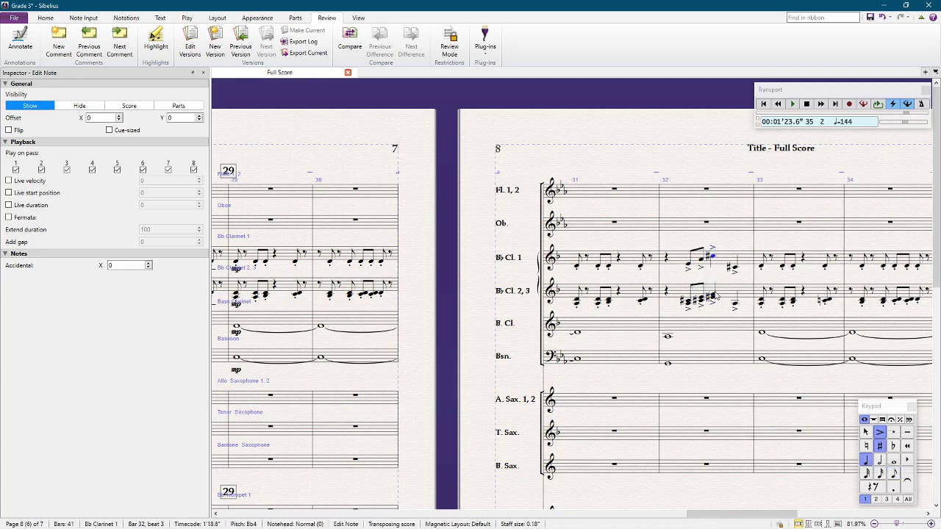
key("Down")
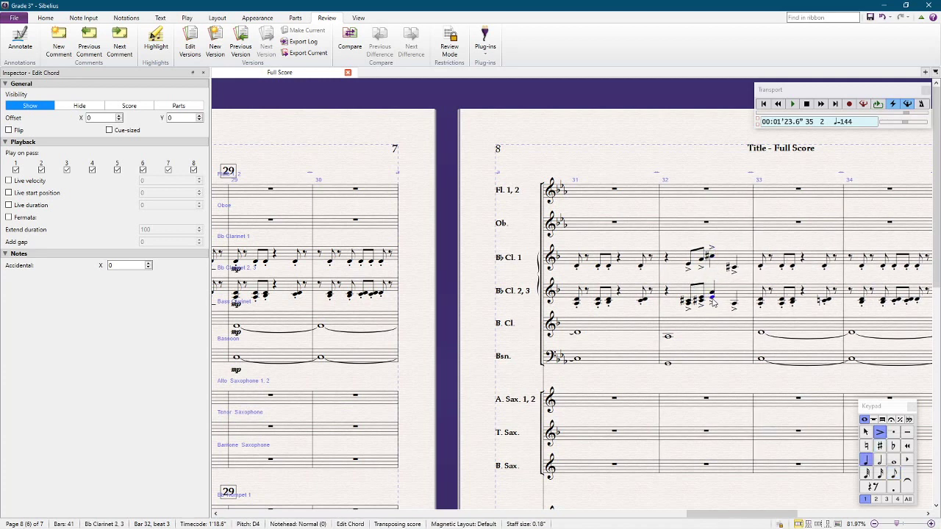
Change beat 4 of bar 32 to a written A in Clarinet 1 and a C-sharp and E chord in Clarinets 2, 3
left_click_drag(734, 267, 733, 258)
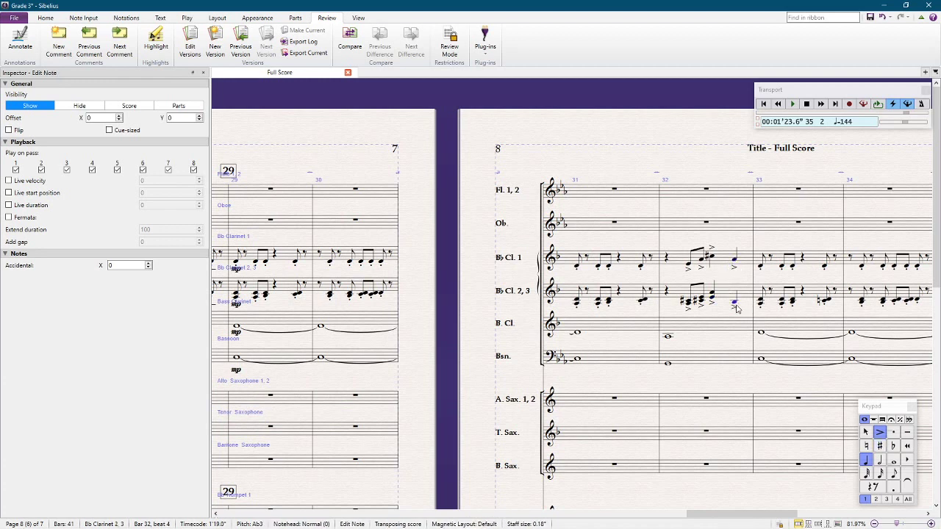
left_click(735, 303)
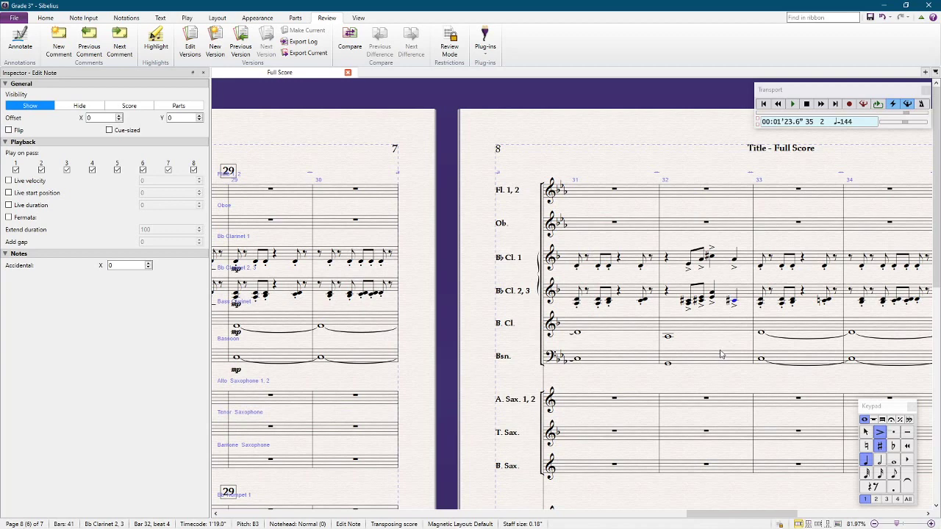
key("3")
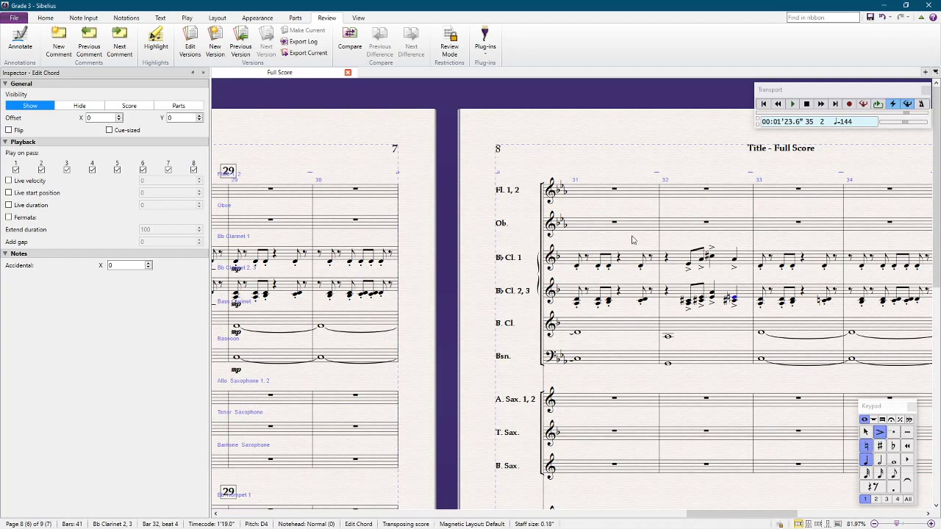
Remove the redundant natural and sharp signs from the beat 4 chord of Clarinets 2, 3 in bar 32
key("ctrl+plus")
key("ctrl+plus")
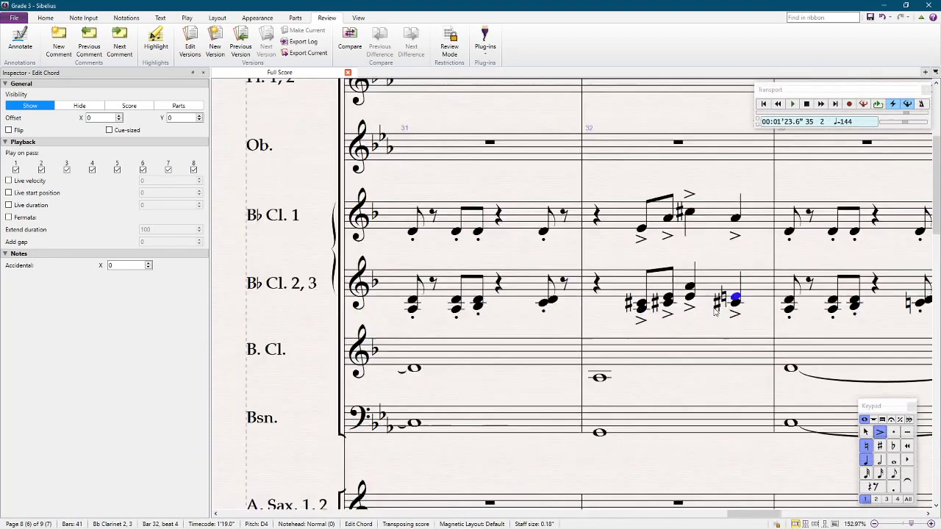
left_click(668, 299)
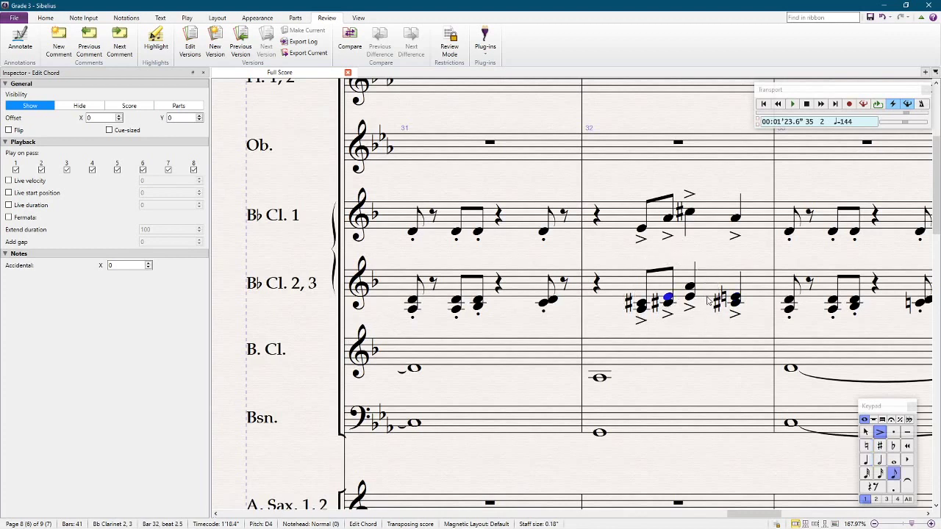
left_click(735, 299)
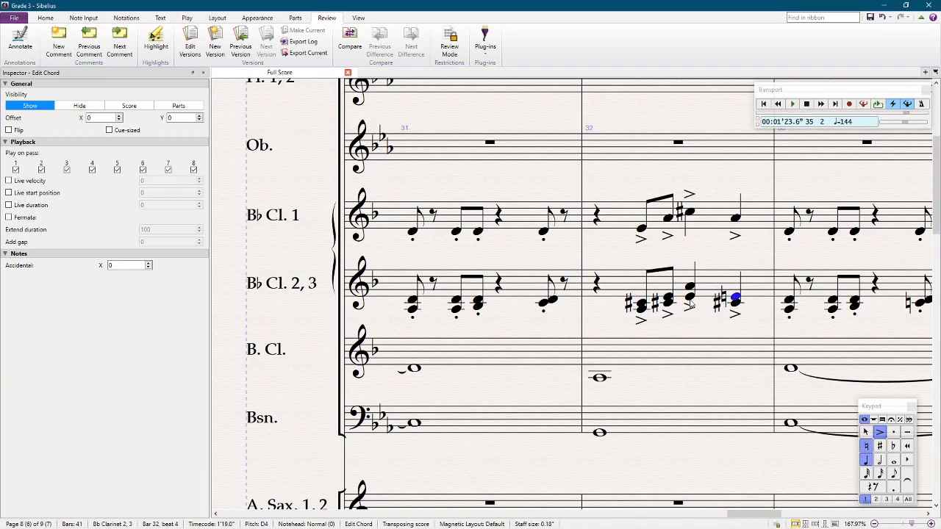
key("KP_7")
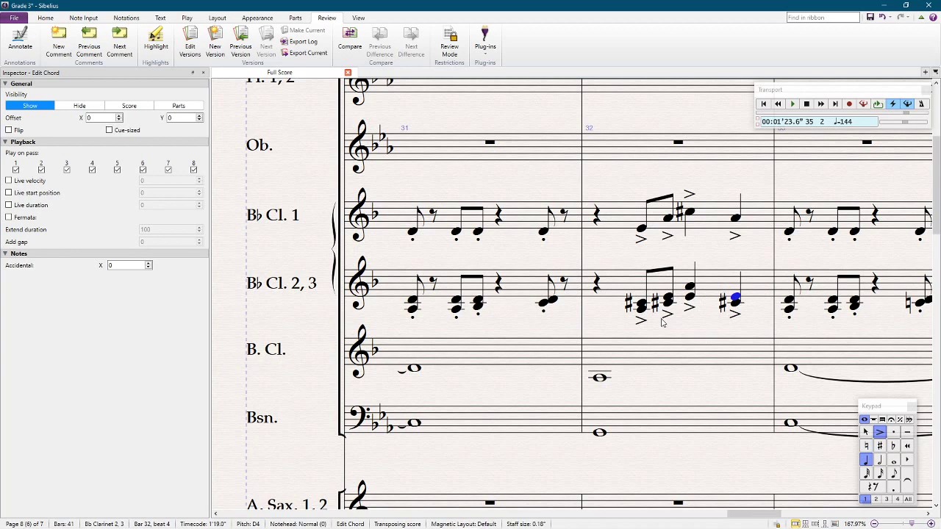
scroll(735, 301, "down", 5, "ctrl")
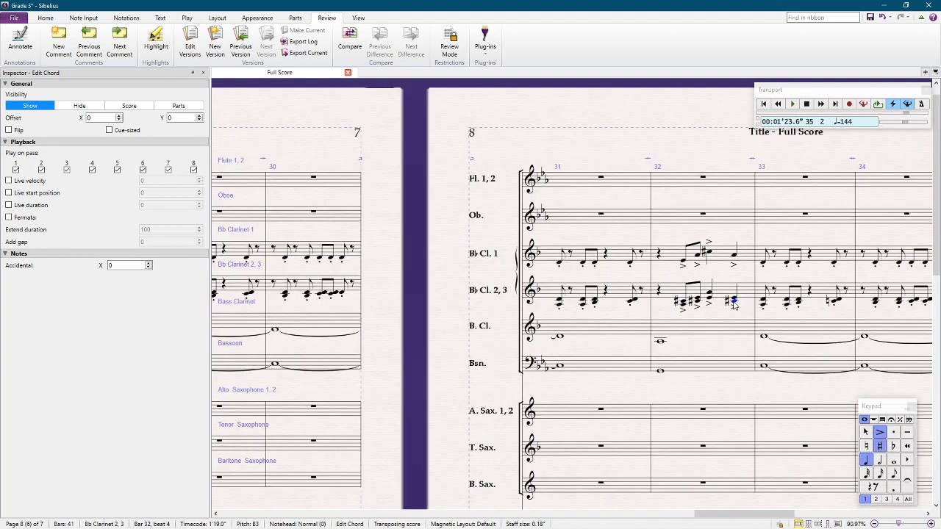
scroll(682, 312, "up", 2, "ctrl")
scroll(706, 287, "up", 1, "ctrl")
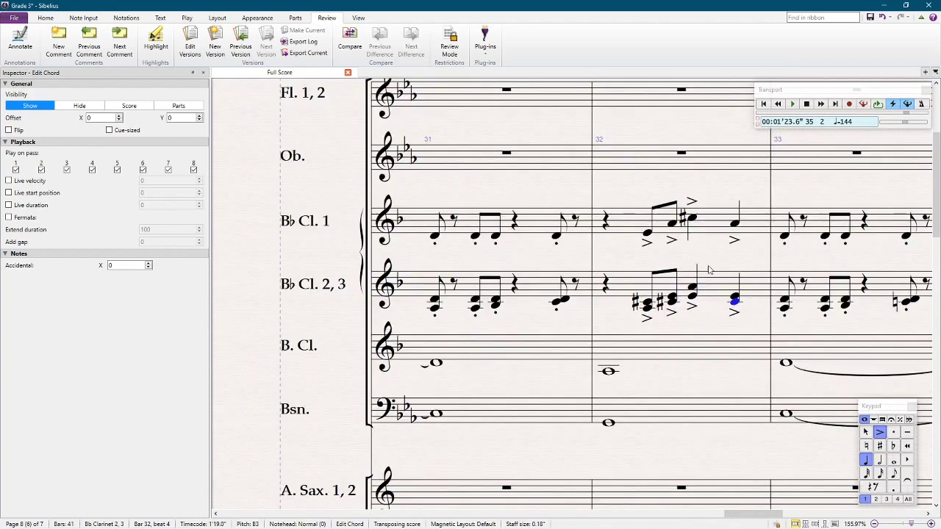
Check the C-sharps on beat 2 of bar 32 in Clarinets 2, 3 and save the score
scroll(747, 257, "up", 1, "ctrl")
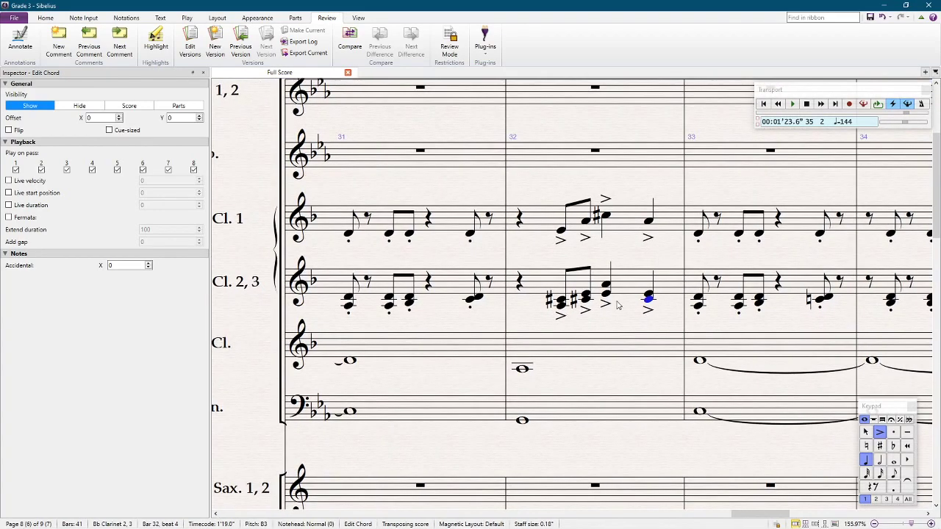
scroll(619, 305, "up", 1, "ctrl")
left_click(562, 289)
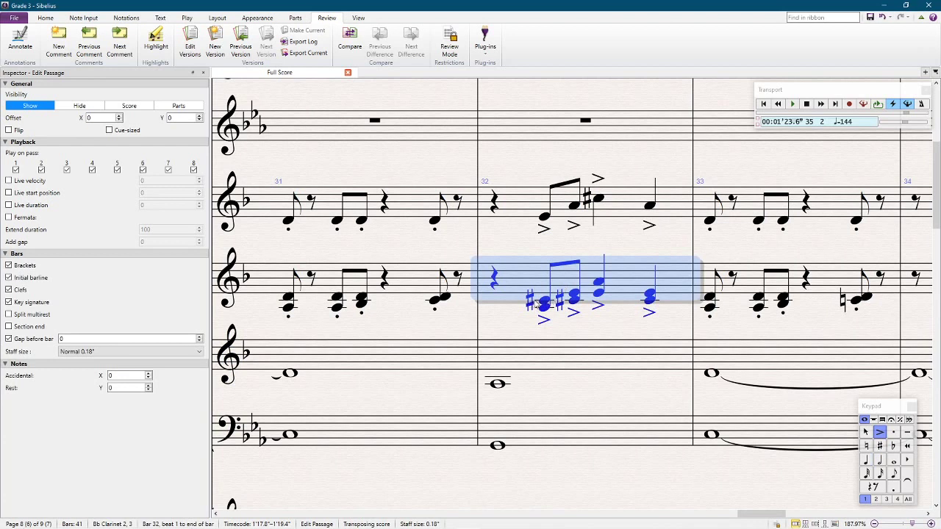
left_click(544, 302)
left_click(575, 301, "ctrl")
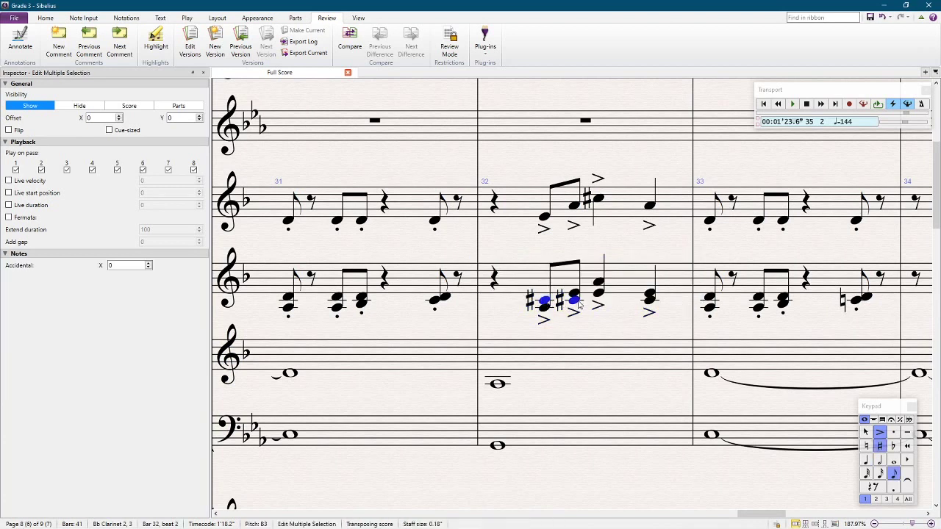
left_click(557, 340)
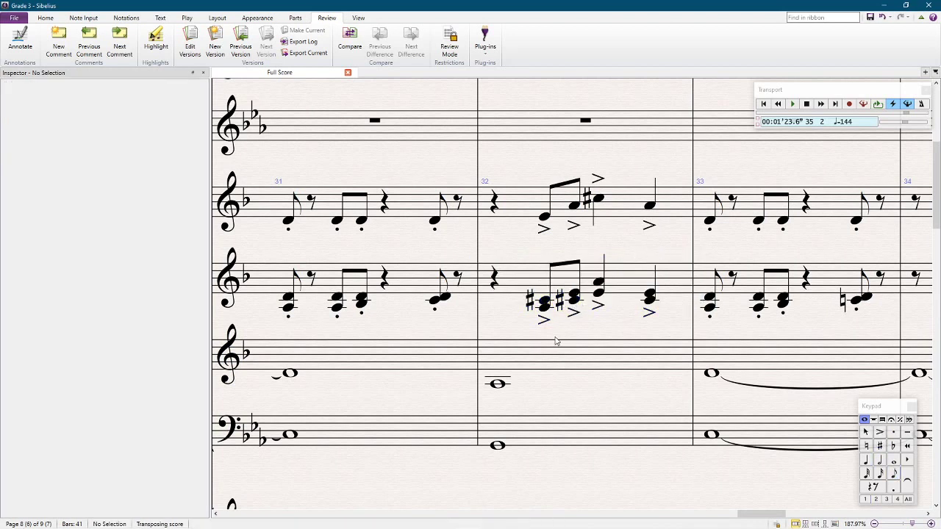
left_click(575, 300)
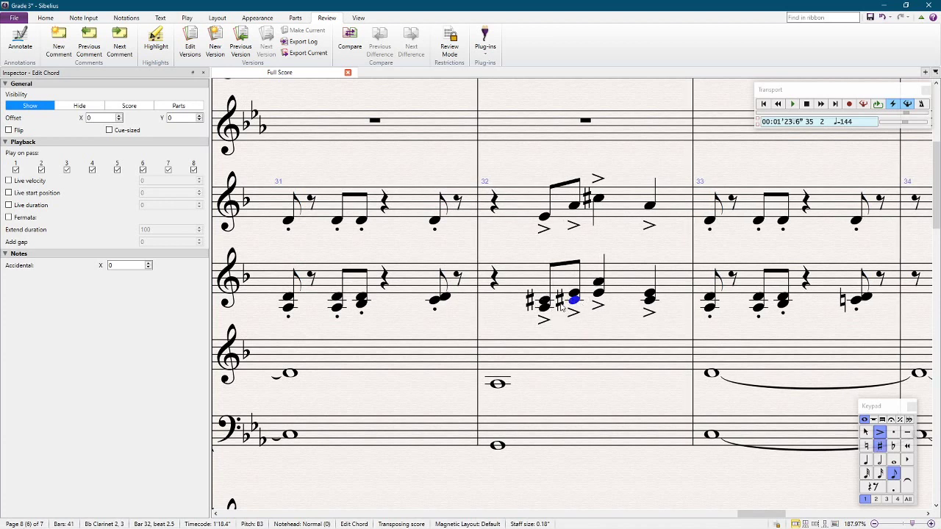
key("ctrl+s")
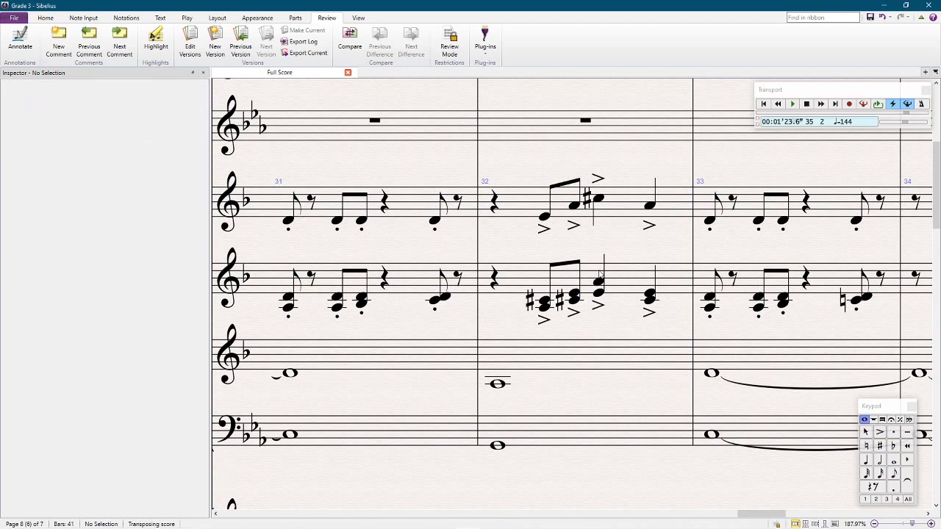
View the new clarinet passage in the B-flat Clarinet 2, 3 part and return to the full score
key("ctrl+minus")
key("ctrl+minus")
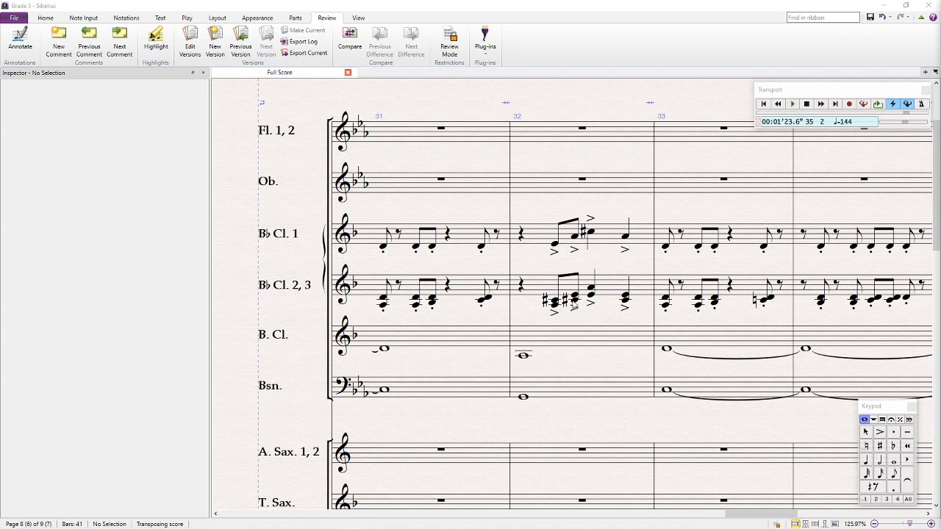
left_click(636, 283)
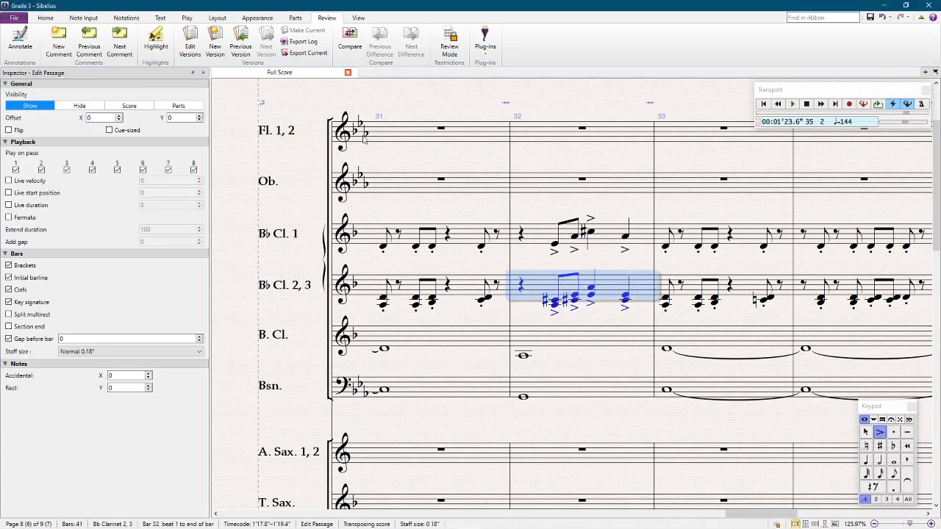
left_click(456, 100)
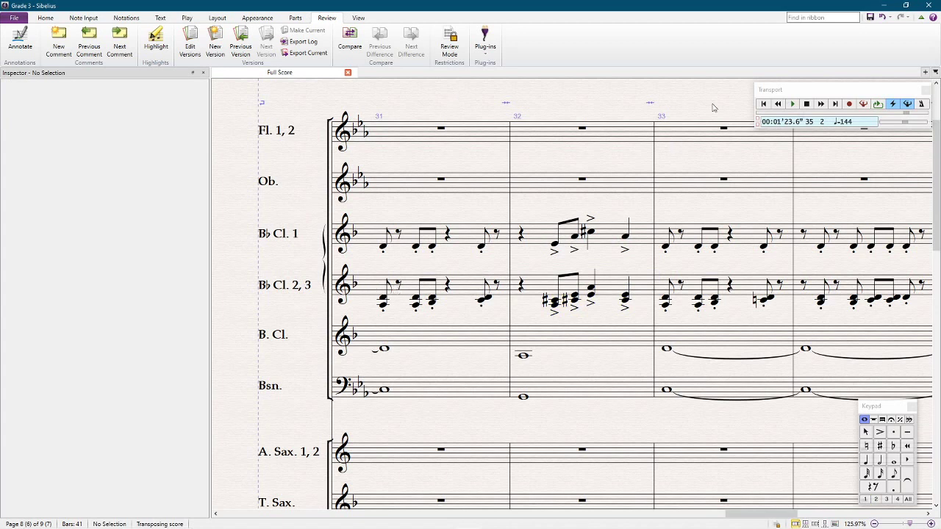
left_click(935, 71)
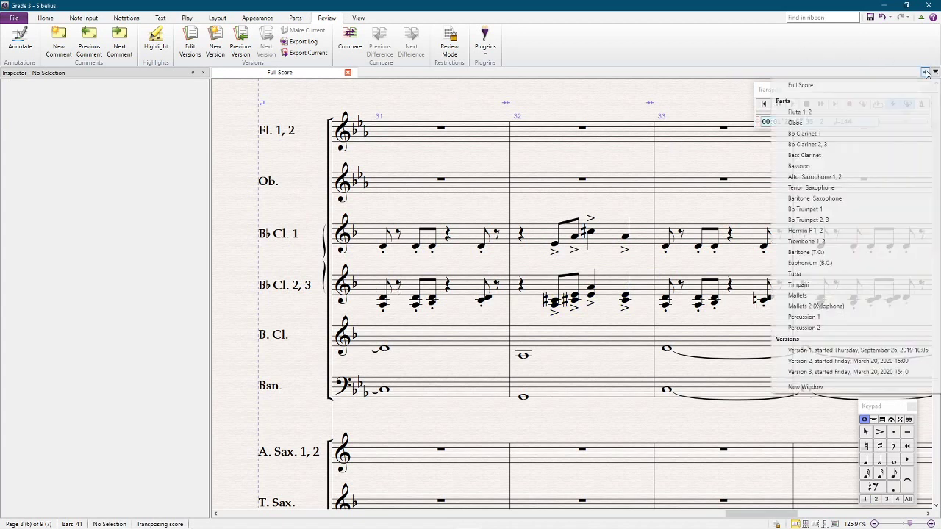
left_click(844, 144)
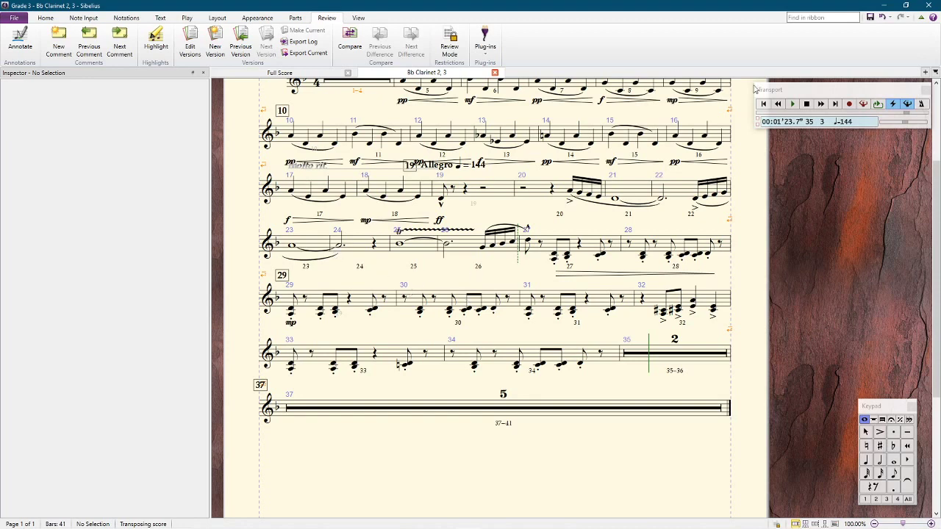
left_click(924, 73)
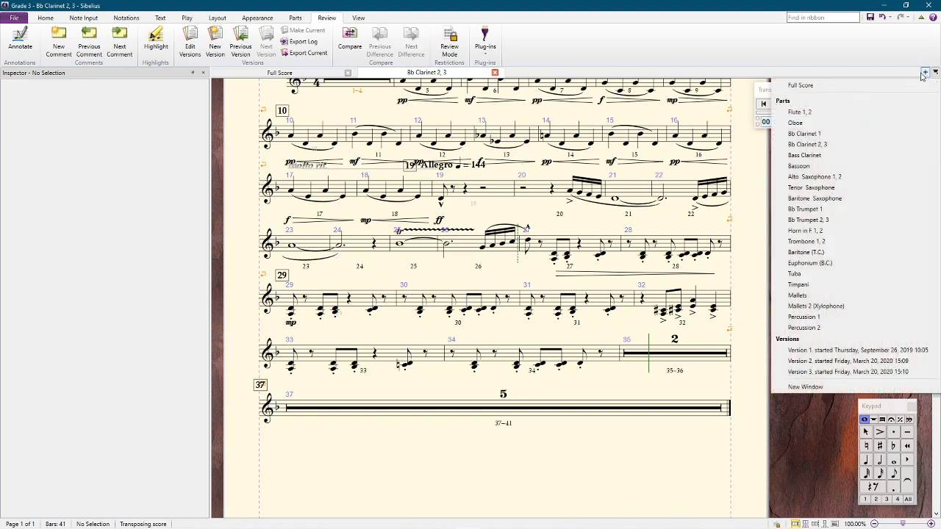
left_click(801, 85)
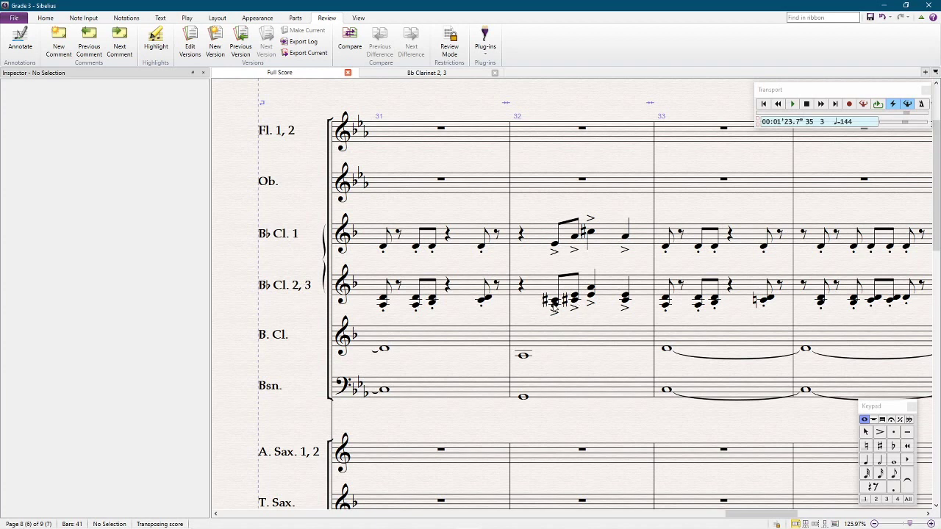
Look back over clarinet bars 27 to 30 in the full score and reopen the B-flat Clarinet 2, 3 part
scroll(392, 260, "down", 3)
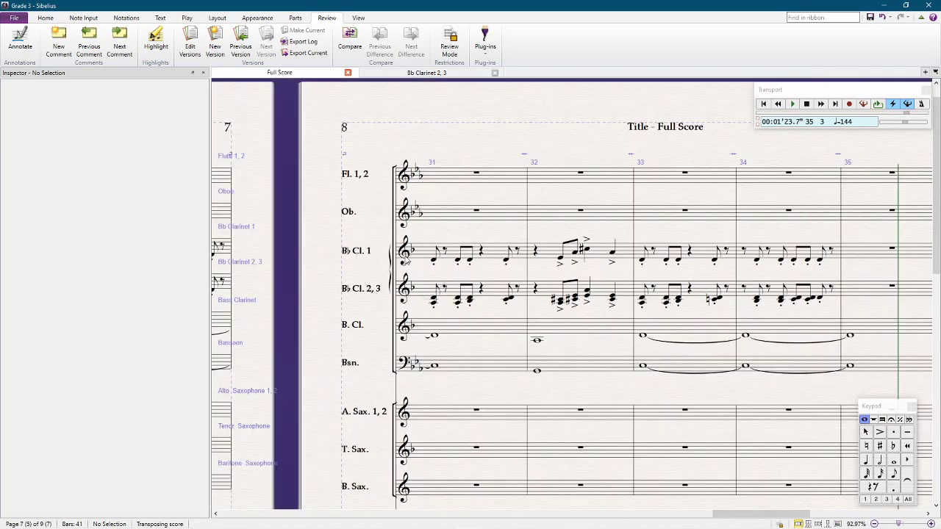
scroll(406, 260, "left", 5)
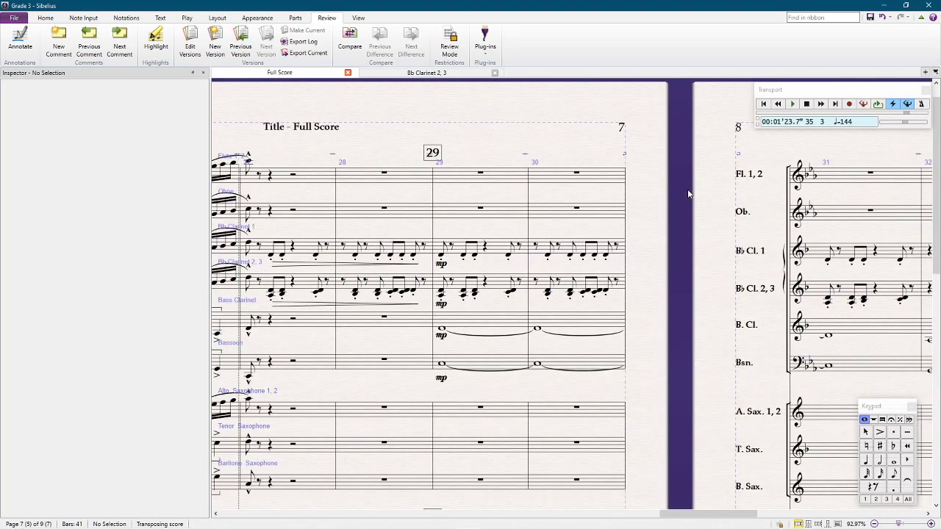
left_click(925, 72)
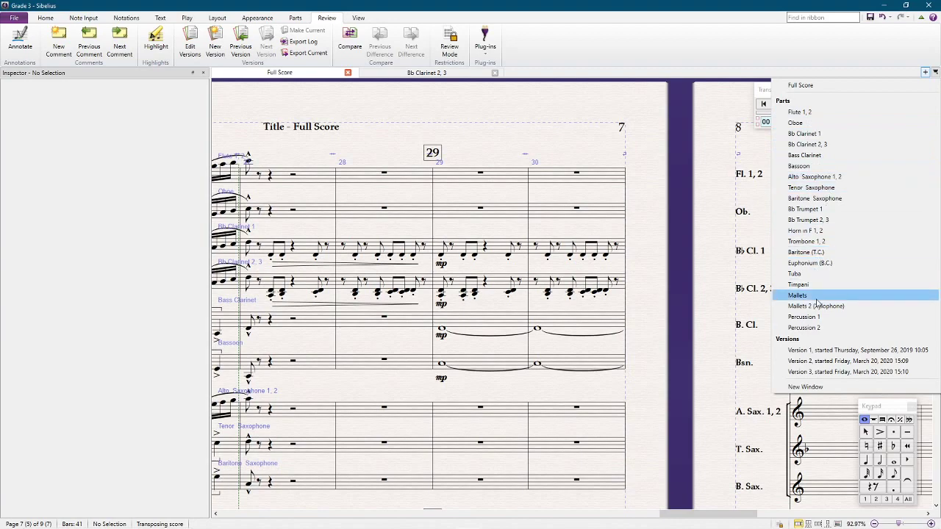
left_click(818, 146)
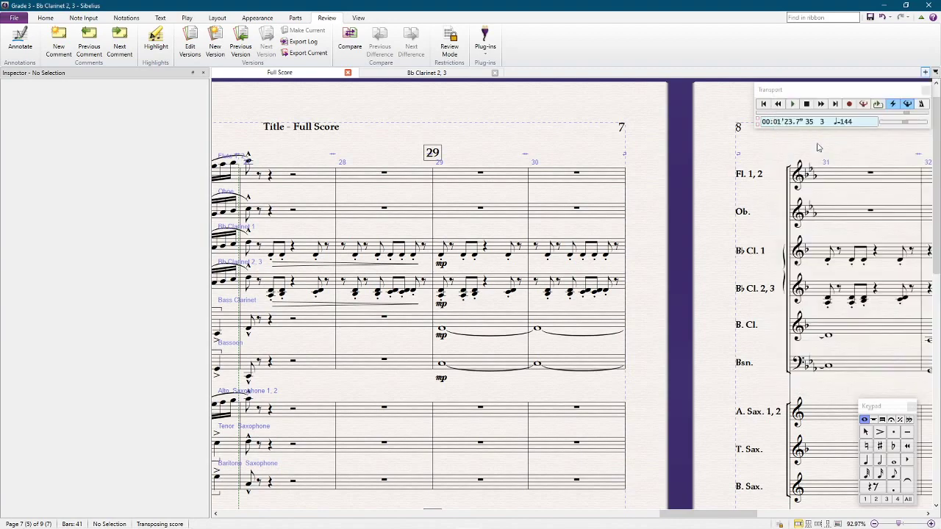
left_click_drag(745, 184, 782, 286)
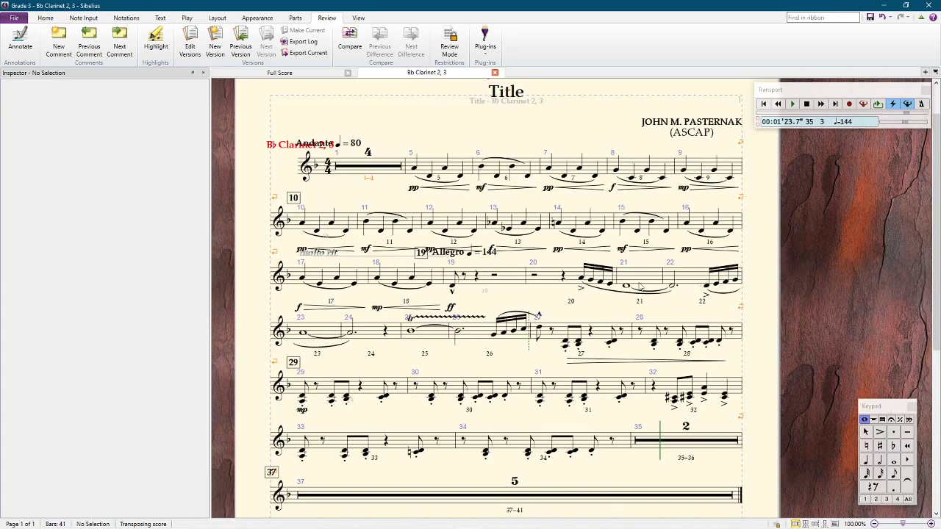
Widen the vertical spacing between the staves across all 41 bars of the B-flat Clarinet 2, 3 part
left_click(357, 168)
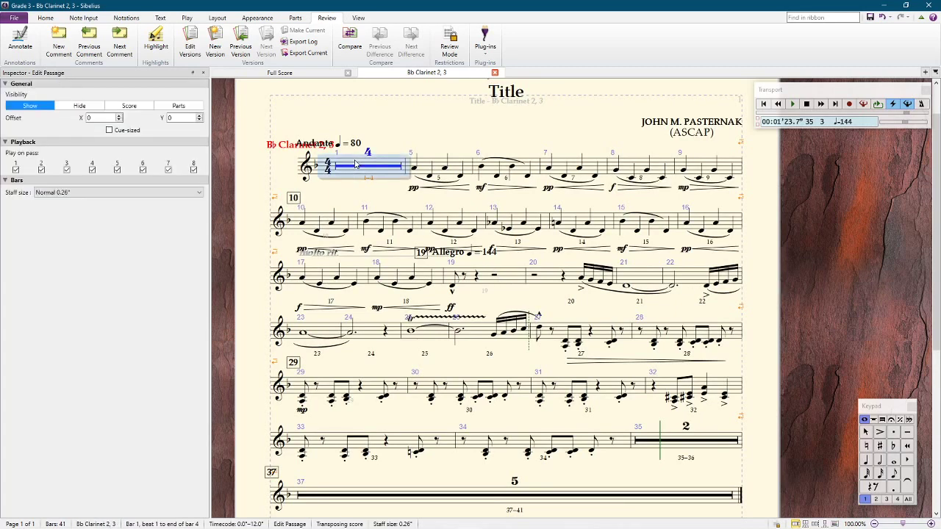
scroll(480, 237, "down", 4)
left_click(641, 362, "shift")
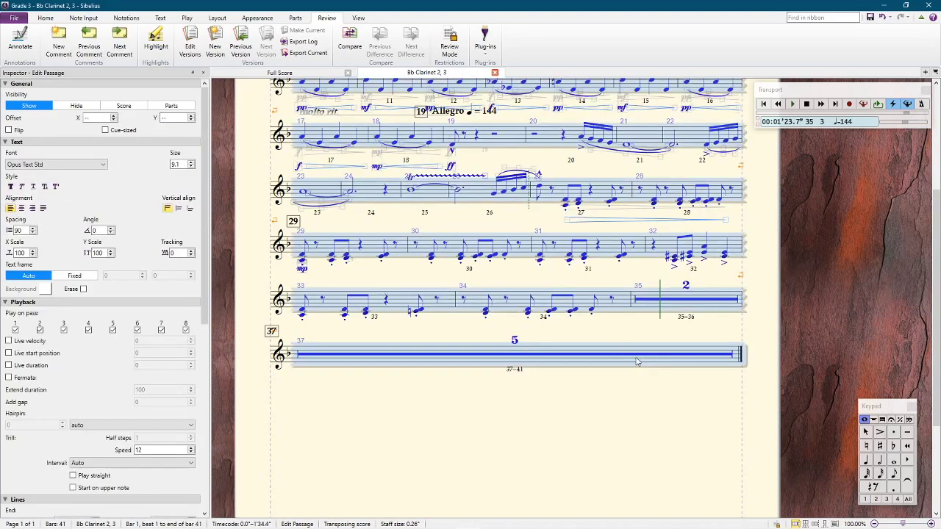
scroll(641, 362, "up", 4)
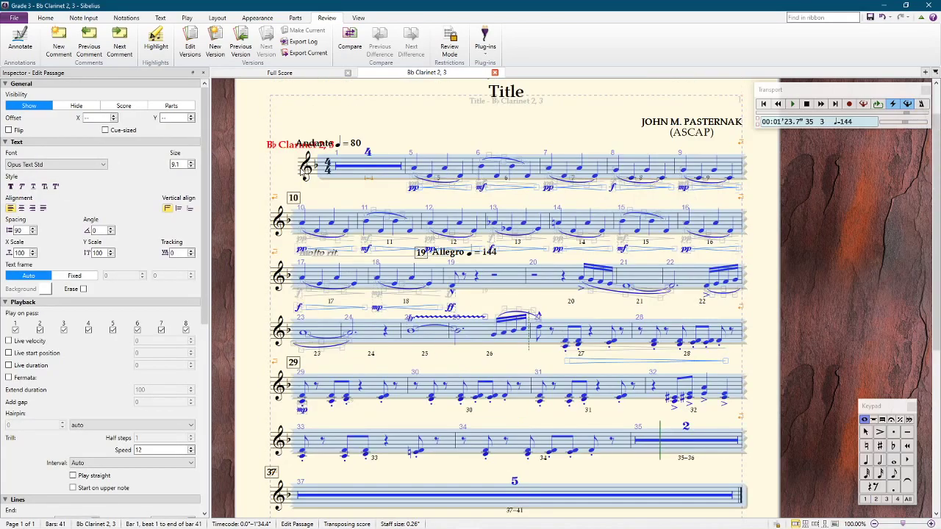
left_click(429, 152)
left_click(425, 169)
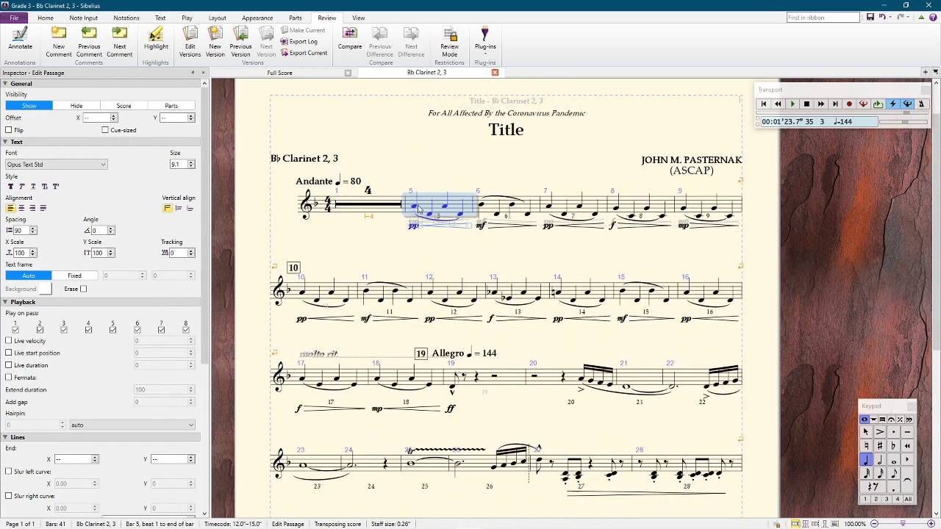
Look over the respaced B-flat Clarinet 2, 3 part, close it and return to the full score
left_click(817, 289)
scroll(817, 290, "down", 2)
scroll(445, 277, "down", 3)
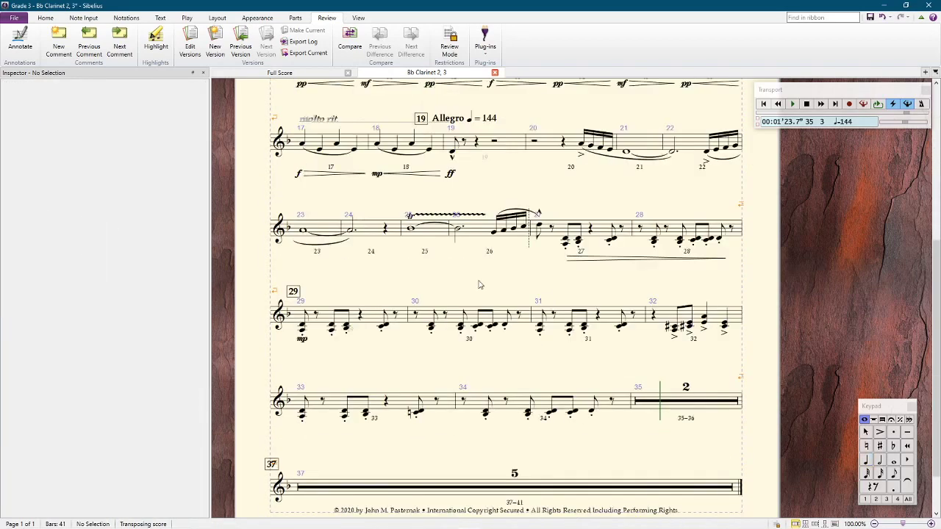
scroll(400, 294, "up", 6)
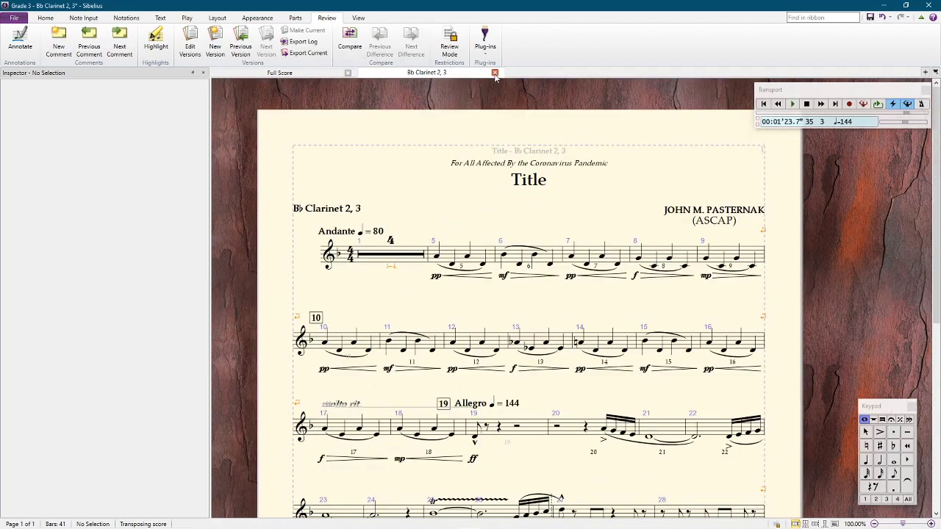
left_click(495, 72)
scroll(346, 134, "right", 5)
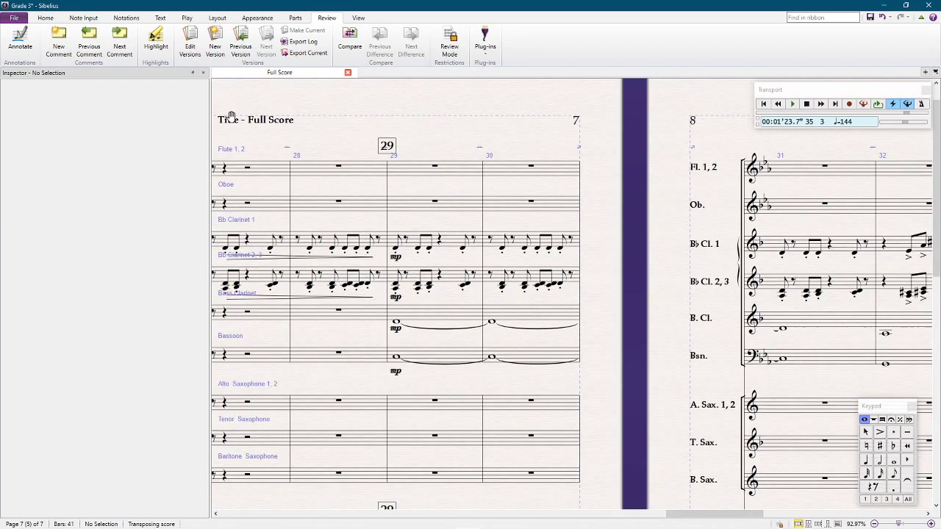
Remove the accents from the bar 32 notes in Clarinet 1 and Clarinets 2, 3 and slur the notes in each staff
left_click(606, 250)
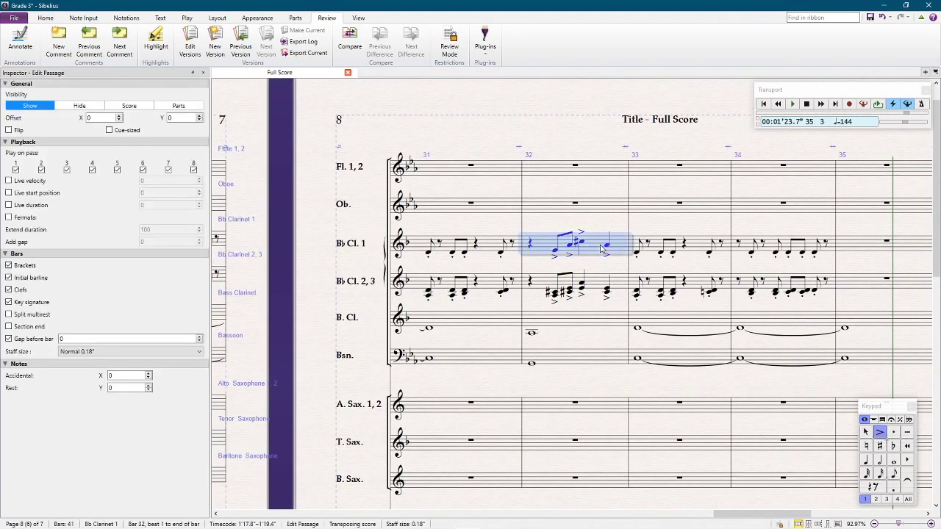
left_click(599, 293, "shift")
left_click(880, 432)
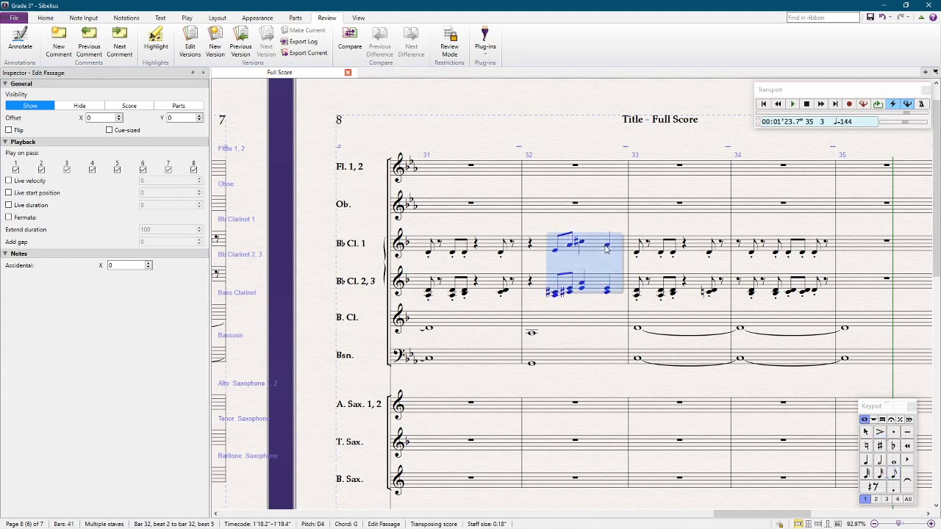
key("s")
Accent the first eighth note on beat 2 of bar 32 in both clarinet staves and save the score
left_click(554, 252)
left_click(551, 293, "shift")
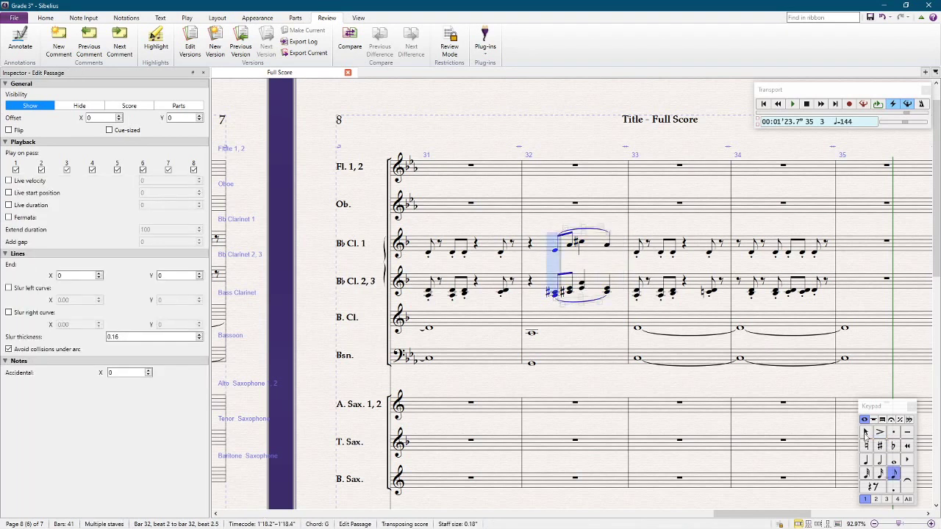
left_click(539, 131)
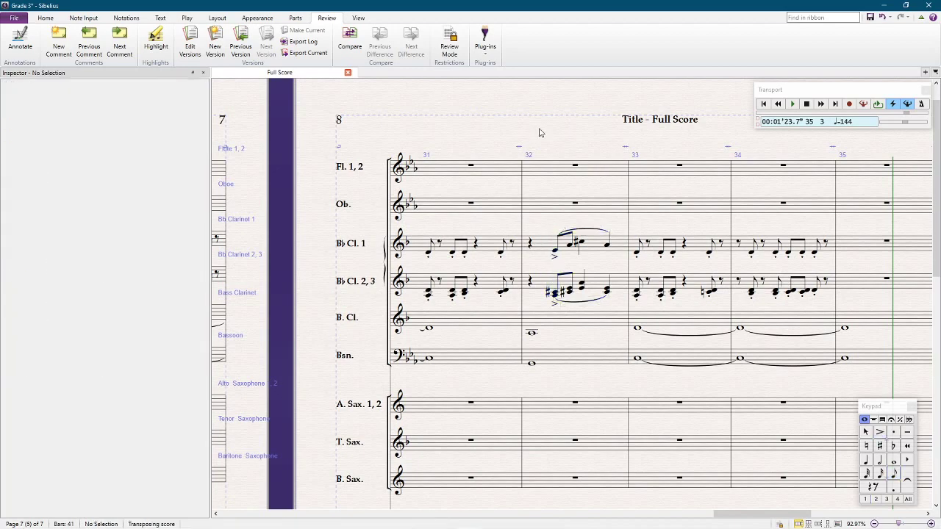
key("ctrl+d")
left_click(668, 423)
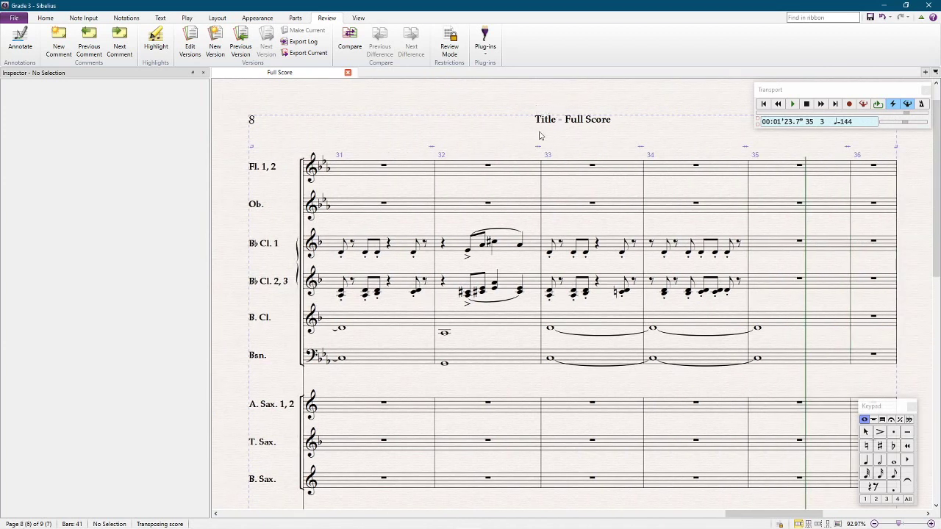
Play back the score from bar 27 to about bar 35 to hear the clarinets under the horn melody
left_click_drag(357, 111, 734, 125)
left_click_drag(324, 138, 536, 123)
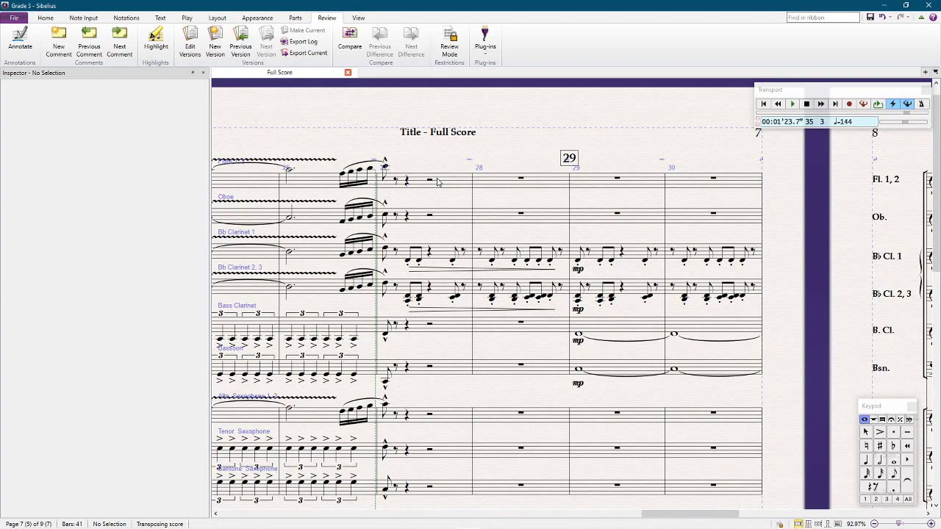
left_click(436, 182)
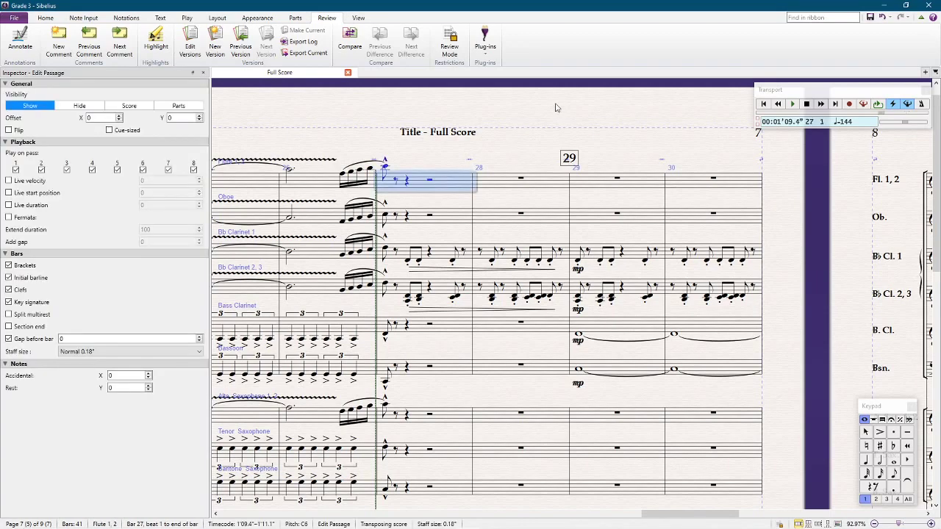
left_click(565, 142)
scroll(564, 143, "down", 3)
scroll(564, 143, "down", 3)
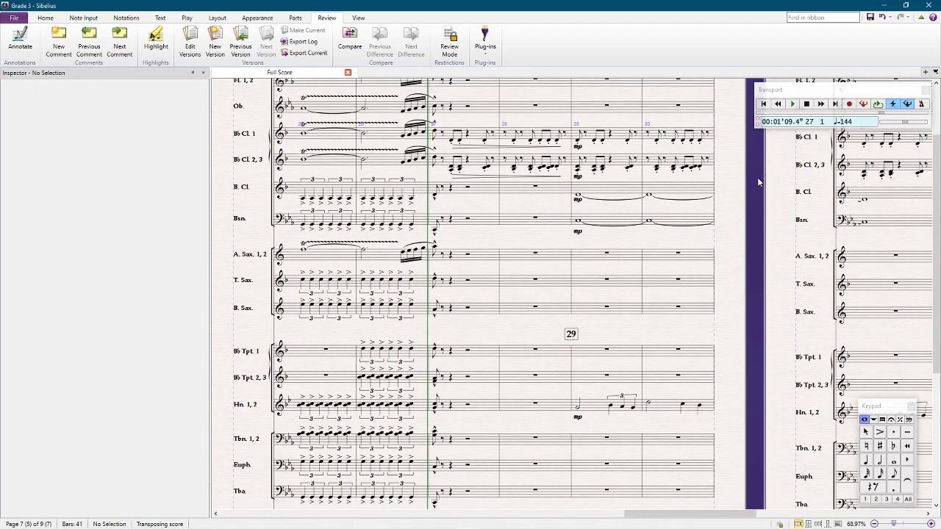
left_click_drag(724, 187, 602, 272)
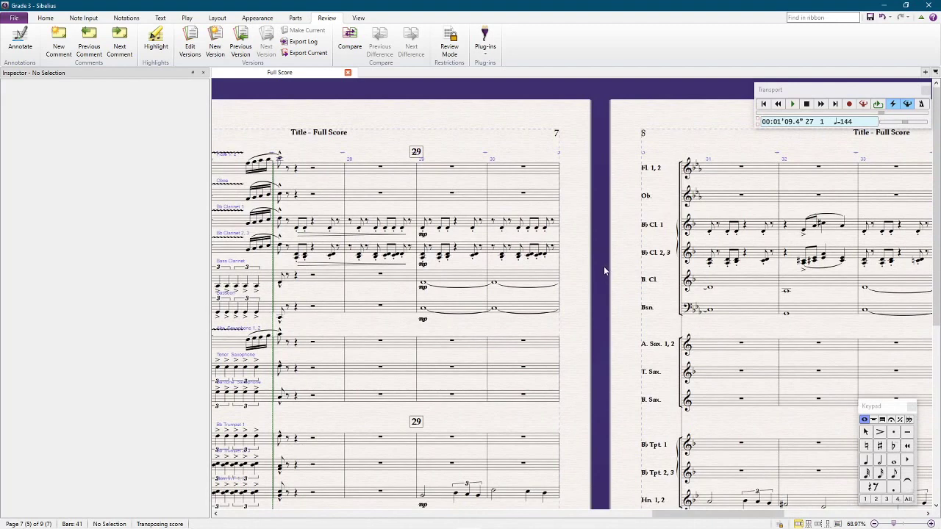
key("space")
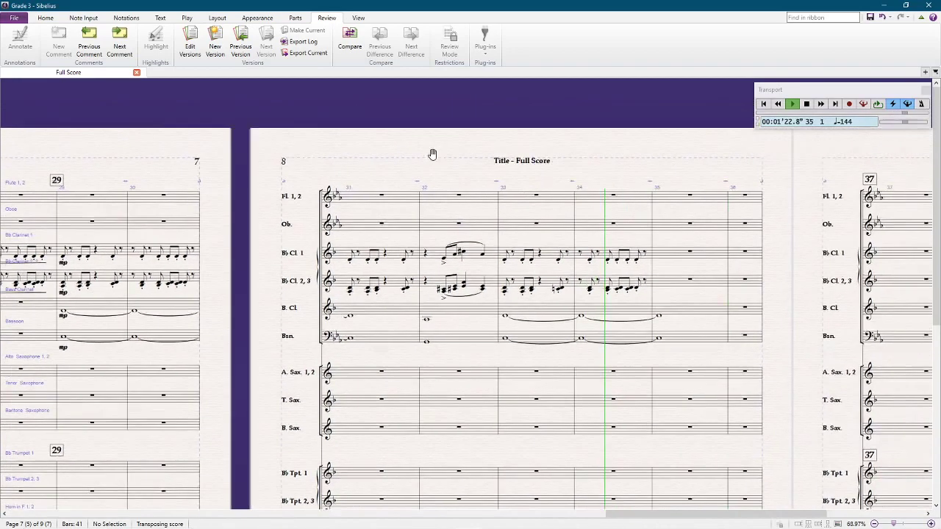
key("Escape")
Play back both clarinet staves from bar 32 and examine the rhythm of their slurred figure
scroll(657, 300, "up", 3)
scroll(731, 233, "up", 2)
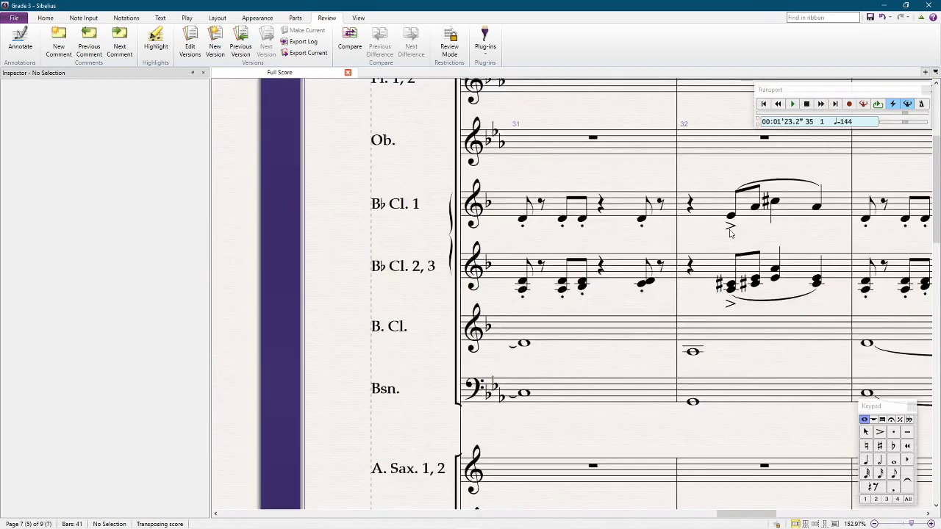
scroll(802, 243, "up", 2)
left_click(561, 213)
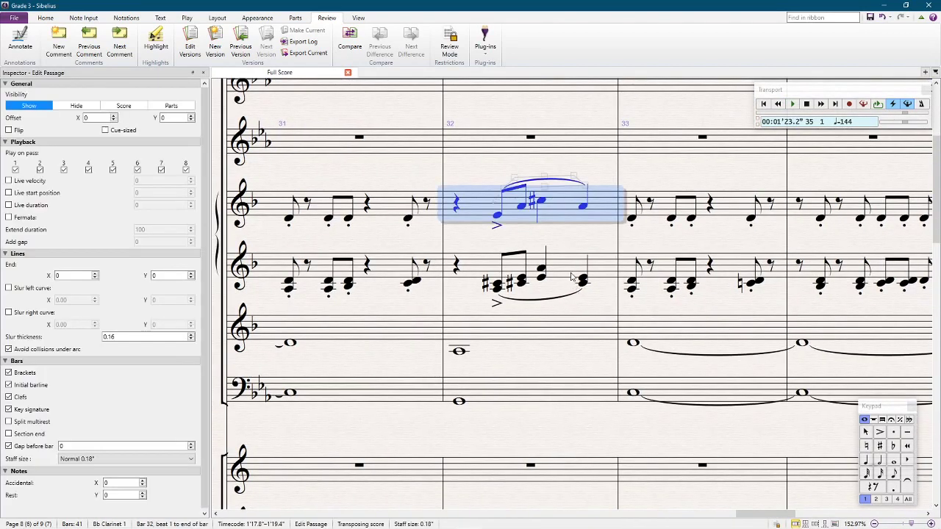
left_click(572, 274, "shift")
key("space")
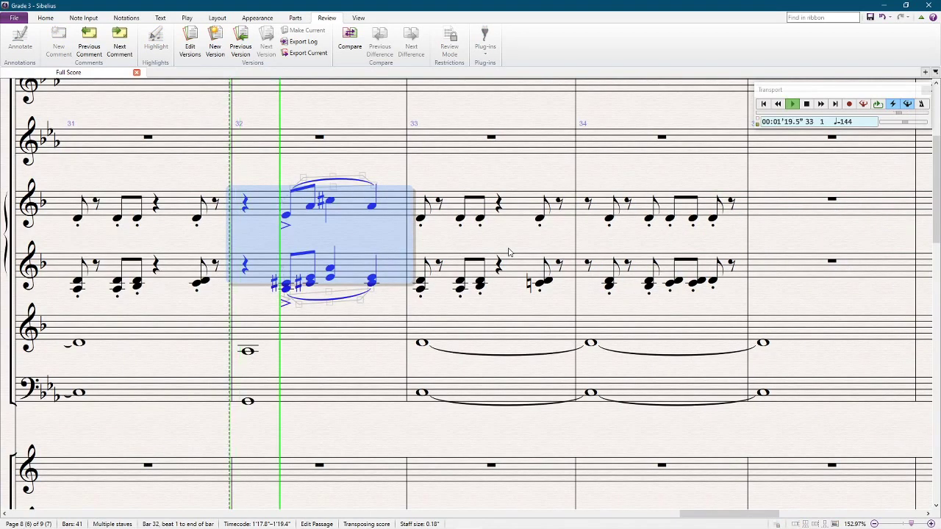
key("space")
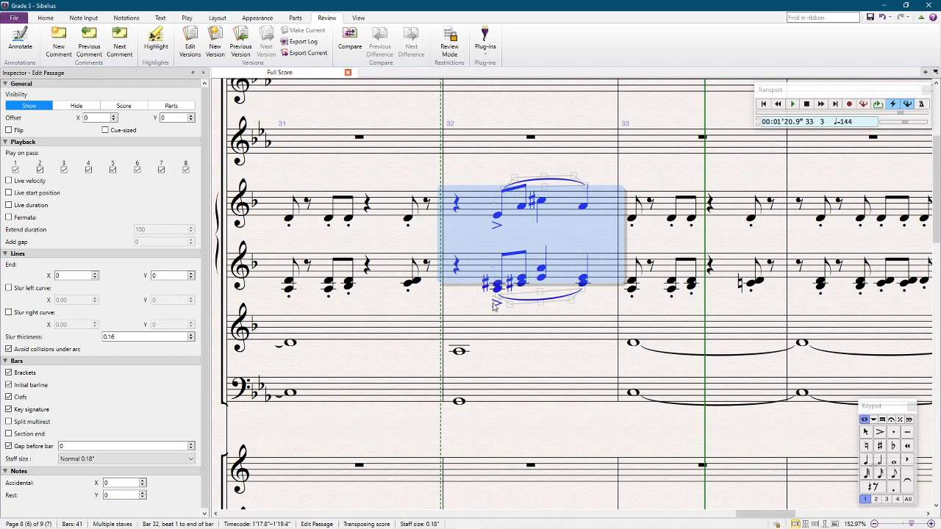
left_click(477, 176)
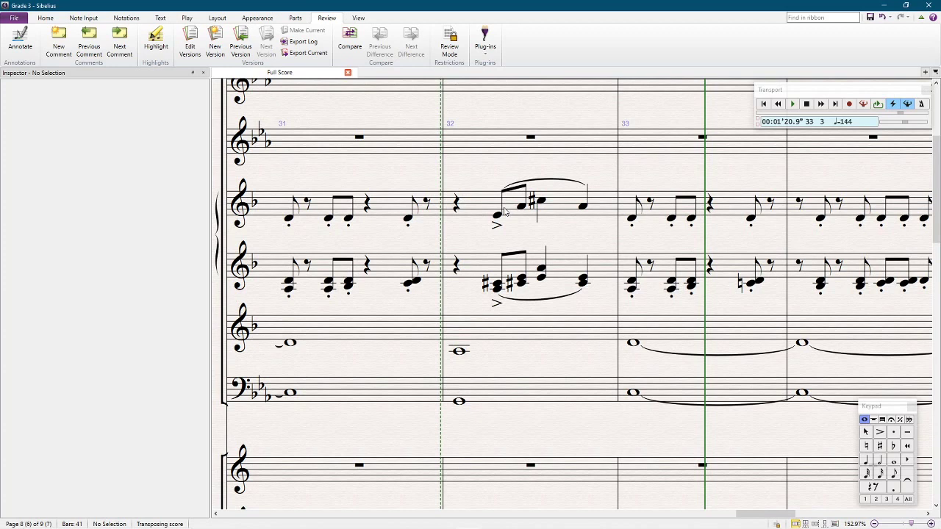
left_click(551, 207)
left_click(561, 269)
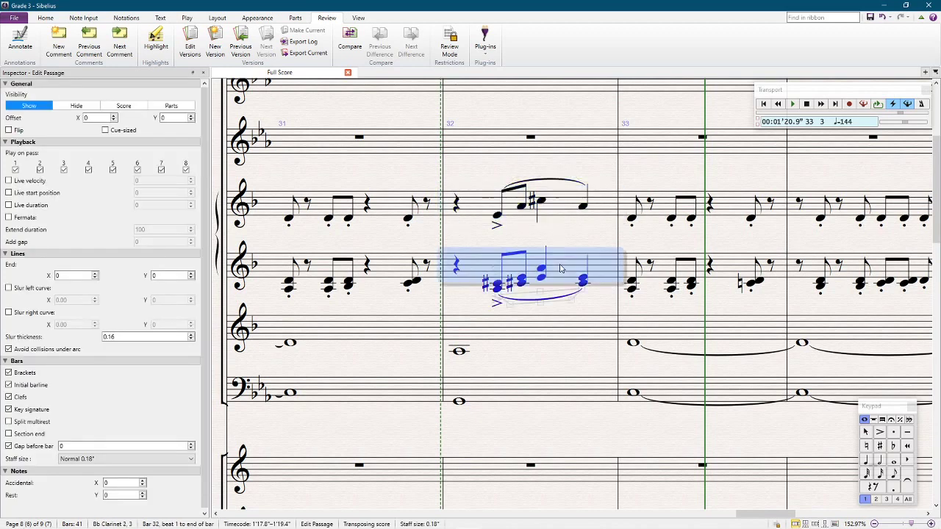
key("Escape")
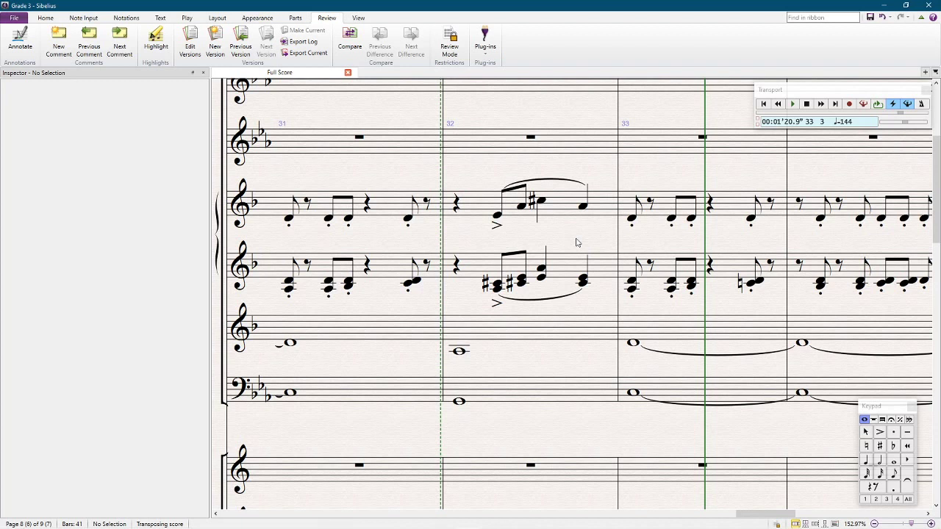
Move the accented, slurred first notes of bar 32 in both clarinet staves to beat 1 and make them quarter notes
left_click(497, 216)
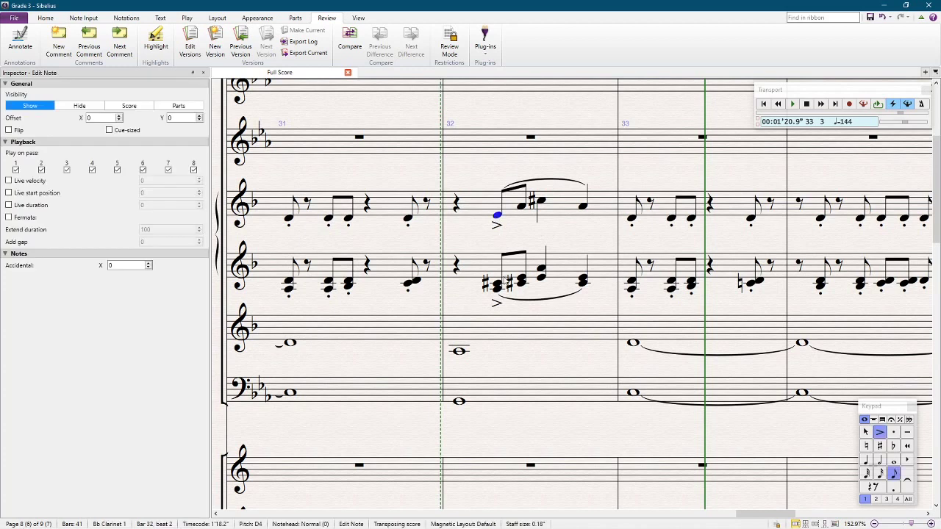
left_click(497, 292, "shift")
key("Delete")
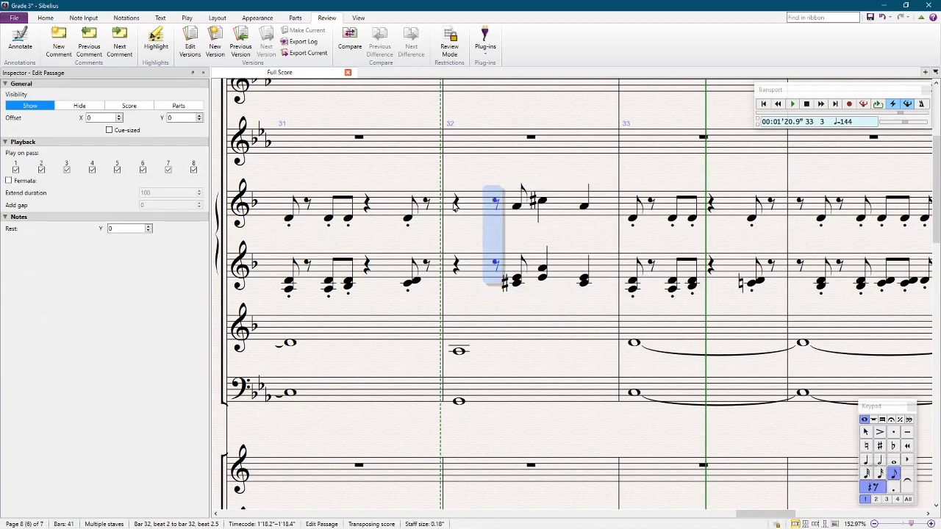
left_click(456, 206)
key("ctrl+z")
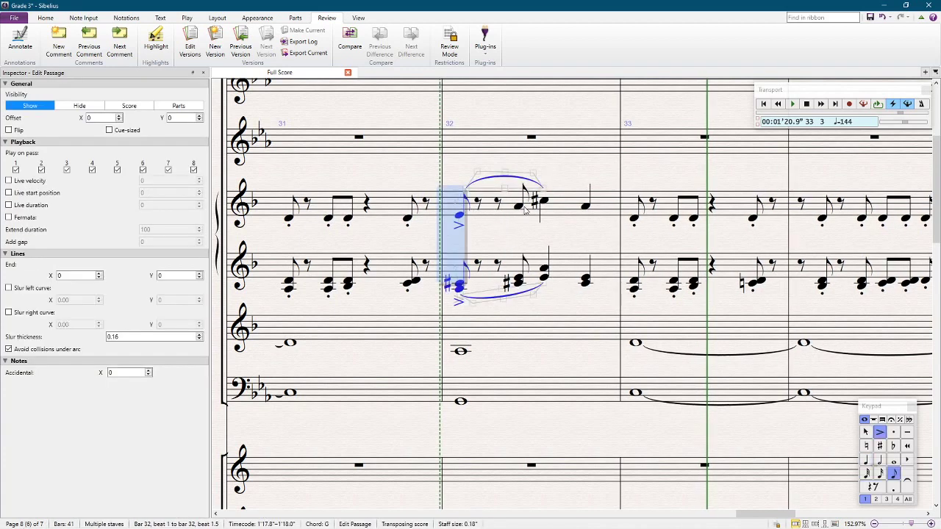
key("4")
Move the off-beat notes after beat 2 of bar 32 in both clarinet staves onto beat 2 as quarter notes
left_click(525, 211)
left_click(521, 284, "shift")
key("Delete")
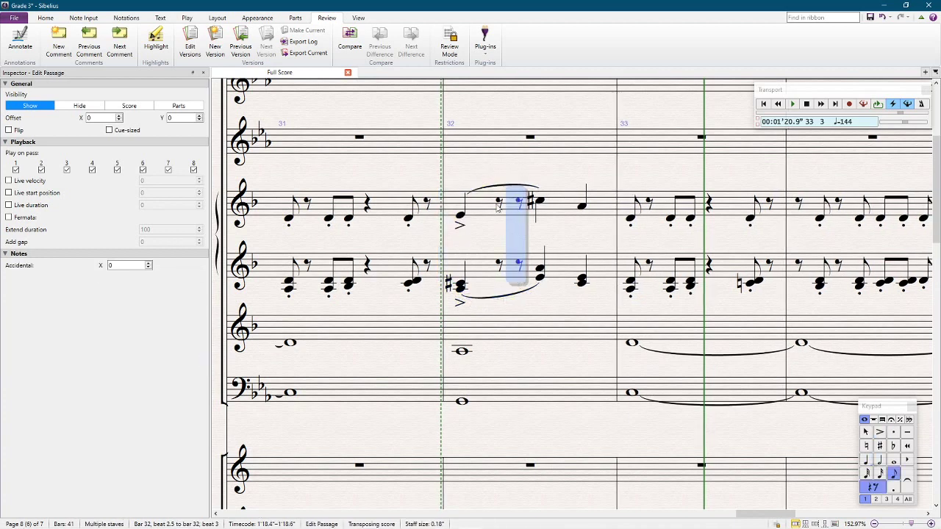
key("ctrl+z")
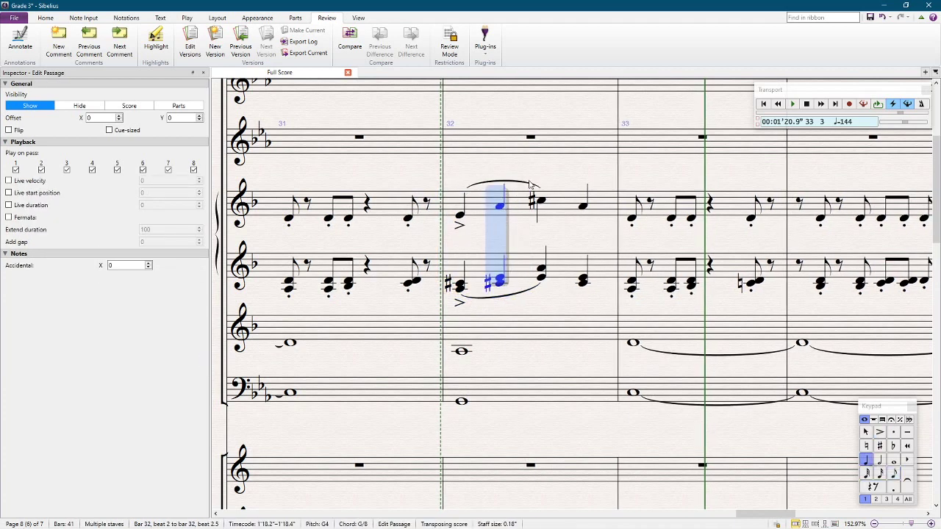
Extend the bar 32 slurs in both clarinet staves to the fourth quarter note and save the score
key("ctrl+z")
key("ctrl+z")
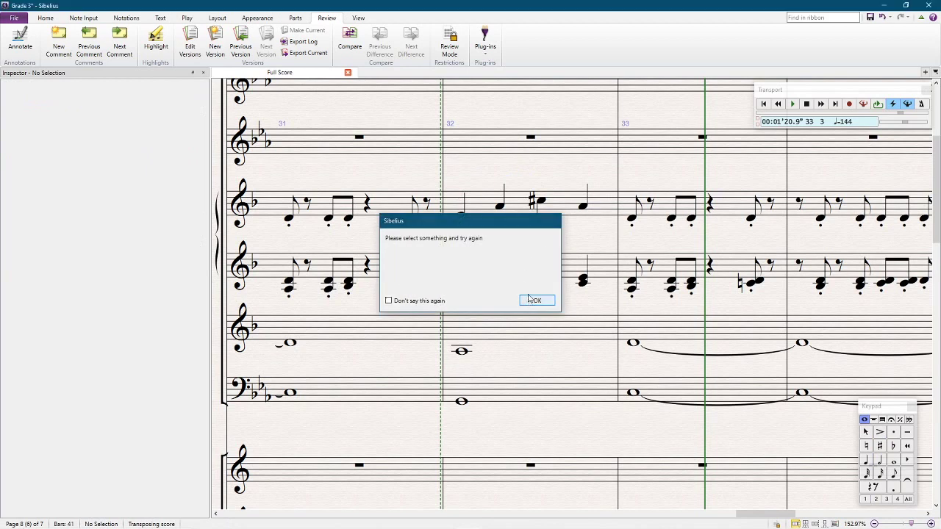
left_click(537, 300)
left_click(525, 274)
left_click(527, 213, "shift")
key("s")
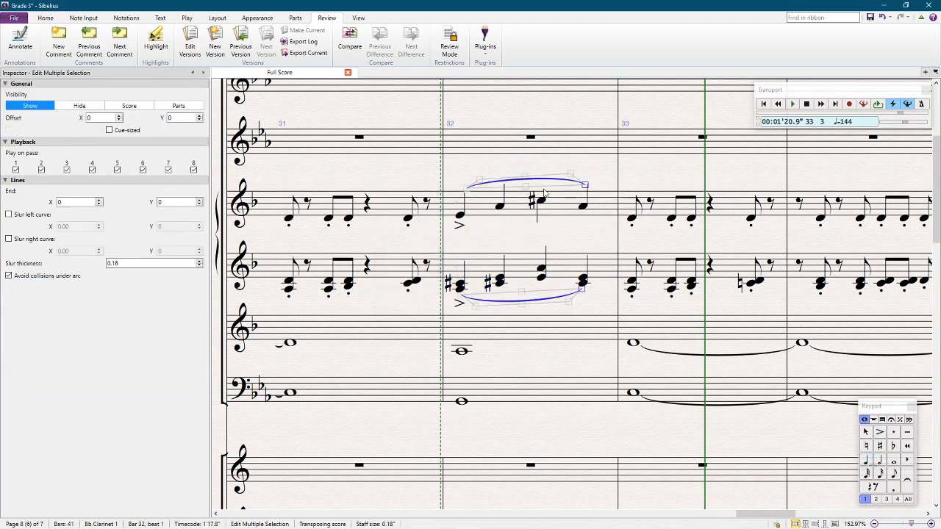
key("Escape")
Play back the woodwind staves from bar 29, Flute to Bassoon, through to bar 35
scroll(590, 197, "down", 3)
scroll(590, 197, "down", 2)
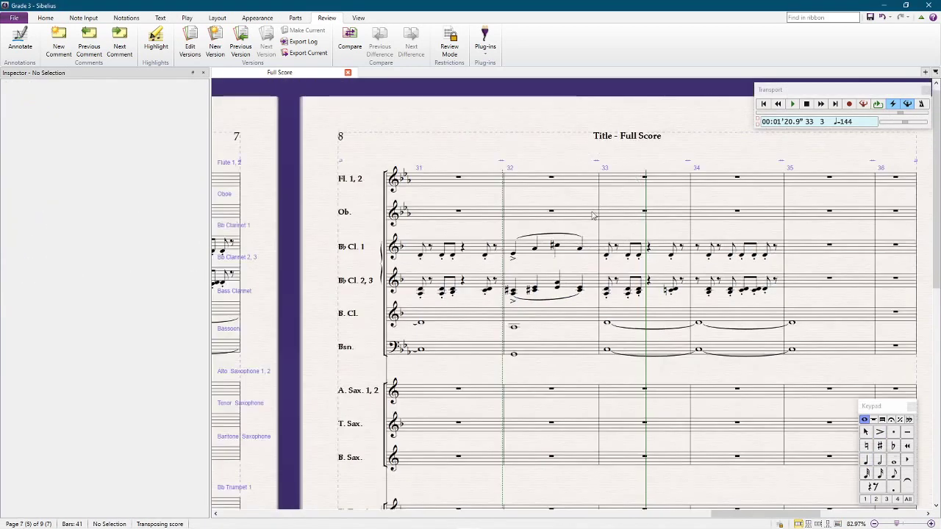
scroll(573, 231, "up", 3)
left_click(412, 182)
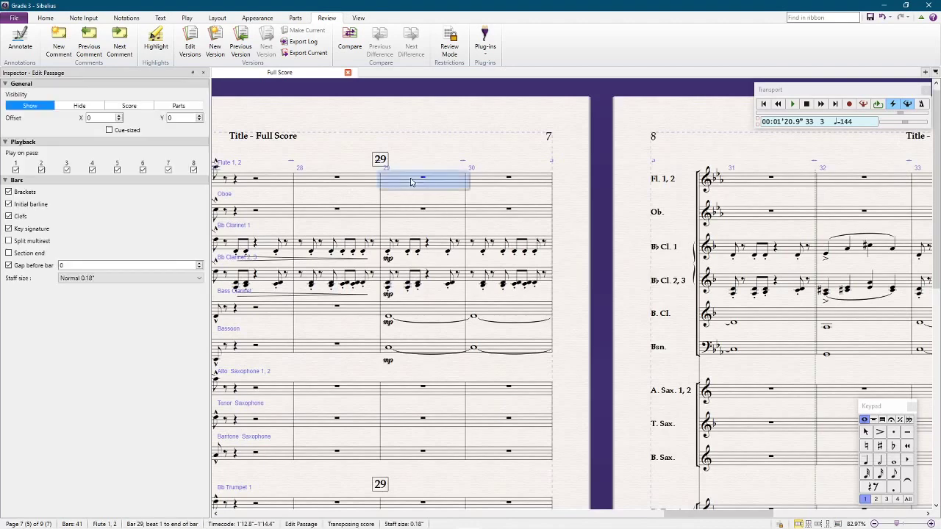
key("Escape")
left_click(415, 344)
left_click(414, 181, "shift")
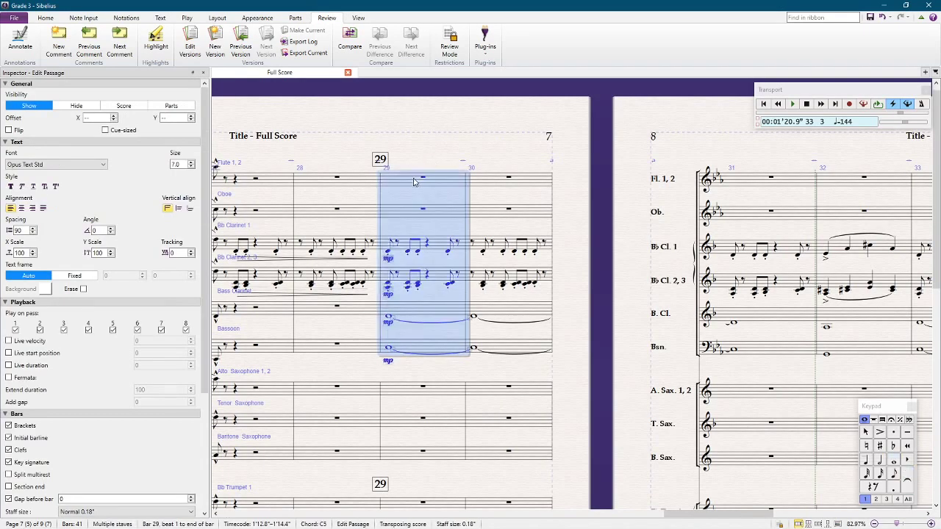
key("p")
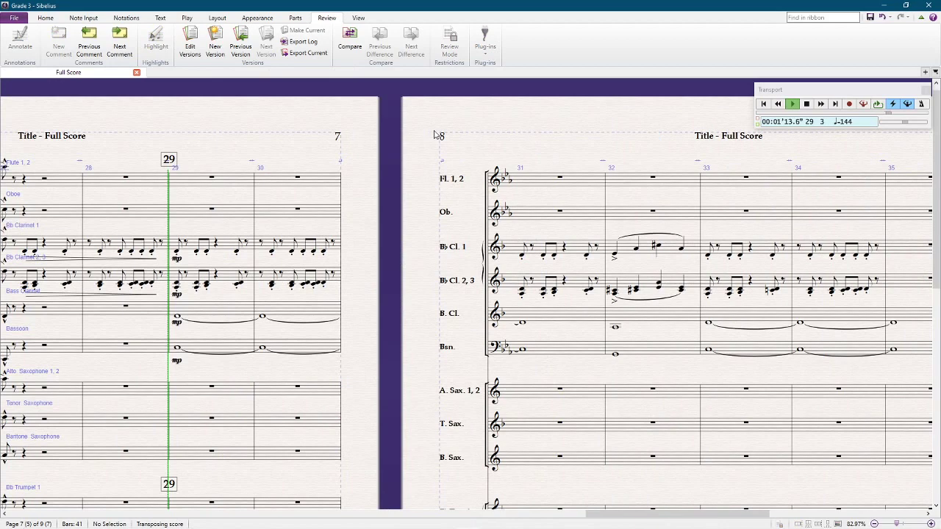
left_click_drag(387, 345, 304, 322)
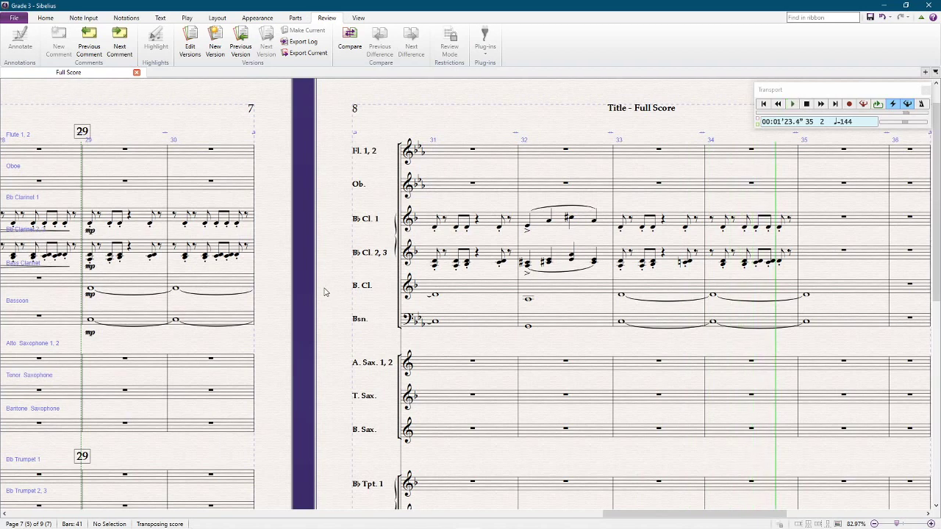
key("space")
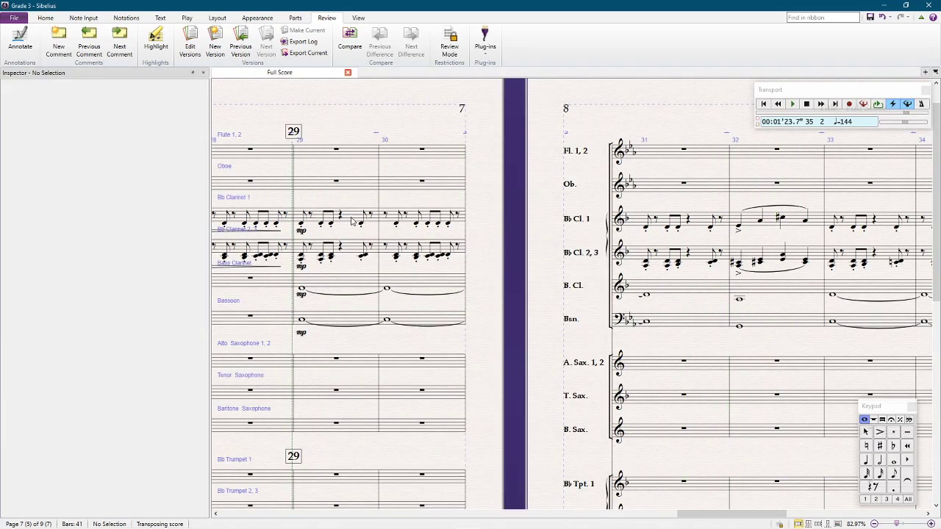
Copy Bb Clarinet 1's bar 30 into bar 32 of Bass Clarinet, lower its notes to the lower staff range, and copy the result to Bassoon
left_click(411, 221)
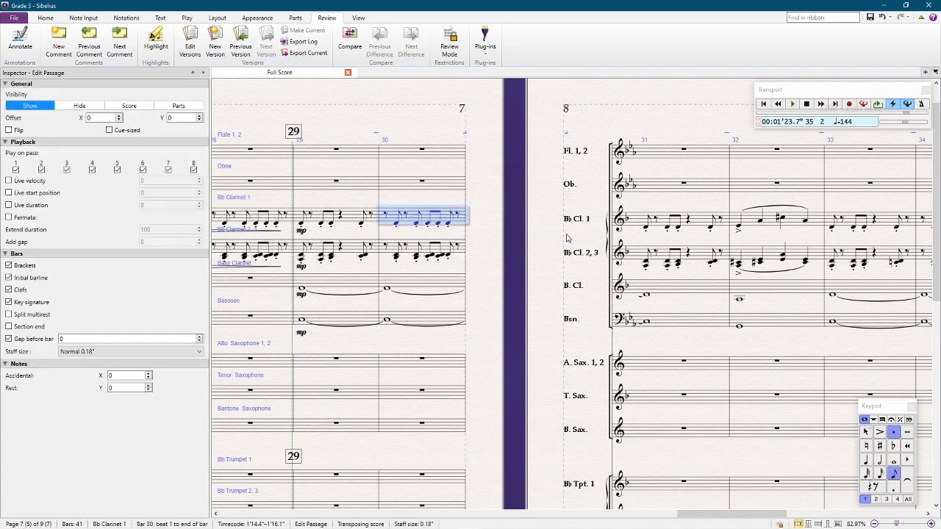
left_click(777, 295, "alt")
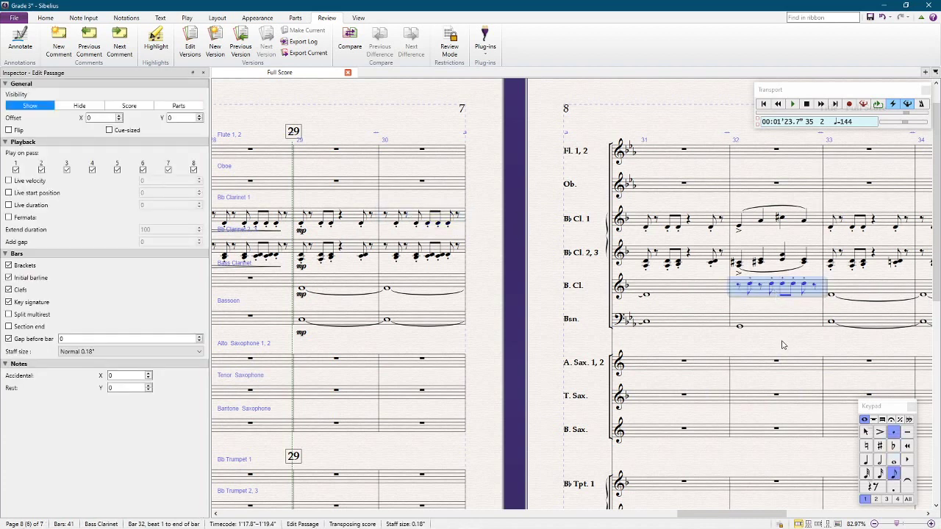
key("Down")
key("Down")
key("Down")
key("Down")
key("Down")
key("Down")
key("Down")
key("Down")
key("Down")
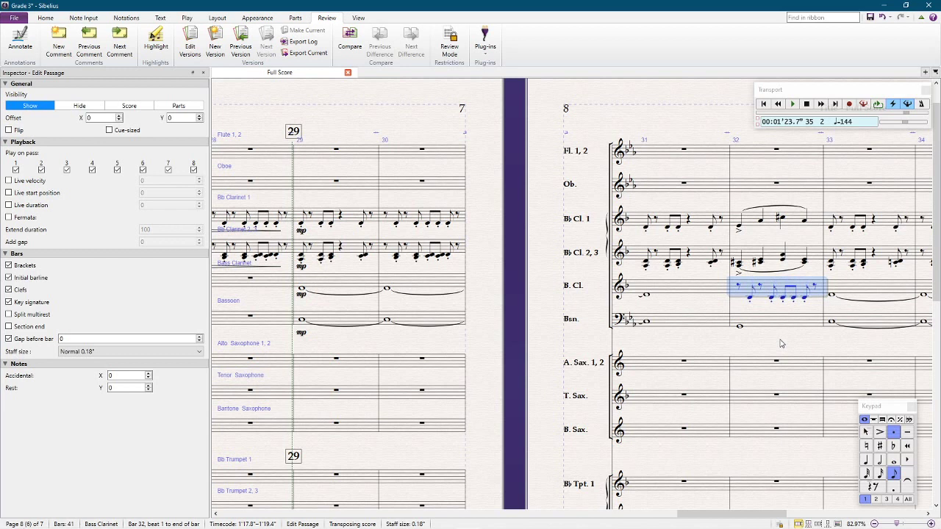
key("Down")
left_click(771, 322, "alt")
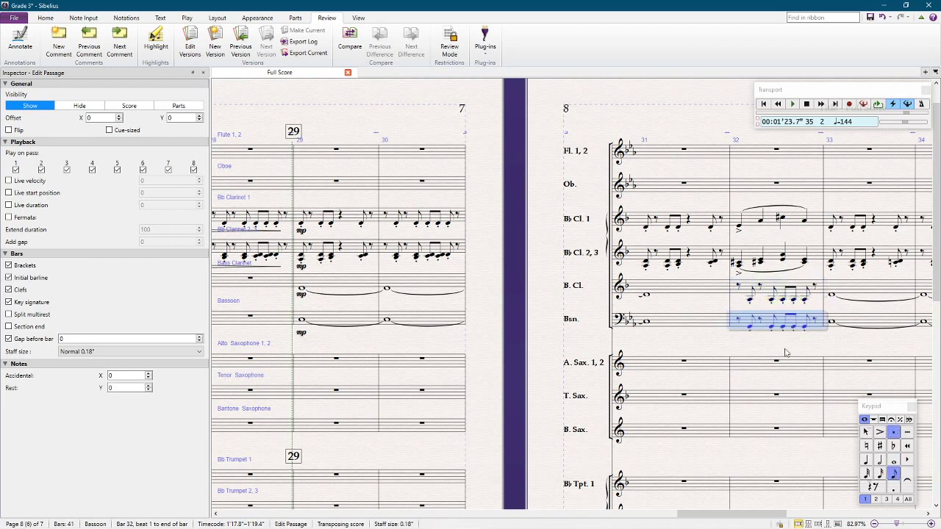
left_click(783, 349)
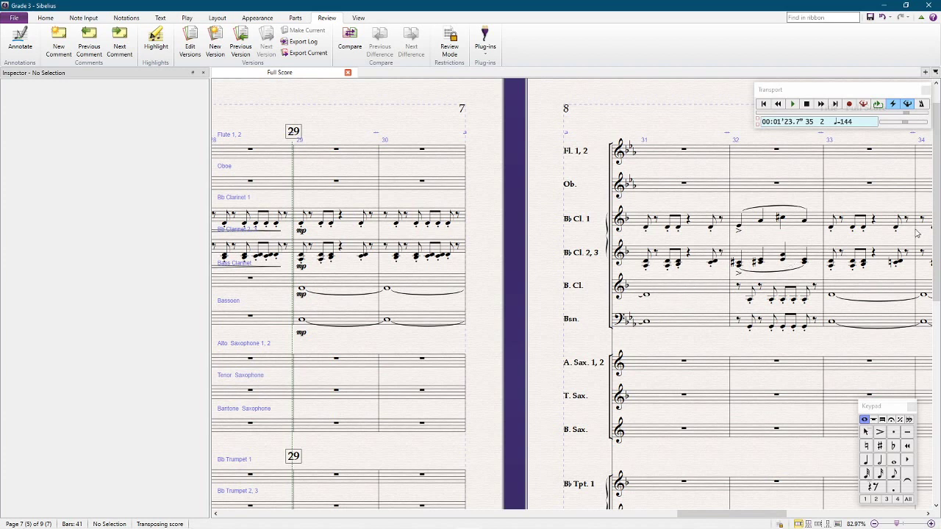
Play back the woodwind passage with the new bar 32 low woodwind rhythm, stopping in bar 36
left_click(713, 290)
left_click(707, 322, "shift")
left_click(753, 343)
key("space")
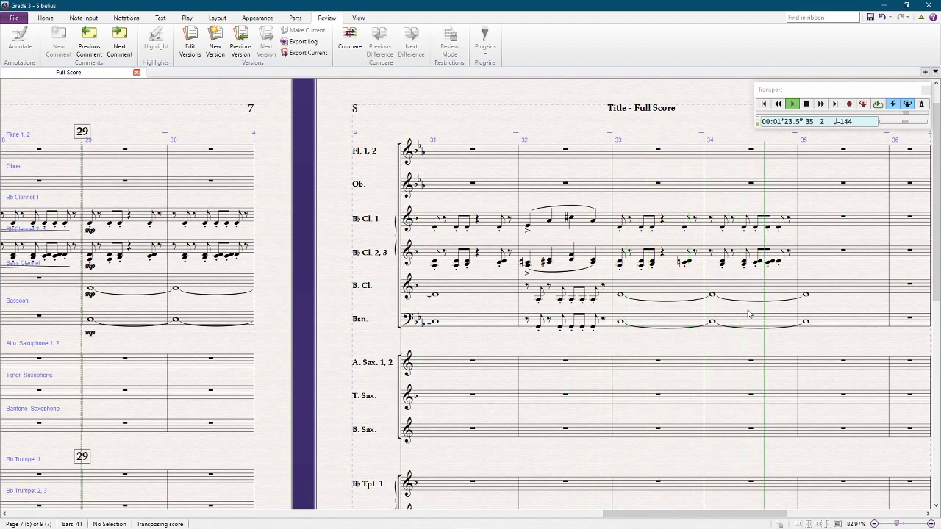
key("space")
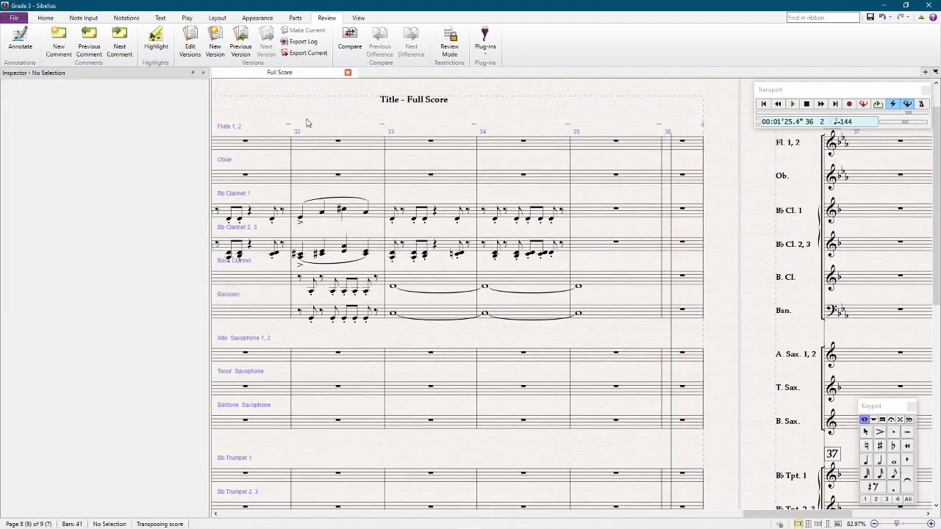
Copy the horn's first note of bar 34 to the start of bar 36 and make it a whole note
scroll(451, 224, "down", 5)
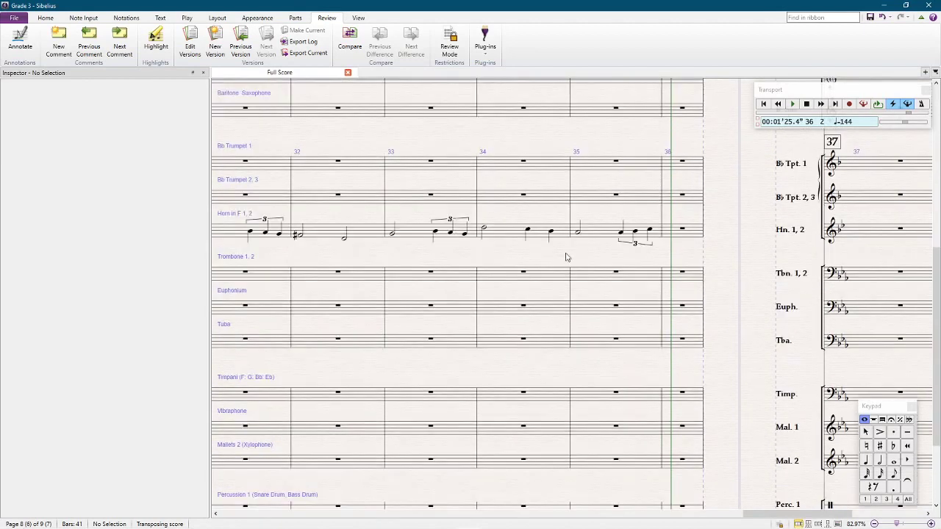
left_click(485, 228)
key("ctrl+c")
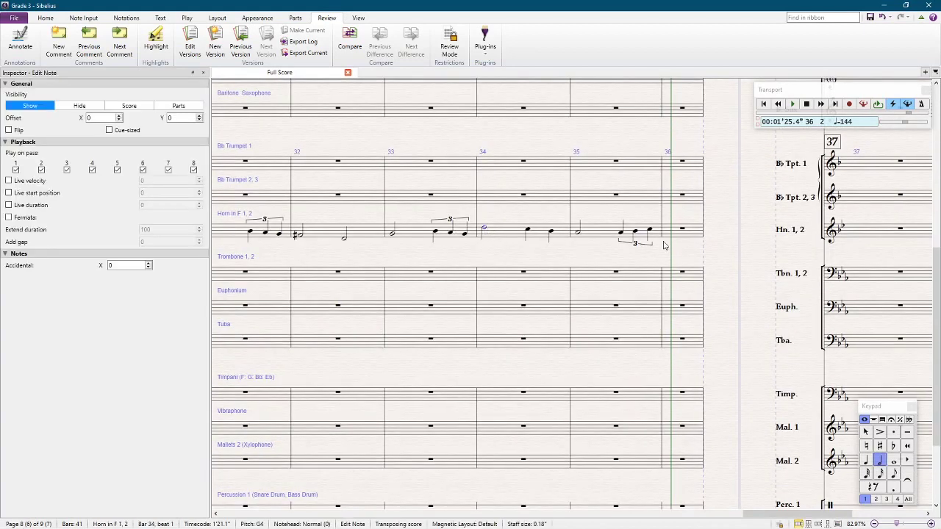
left_click(677, 233)
key("ctrl+v")
key("6")
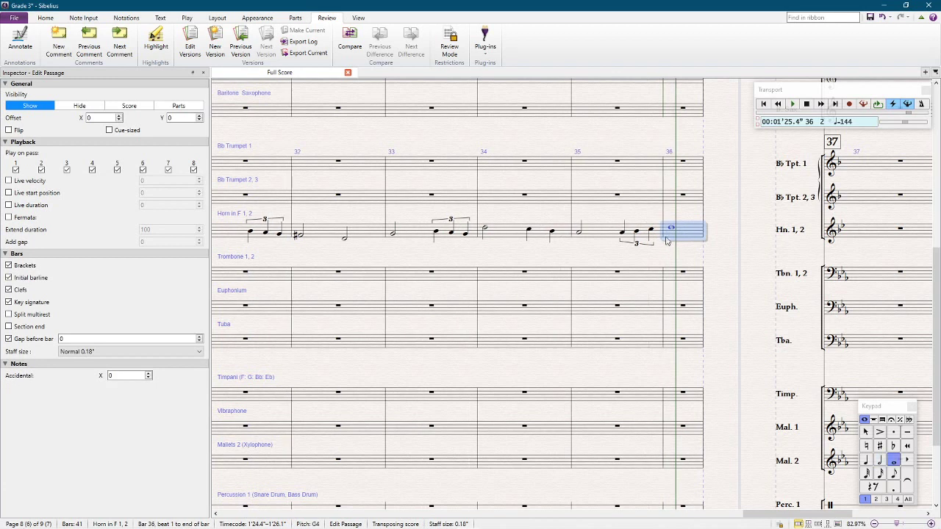
key("Left")
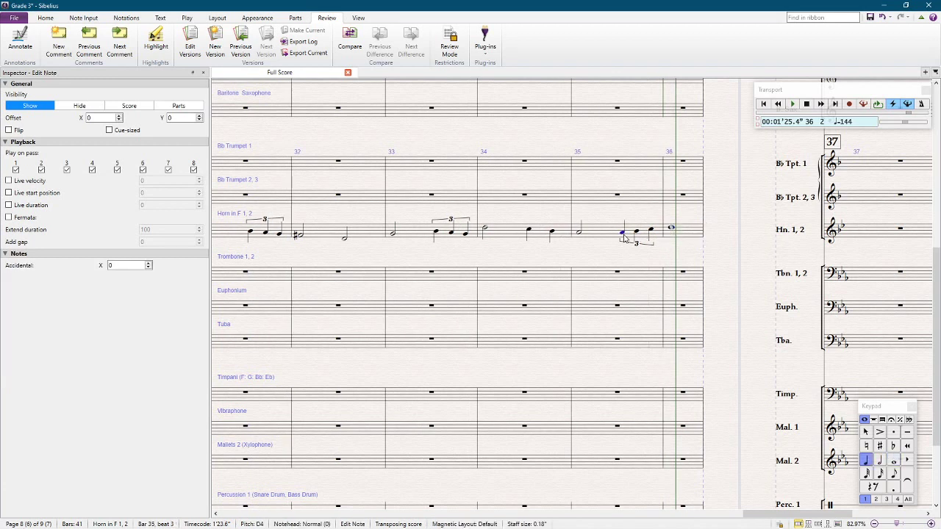
key("Right")
key("Escape")
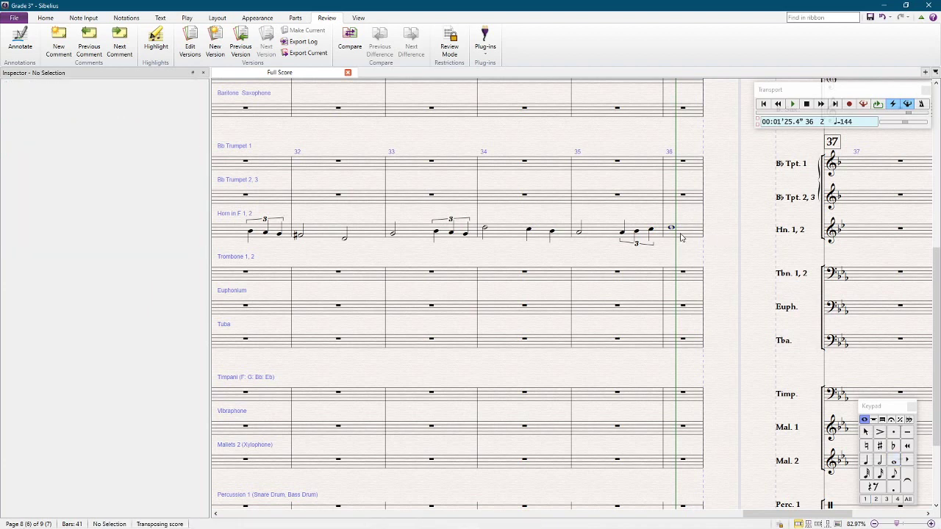
Add a note a third below the horn's whole note in bar 36
left_click(671, 229)
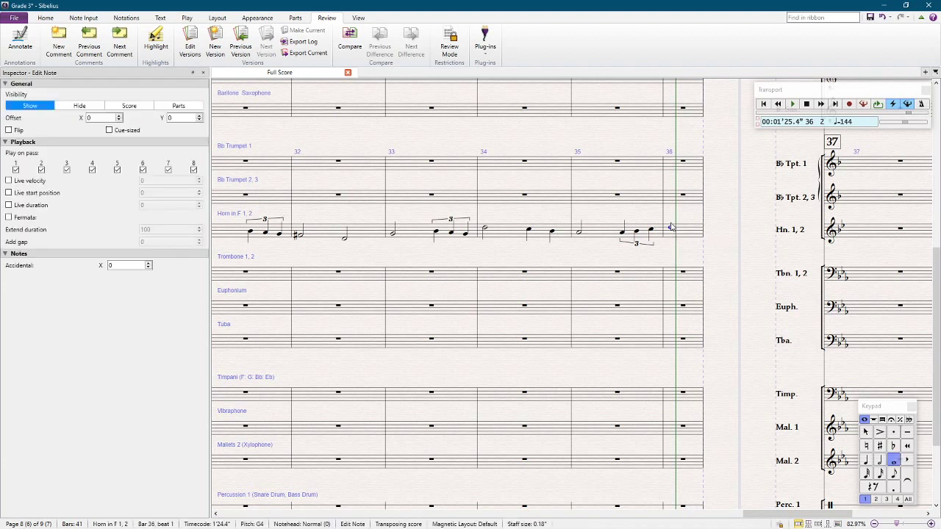
key("shift+3")
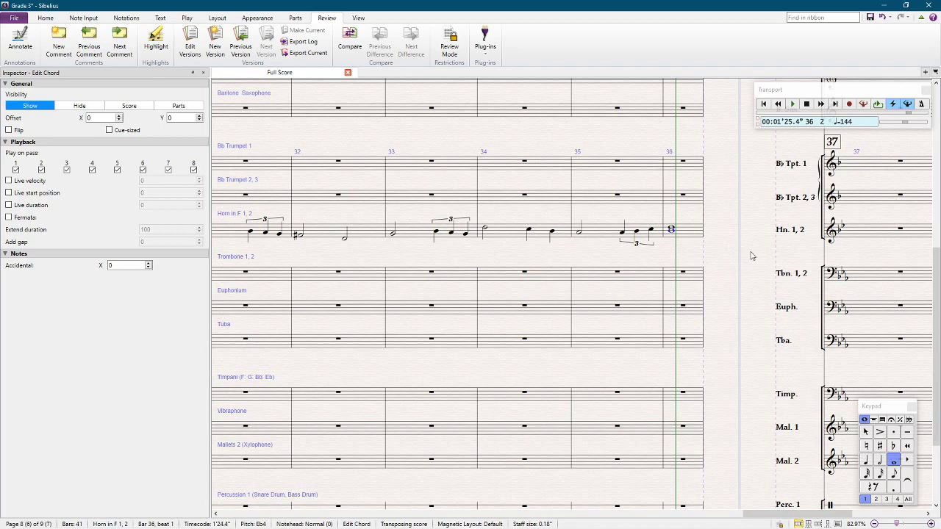
key("Escape")
Put the lower horn note of bar 36 in voice 2 as a half note and lower the voice 1 whole note to F4
scroll(704, 269, "up", 5)
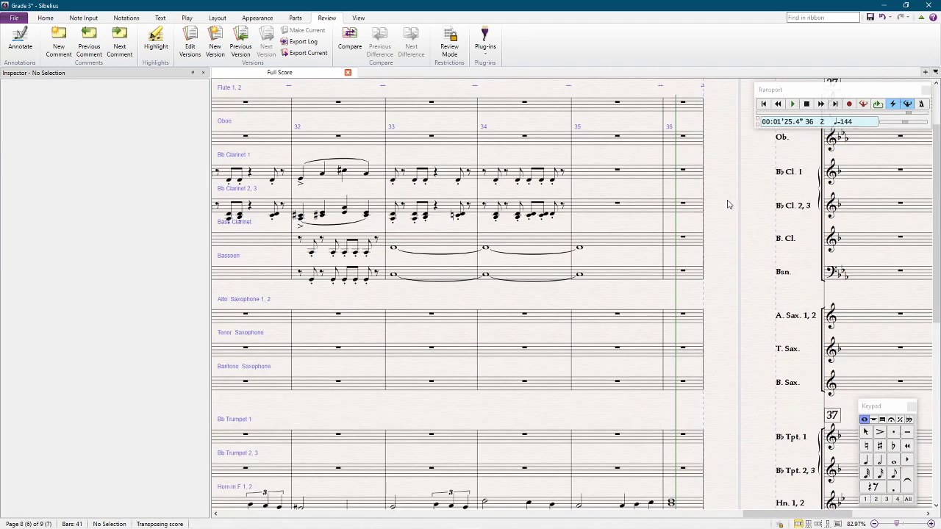
scroll(719, 211, "down", 2)
scroll(716, 214, "up", 2)
scroll(719, 188, "down", 3)
left_click(671, 387)
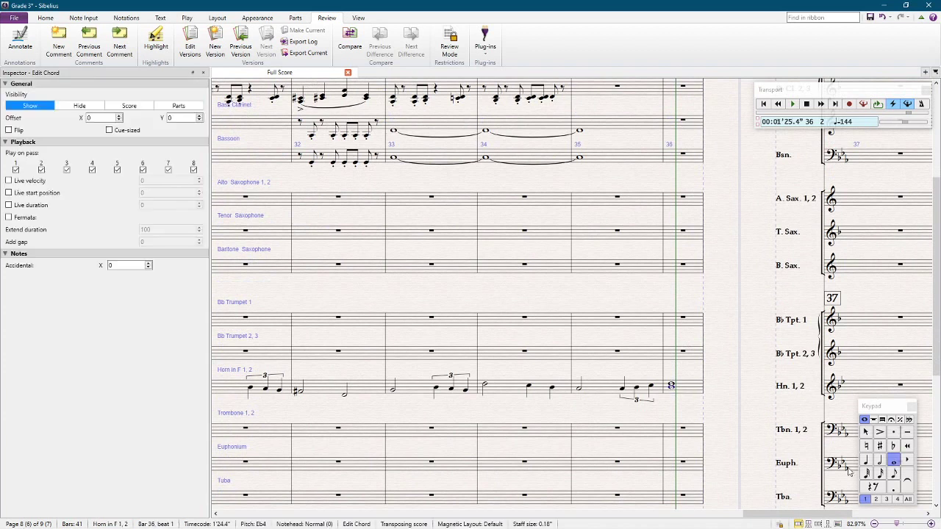
left_click(877, 502)
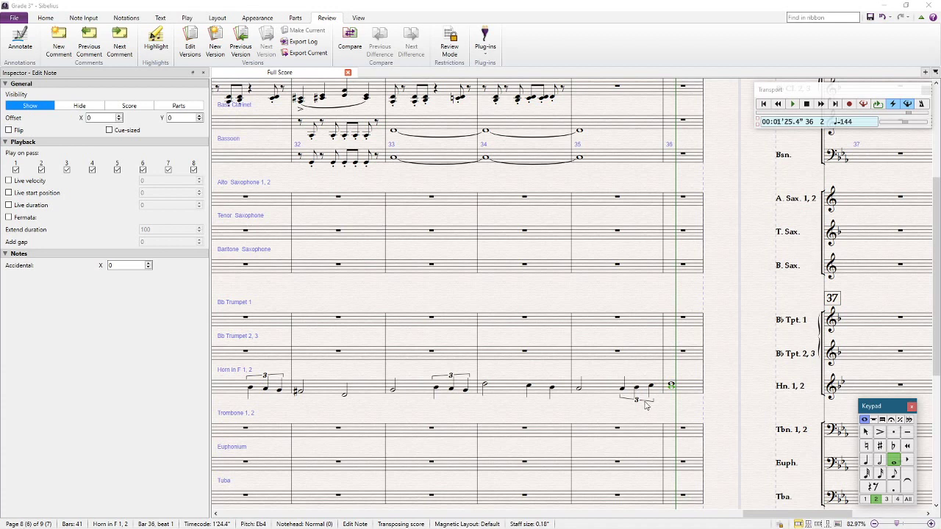
key("5")
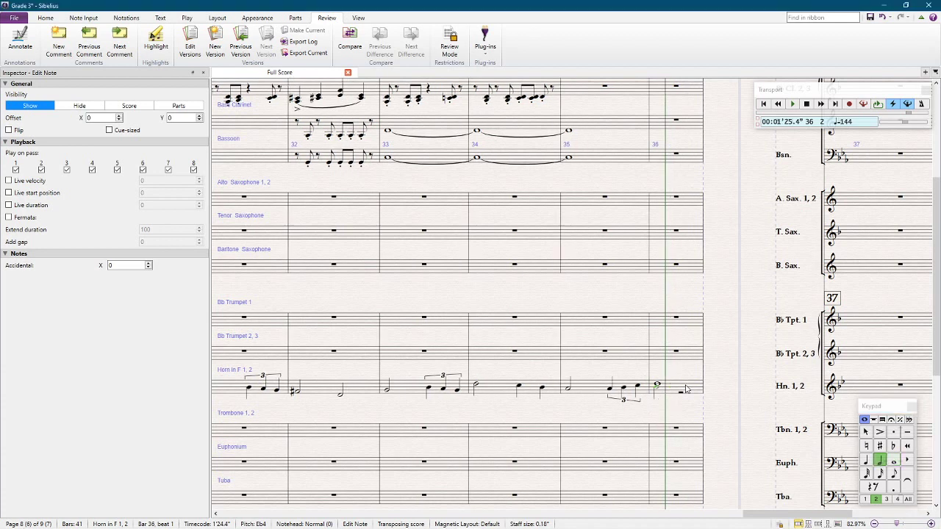
left_click(657, 386)
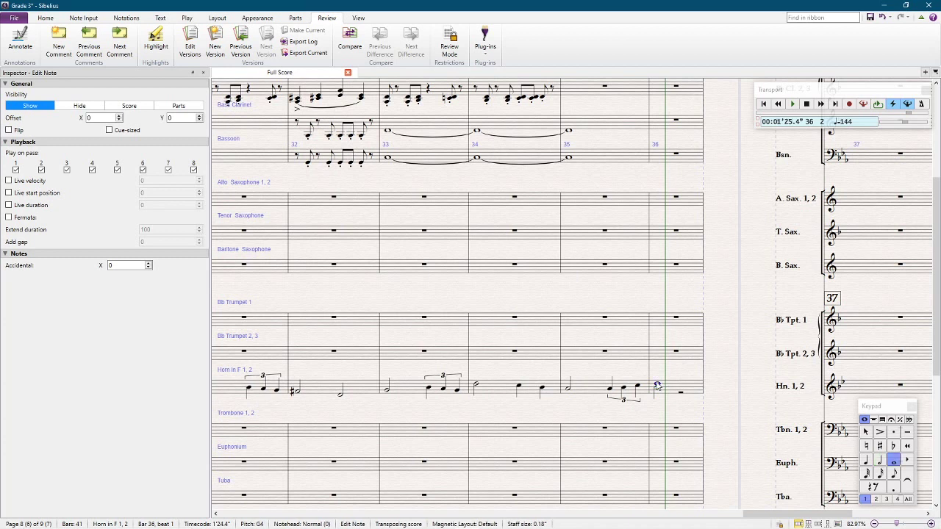
key("Down")
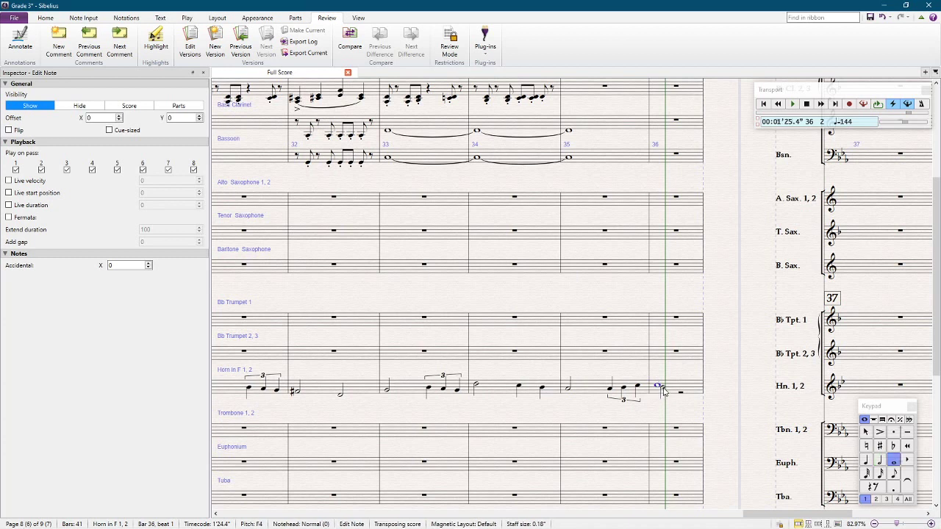
Add a voice 2 half note on beat 3 of the horn's bar 36 and slur the two half notes
left_click(664, 391)
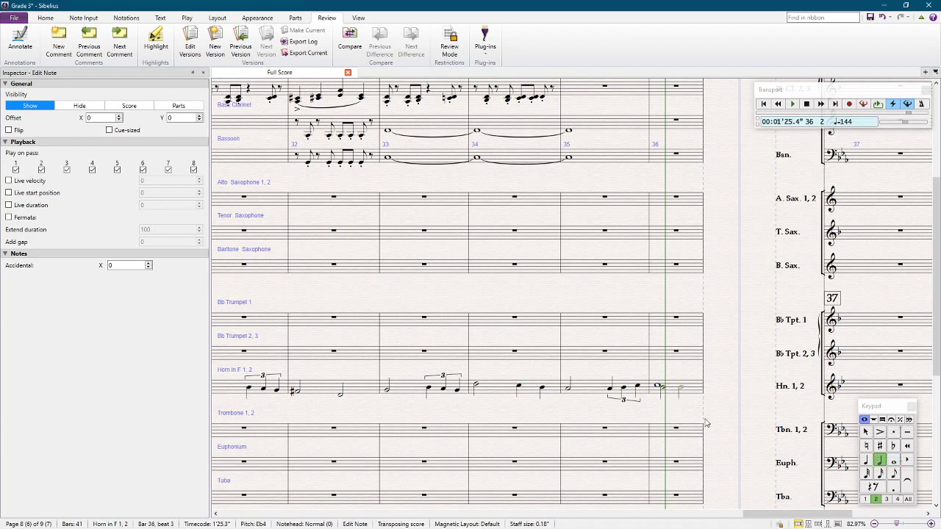
key("s")
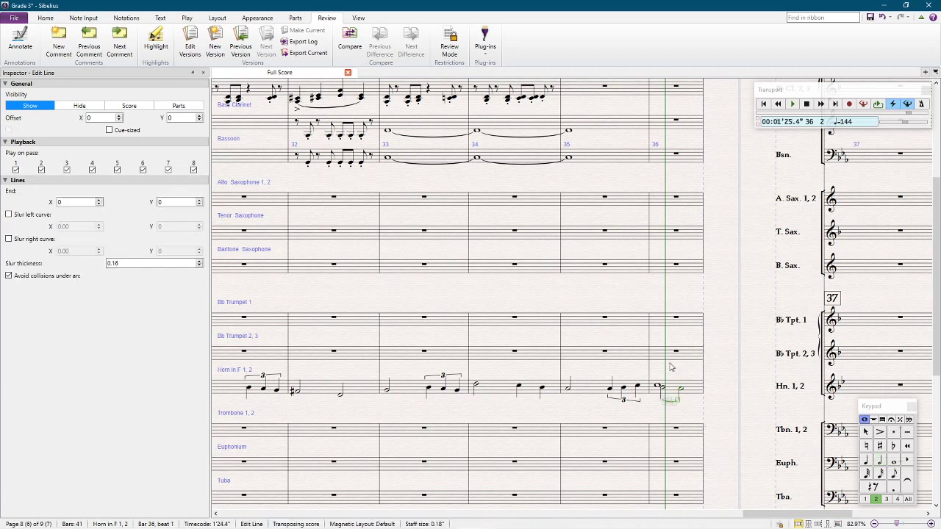
key("Escape")
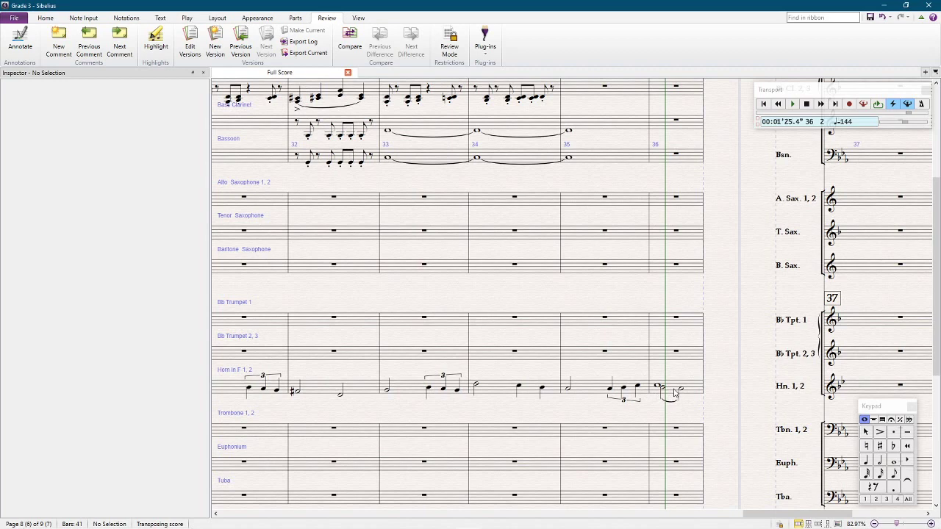
Copy bar 33 of both clarinet staves into bar 35
scroll(725, 309, "up", 3)
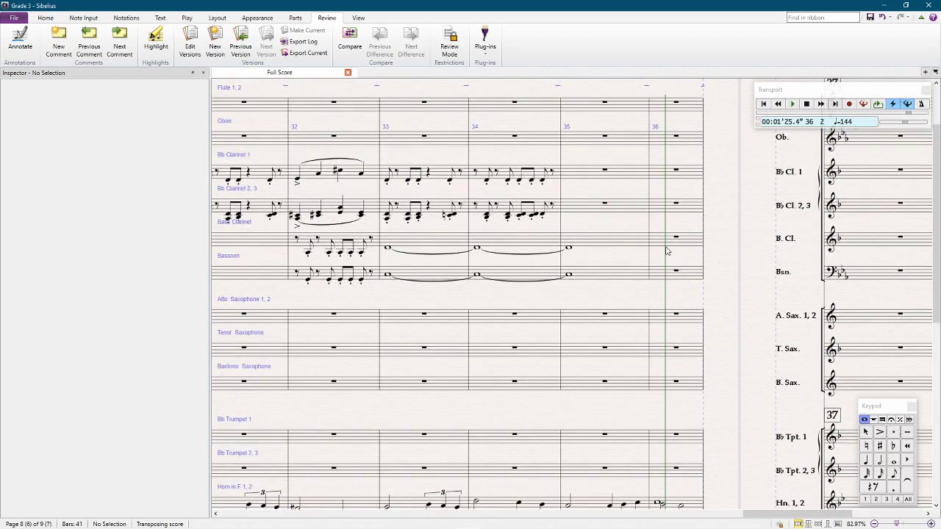
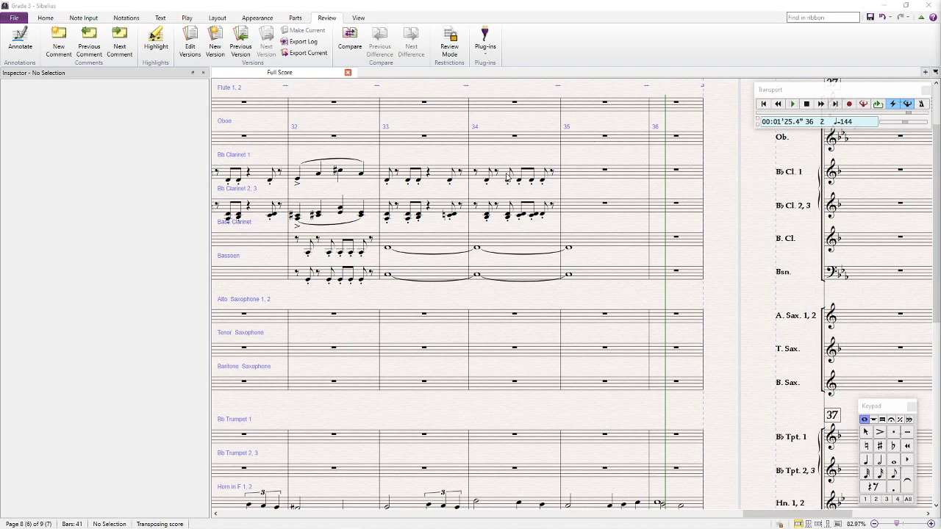
scroll(536, 206, "down", 2)
scroll(539, 200, "up", 2)
left_click(443, 174)
left_click(441, 212, "shift")
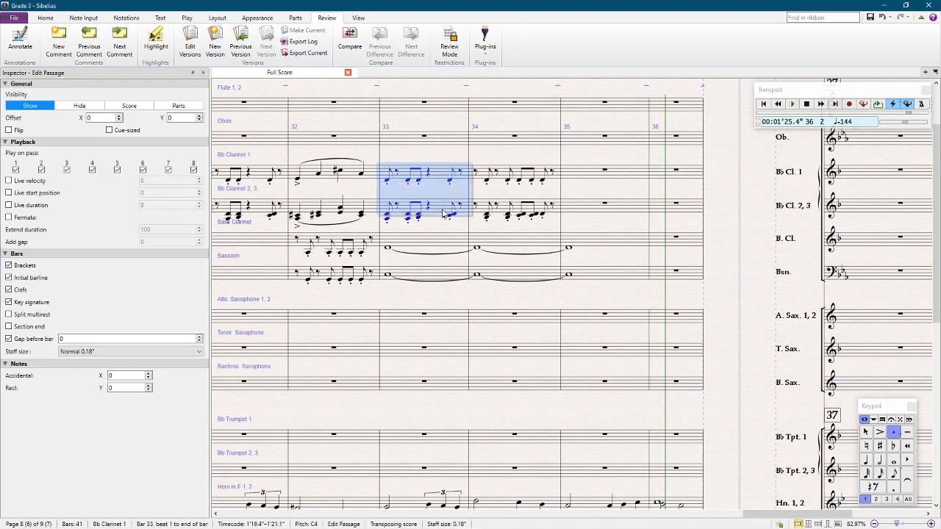
left_click(588, 176, "alt")
Copy the horn's two-voice bar 36 into bar 36 of Bb Clarinet 1
scroll(699, 301, "down", 2)
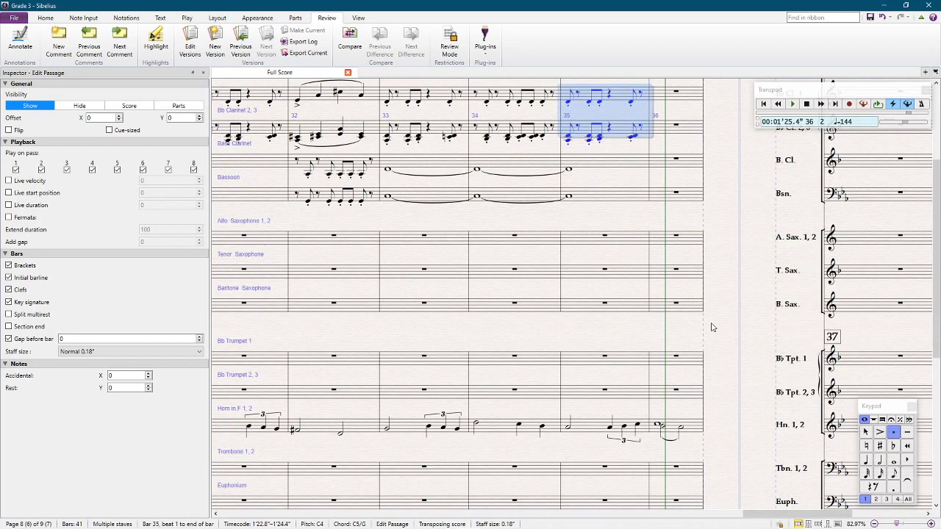
left_click(675, 425)
scroll(672, 219, "up", 3)
left_click(664, 213)
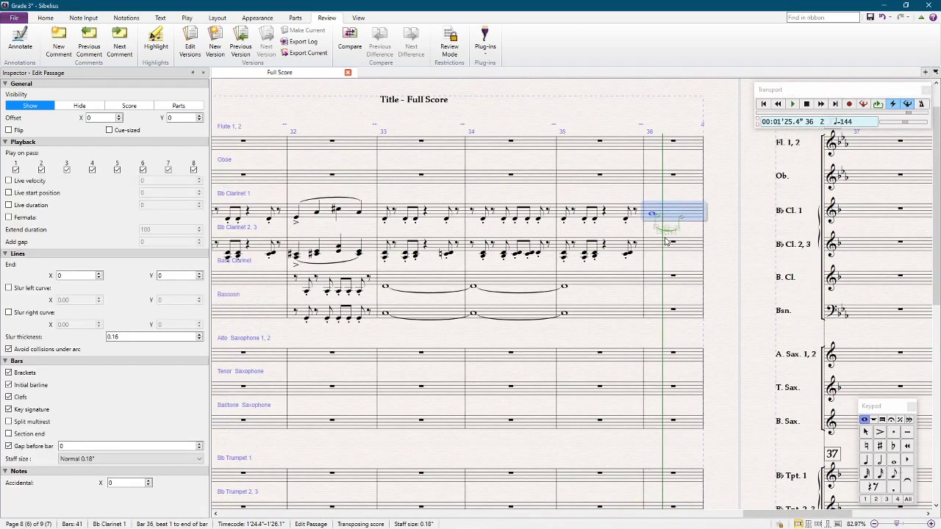
Move the copied bar 36 figure from Bb Clarinet 1 to the Bb Clarinet 2, 3 staff
left_click(658, 250)
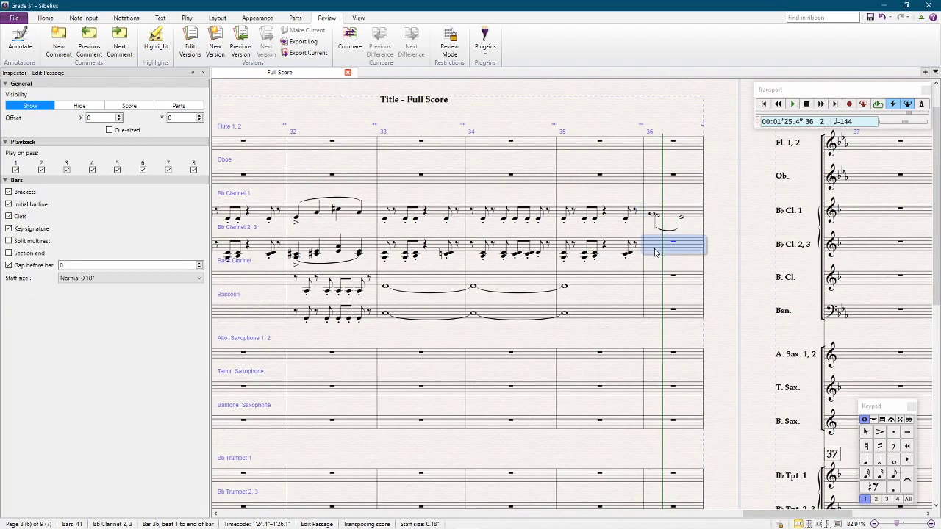
left_click(667, 215)
key("ctrl+x")
left_click(677, 246)
key("ctrl+v")
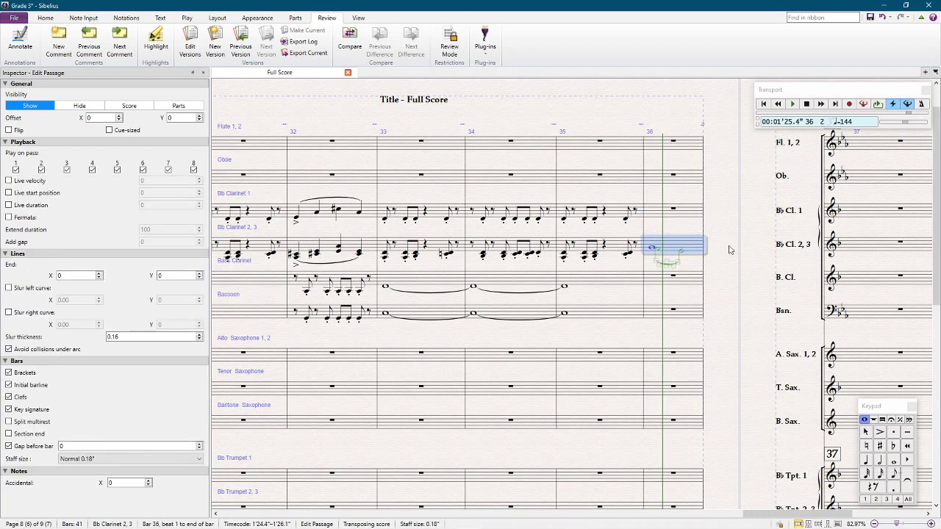
Swap voices 1 and 2 in bar 36 of Bb Clarinet 2, 3
right_click(664, 251)
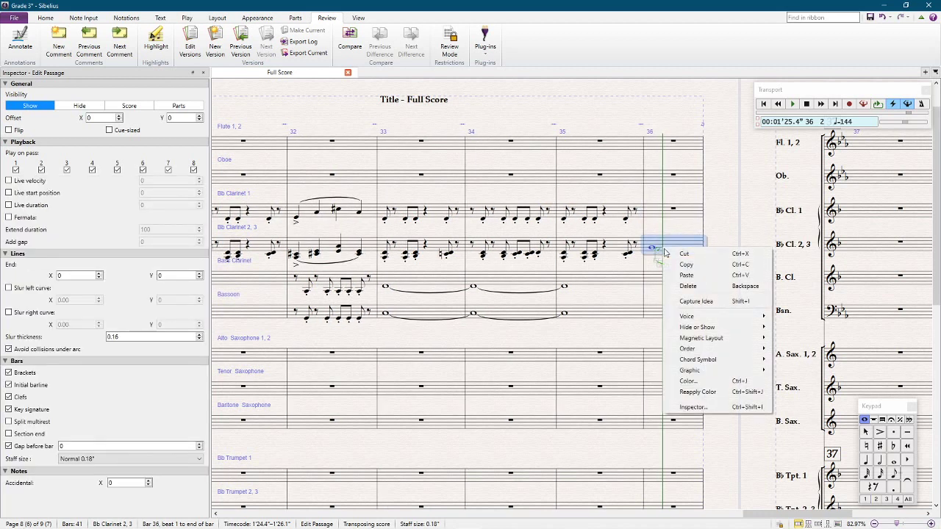
mouse_move(757, 322)
left_click(794, 376)
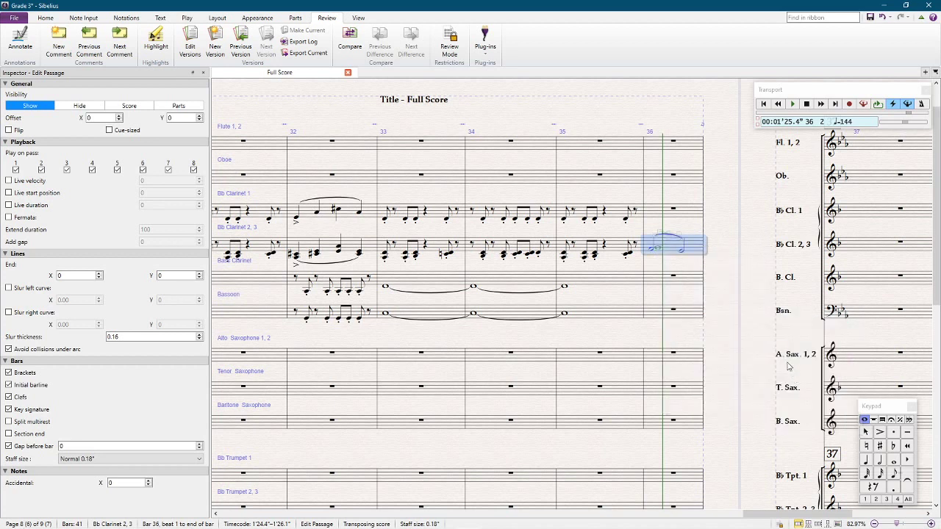
Lower the voice 2 whole note in bar 36 of Bb Clarinet 2, 3 to Bb3
left_click(660, 251)
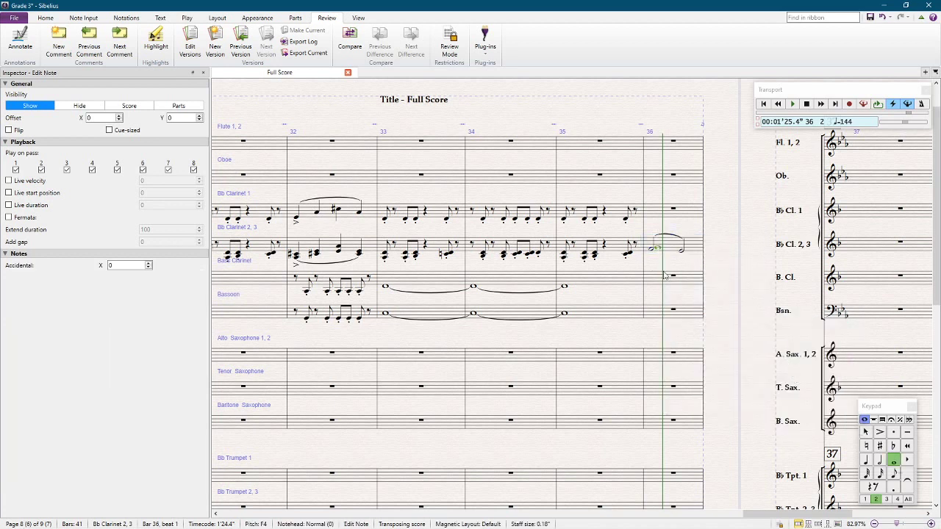
key("Down")
key("Down")
key("Down")
key("Down")
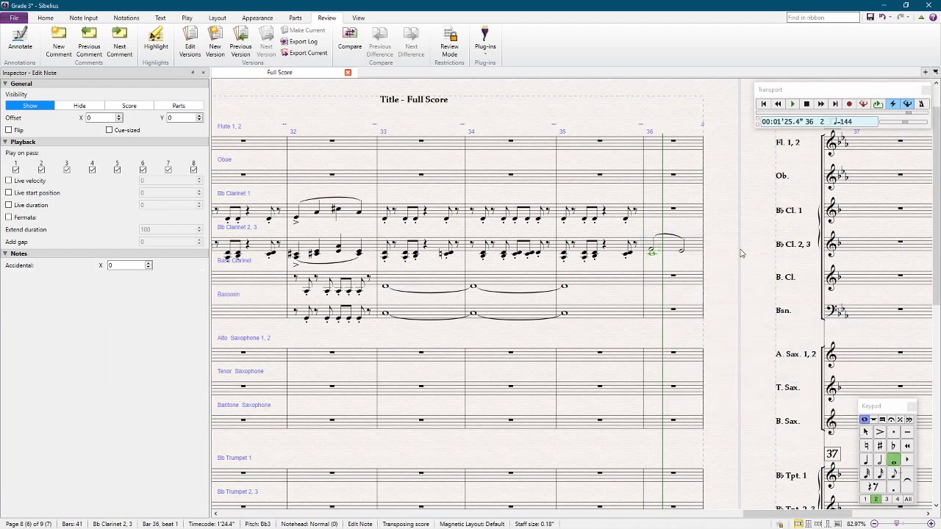
key("Escape")
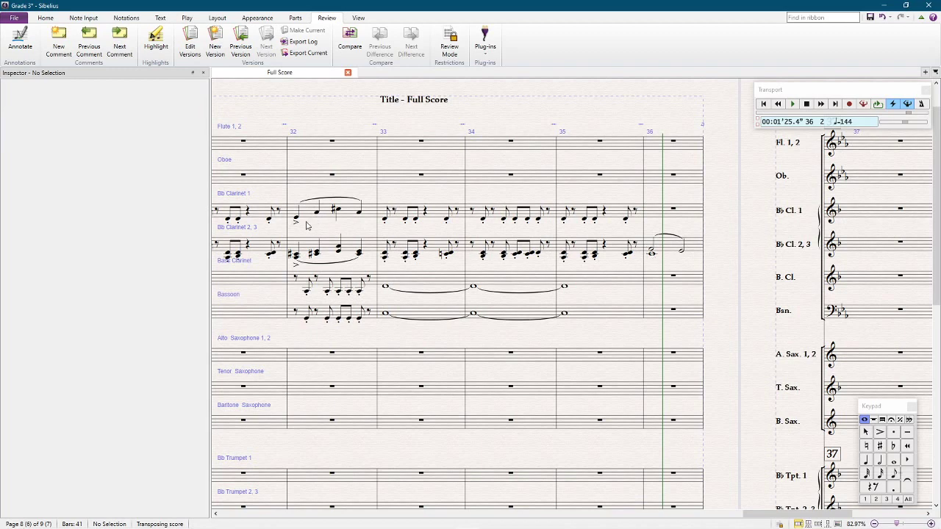
Enter a concert F4 whole note in bar 36 of Bb Clarinet 1 and save the score
scroll(308, 225, "right", 3)
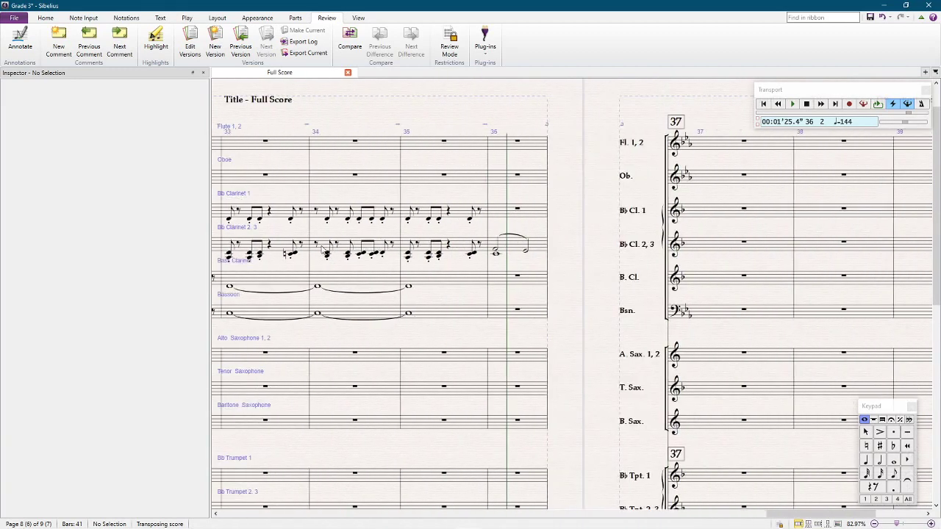
key("ctrl+s")
left_click(470, 220)
key("n")
key("6")
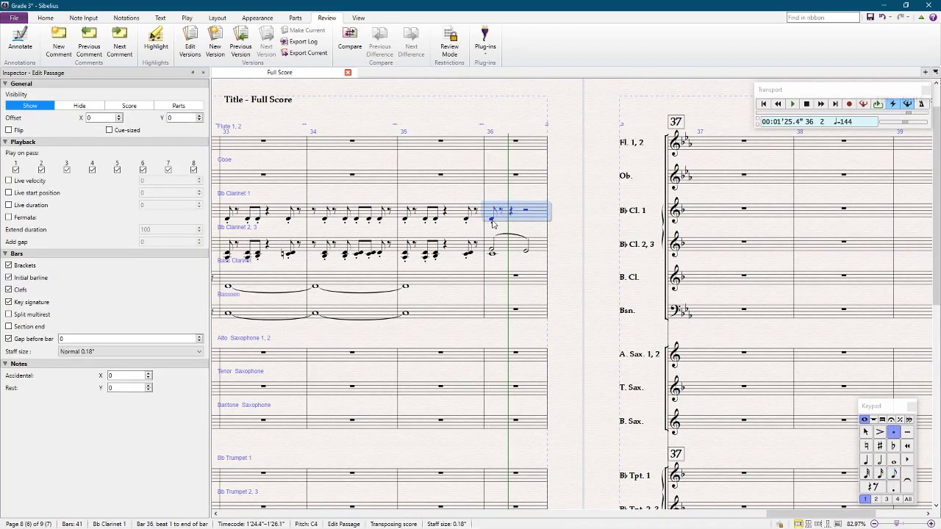
key("d")
key("Up")
key("Up")
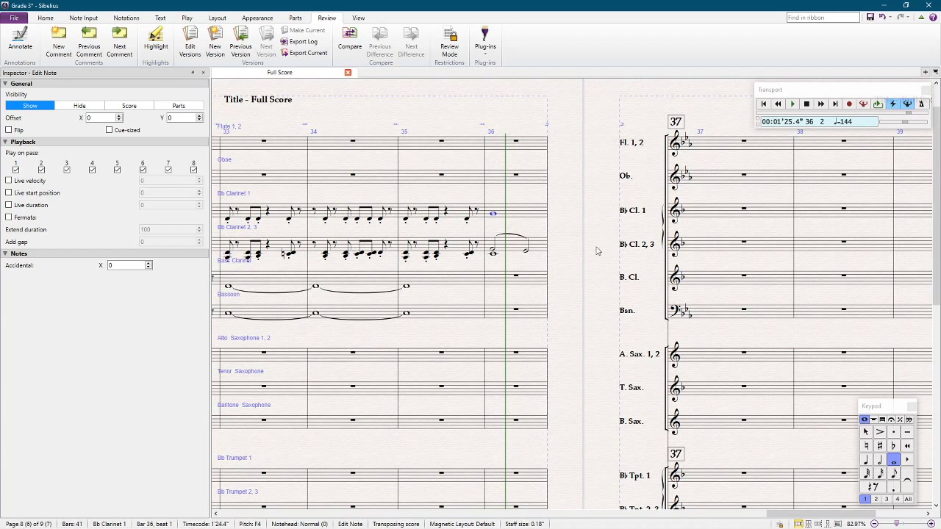
key("Escape")
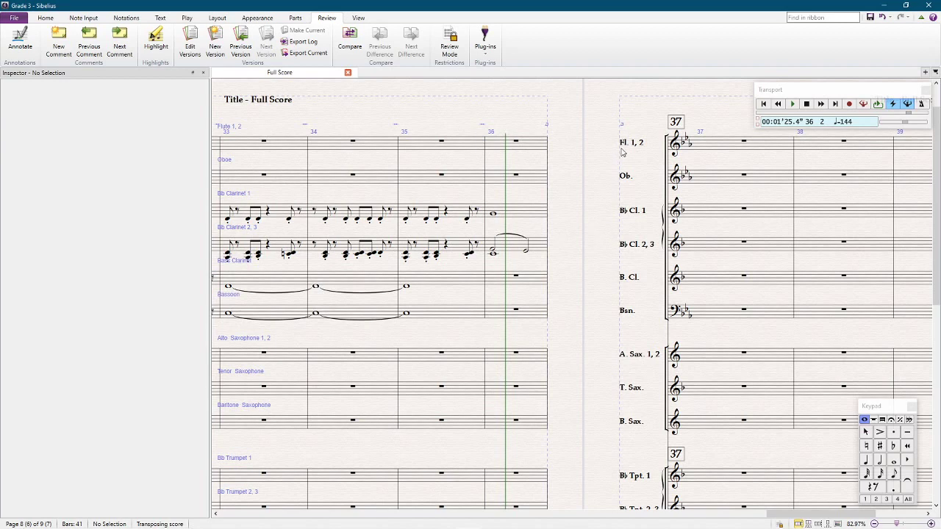
Play the score back from bar 29 to the end of bar 36 to check the clarinet and low woodwind writing
left_click_drag(525, 105, 561, 101)
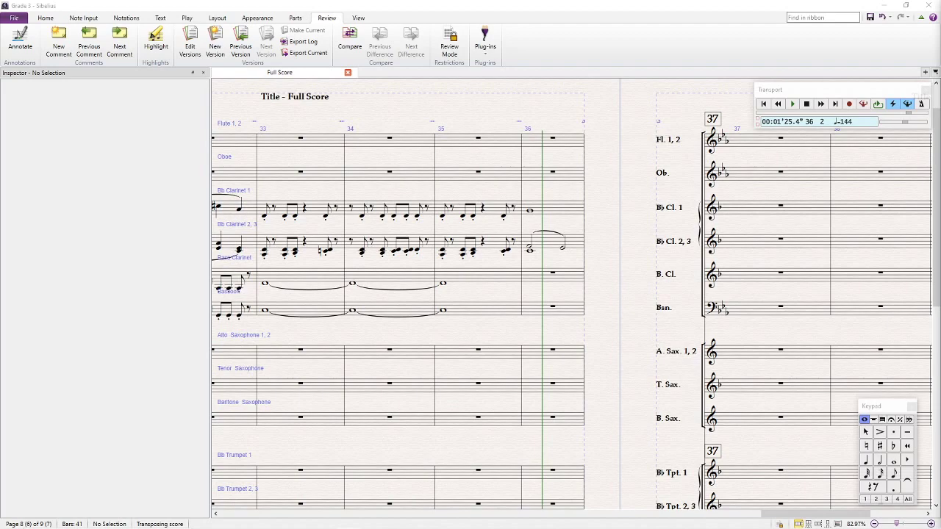
left_click_drag(410, 100, 710, 135)
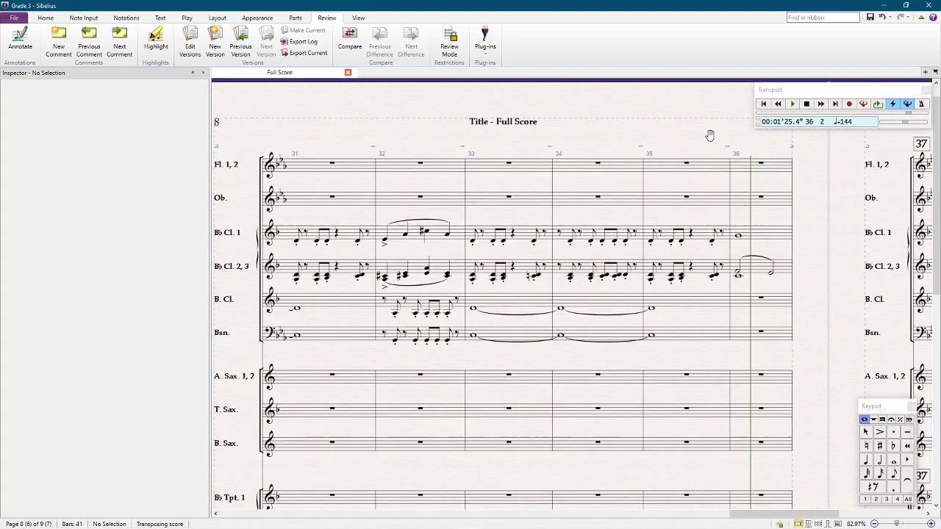
left_click_drag(314, 139, 655, 92)
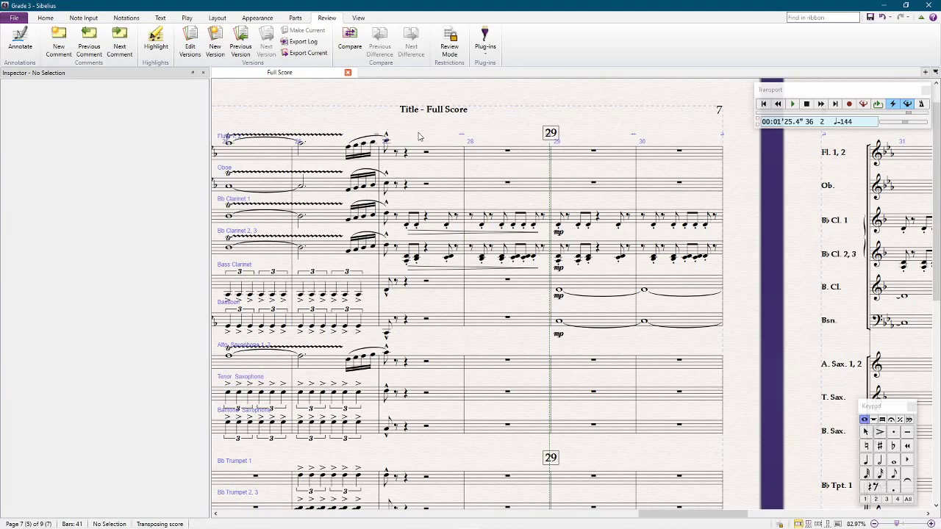
left_click_drag(447, 138, 492, 143)
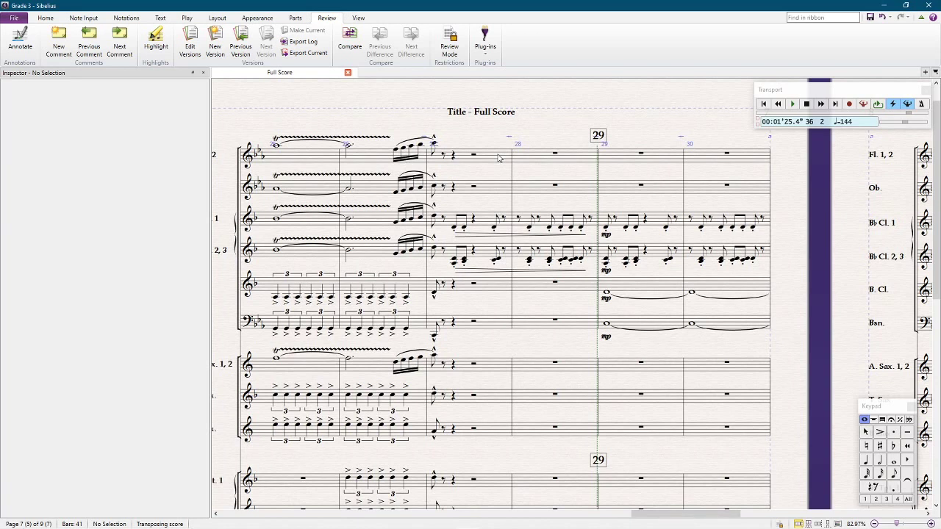
left_click(498, 158)
left_click(613, 161)
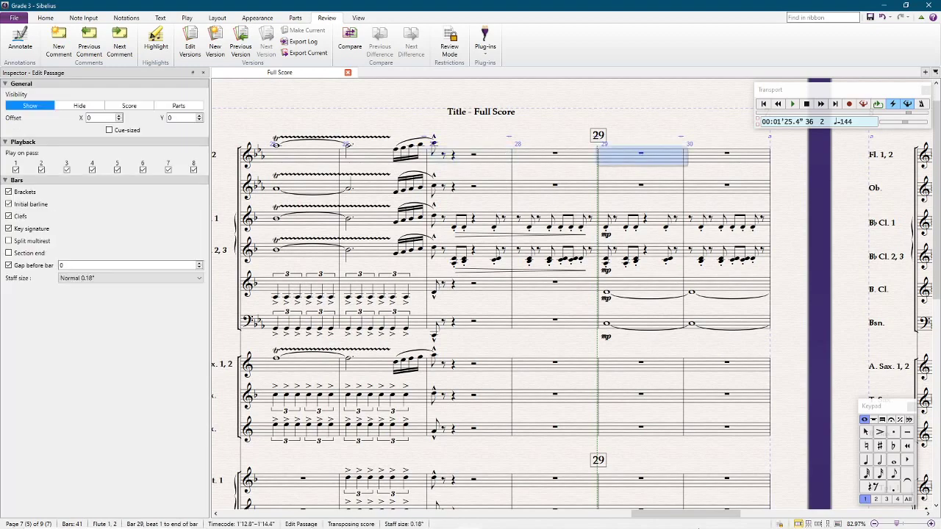
key("Page_Down")
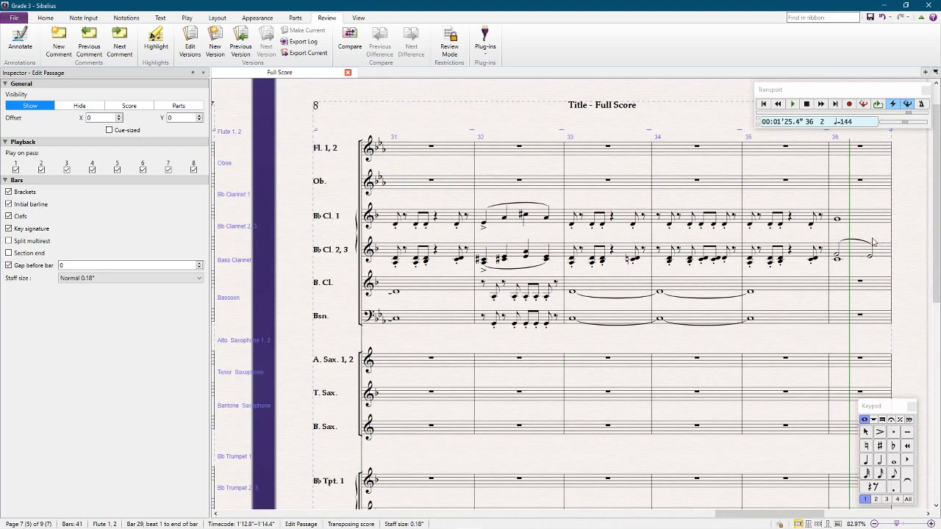
key("y")
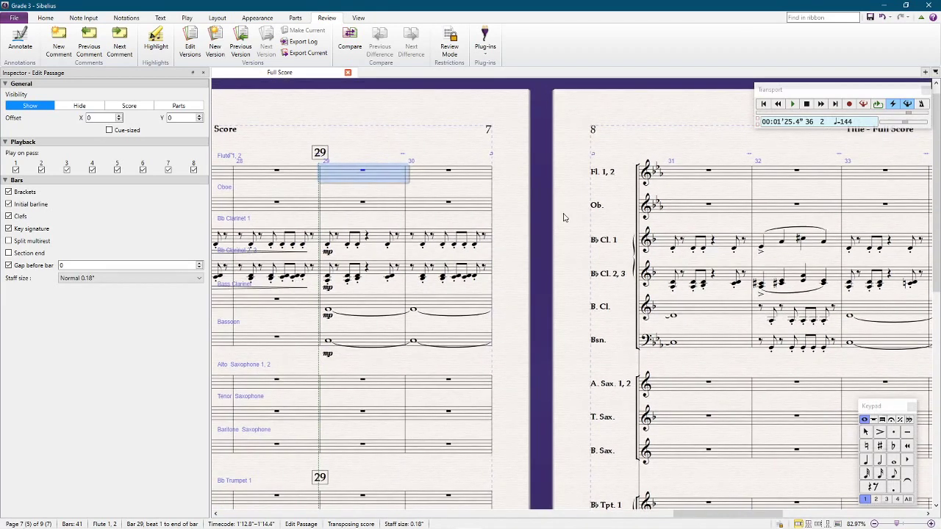
key("space")
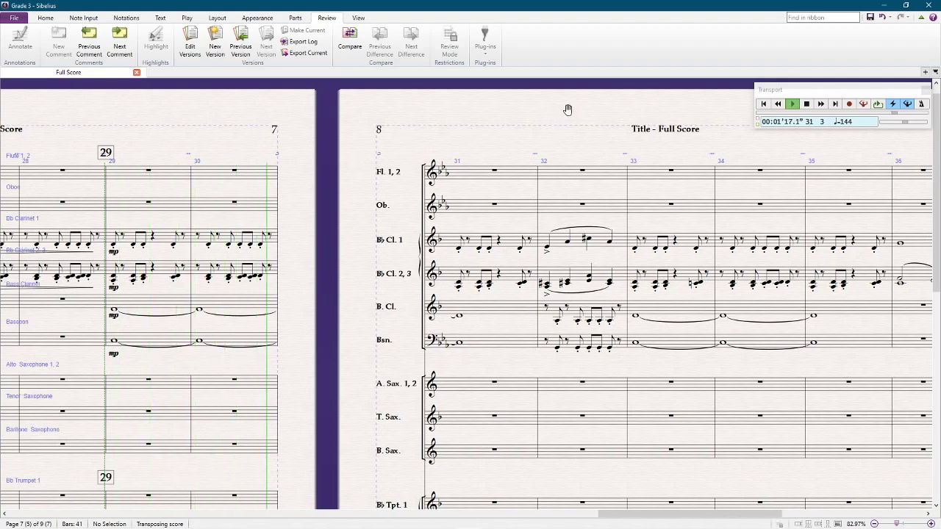
left_click_drag(567, 110, 390, 98)
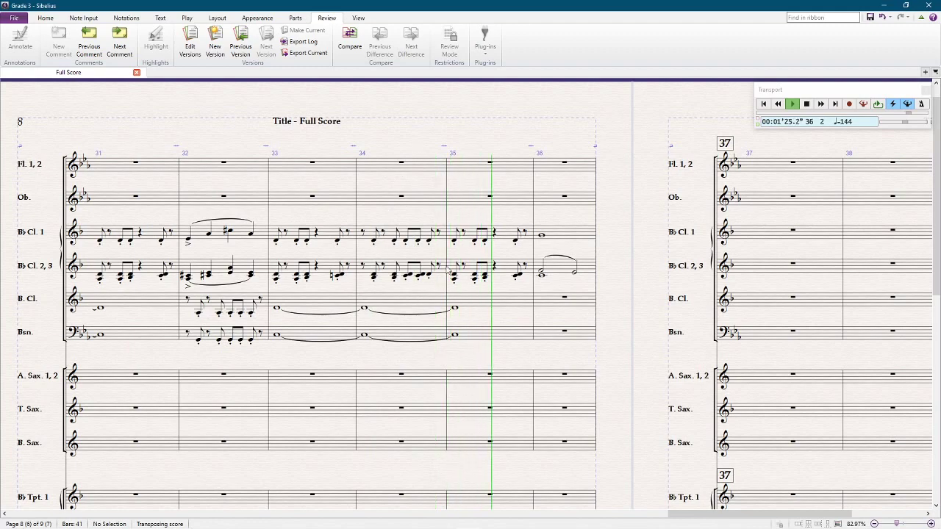
left_click_drag(623, 345, 620, 308)
key("space")
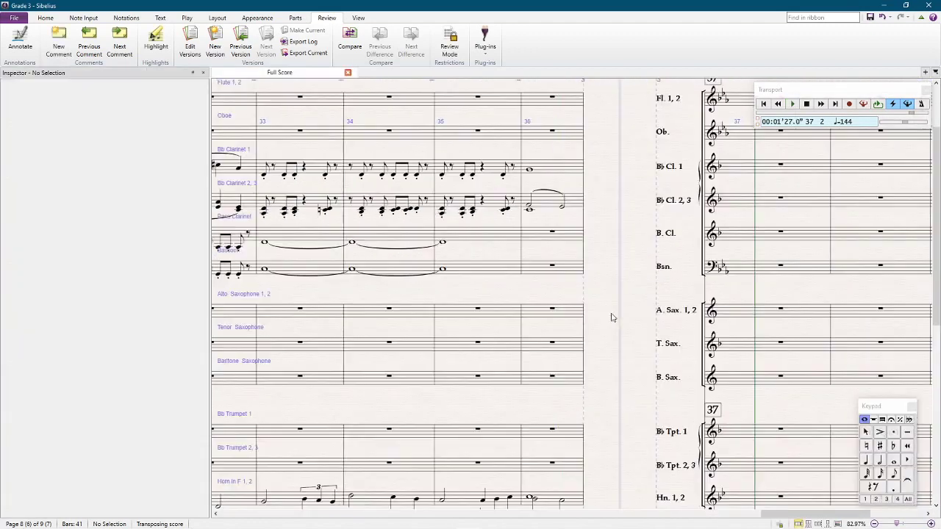
Raise the second half note of the bar 36 suspension in Horn in F 1, 2 to a natural
scroll(610, 386, "down", 3)
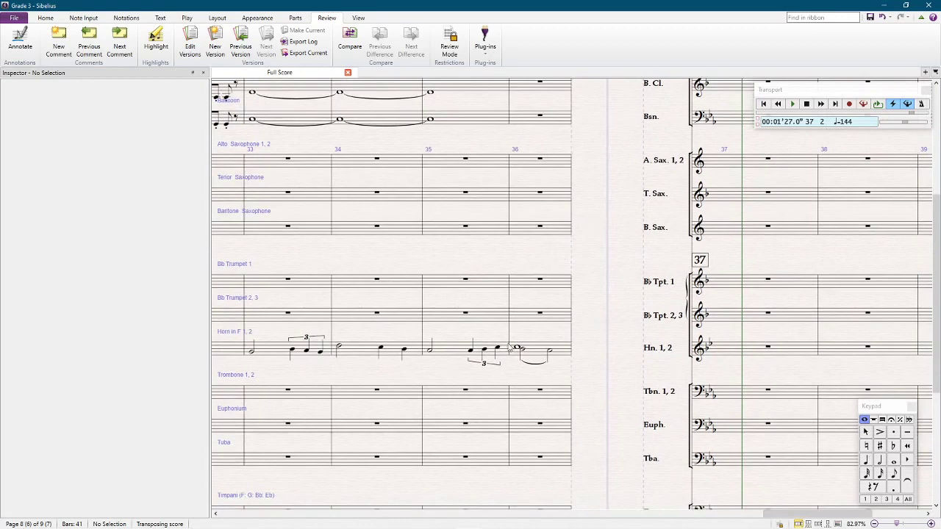
left_click(523, 351)
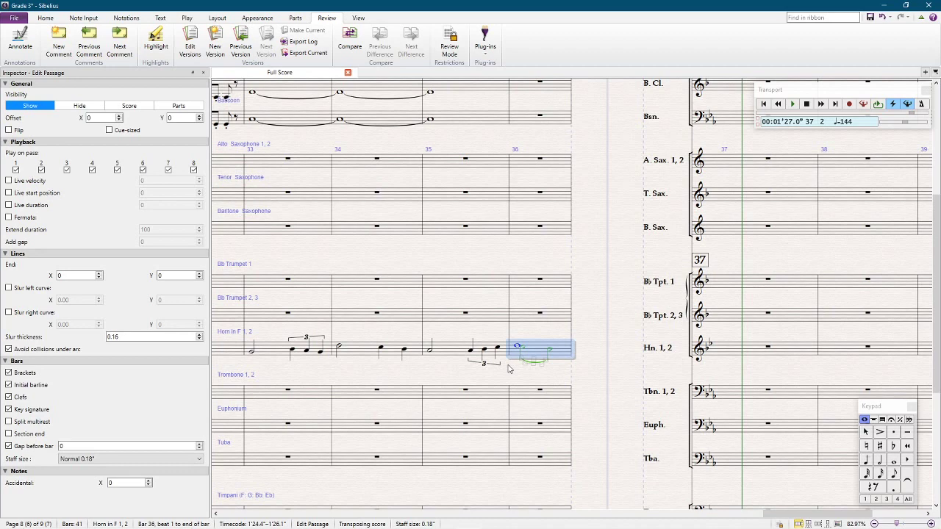
left_click(601, 315)
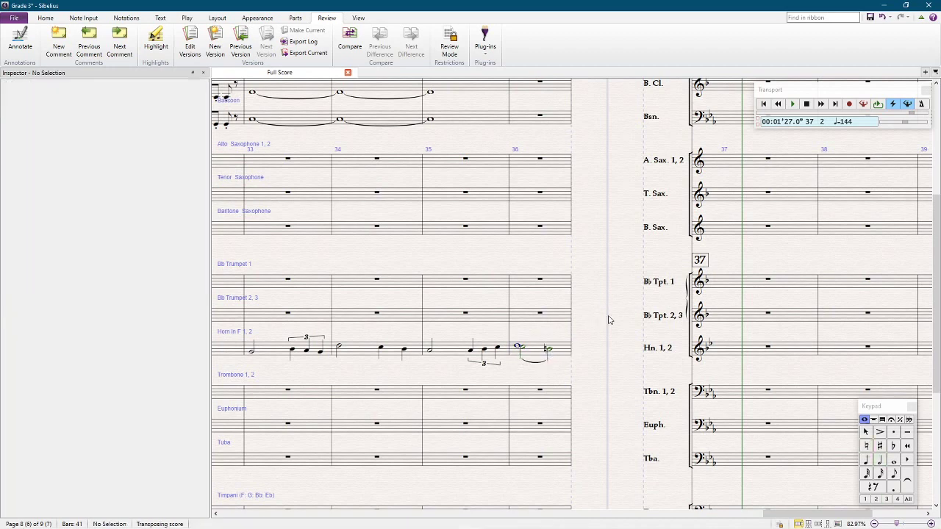
Raise the second half note in bar 36 of Bb Clarinet 2, 3 to a written F sharp
scroll(608, 319, "up", 3)
left_click(545, 254)
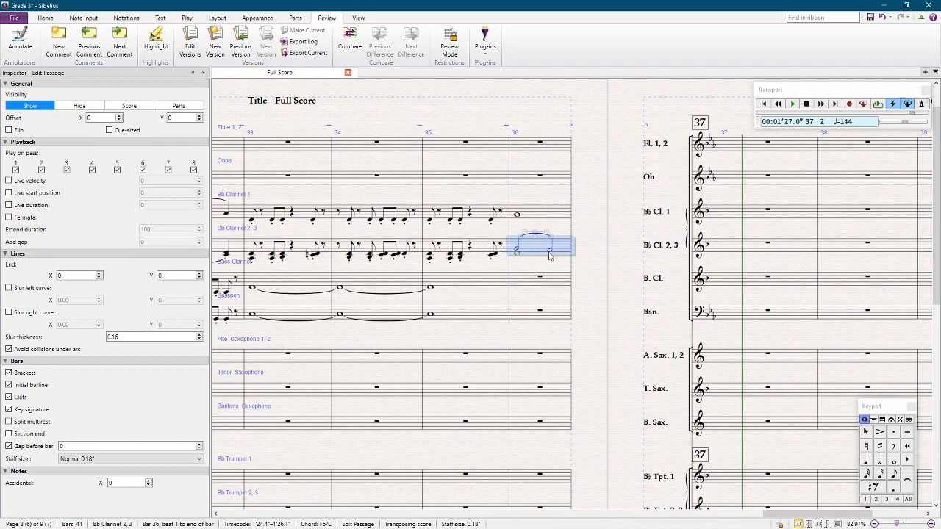
left_click(545, 251)
left_click(540, 216)
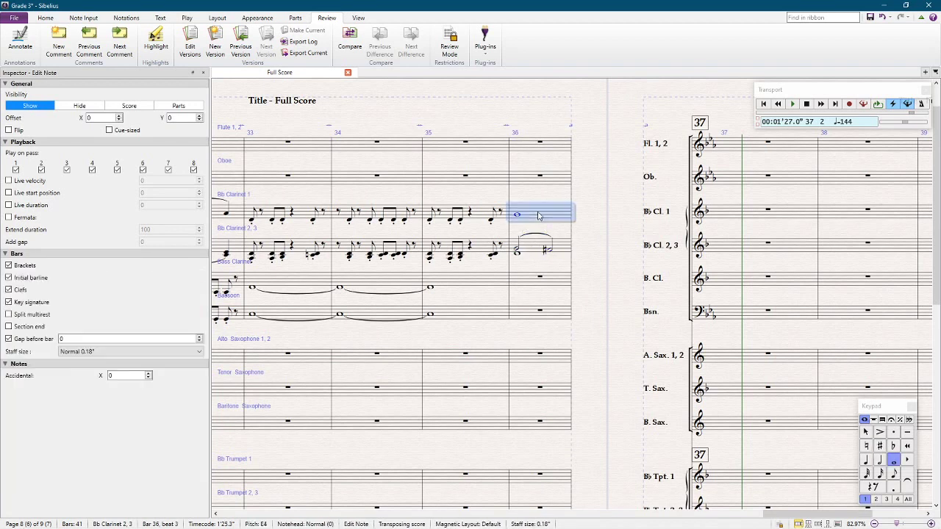
left_click(636, 253)
left_click(349, 140)
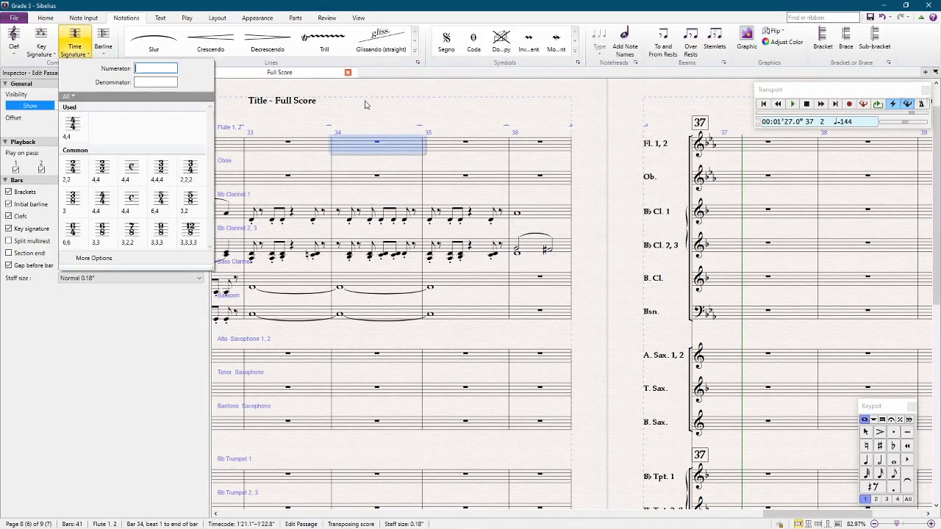
key("Escape")
Remove the Bass Clarinet and Bassoon ties from bar 34 into bar 35 and shorten the bar 35 whole notes to quarter notes
left_click(455, 285)
left_click(456, 312, "shift")
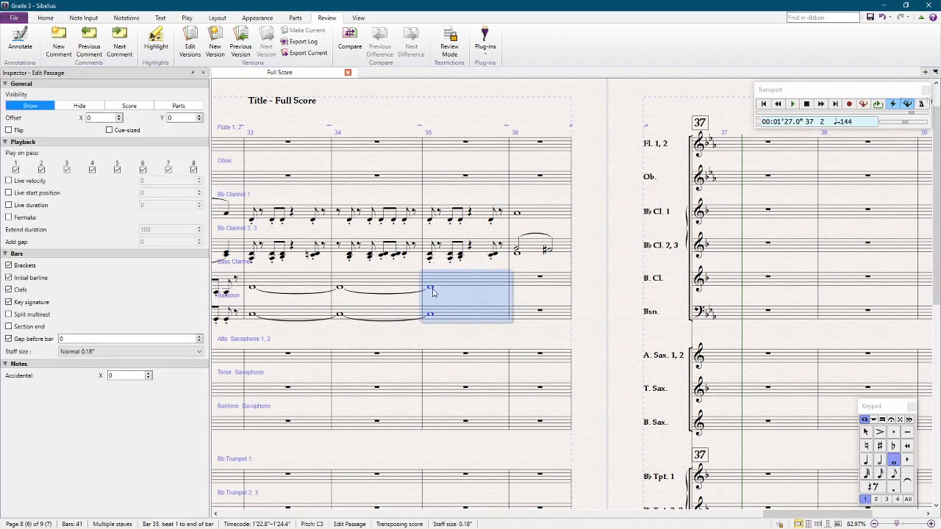
left_click(403, 287)
left_click(457, 316)
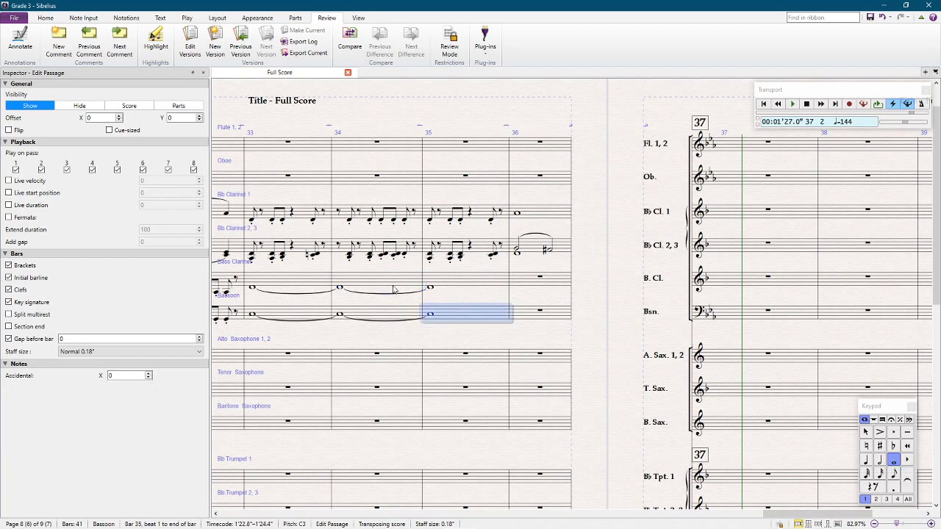
left_click(384, 289)
left_click(395, 314, "shift")
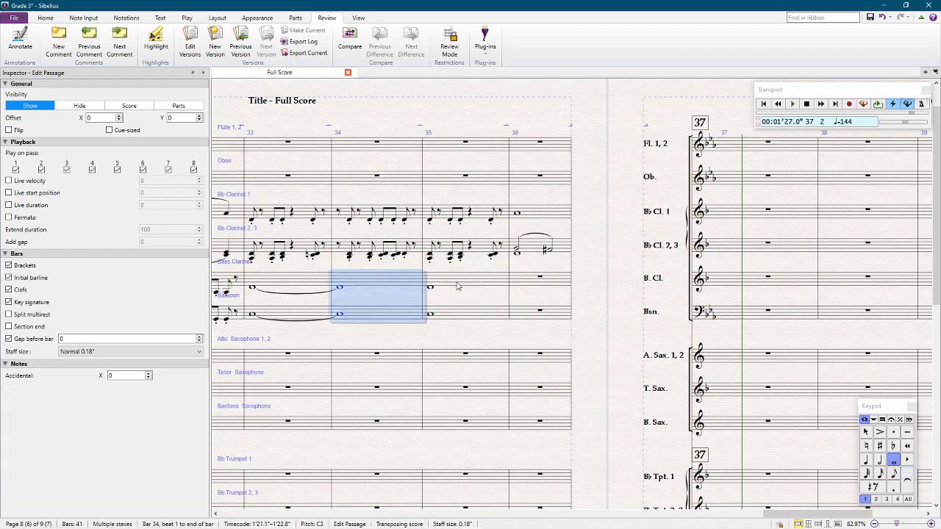
left_click(457, 288)
left_click(448, 316, "shift")
key("ctrl+z")
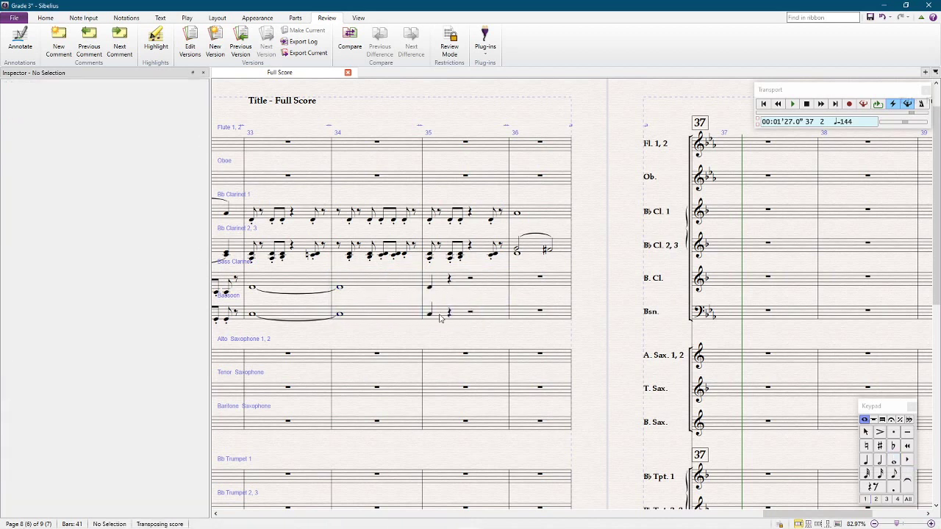
Move the Bass Clarinet and Bassoon quarter notes in bar 35 from beat 1 to beat 2
left_click(545, 314)
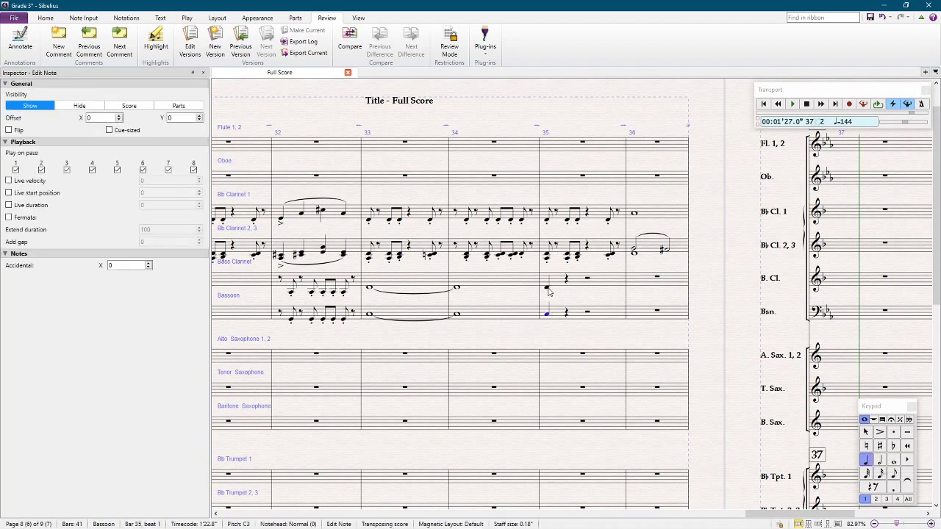
left_click(547, 288, "shift")
key("ctrl+x")
left_click(566, 280)
key("ctrl+v")
Repeat the quarter rest and quarter note of the Bass Clarinet and Bassoon on beats 3 and 4 of bar 35
left_click(550, 281, "shift")
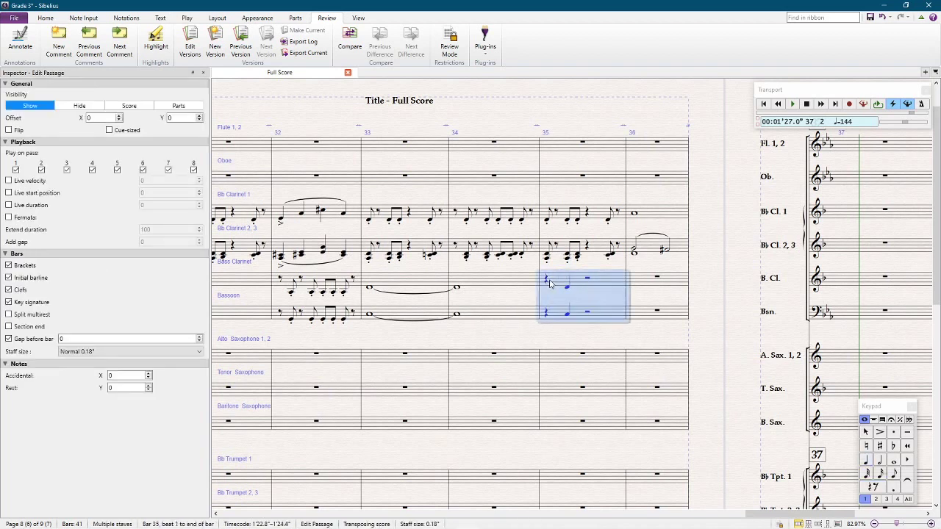
left_click(547, 285)
left_click(567, 316, "shift")
key("r")
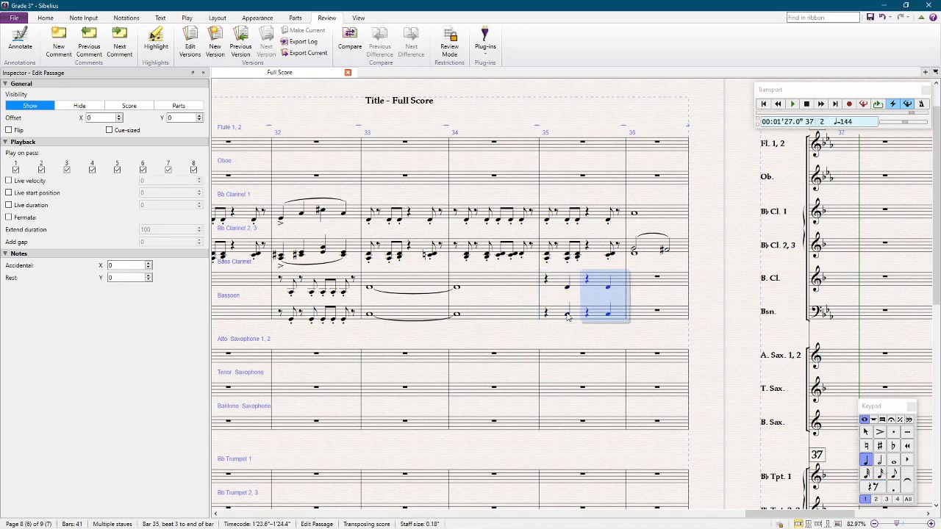
Replace beat 1 of bar 35 in both Bb Clarinet staves with a quarter rest and save the score
left_click(547, 221)
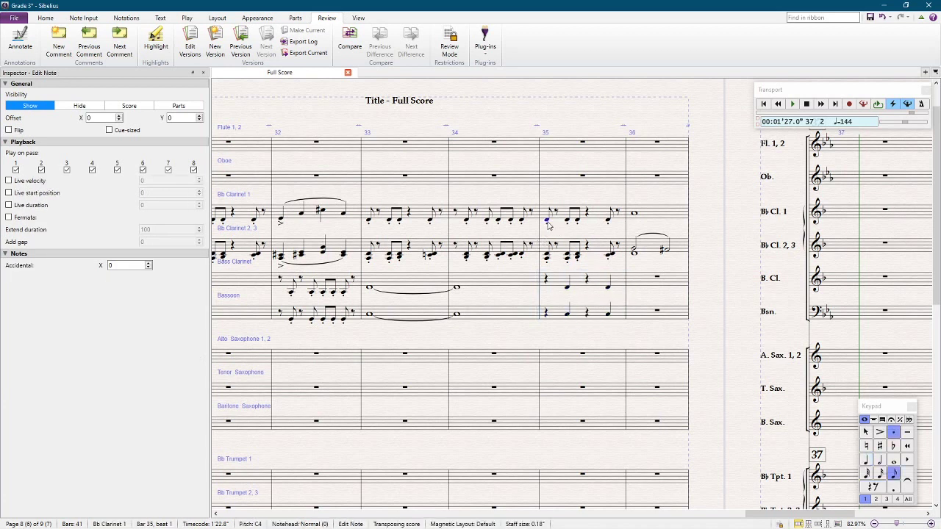
left_click(559, 250, "shift")
key("Delete")
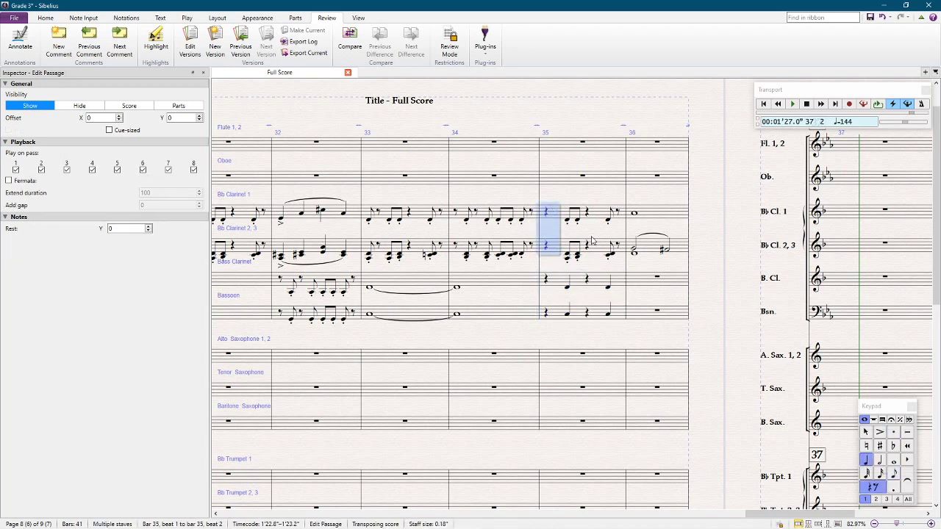
key("ctrl+s")
key("Escape")
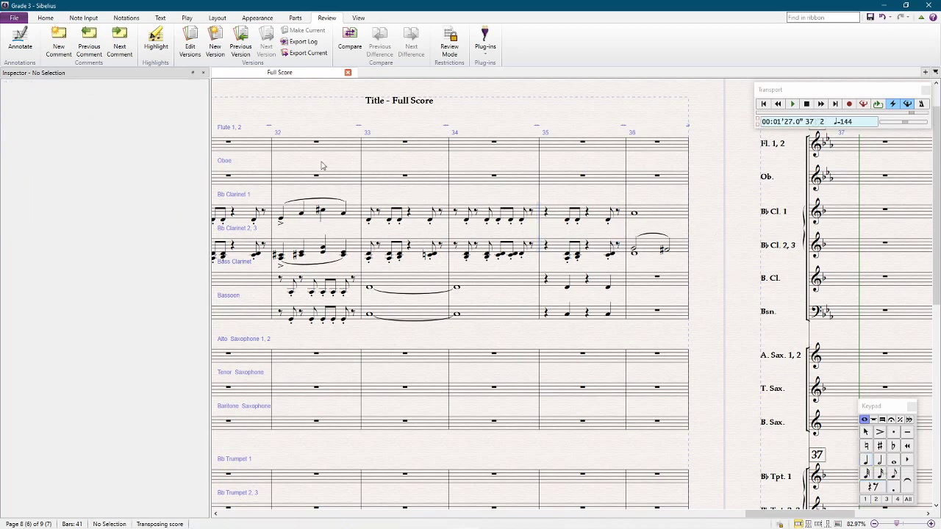
Play back from bar 29 again to check the revised bar 35 rhythm and the raised notes in bar 36
left_click_drag(702, 212, 634, 254)
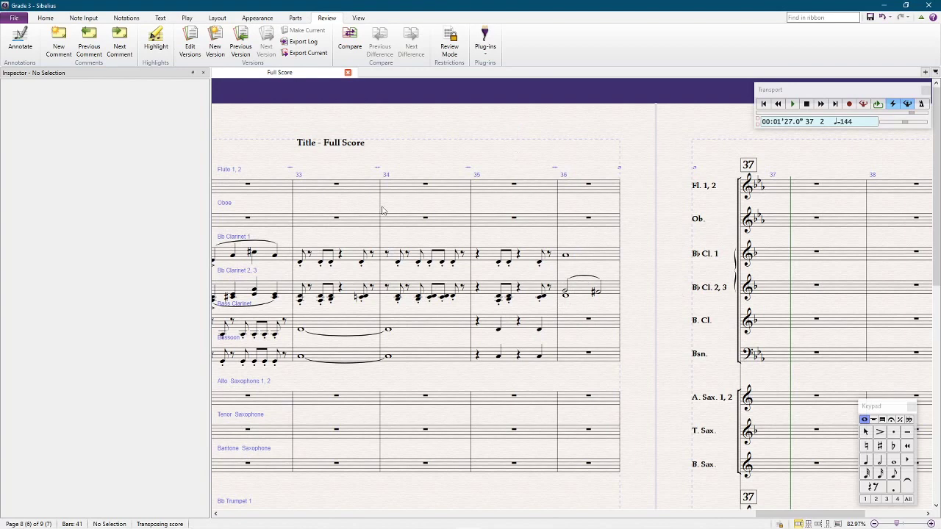
scroll(408, 213, "left", 5)
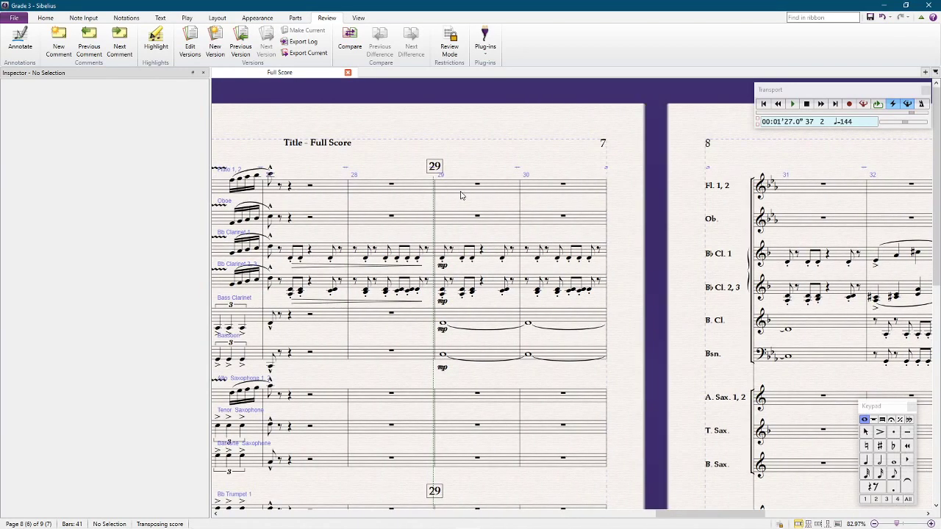
left_click(461, 195)
key("space")
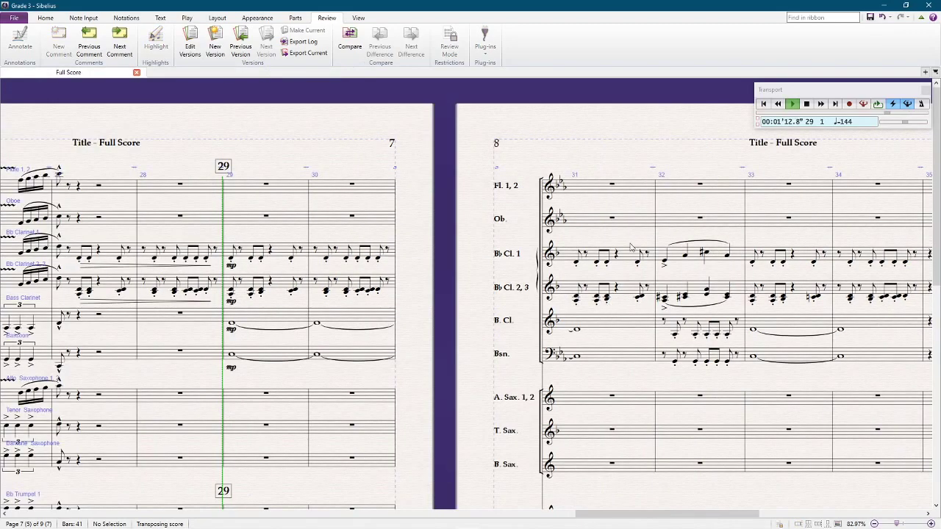
left_click_drag(663, 147, 522, 134)
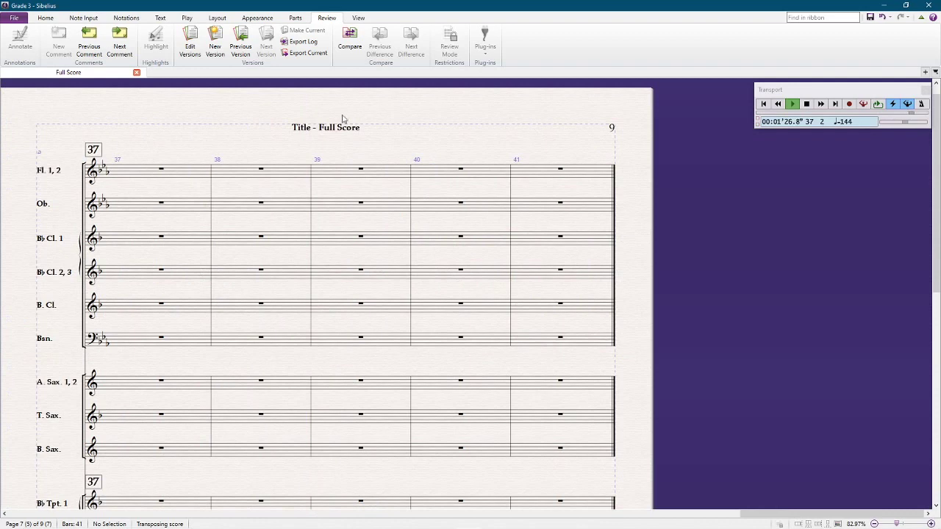
key("space")
left_click_drag(319, 212, 458, 213)
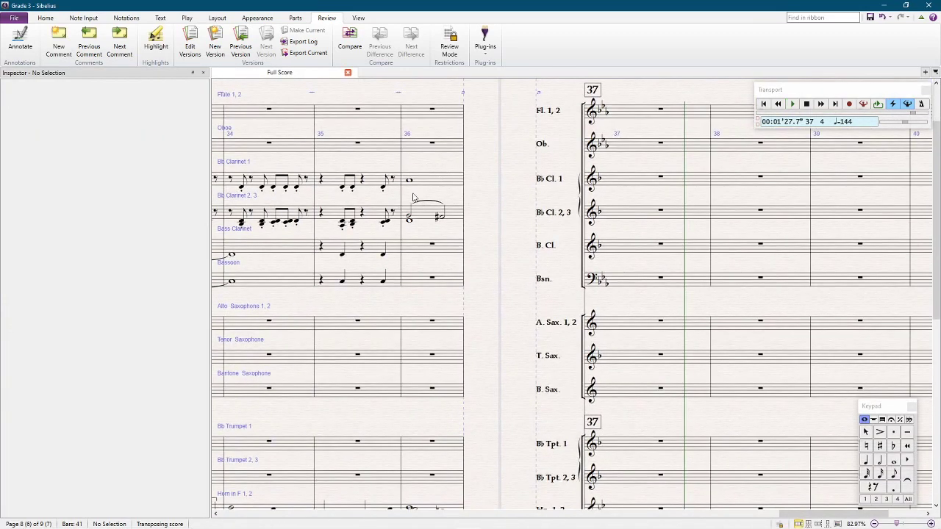
Clear bar 35 in both Bb Clarinet staves, the Bass Clarinet and the Bassoon
scroll(460, 343, "down", 3)
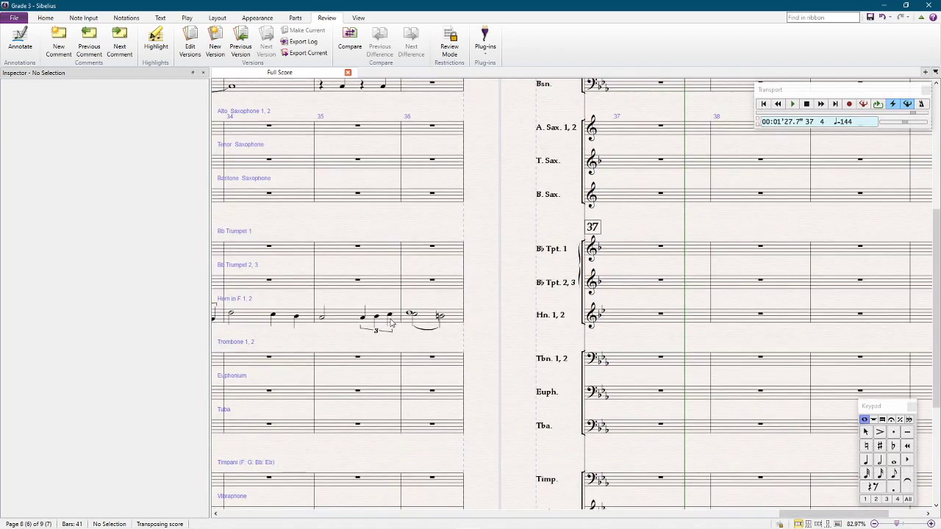
left_click(323, 320)
scroll(383, 249, "up", 2)
left_click(377, 151)
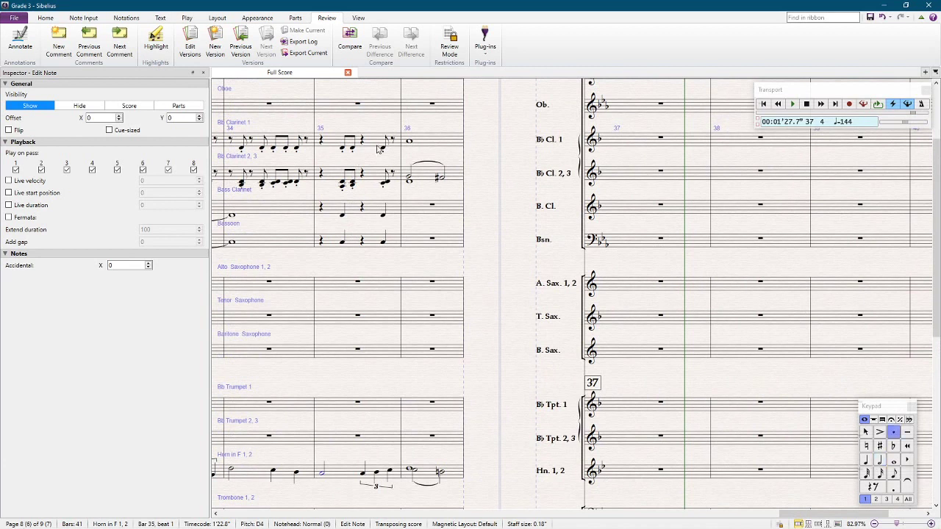
left_click(374, 240, "shift")
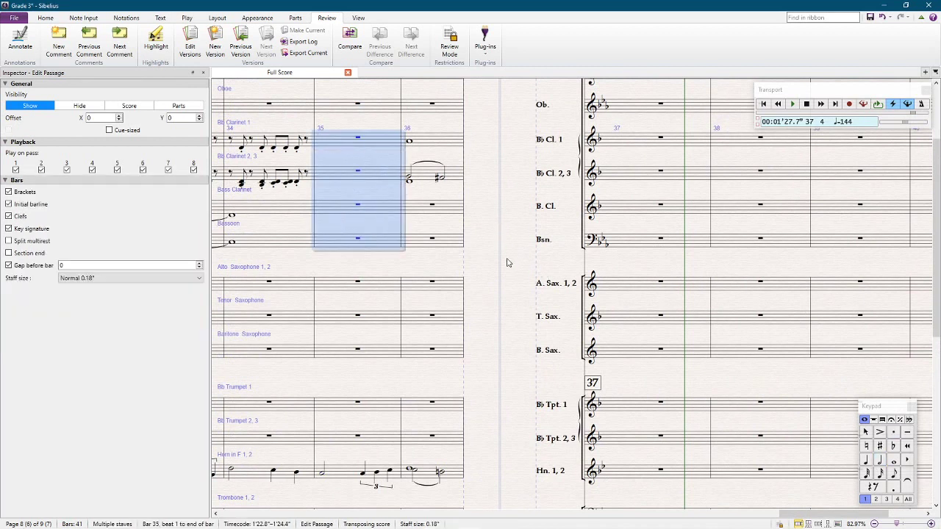
Highlight the empty bar 35 in Bb Clarinet 1, Bb Clarinet 2, 3 and Bass Clarinet with the Highlight tool
left_click(387, 137)
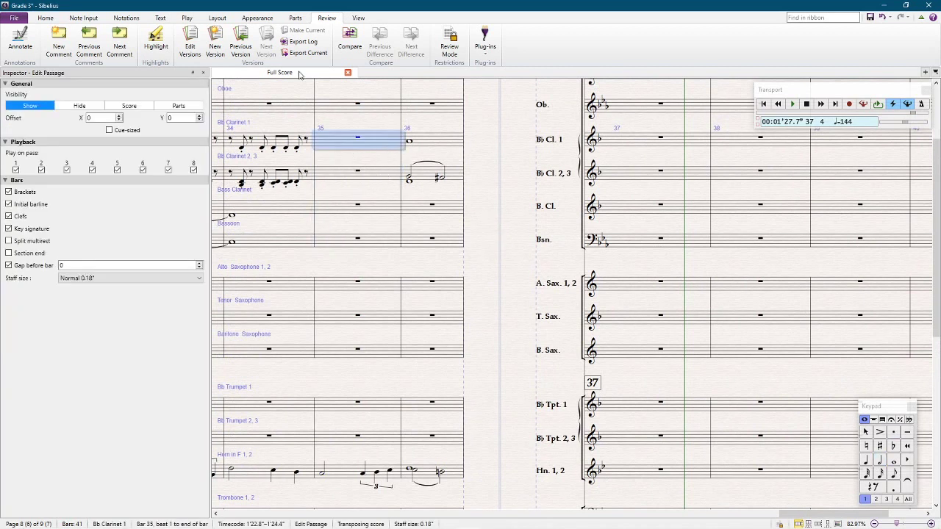
left_click(250, 18)
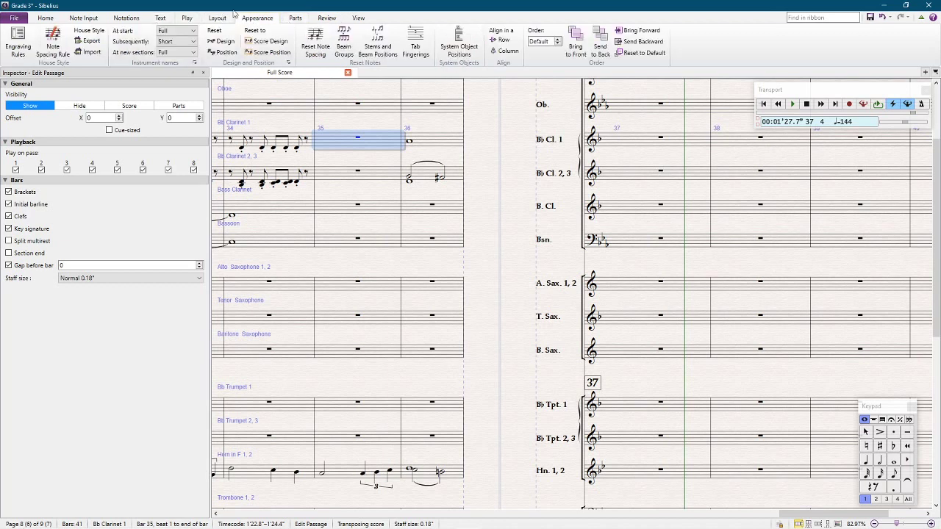
left_click(217, 18)
left_click(327, 17)
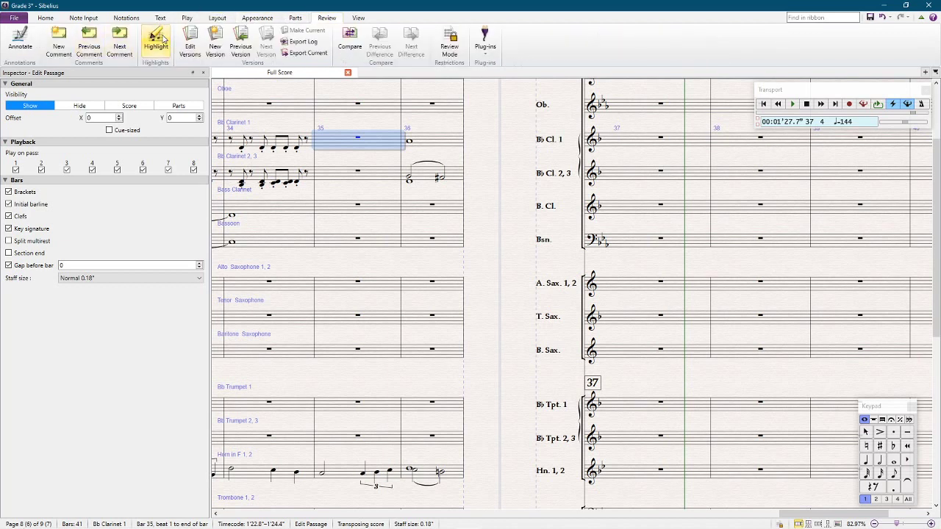
left_click(156, 45)
left_click(358, 152)
left_click(355, 154)
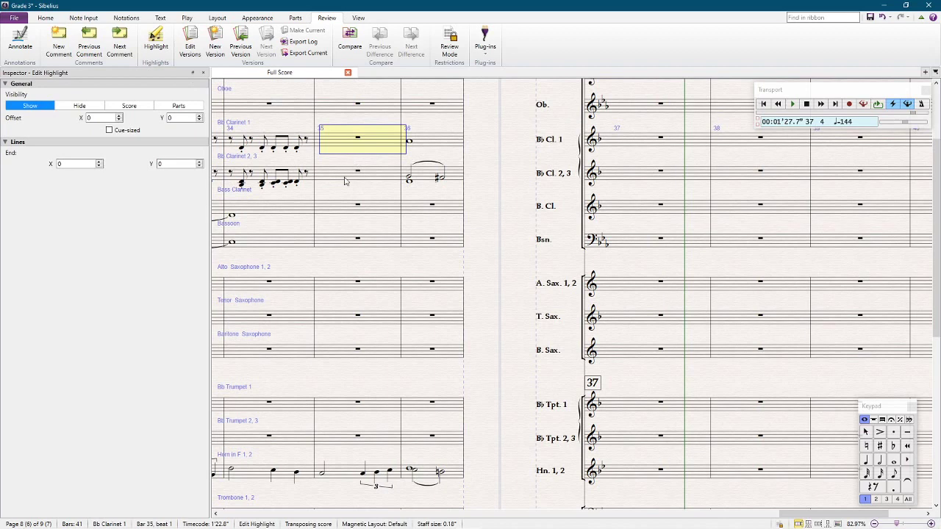
left_click(345, 182)
left_click(333, 213)
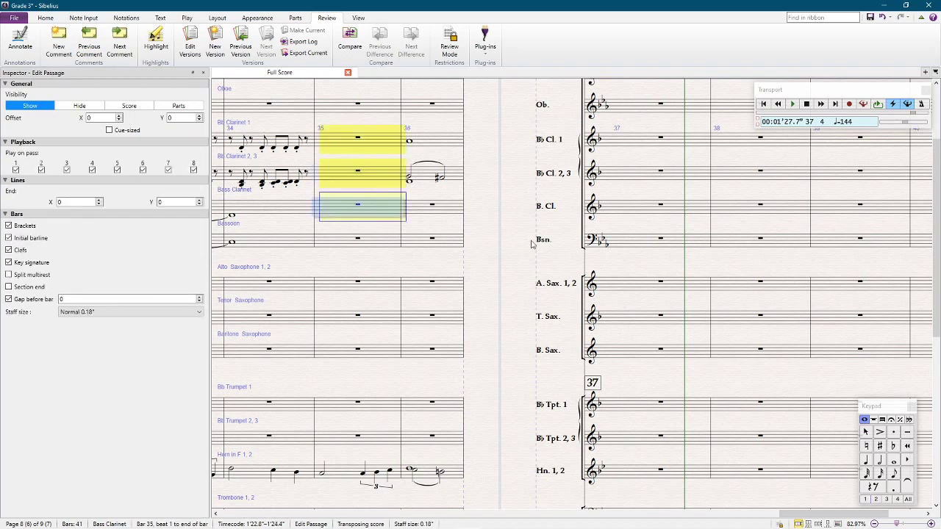
key("Escape")
Review the woodwind and horn writing in bars 31 to 36 around the highlighted bar 35
scroll(515, 235, "left", 5)
left_click(346, 107)
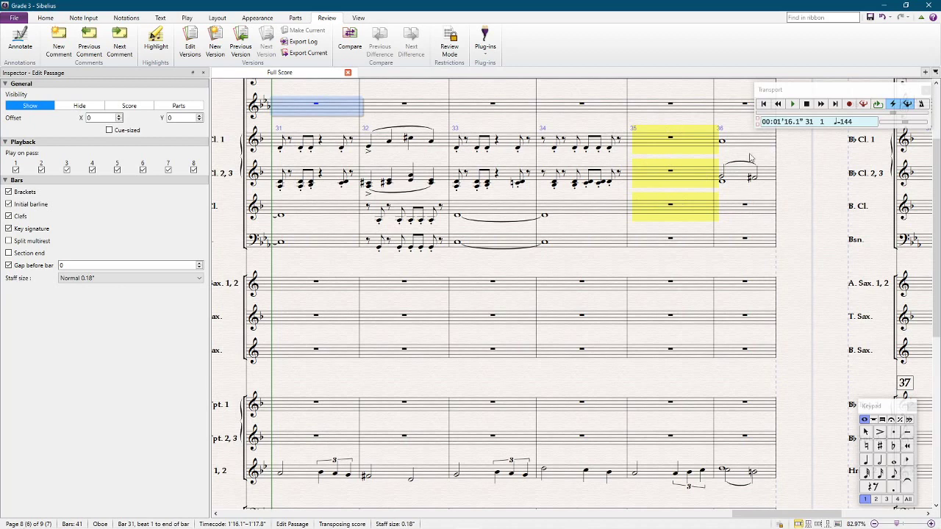
key("Escape")
scroll(735, 294, "down", 2)
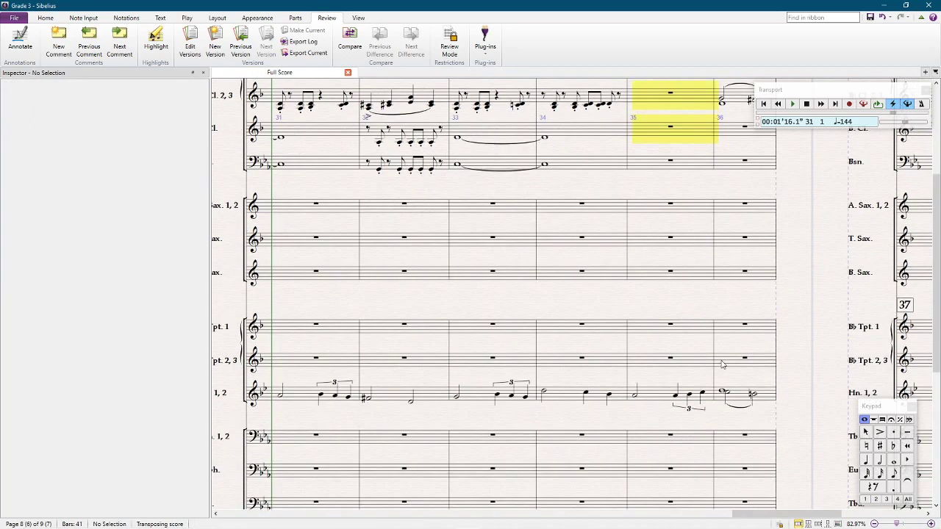
scroll(726, 316, "up", 2)
scroll(732, 288, "up", 2)
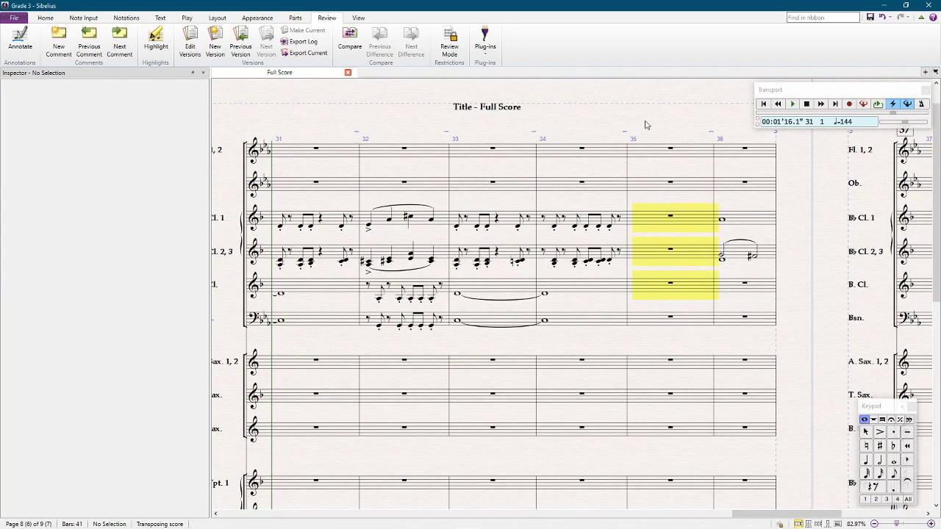
left_click_drag(647, 125, 561, 146)
left_click(565, 244)
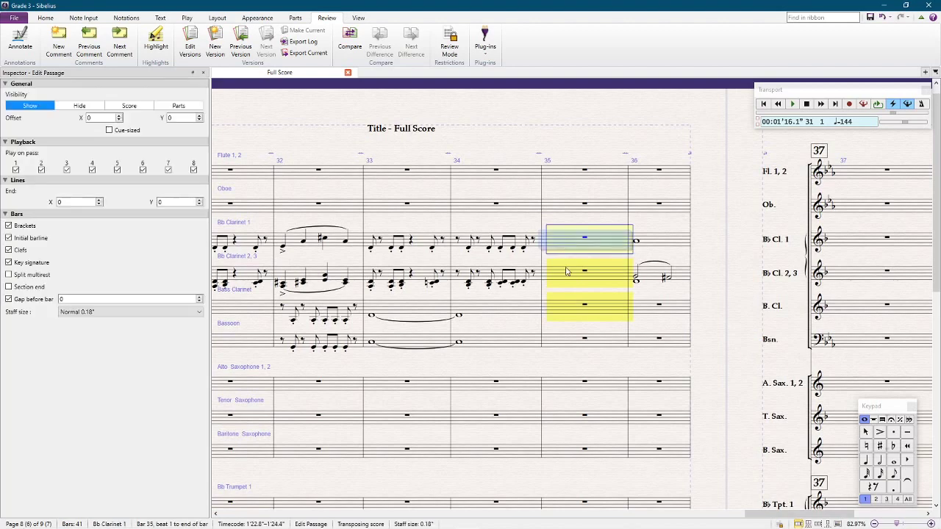
left_click(567, 310, "shift")
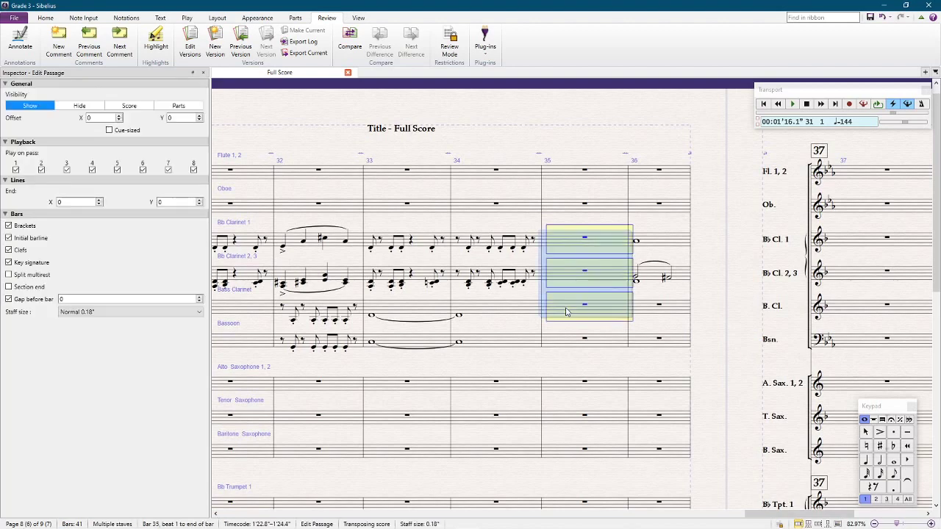
left_click(707, 246)
Compare the horn notes in bar 36 with the suspension in Bb Clarinet 2, 3
left_click_drag(713, 245, 527, 226)
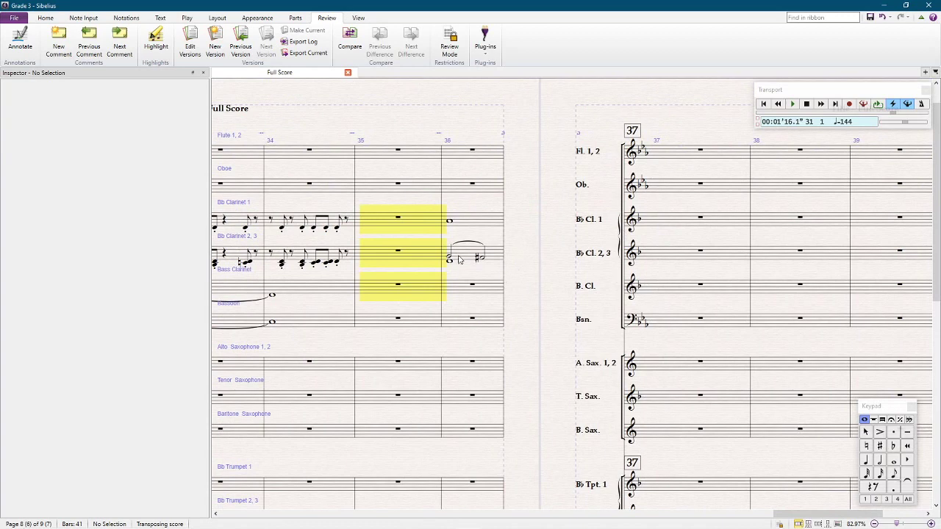
scroll(459, 259, "down", 5)
left_click(469, 360)
scroll(469, 362, "up", 4)
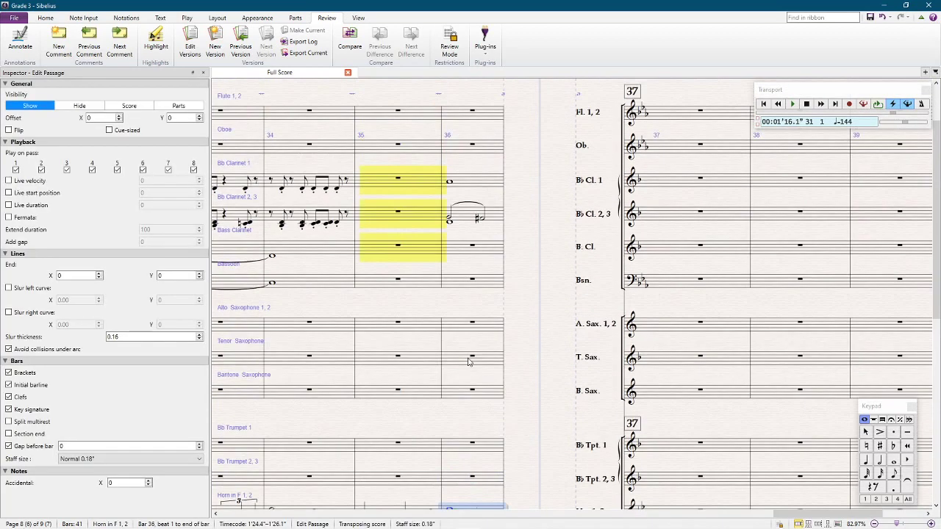
scroll(469, 362, "up", 2)
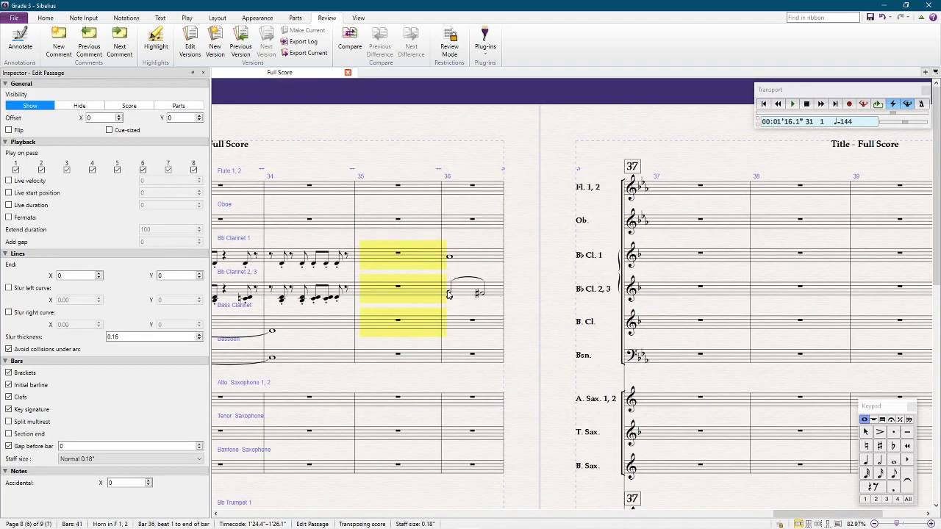
left_click(445, 293)
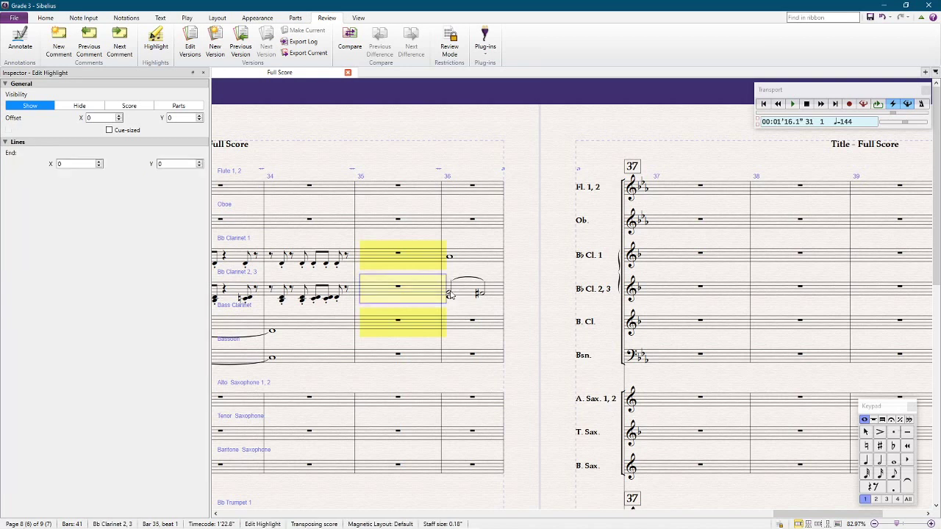
left_click(450, 294)
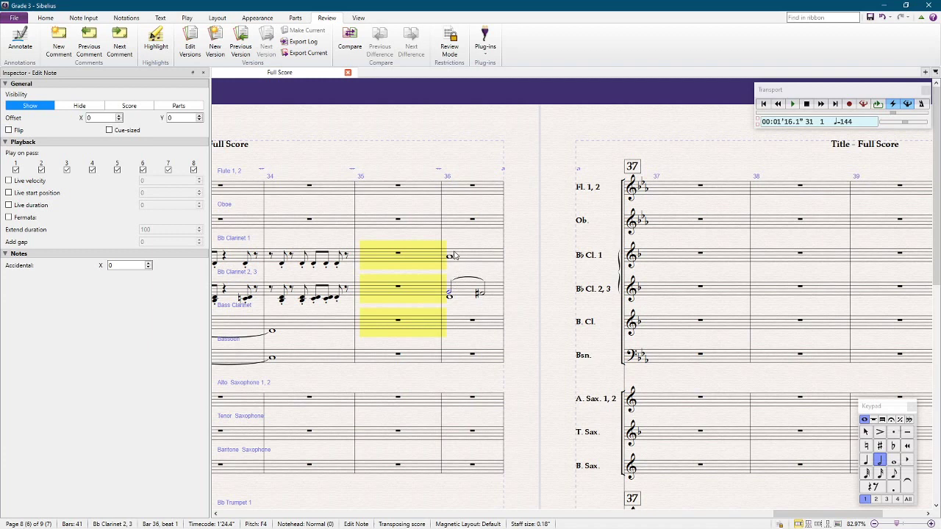
left_click(545, 294)
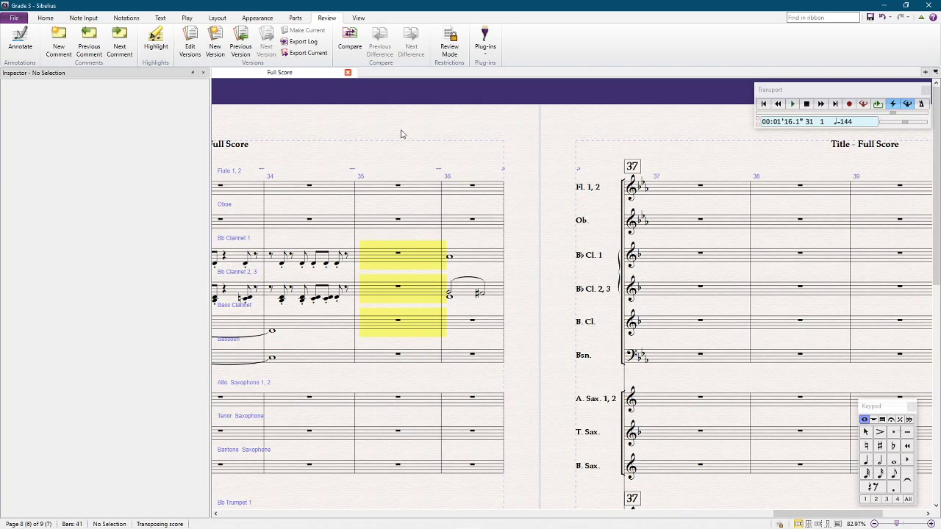
Play back the score from bar 29 to bar 37 with the panels hidden and the view zoomed out
left_click_drag(400, 139, 786, 153)
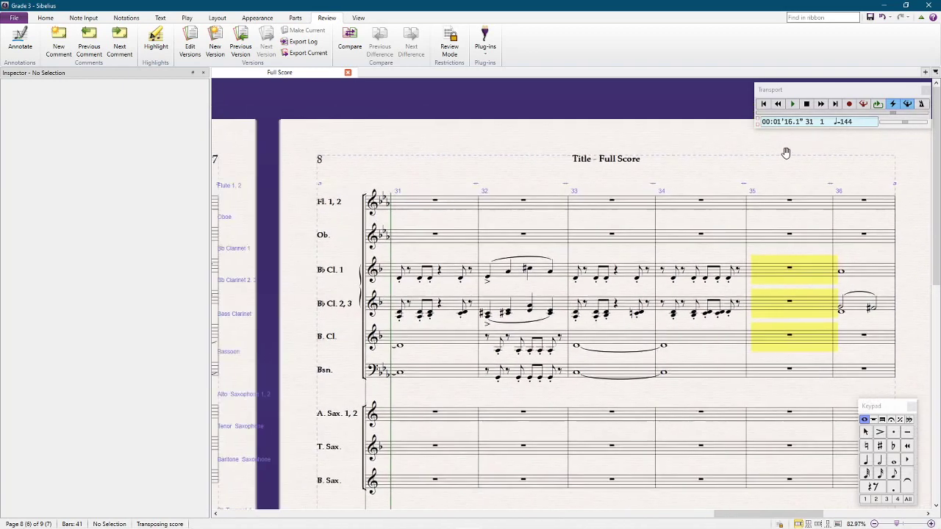
left_click(408, 200)
key("Escape")
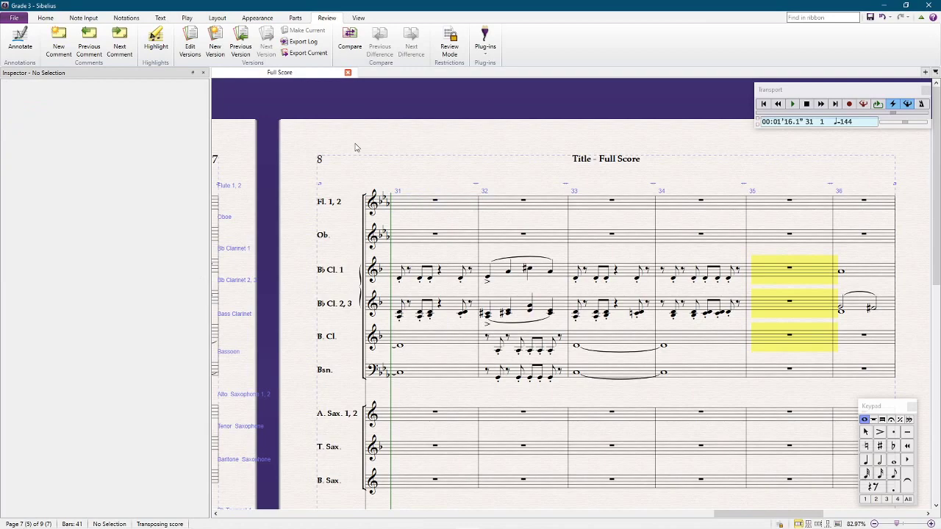
key("[")
left_click(408, 152)
key("Escape")
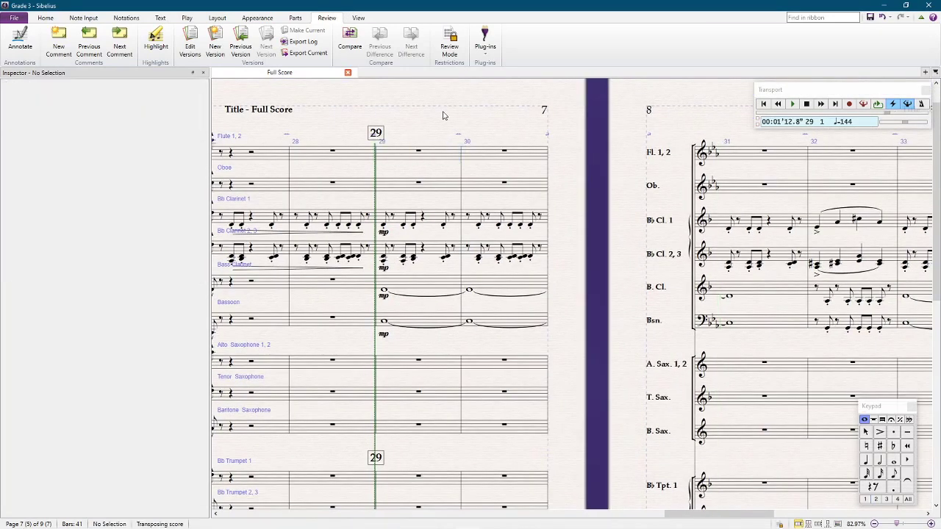
key("ctrl+alt+i")
key("ctrl+minus")
key("space")
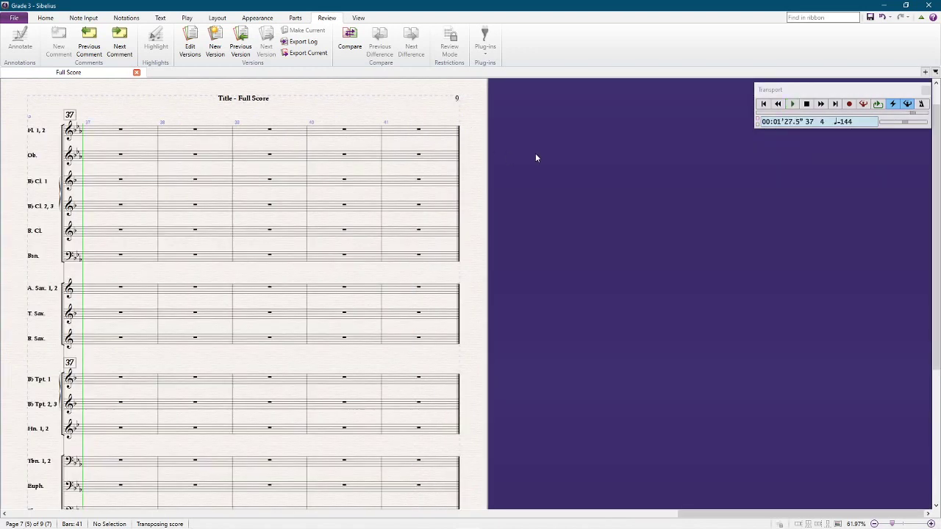
key("space")
Examine the brass, mallet and percussion staves in the earlier pages and in bars 29 to 36
scroll(413, 225, "down", 3)
scroll(413, 224, "down", 2)
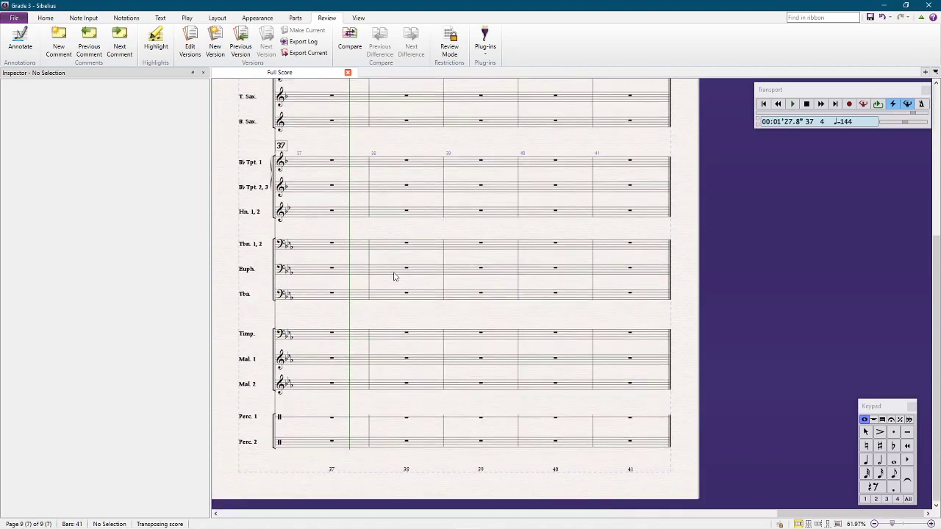
scroll(393, 272, "left", 8)
scroll(346, 443, "left", 1)
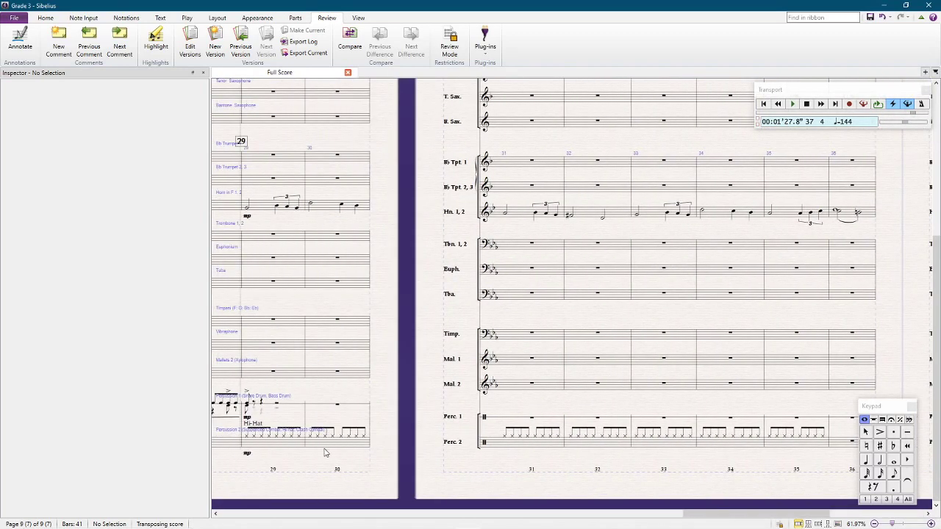
scroll(316, 445, "left", 1)
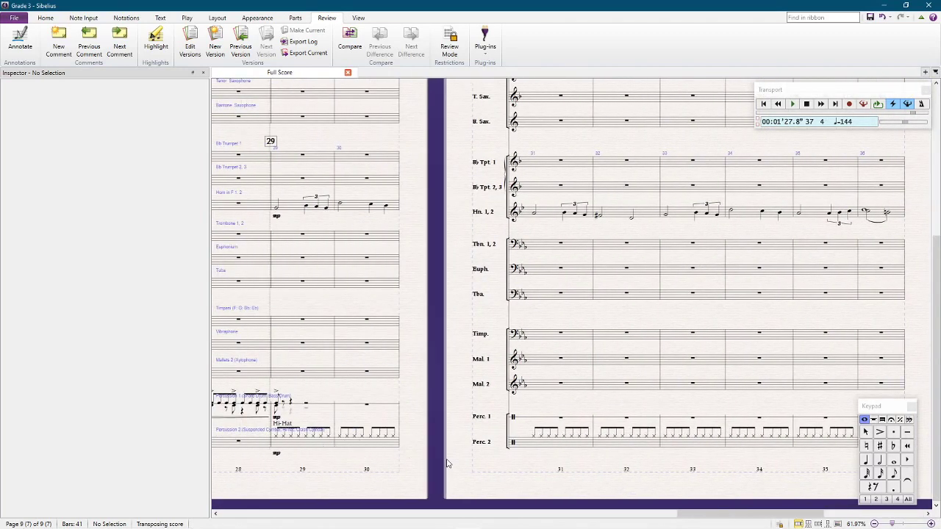
scroll(457, 391, "down", 2)
scroll(457, 391, "left", 1)
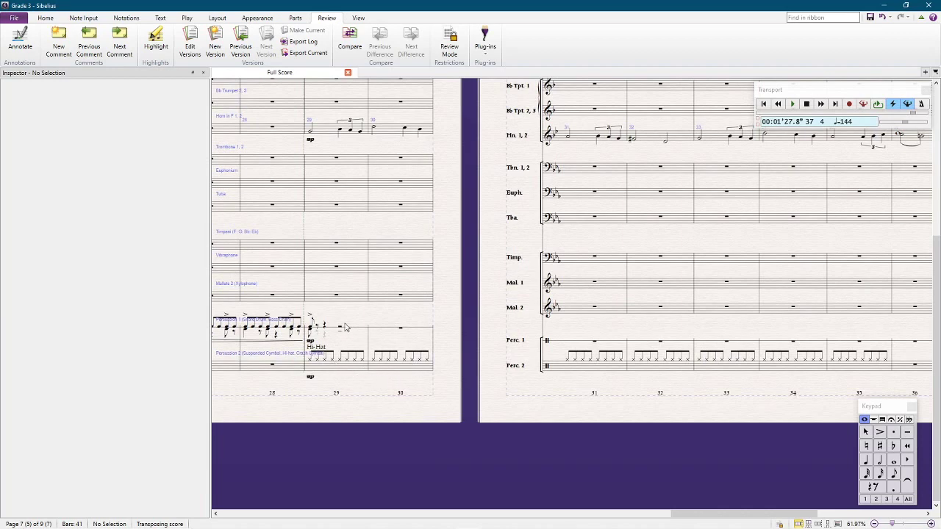
left_click_drag(319, 424, 791, 343)
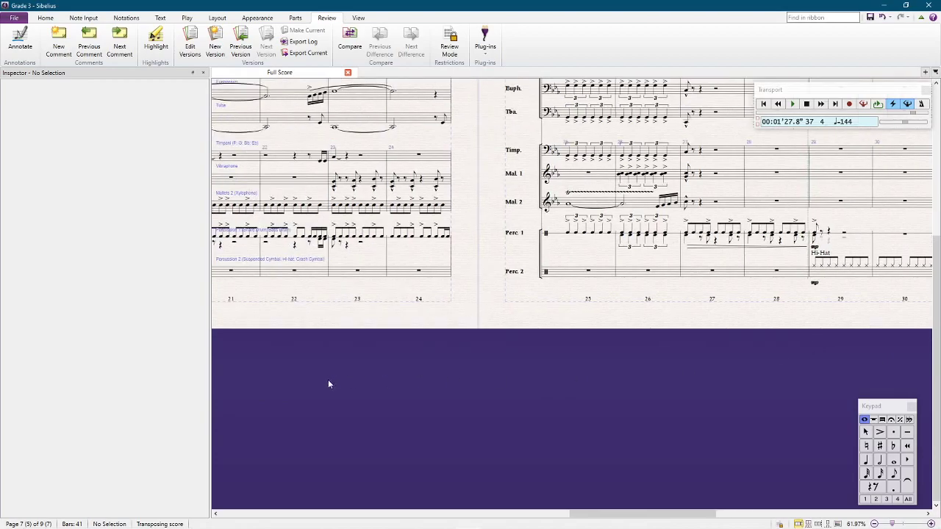
left_click_drag(328, 385, 594, 436)
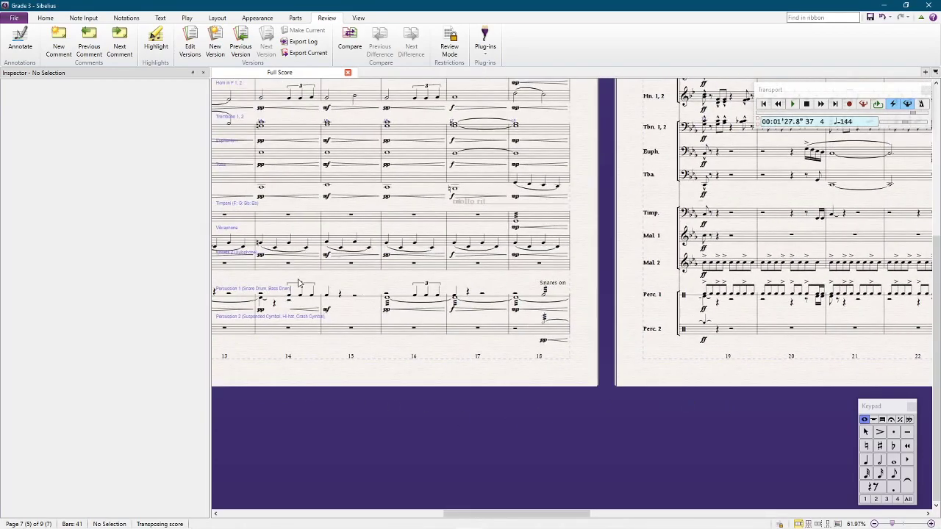
left_click_drag(787, 403, 357, 411)
left_click_drag(812, 409, 598, 439)
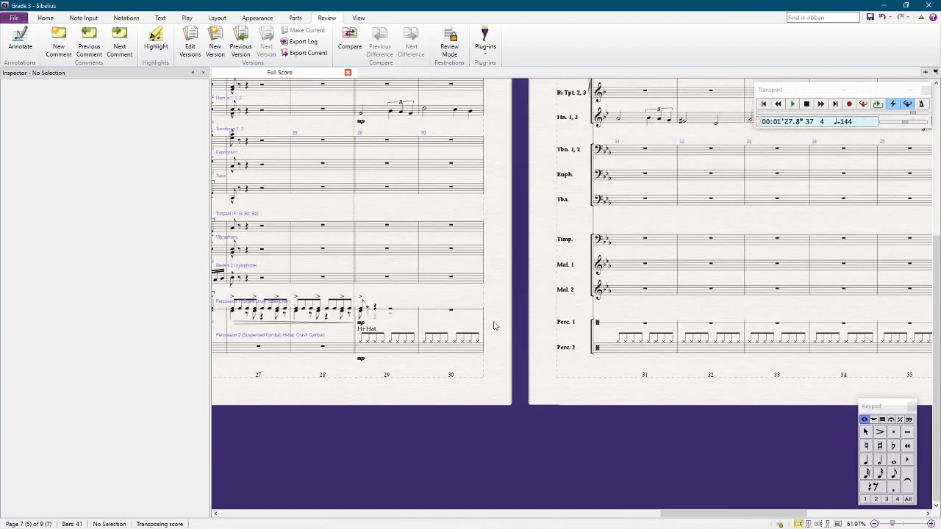
left_click_drag(649, 397, 448, 427)
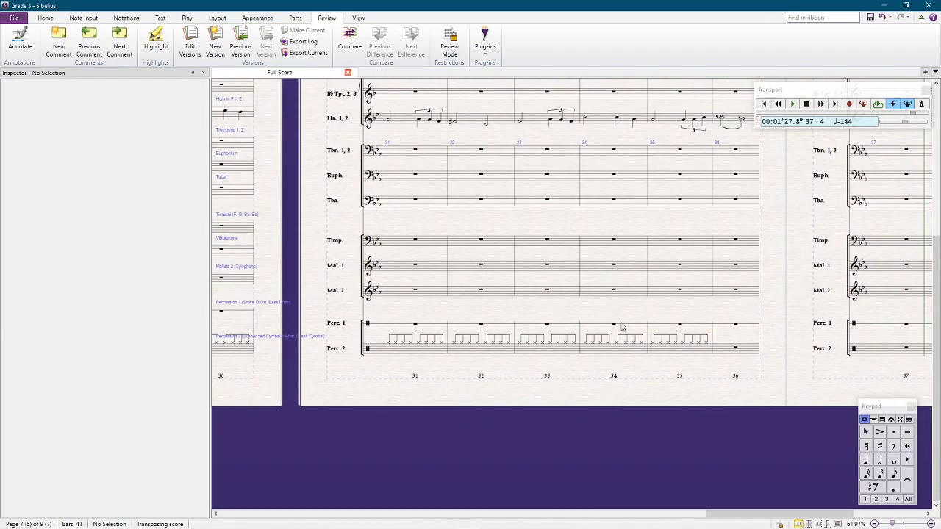
Select bars 29 to 35 of both percussion staves to inspect the passage, and return to the woodwind staves
left_click(699, 351)
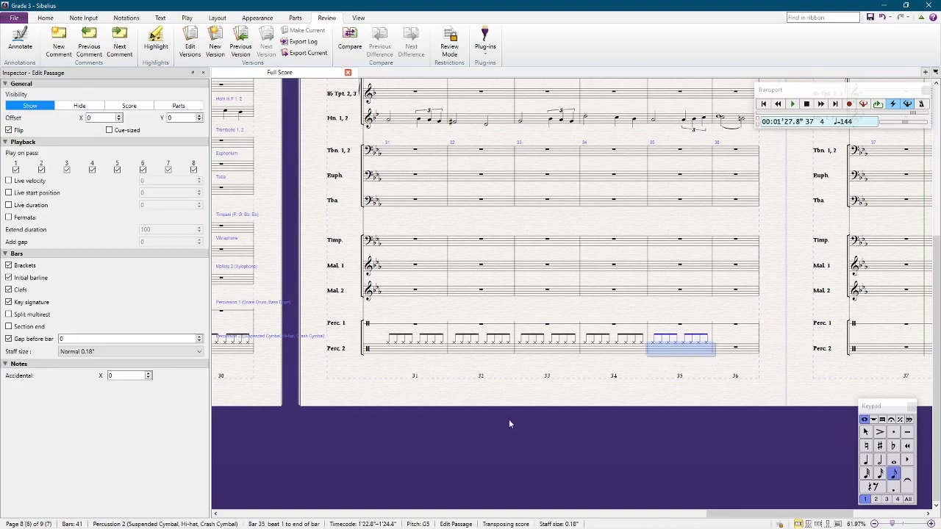
scroll(544, 382, "left", 3)
left_click(438, 302, "shift")
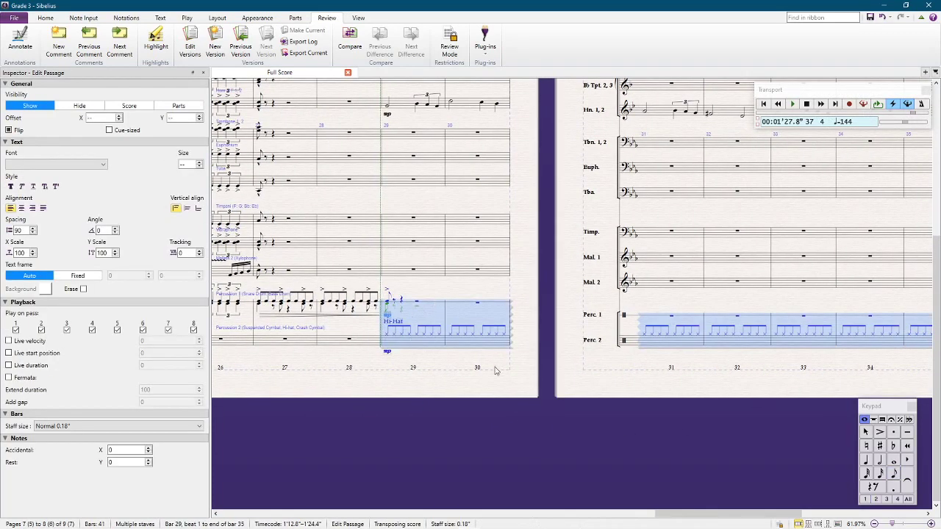
left_click(587, 468)
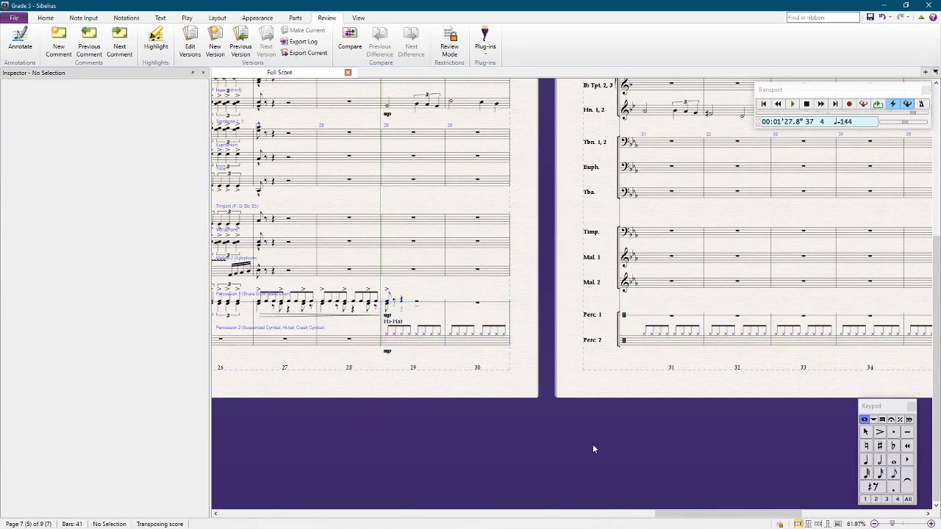
scroll(569, 233, "up", 8)
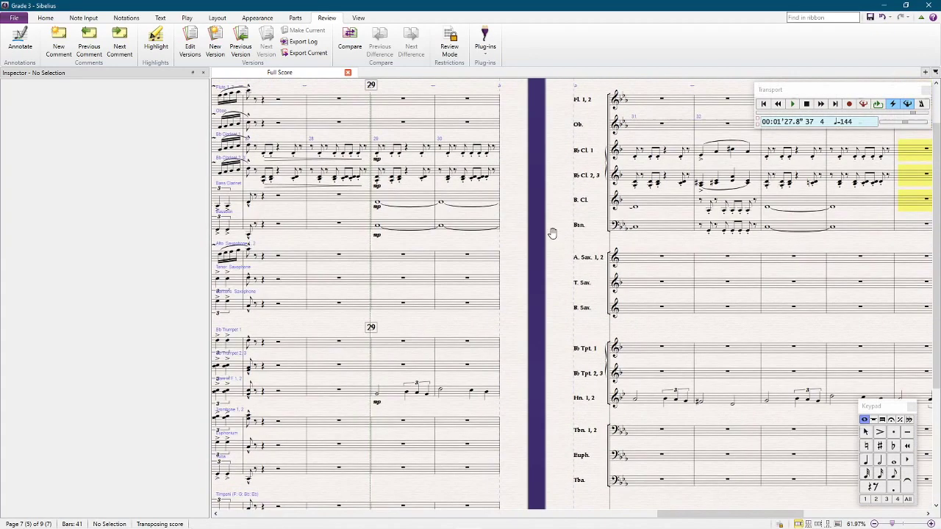
Examine the woodwind, brass and percussion scoring in bars 25 to 36, including the Flute 1, 2 staff at bar 28
left_click_drag(552, 234, 396, 256)
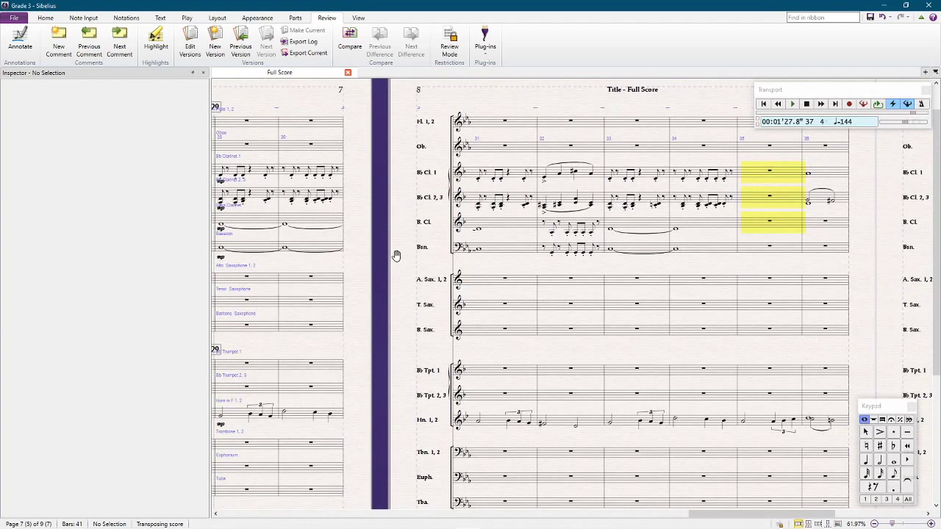
left_click_drag(531, 93, 428, 104)
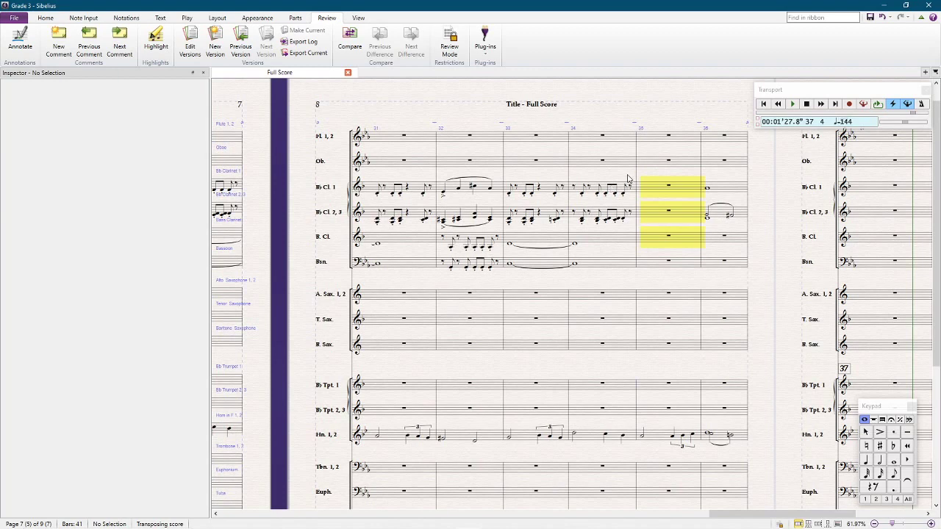
scroll(624, 386, "down", 5)
scroll(581, 375, "left", 10)
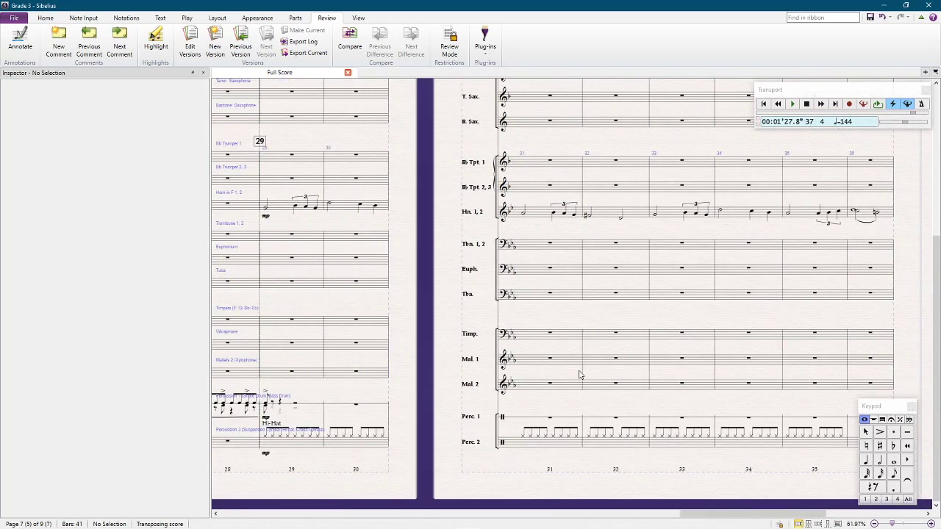
scroll(581, 366, "right", 5)
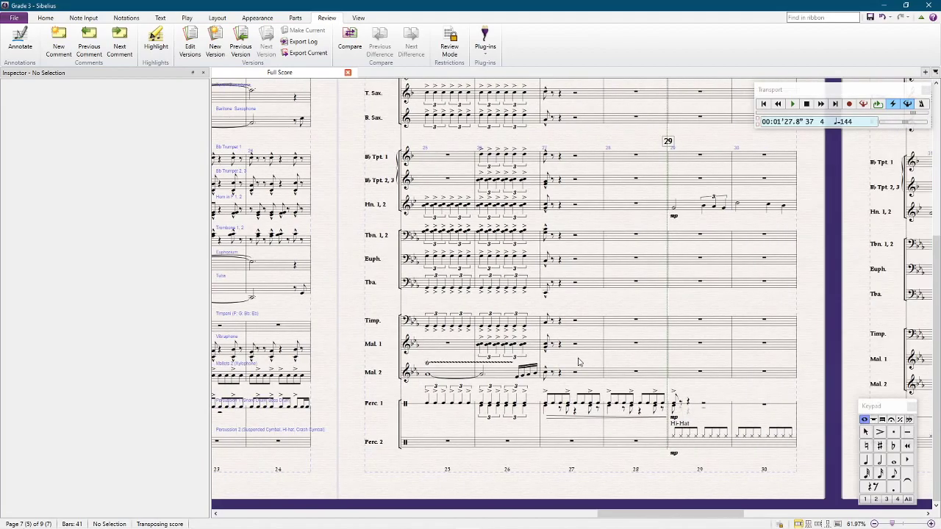
scroll(581, 366, "up", 5)
left_click_drag(727, 219, 510, 231)
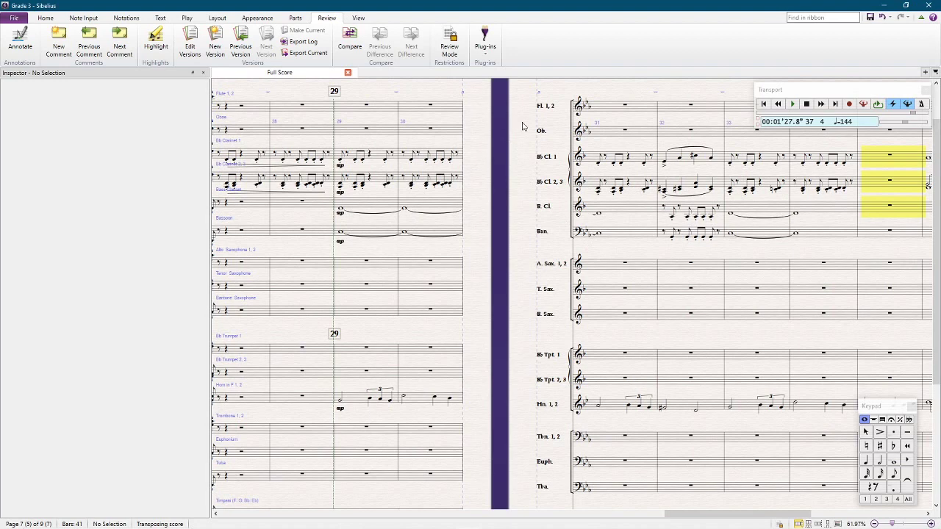
left_click_drag(522, 127, 508, 132)
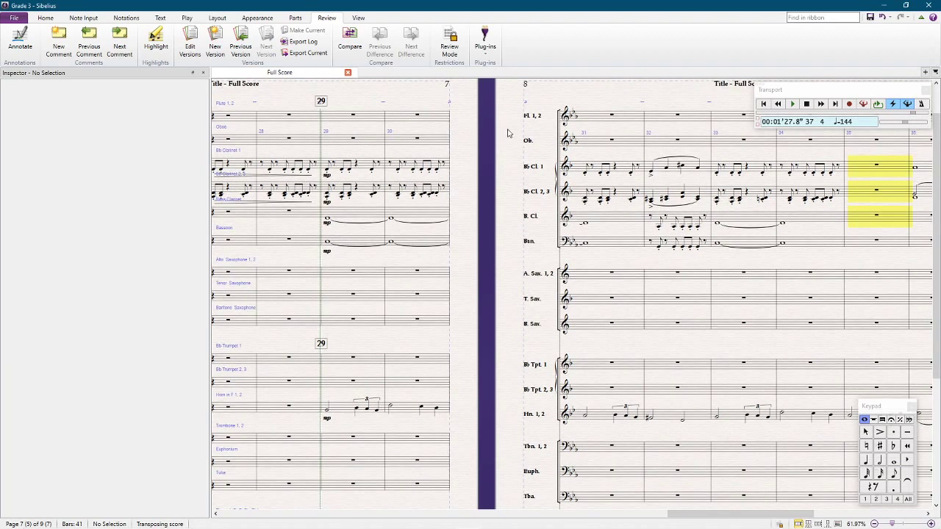
left_click(289, 116)
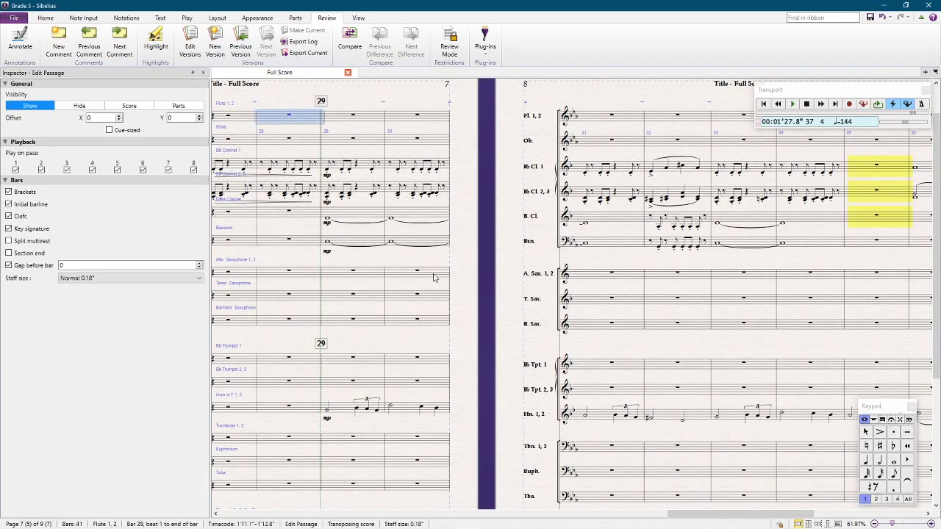
left_click_drag(479, 364, 425, 393)
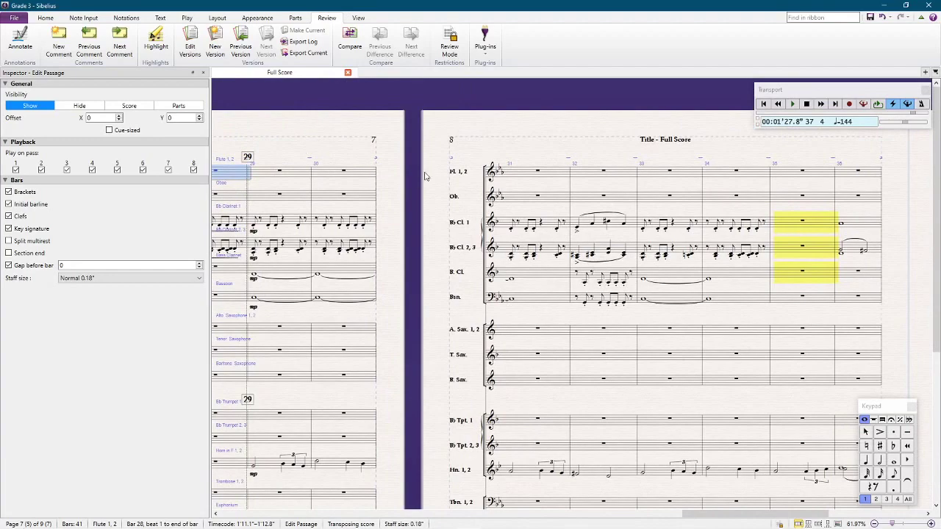
left_click(550, 149)
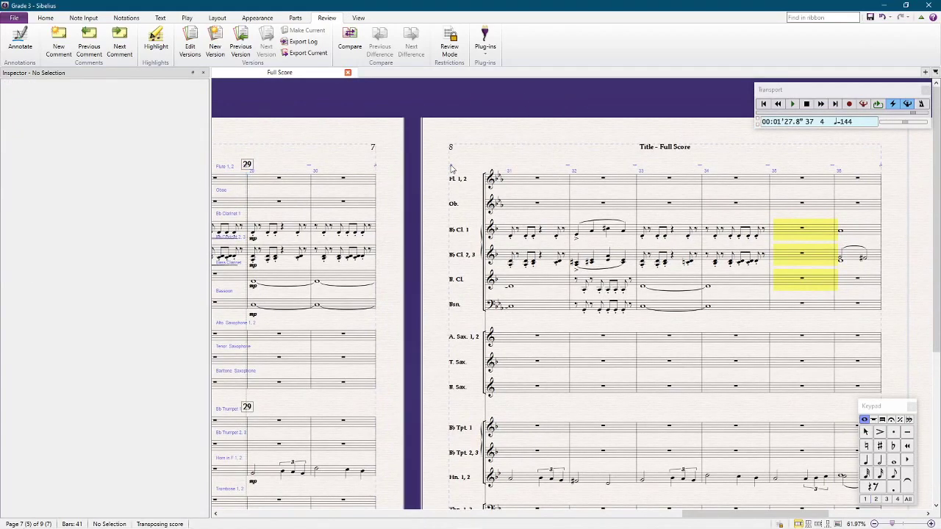
Compare the full-ensemble scoring from the Allegro at bar 19 with the thinner texture in bars 27 to 34
scroll(311, 142, "left", 10)
scroll(507, 258, "down", 5)
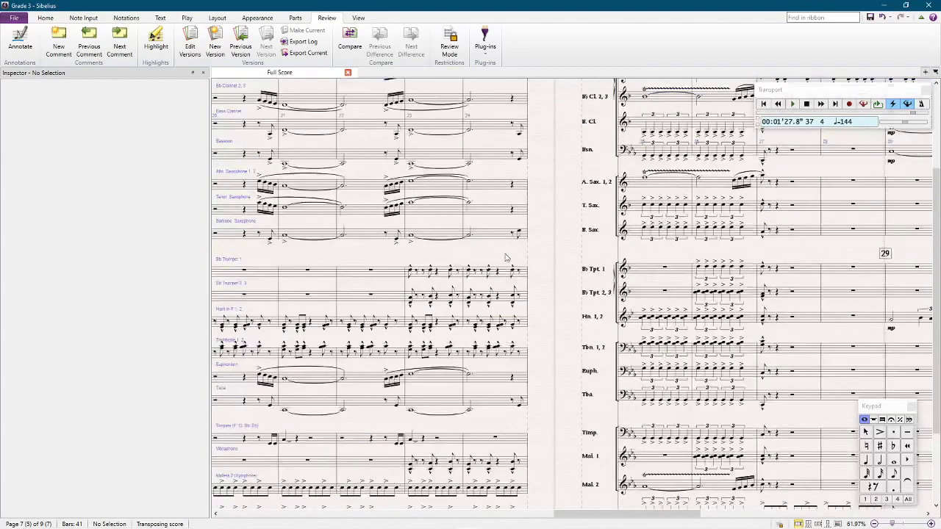
scroll(506, 348, "left", 3)
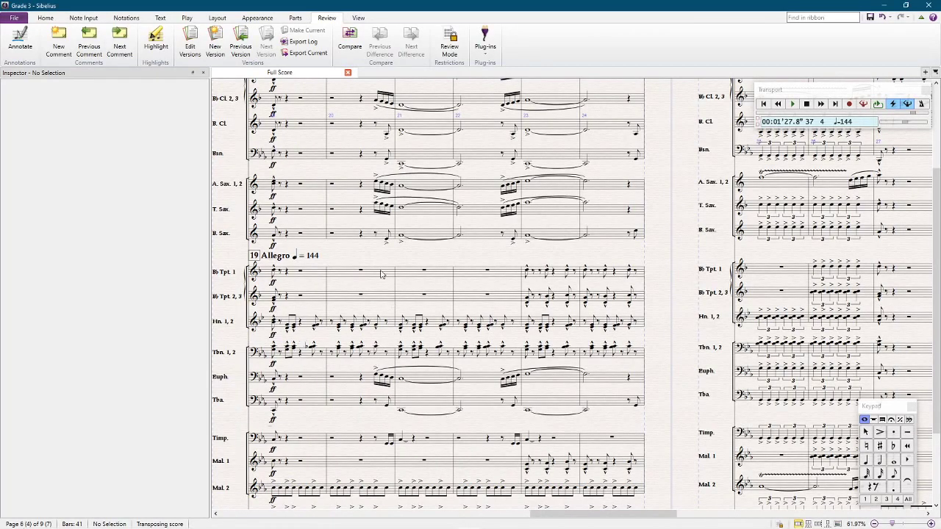
left_click_drag(664, 194, 402, 310)
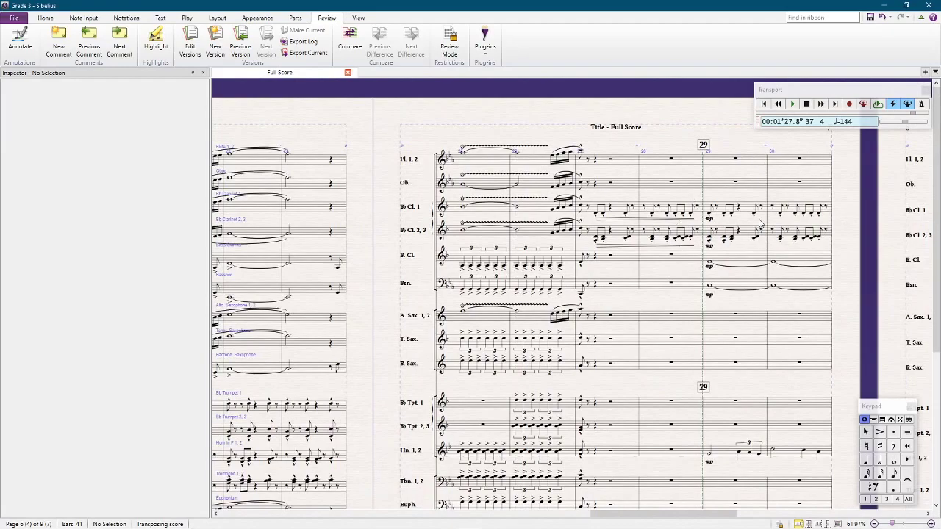
scroll(386, 406, "down", 3)
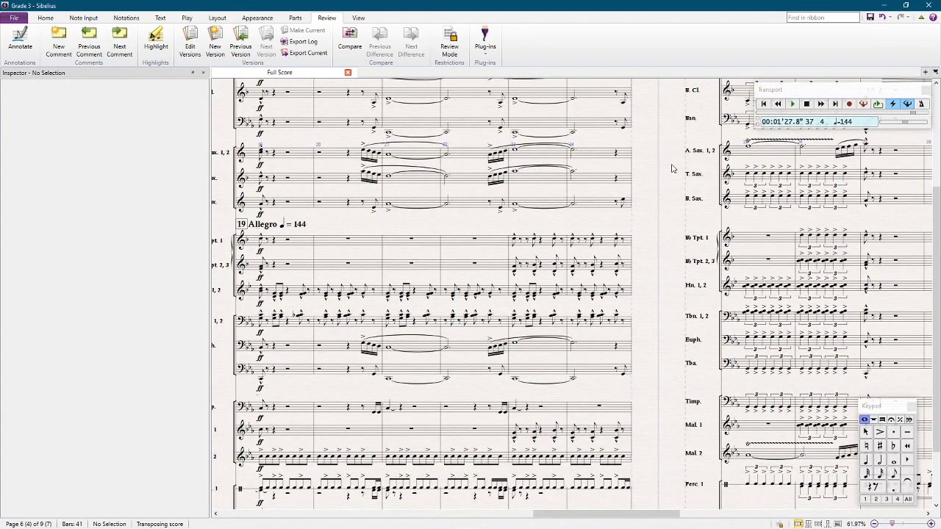
scroll(674, 168, "up", 3)
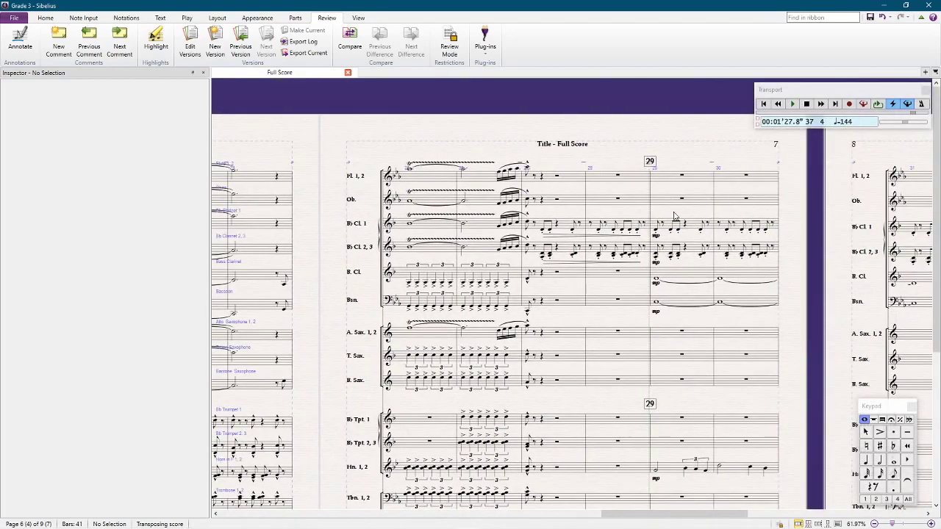
left_click_drag(674, 140, 504, 151)
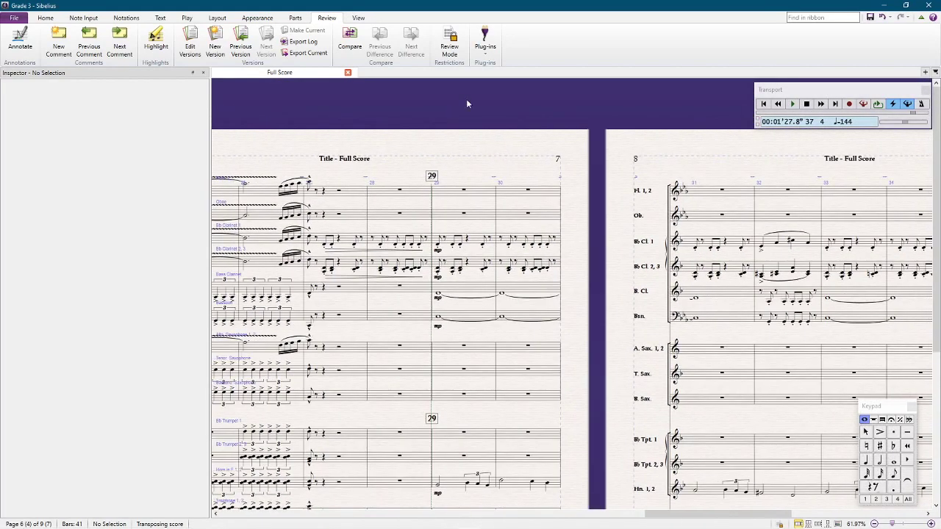